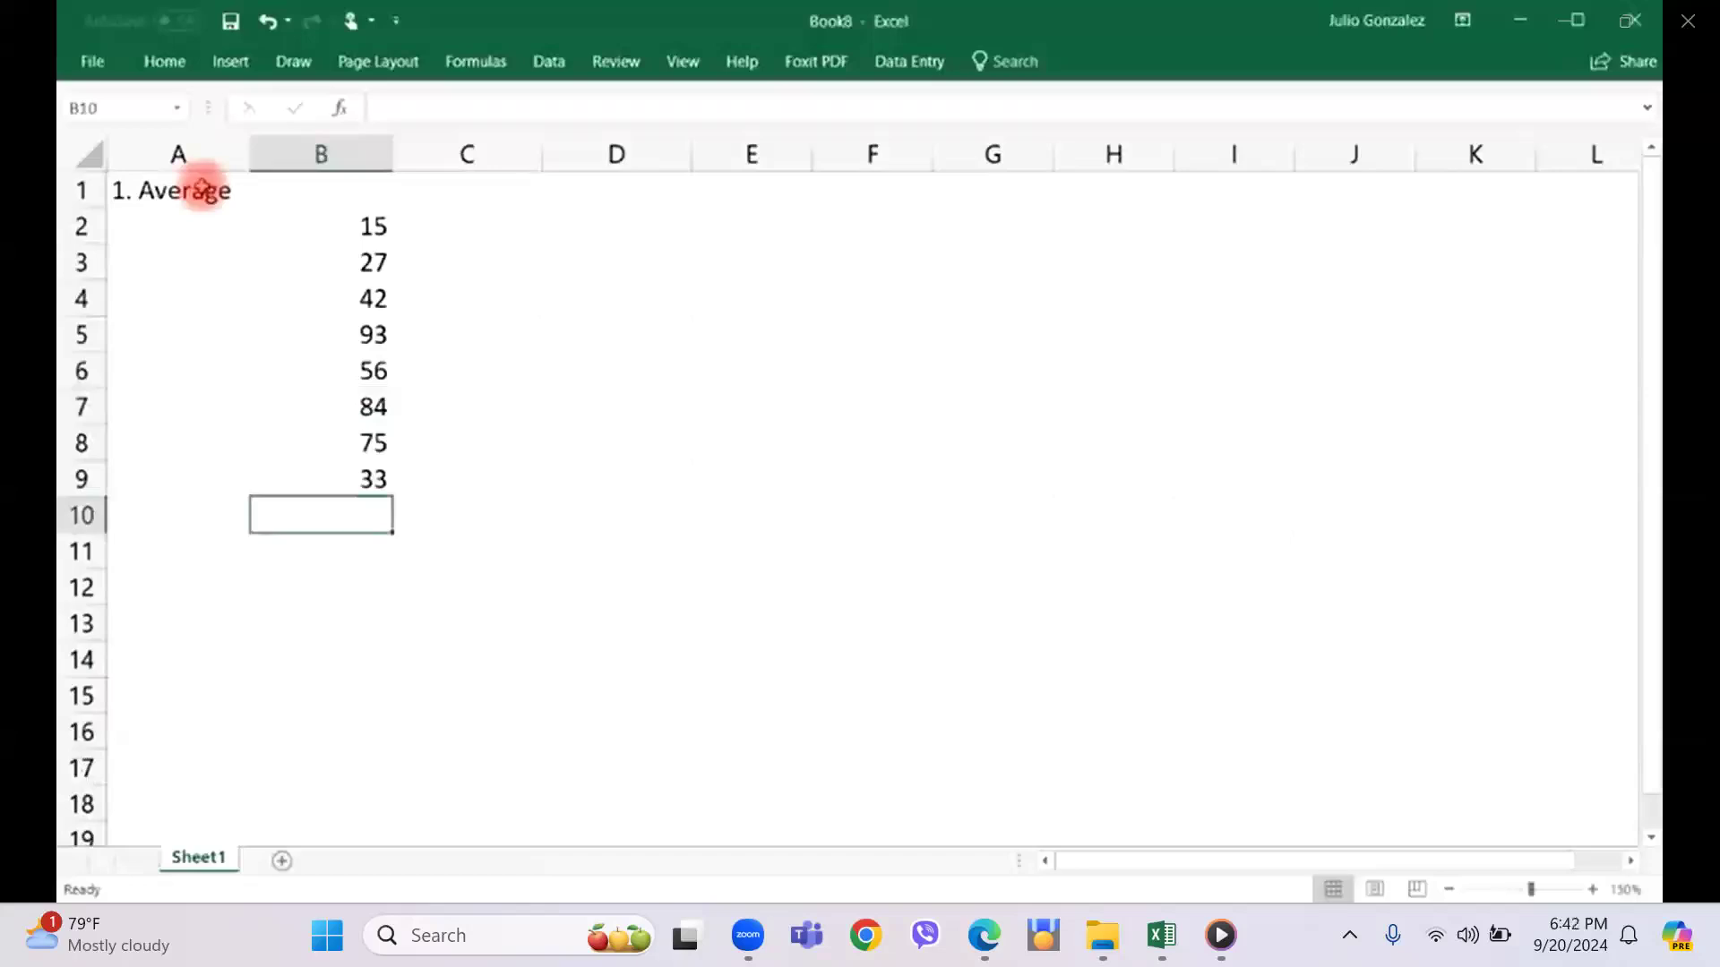
Enter 49 in cell B10 and calculate the average of B2:B9 in cell B11 with the AVERAGE function.
{"action": "type", "text": "49"}
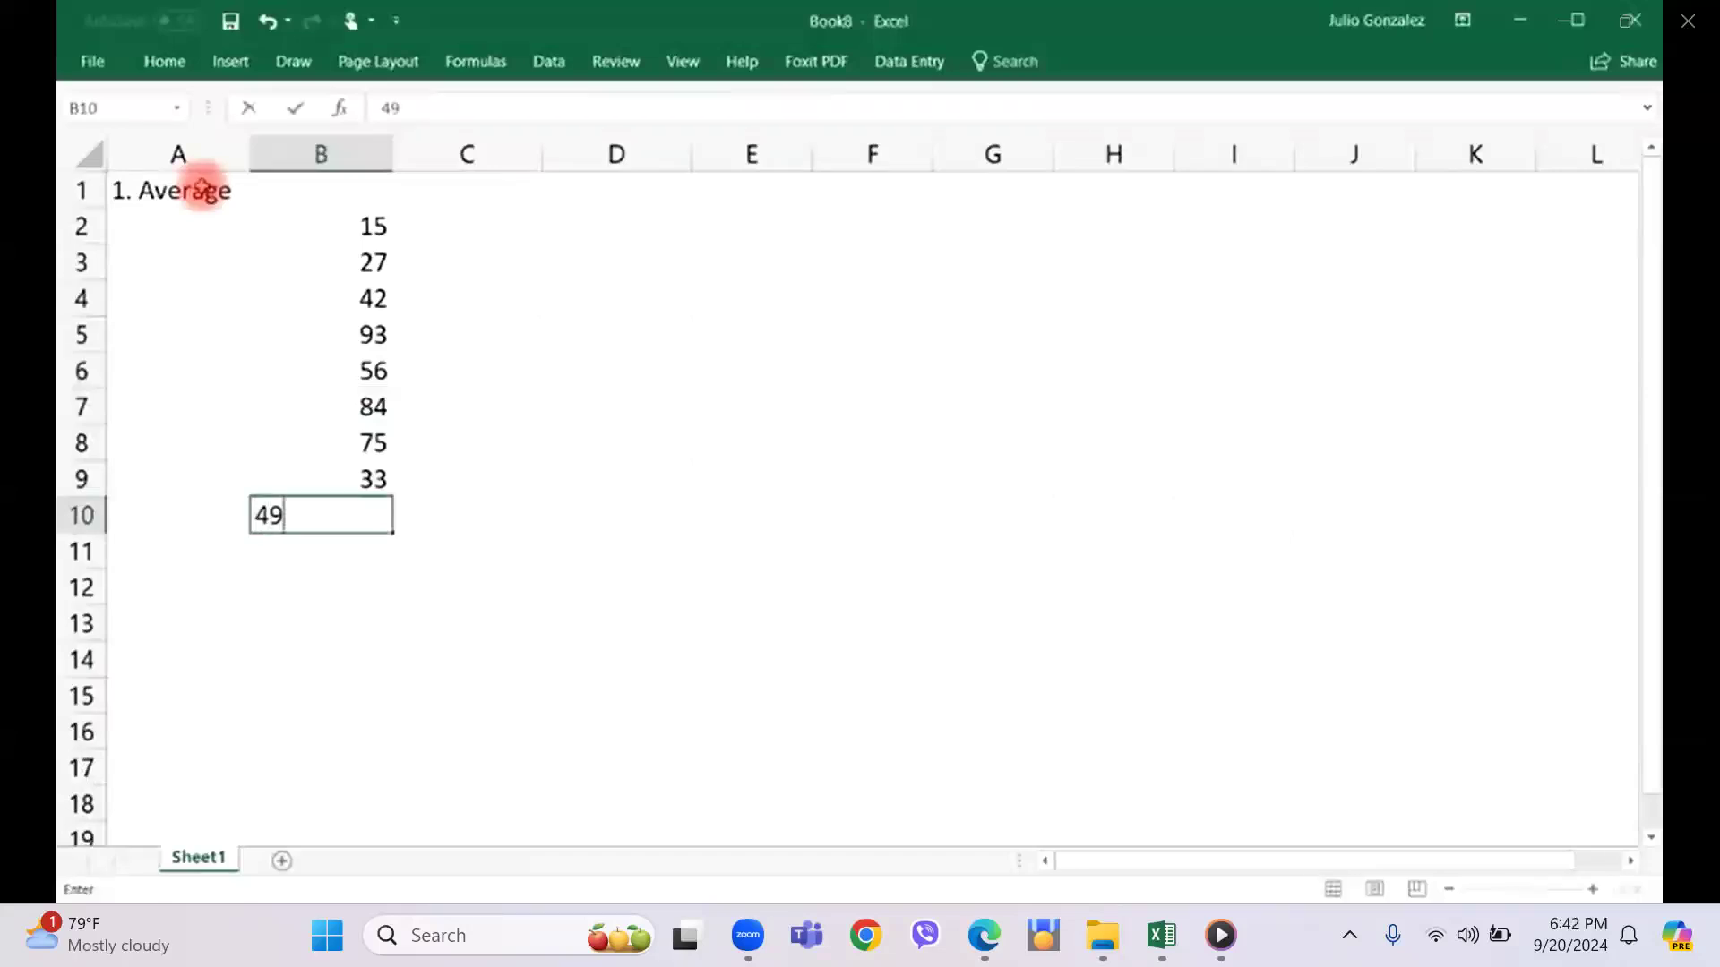
{"action": "key", "text": "Return"}
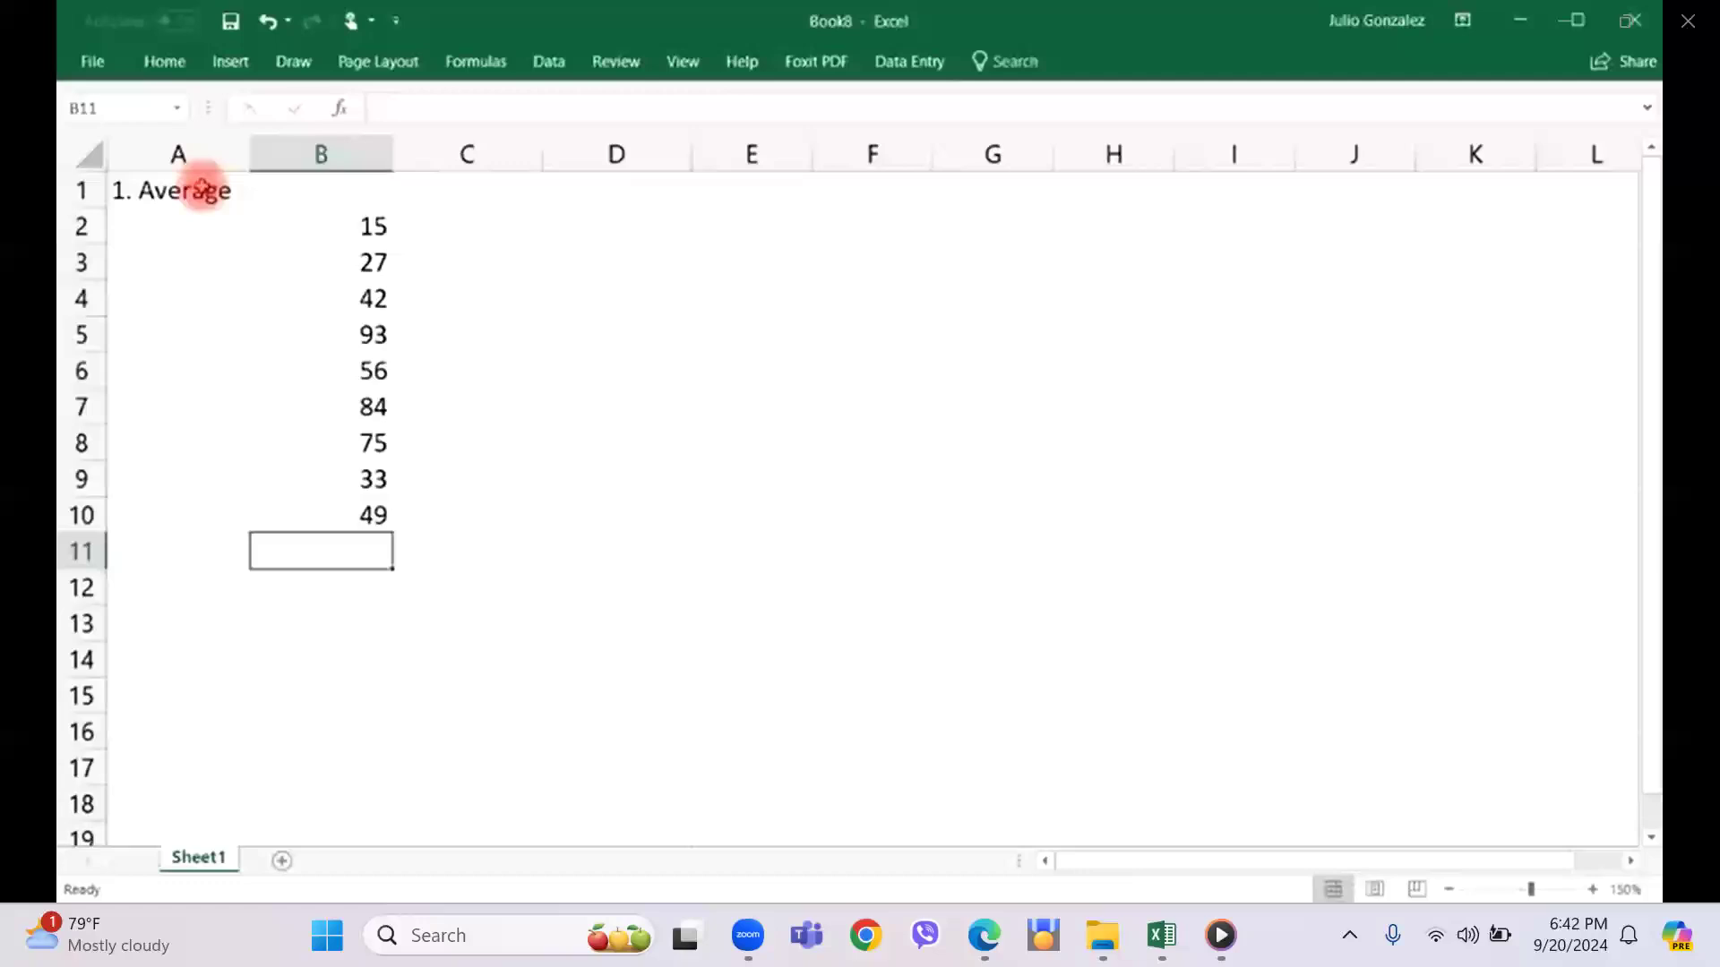
{"action": "type", "text": "=average"}
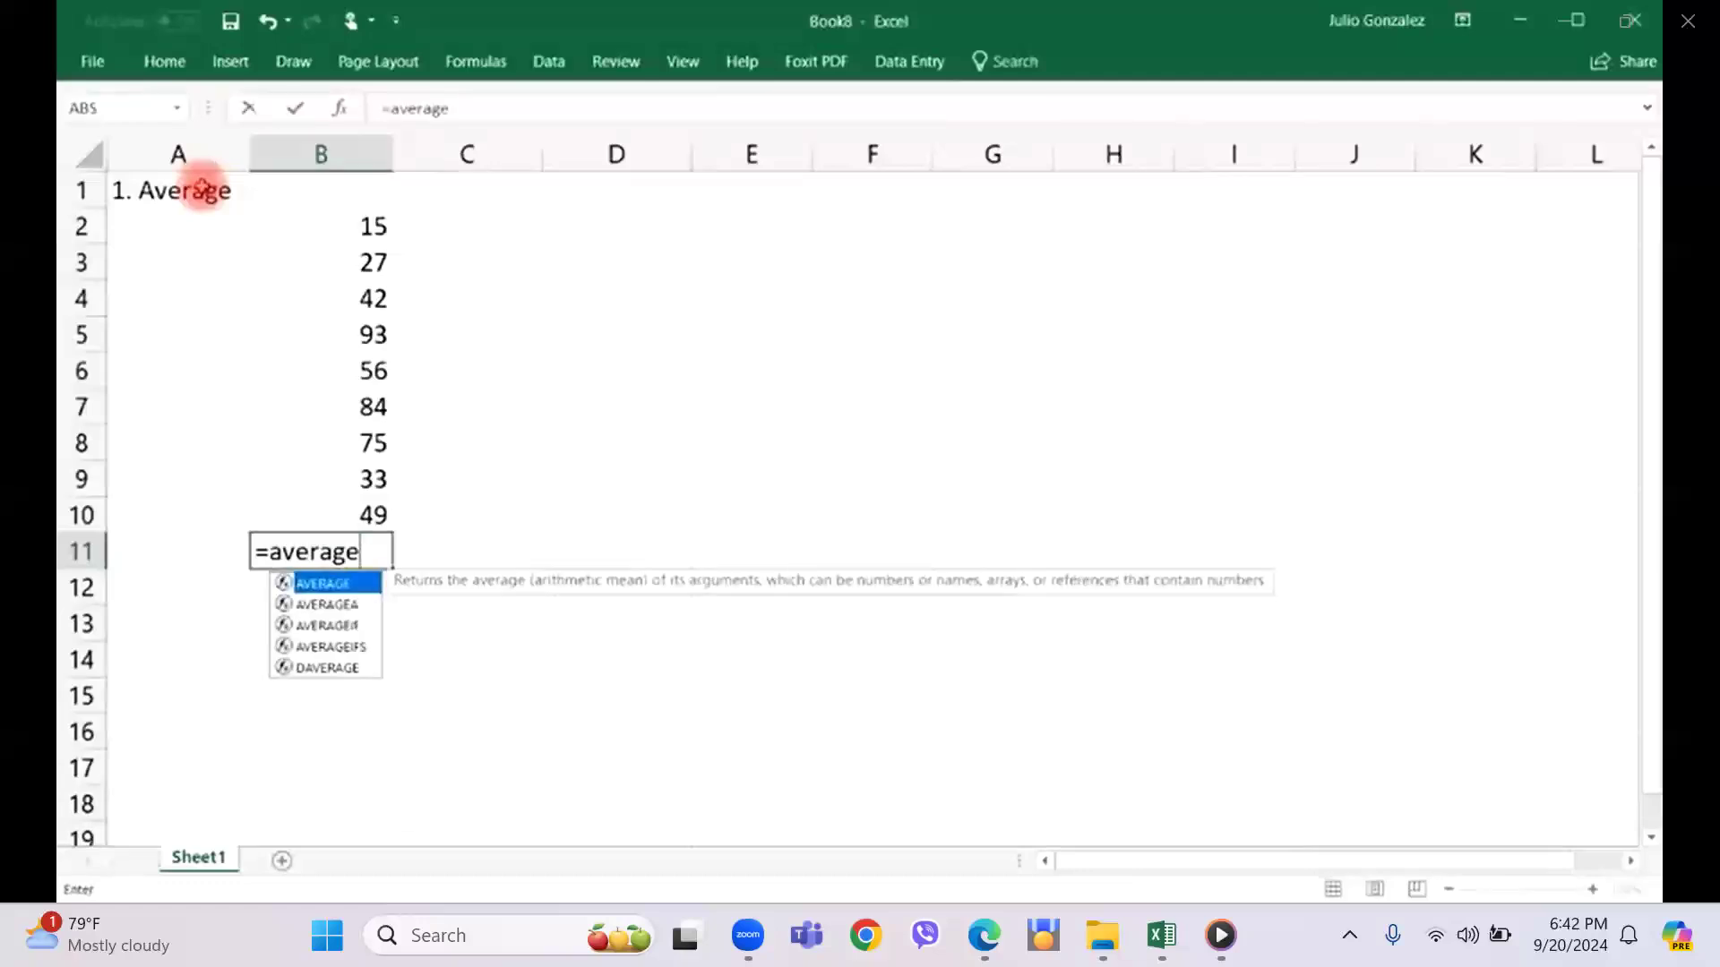
{"action": "type", "text": "("}
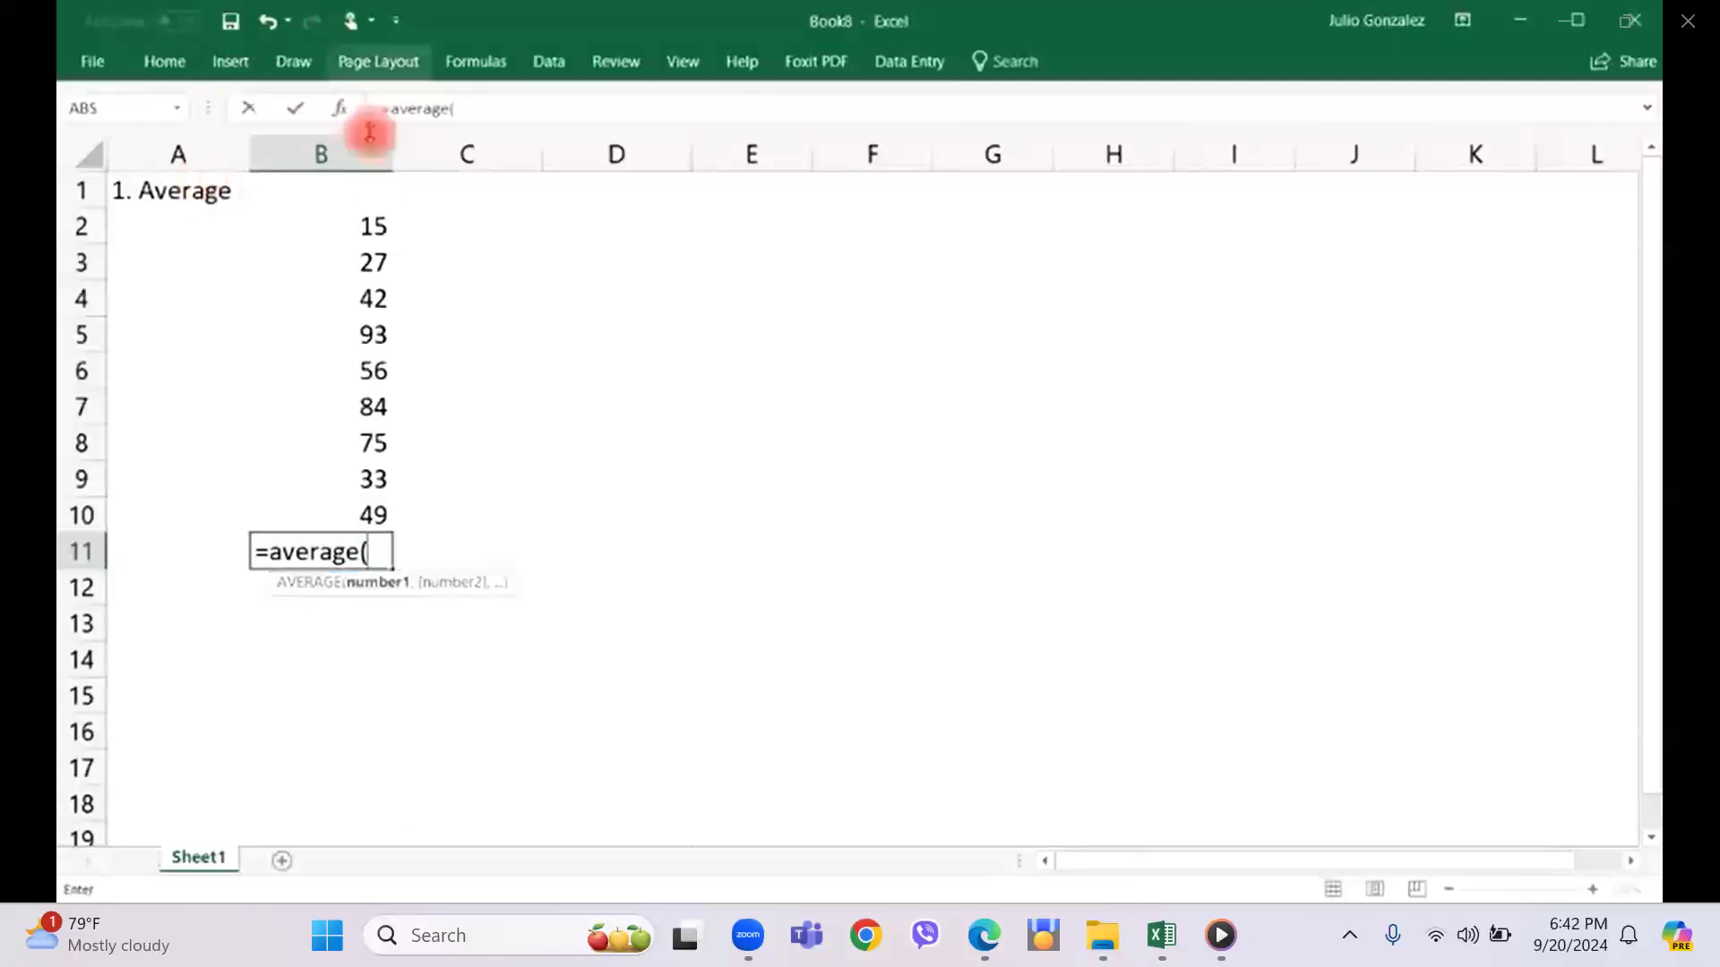
{"action": "left_click_drag", "start_coordinate": [356, 224], "coordinate": [339, 484]}
{"action": "type", "text": ")"}
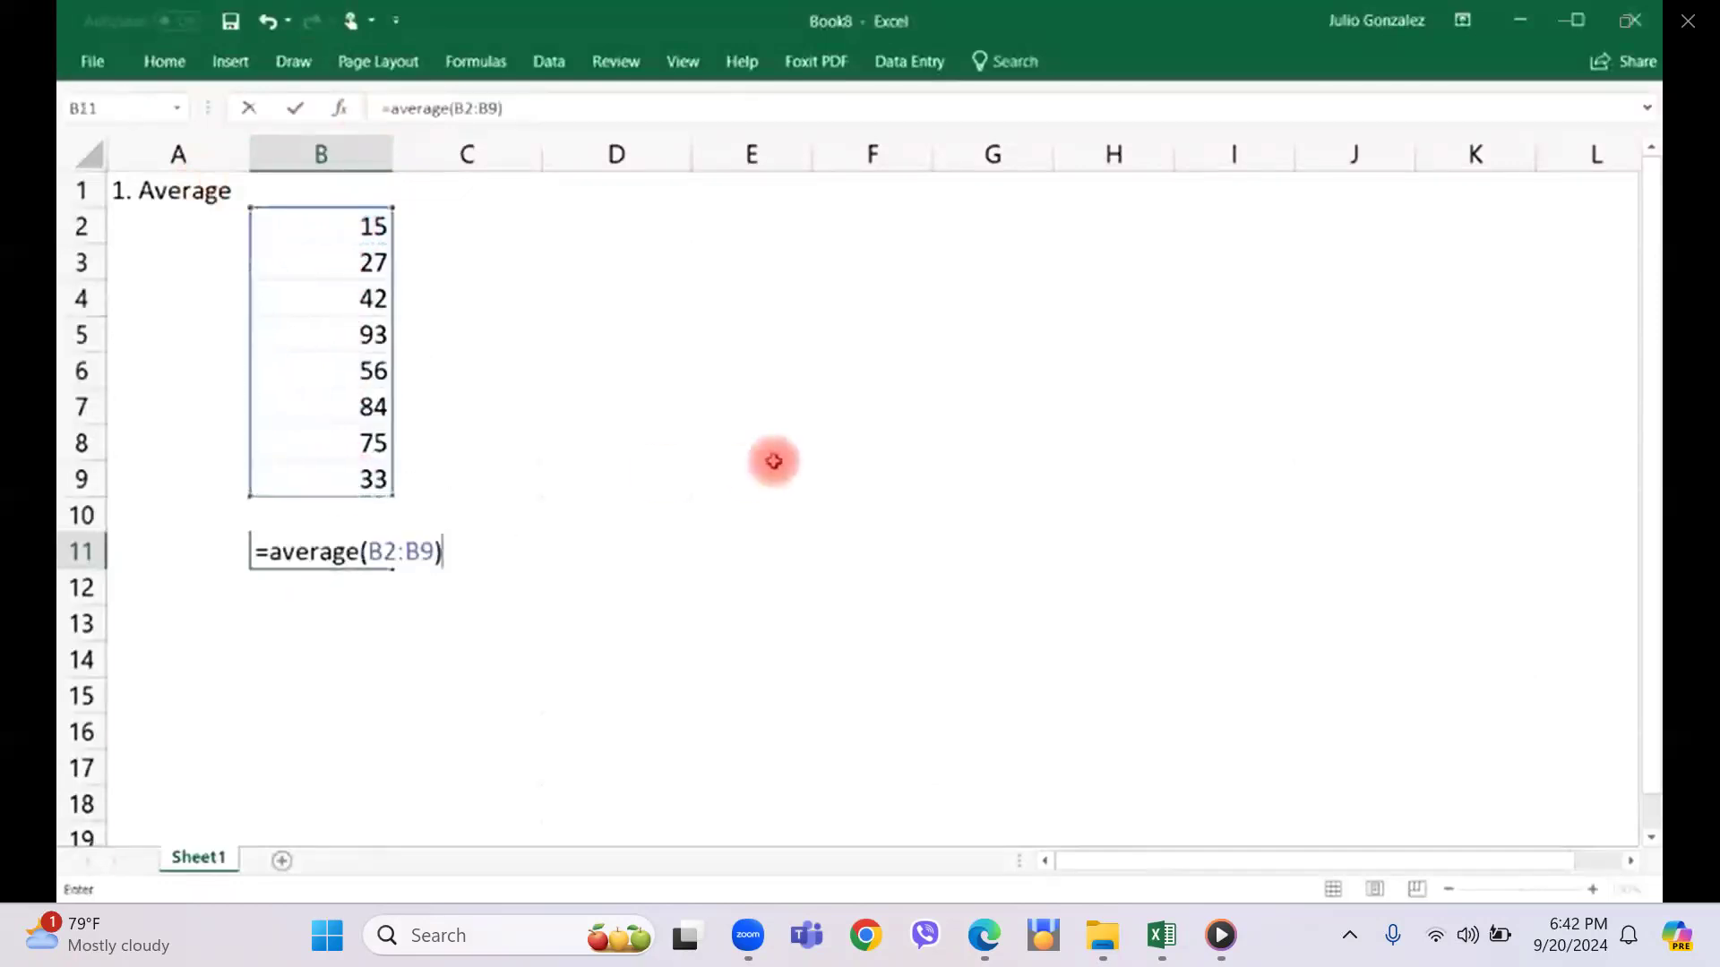
{"action": "key", "text": "Return"}
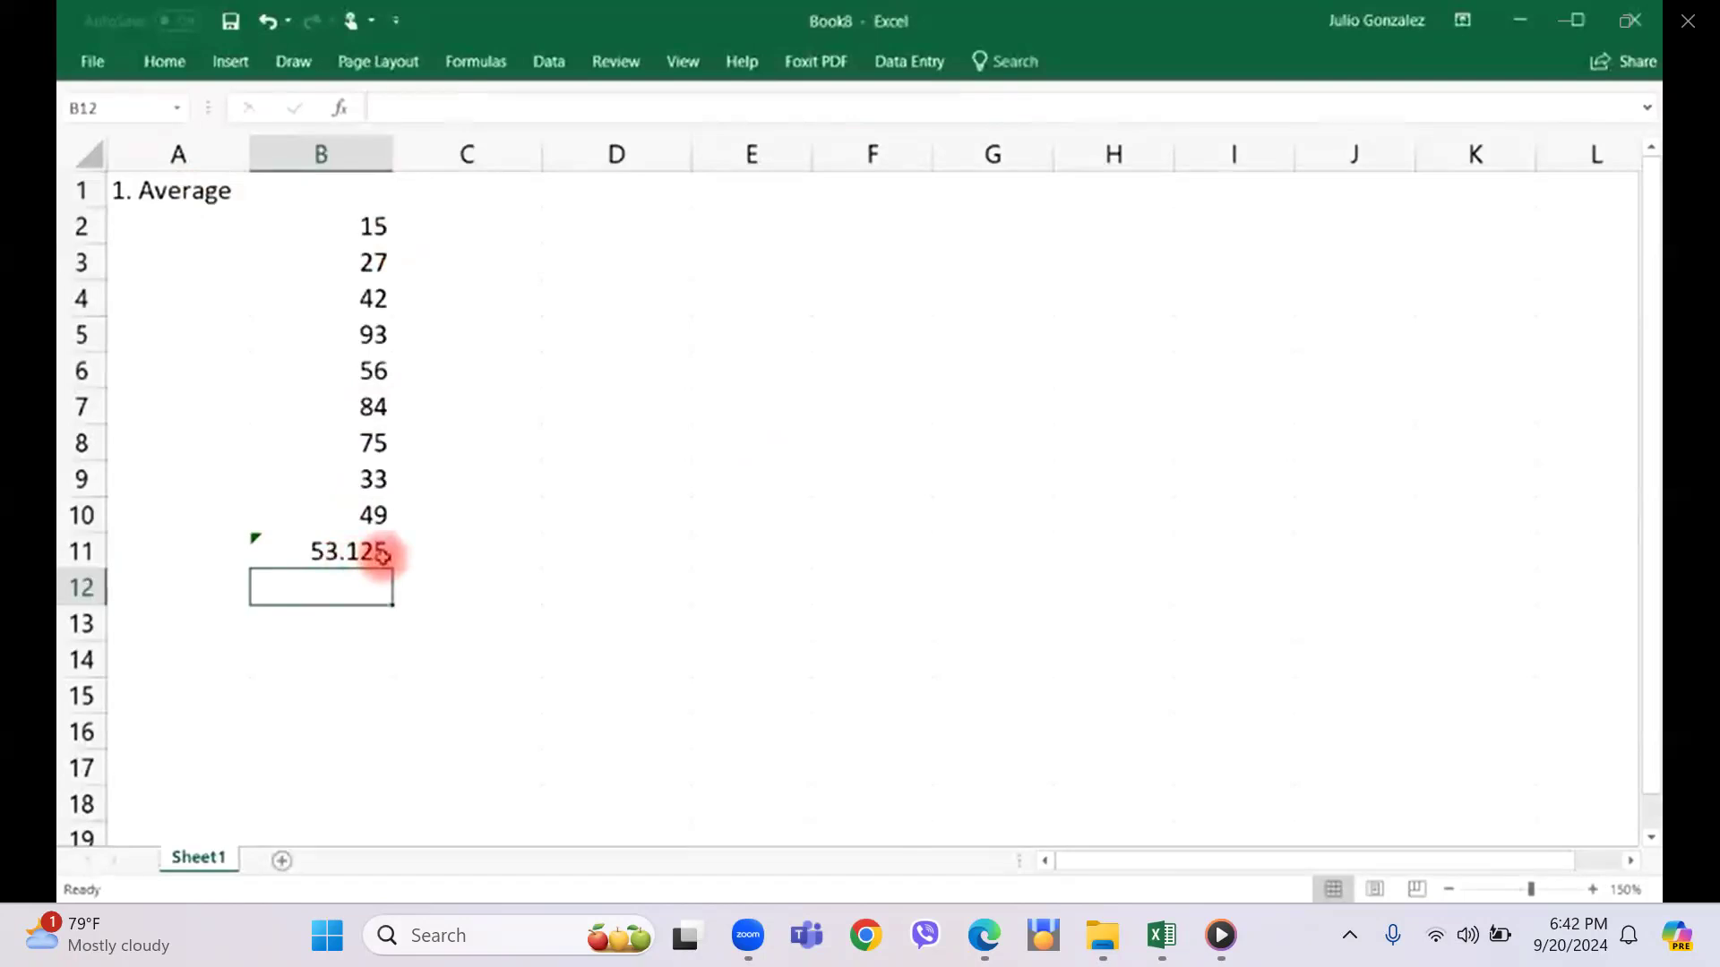
Calculate the average of the typed numbers 100 and 200 in cell B13 with the AVERAGE function.
{"action": "left_click", "coordinate": [347, 625]}
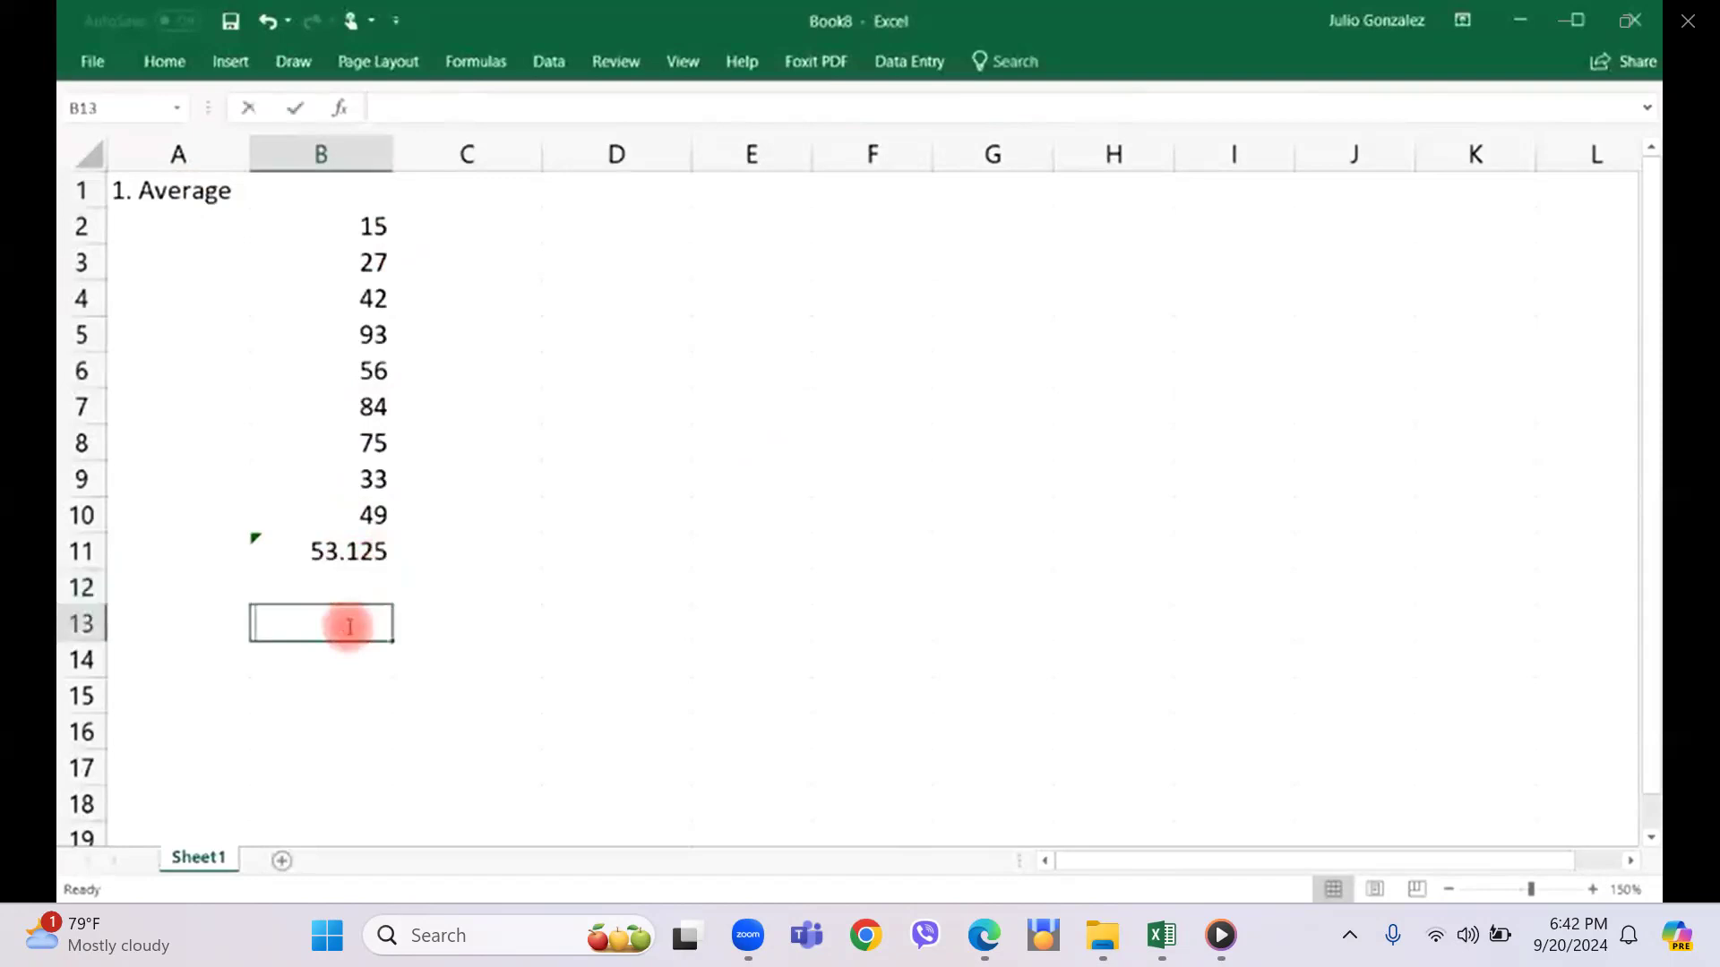
{"action": "type", "text": "=average"}
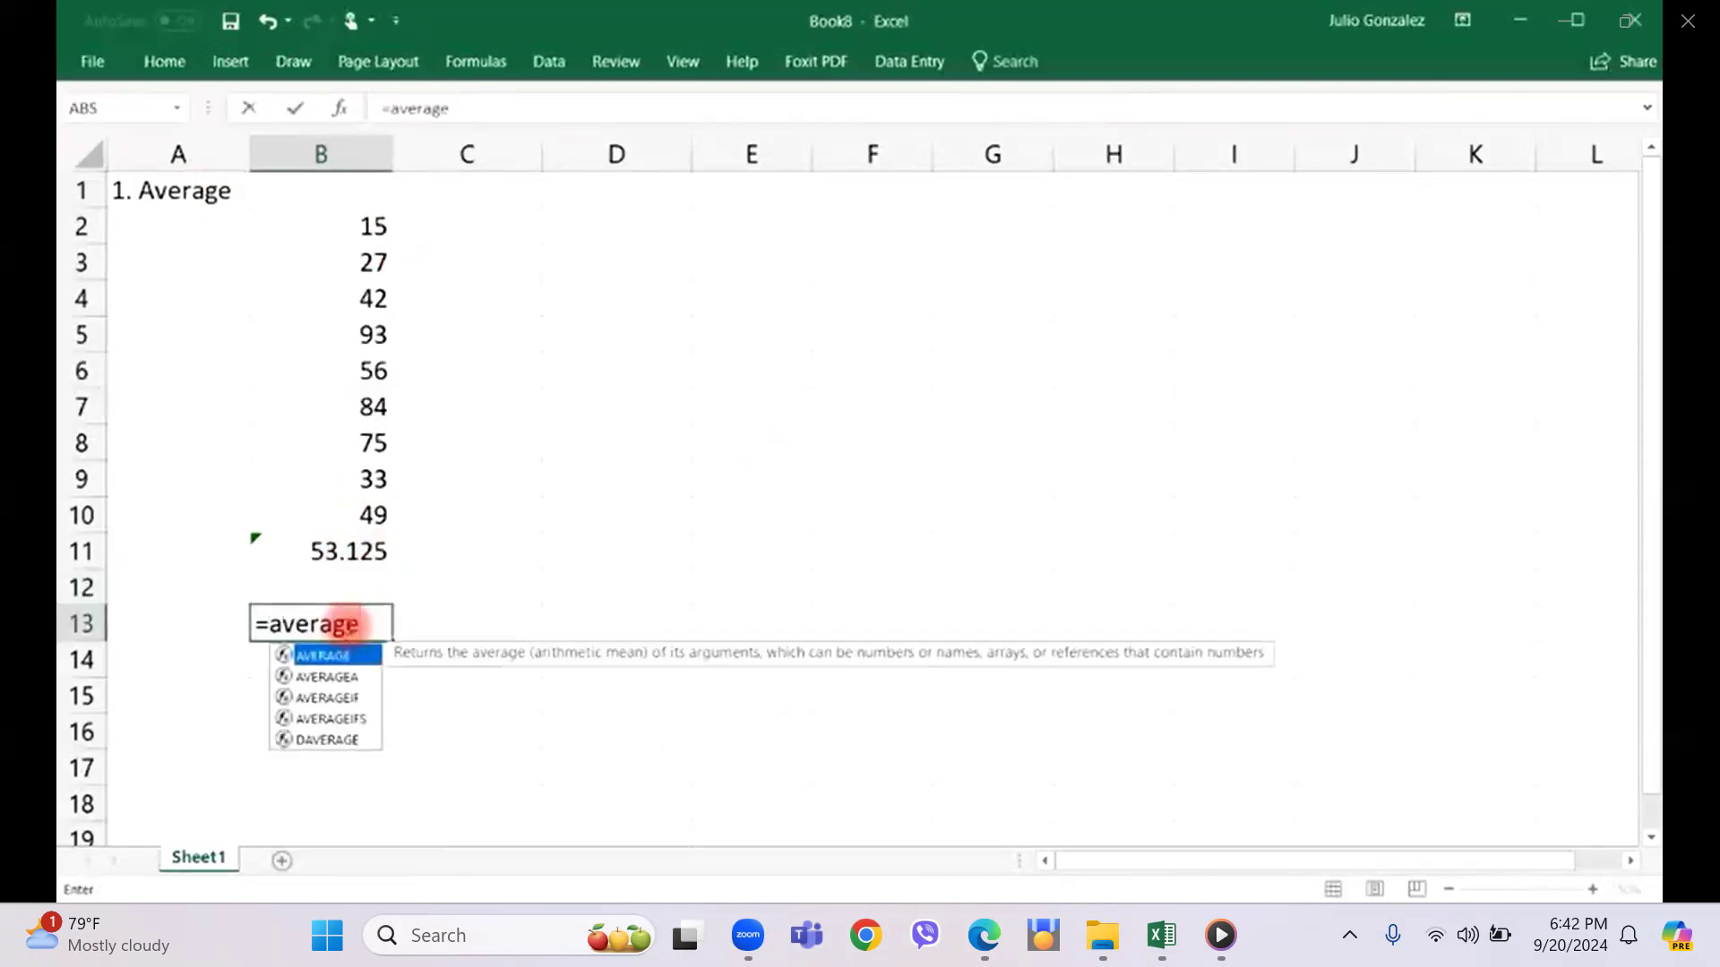
{"action": "type", "text": "(100,200"}
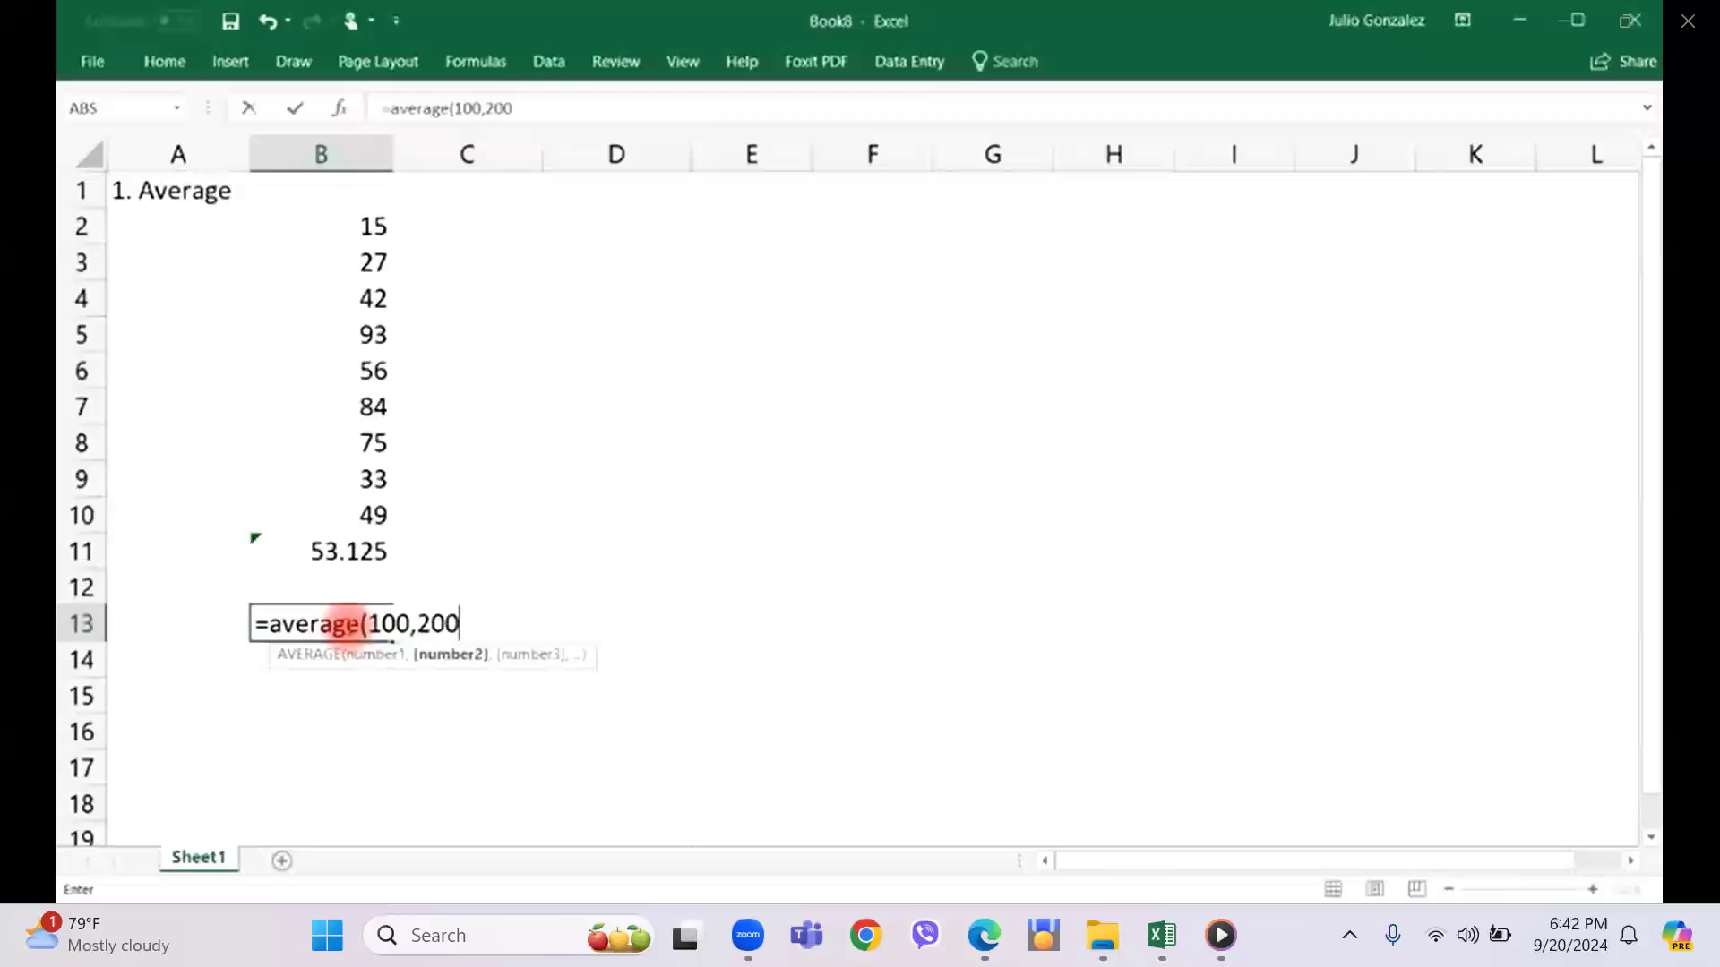
{"action": "type", "text": ")"}
{"action": "key", "text": "Return"}
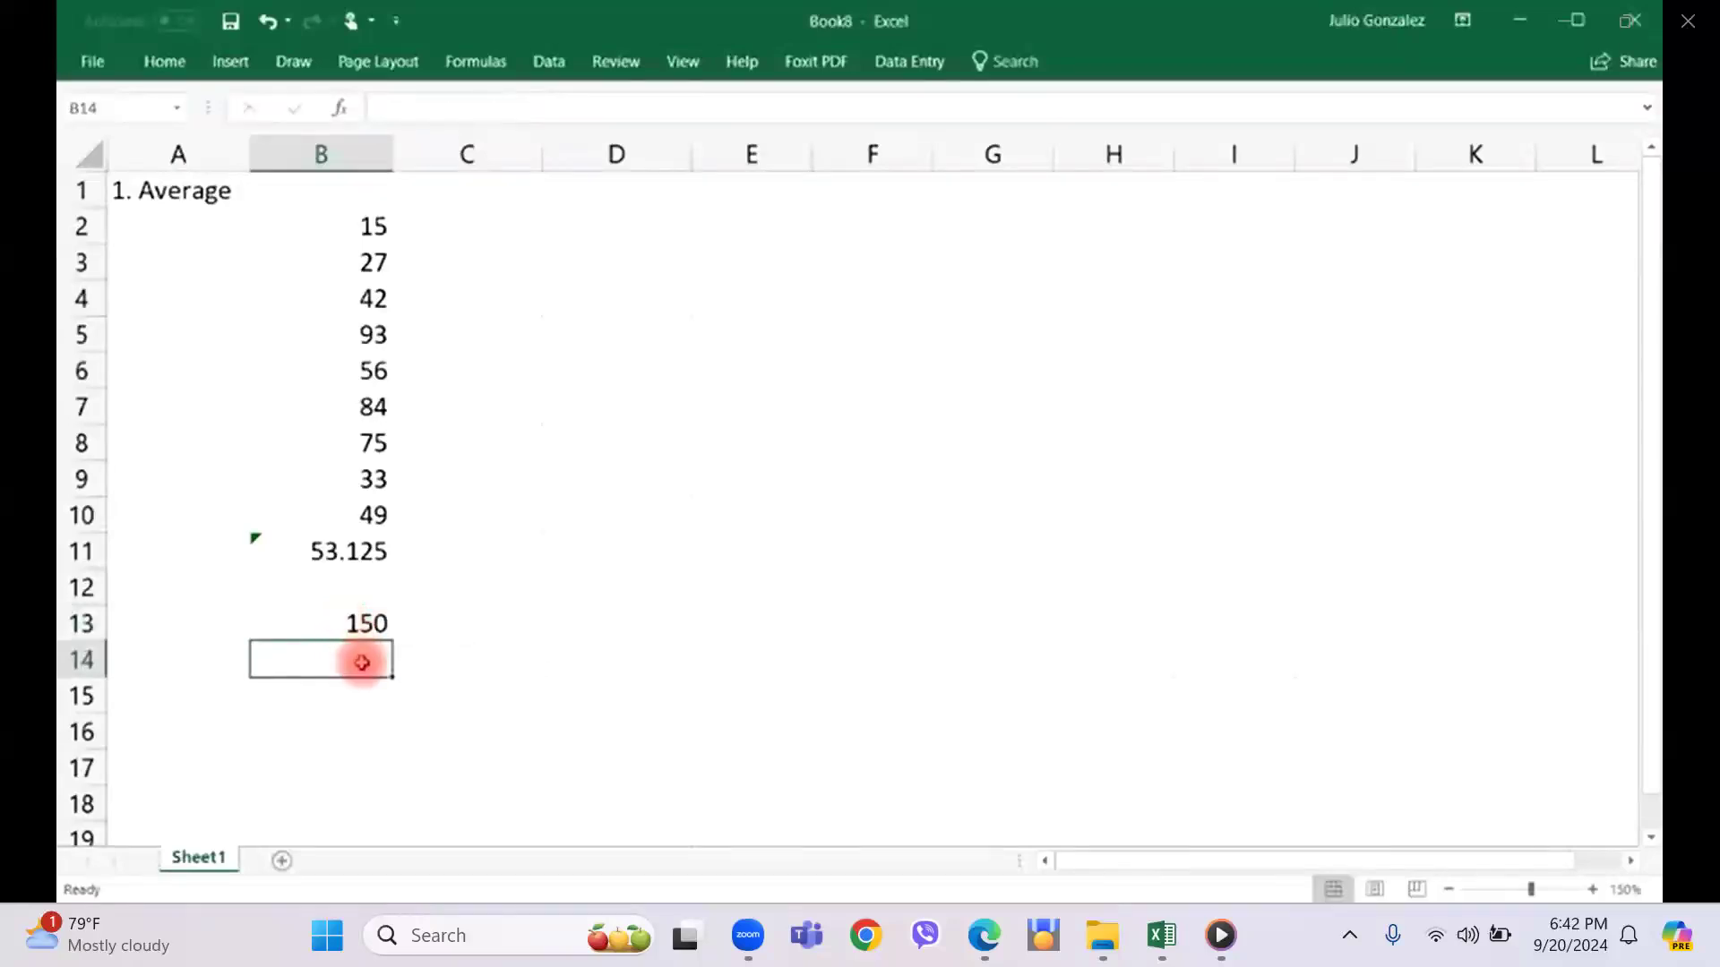
Enter an AVERAGE formula in cell B14 for the numbers 100, 200 and 300, and reselect that cell.
{"action": "type", "text": "=average("}
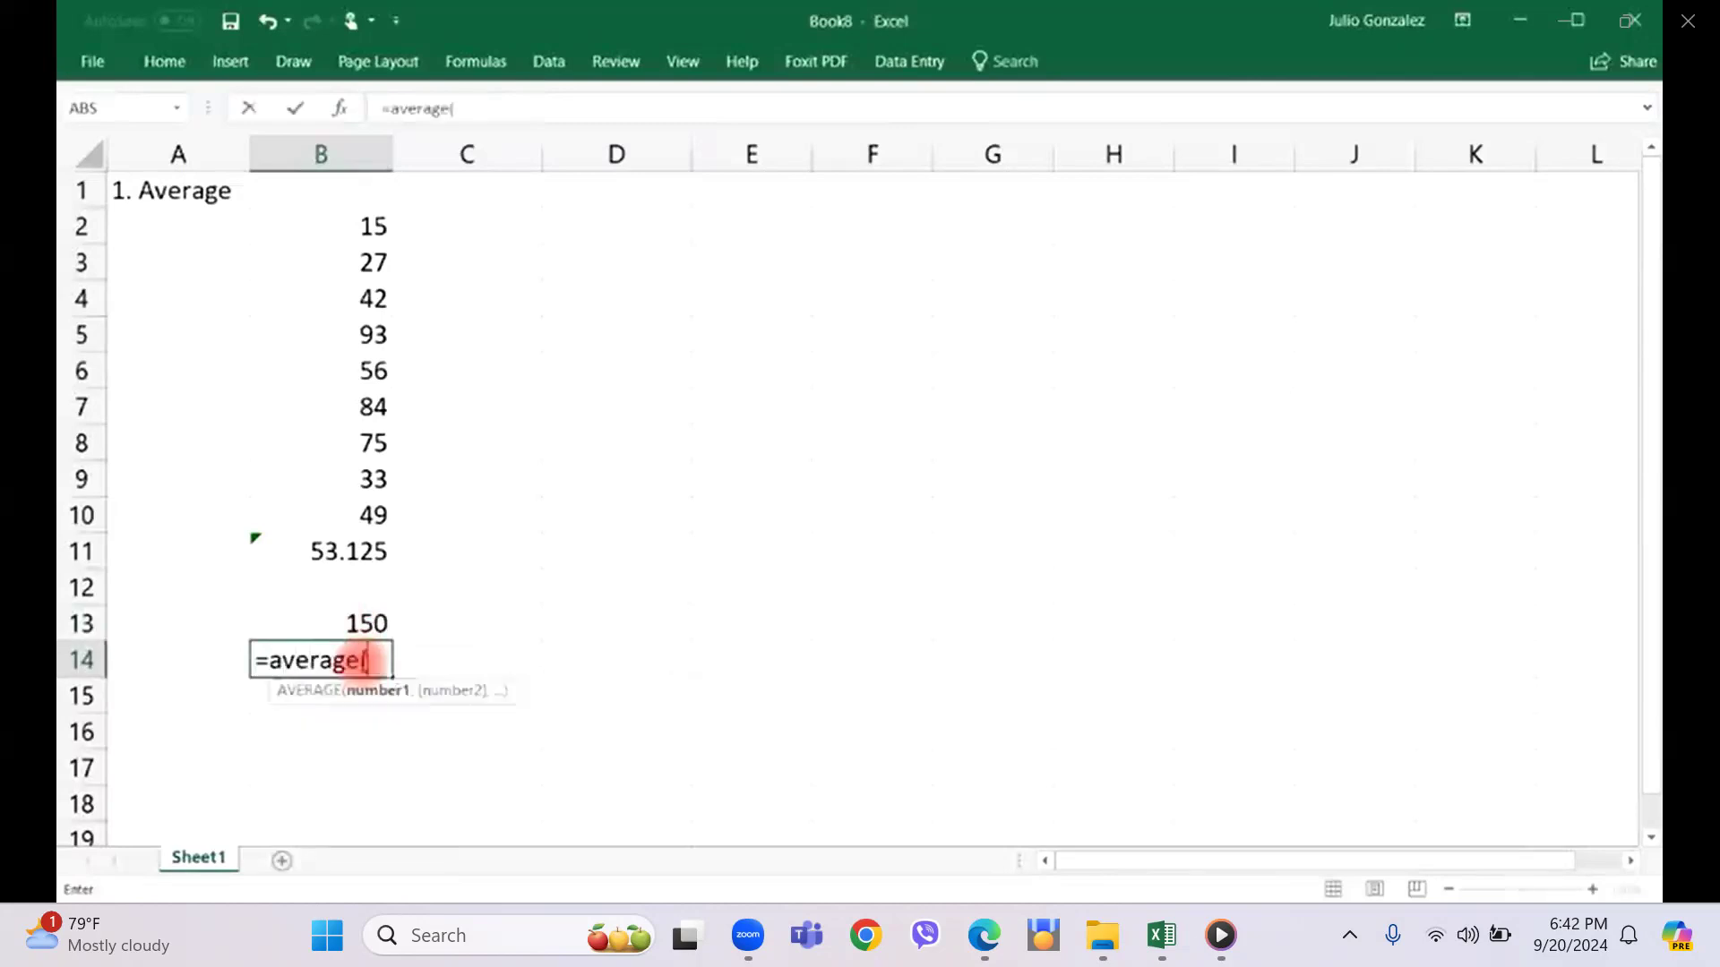
{"action": "type", "text": "100,200,300)"}
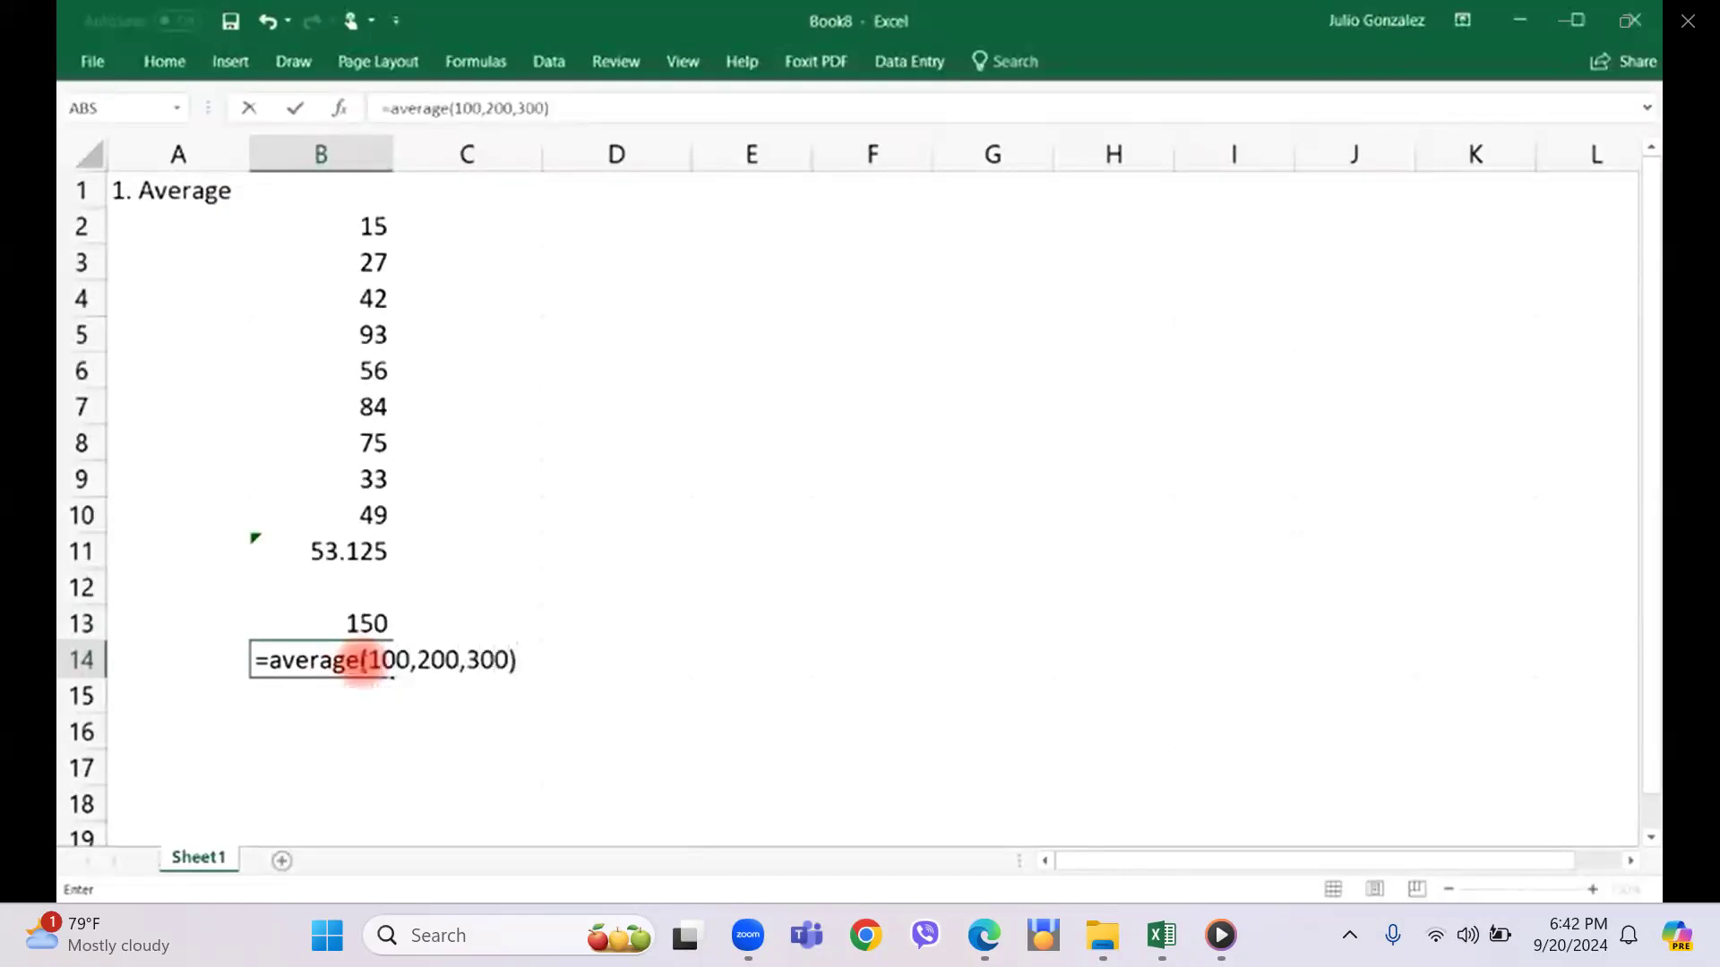
{"action": "key", "text": "Return"}
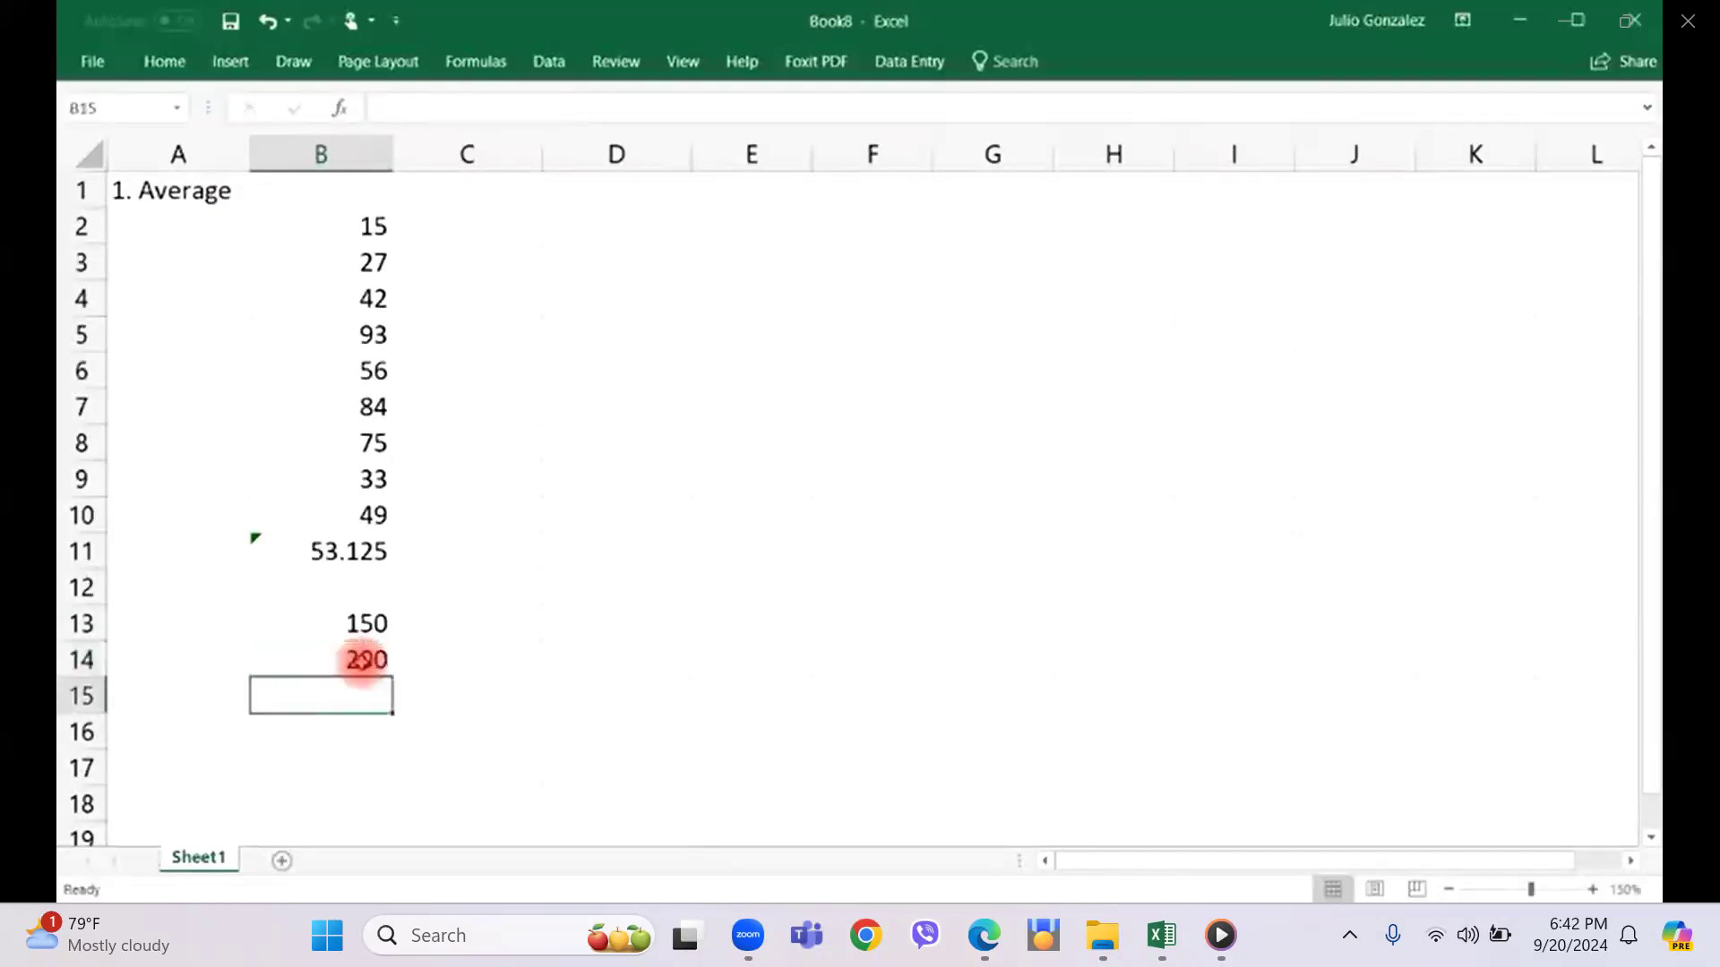
{"action": "left_click", "coordinate": [363, 661]}
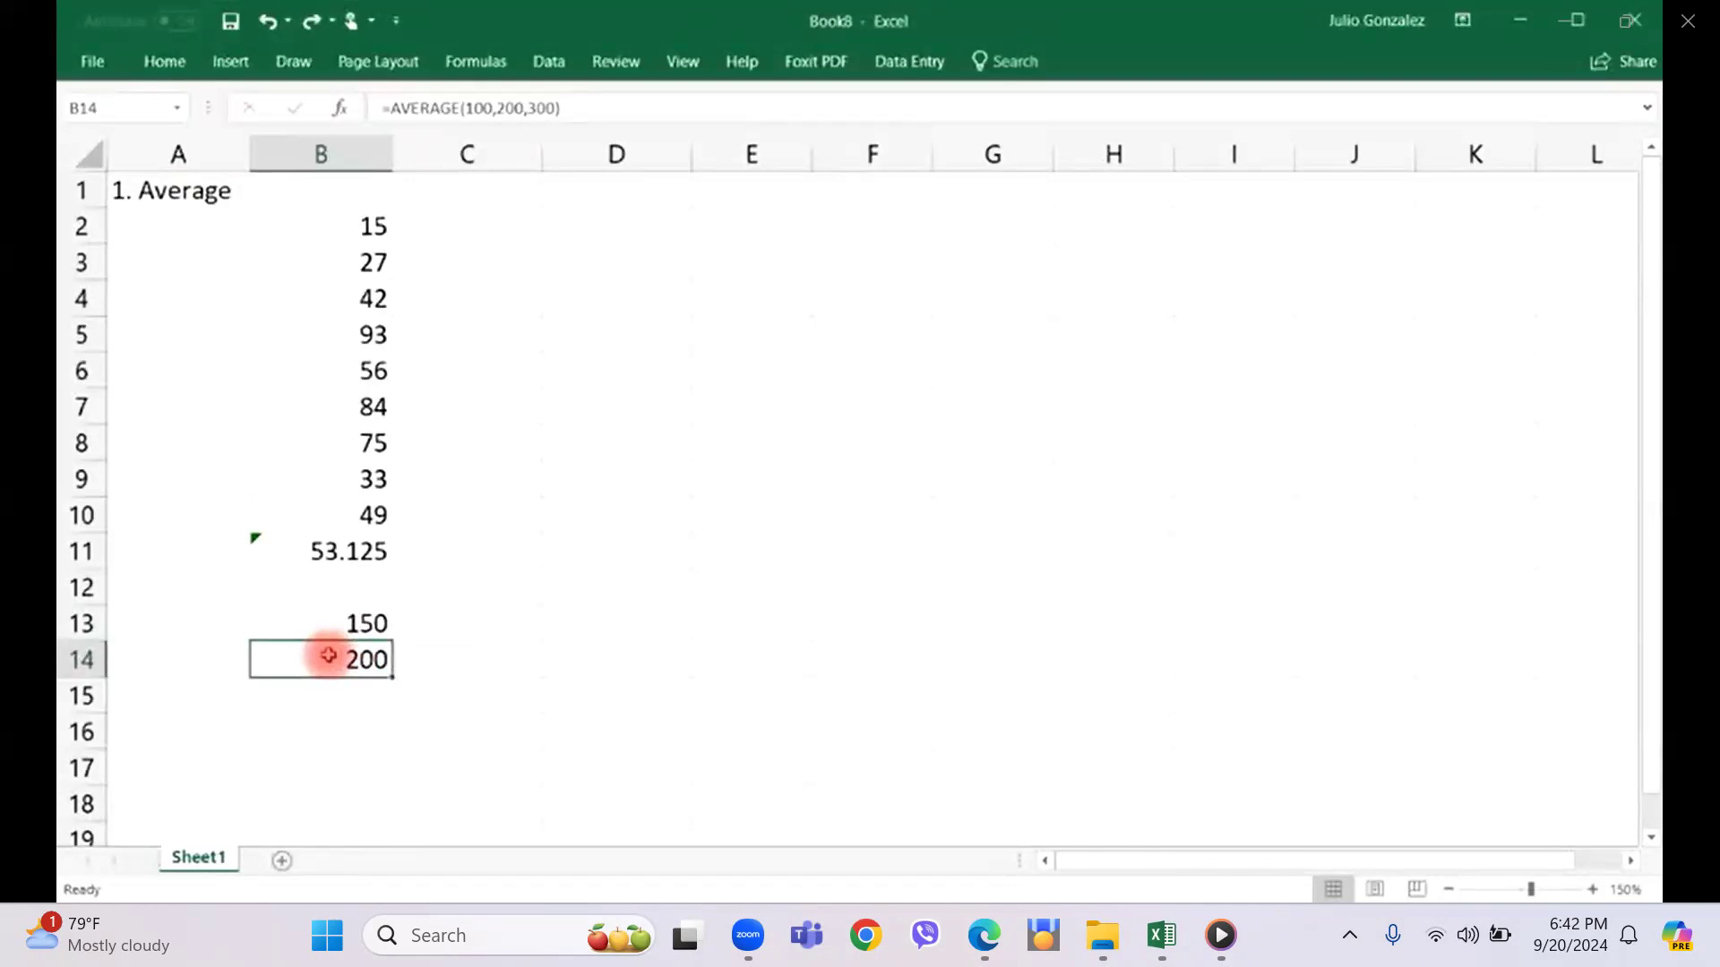
Replace the heading in A1 with "2. Sum" and clear the average formulas from B11:B14.
{"action": "left_click", "coordinate": [185, 191]}
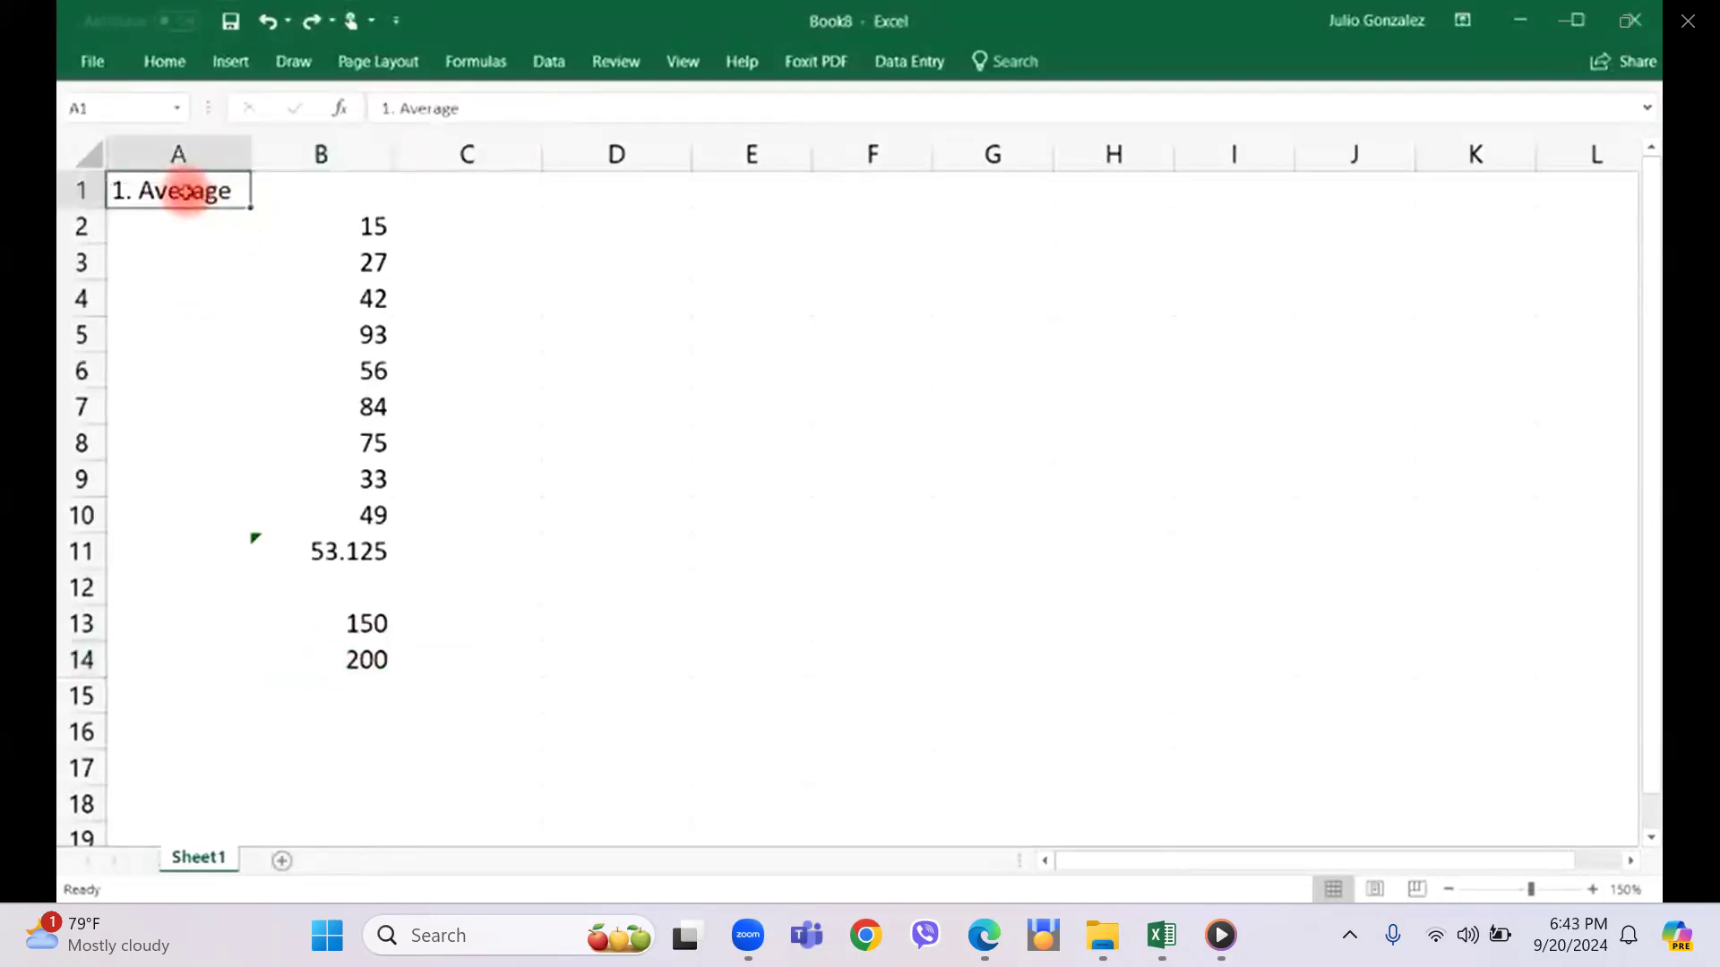
{"action": "type", "text": "2. Sum"}
{"action": "key", "text": "Return"}
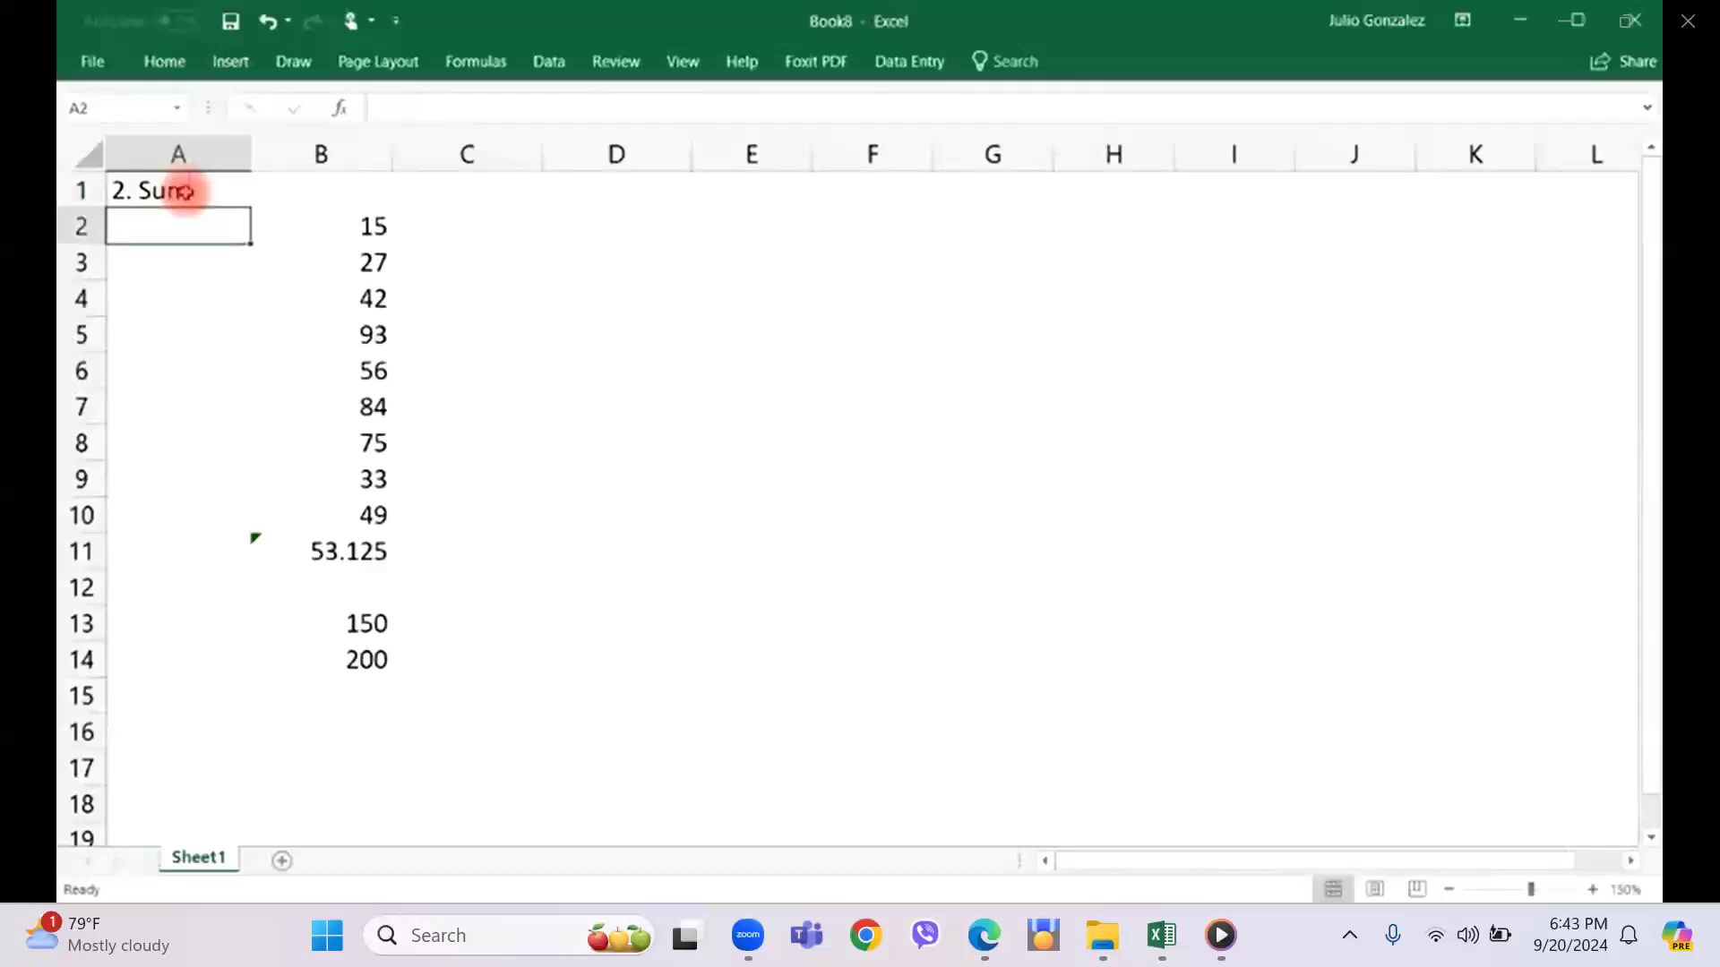
{"action": "left_click_drag", "start_coordinate": [301, 551], "coordinate": [350, 657]}
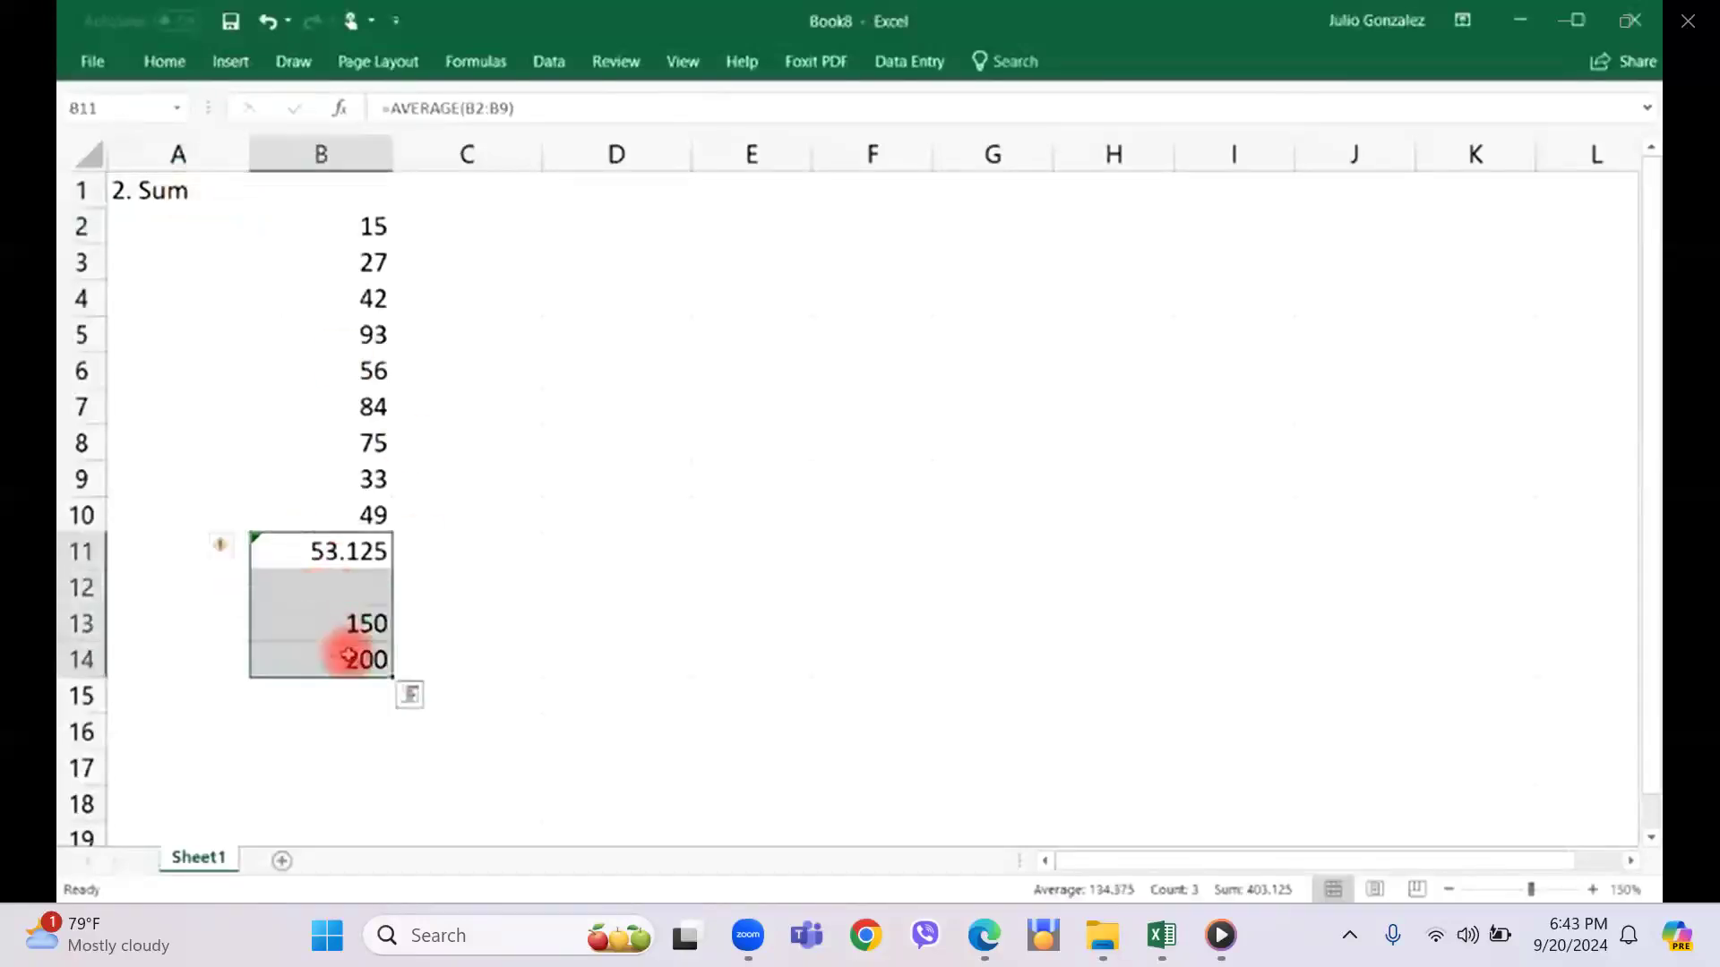
{"action": "key", "text": "Delete"}
Add up the range B2:B9 in cell B11 with the SUM function.
{"action": "left_click", "coordinate": [353, 551]}
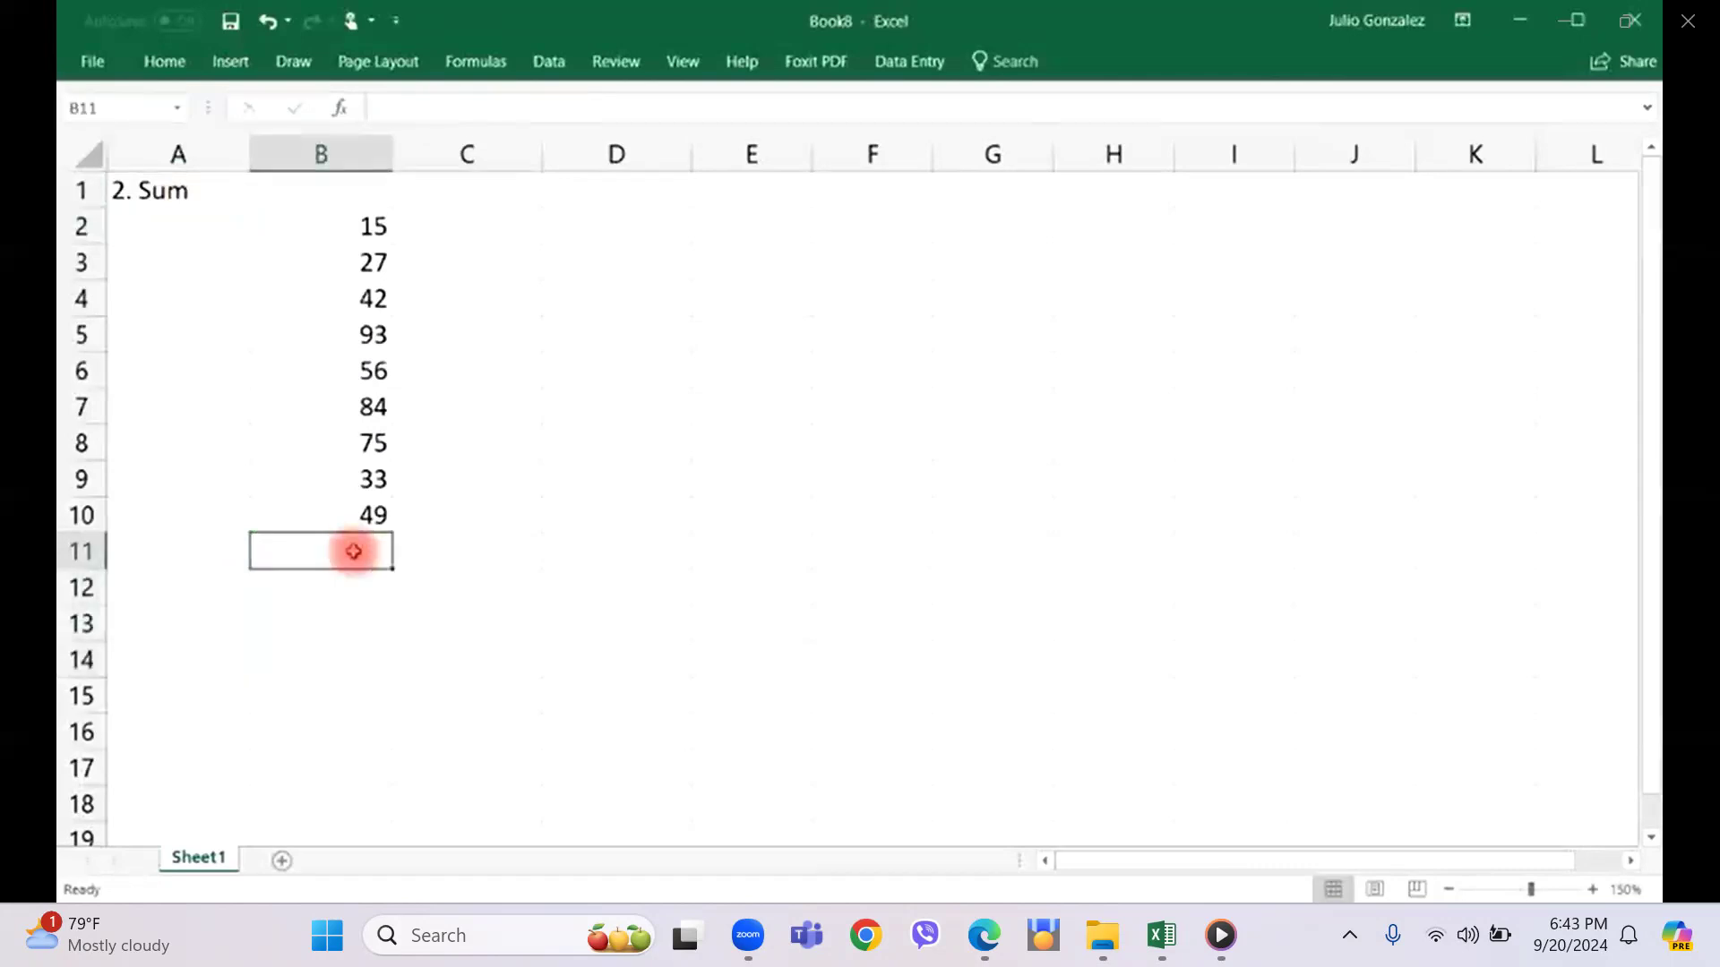
{"action": "type", "text": "=sum("}
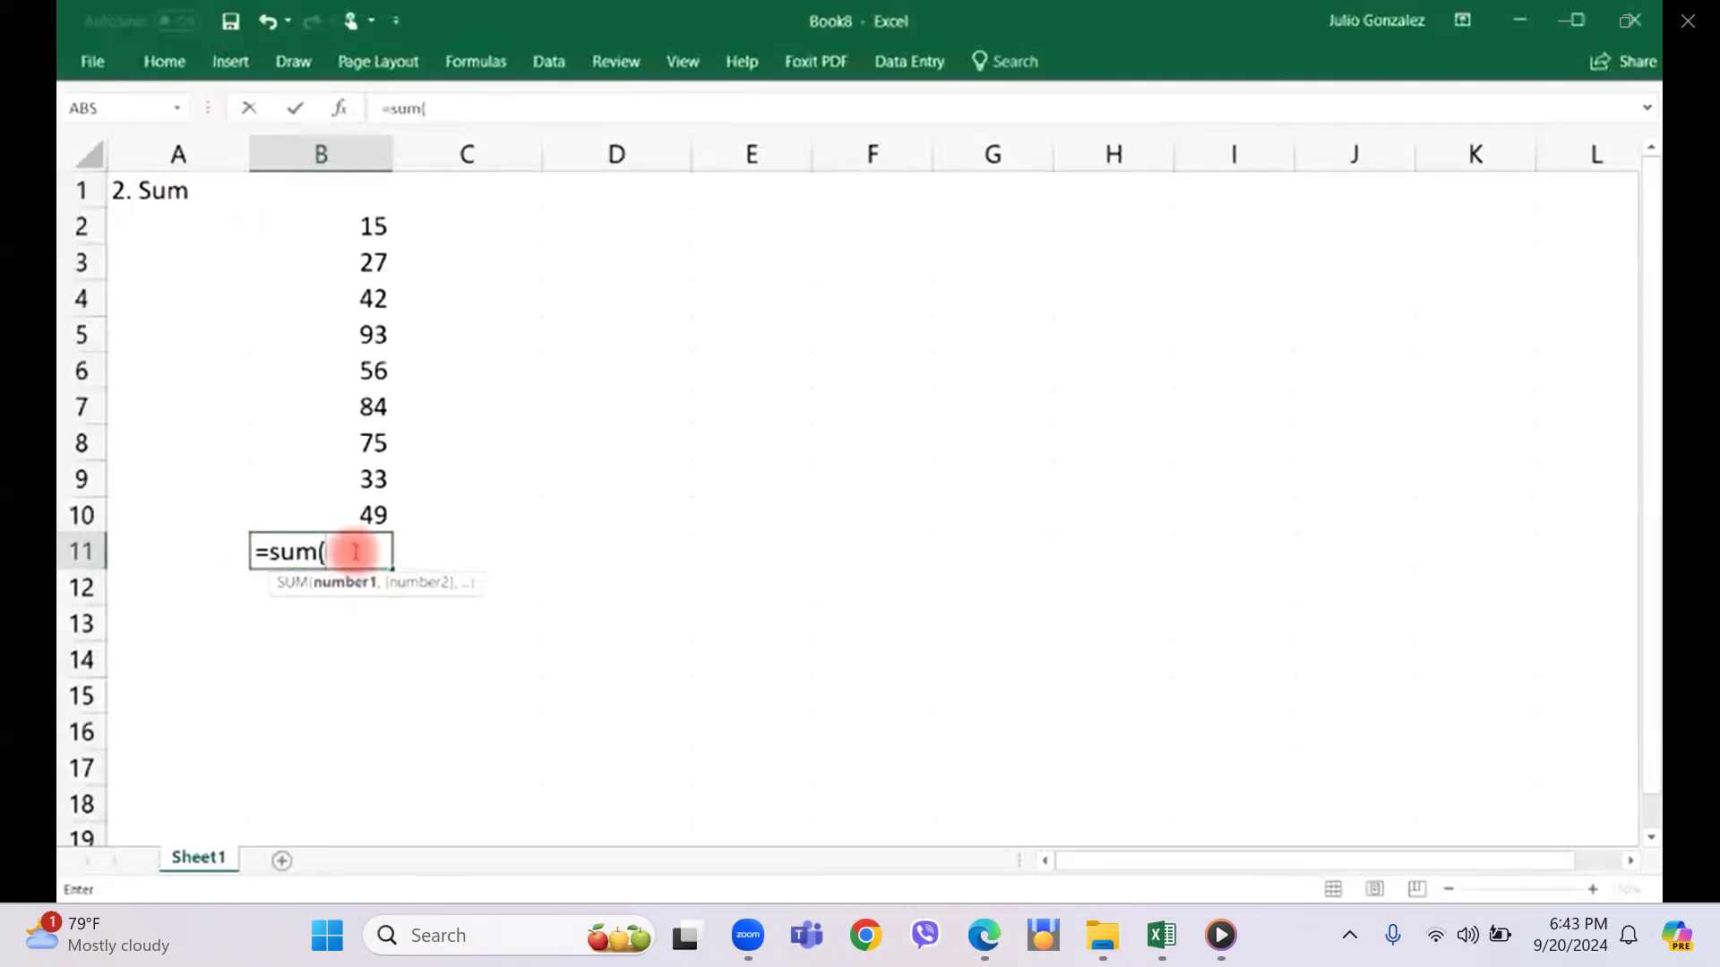
{"action": "left_click_drag", "start_coordinate": [365, 220], "coordinate": [341, 475]}
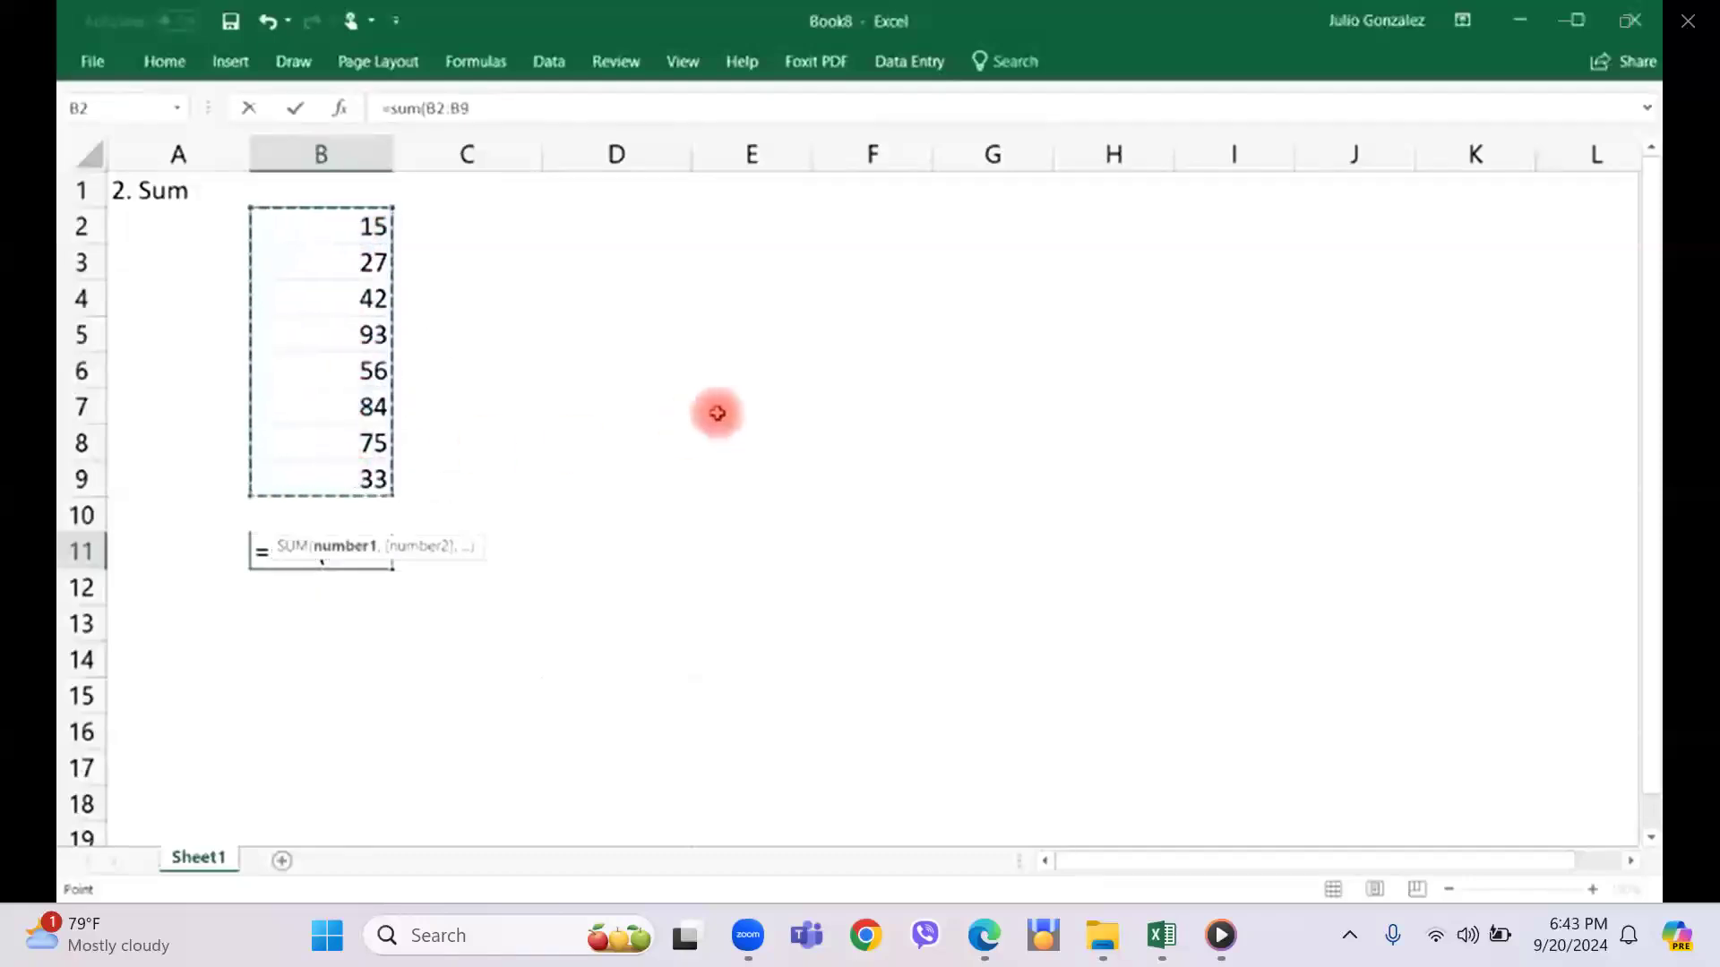
{"action": "type", "text": ")"}
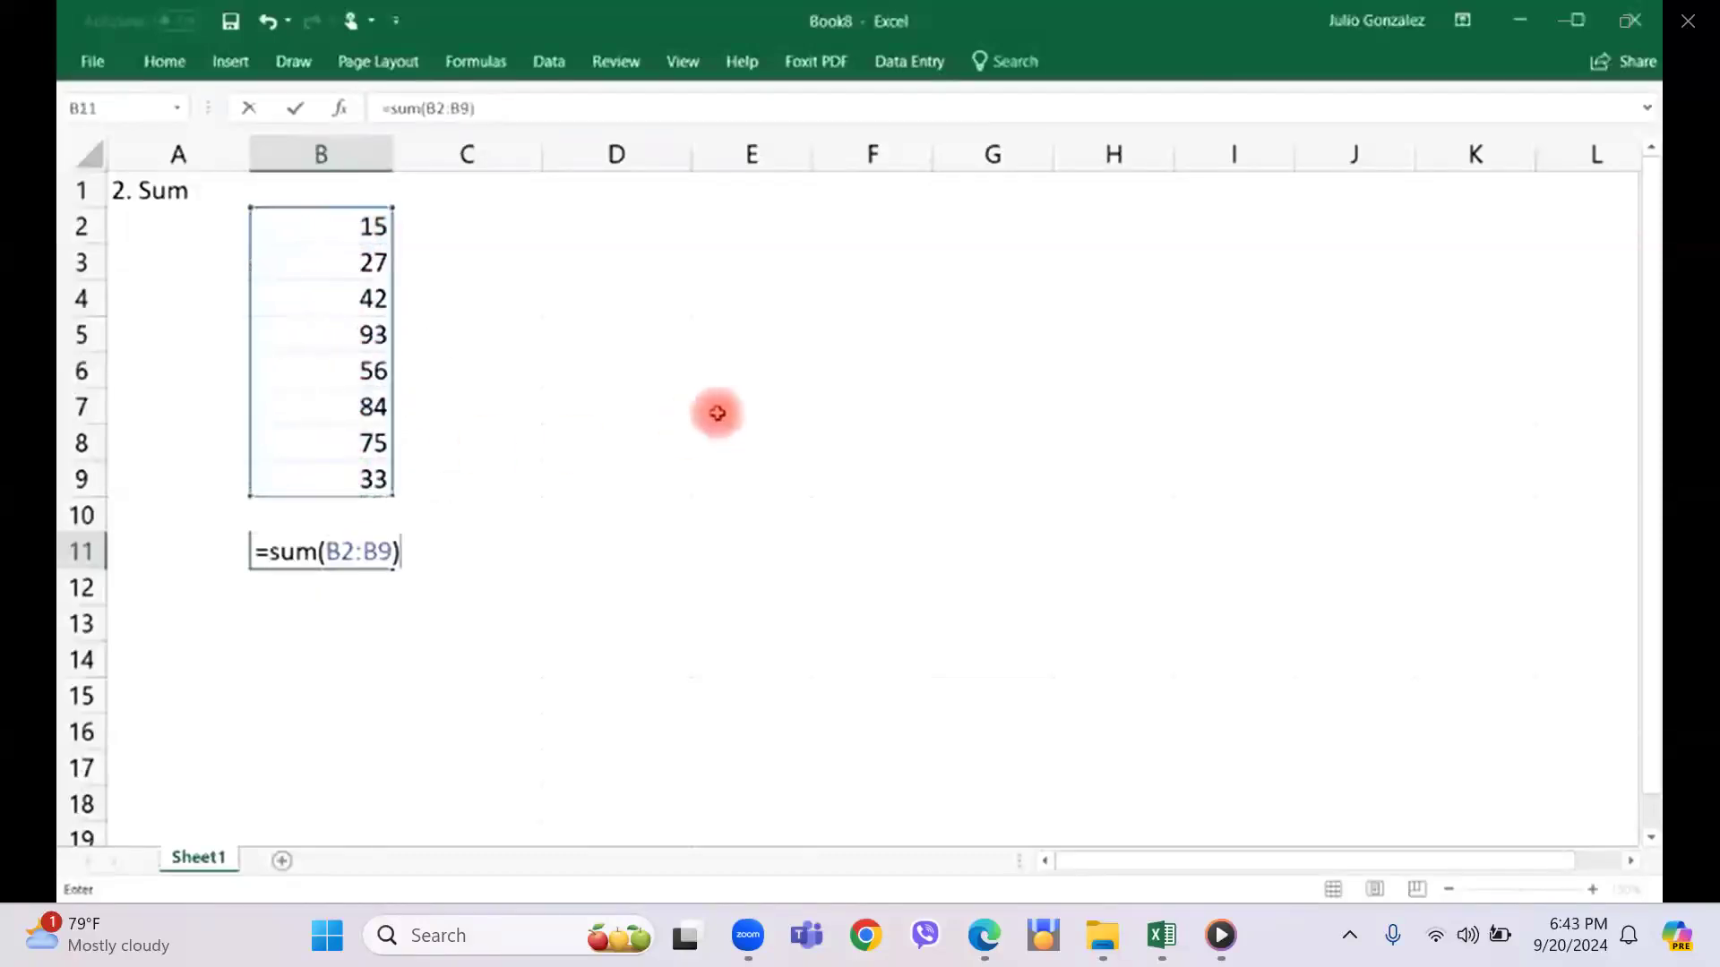
{"action": "key", "text": "Return"}
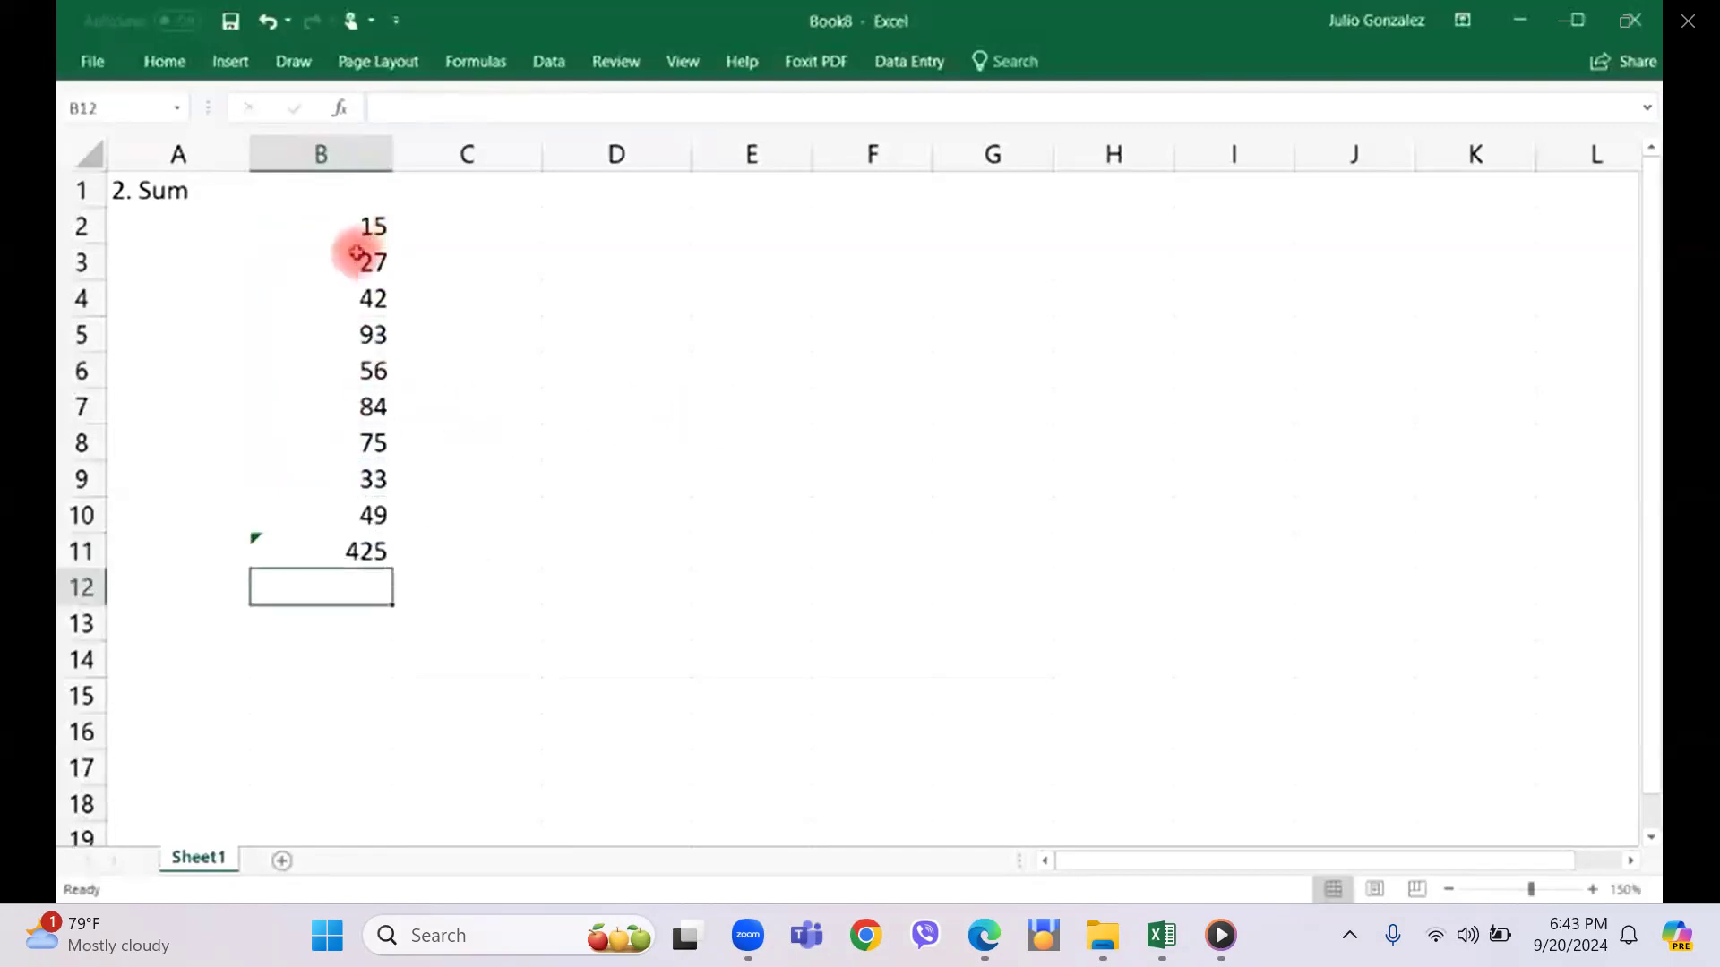
Enter a SUM formula in cell B13 for the numbers 50 and 125, and reselect that cell.
{"action": "left_click", "coordinate": [332, 620]}
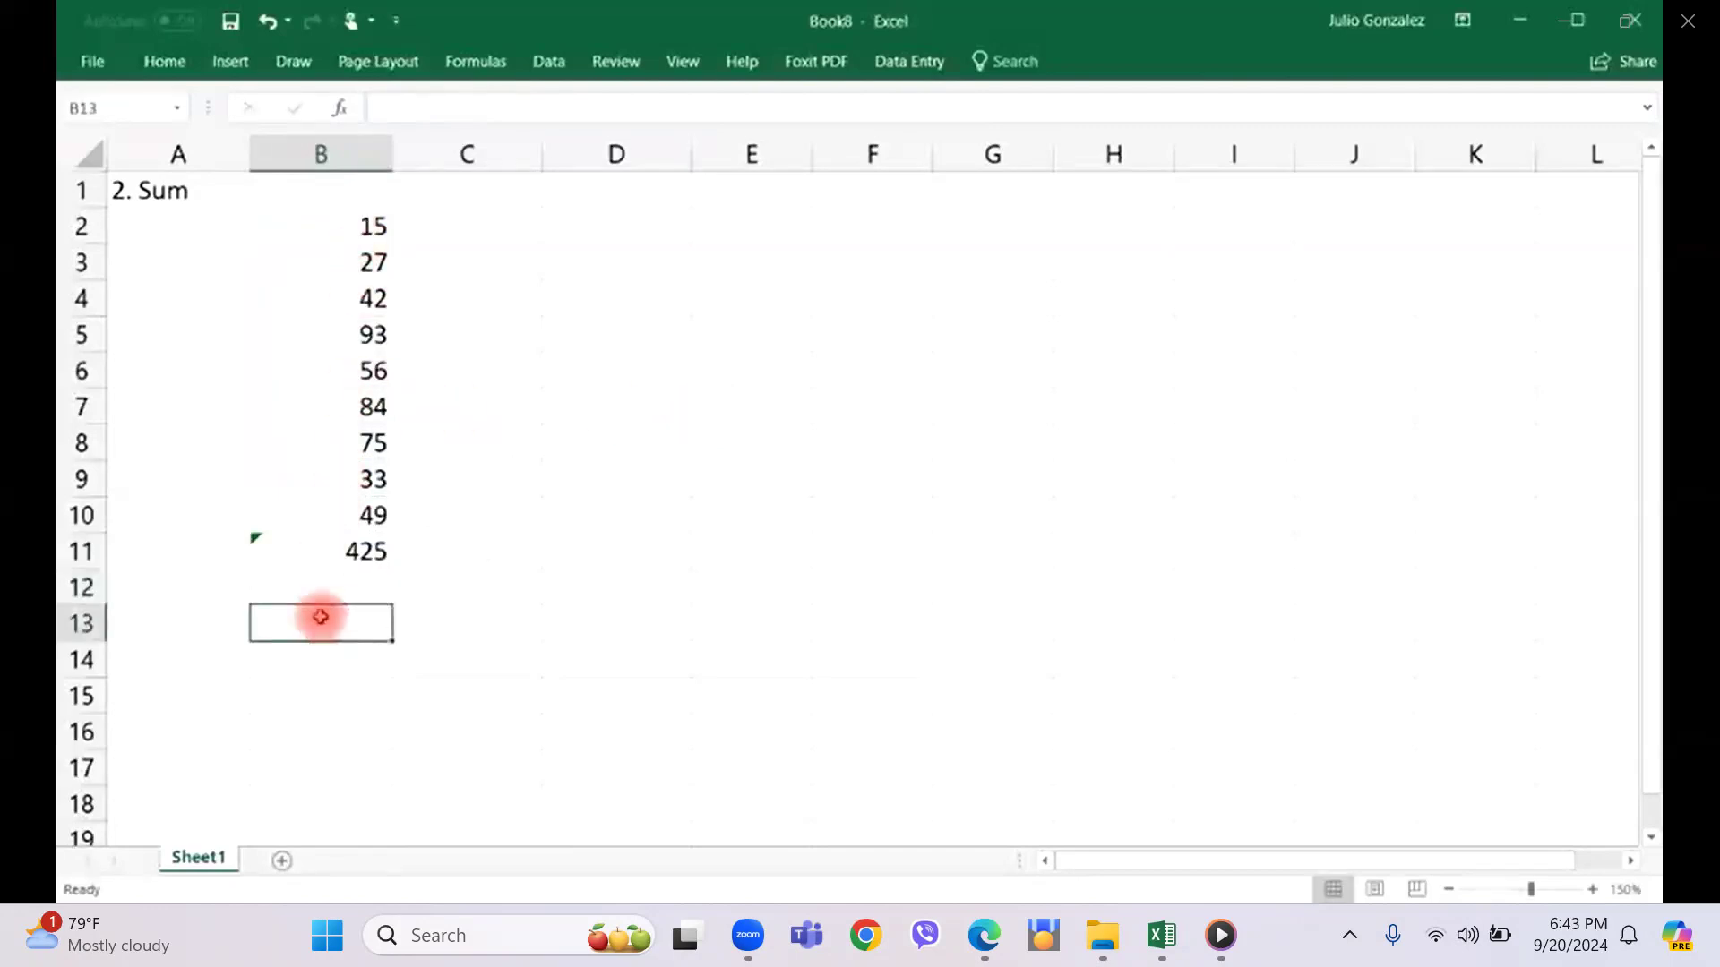
{"action": "type", "text": "=sum("}
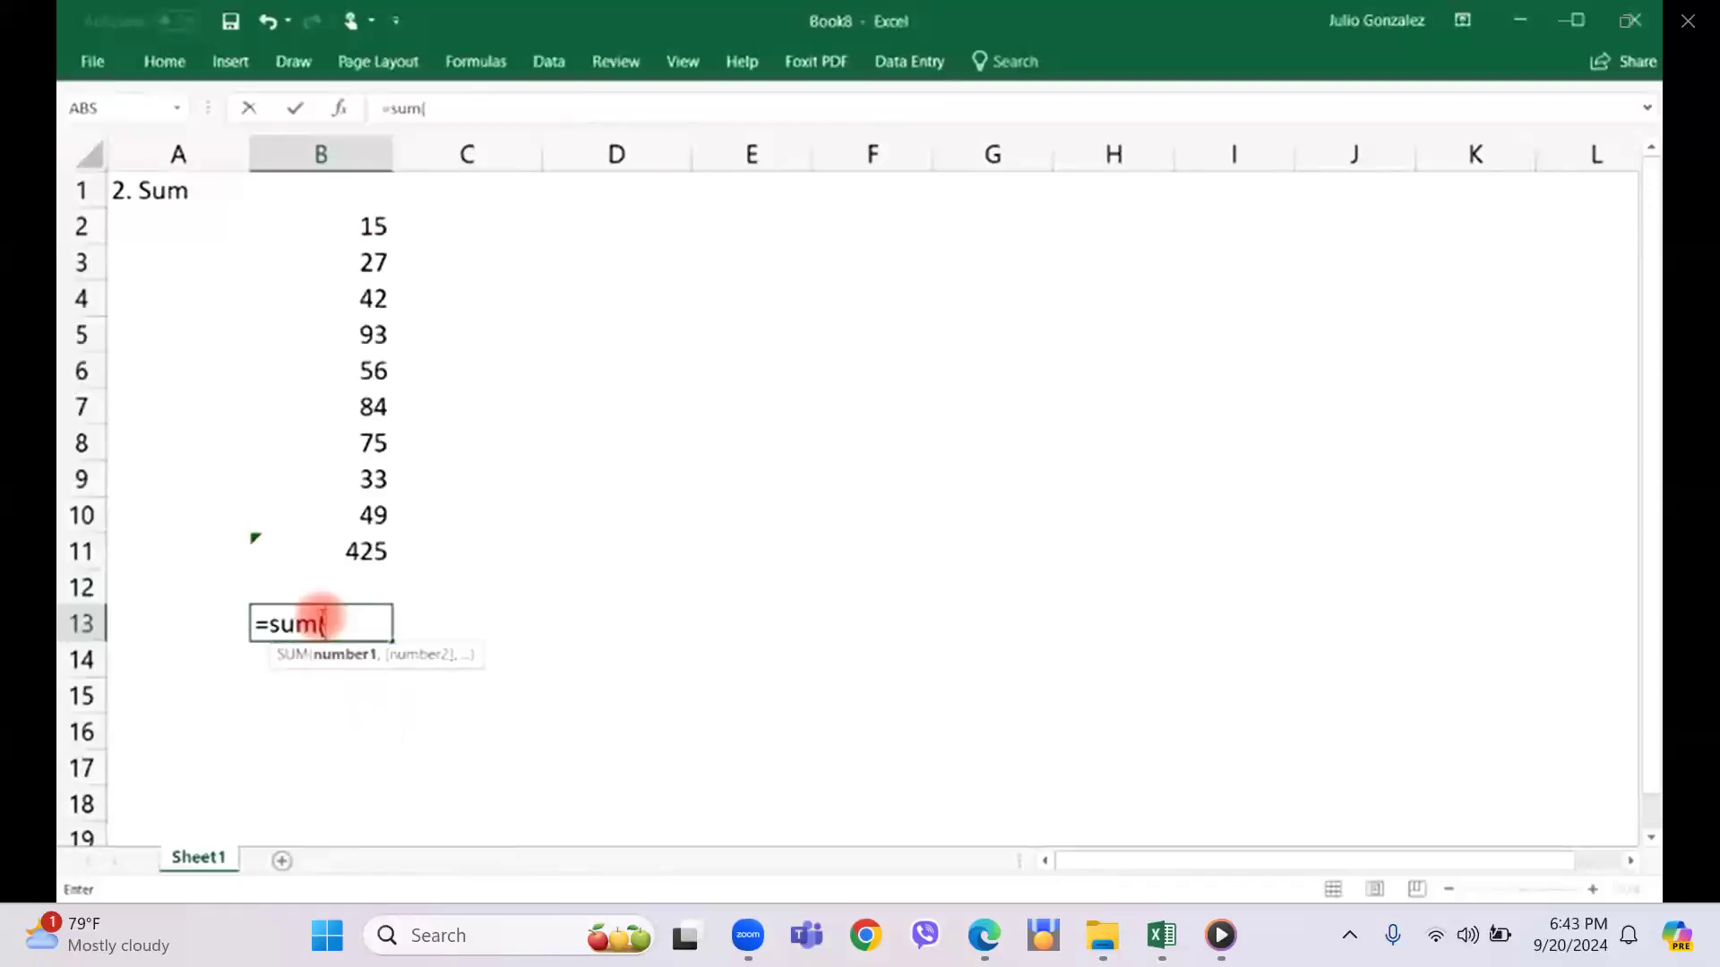
{"action": "type", "text": "50,12"}
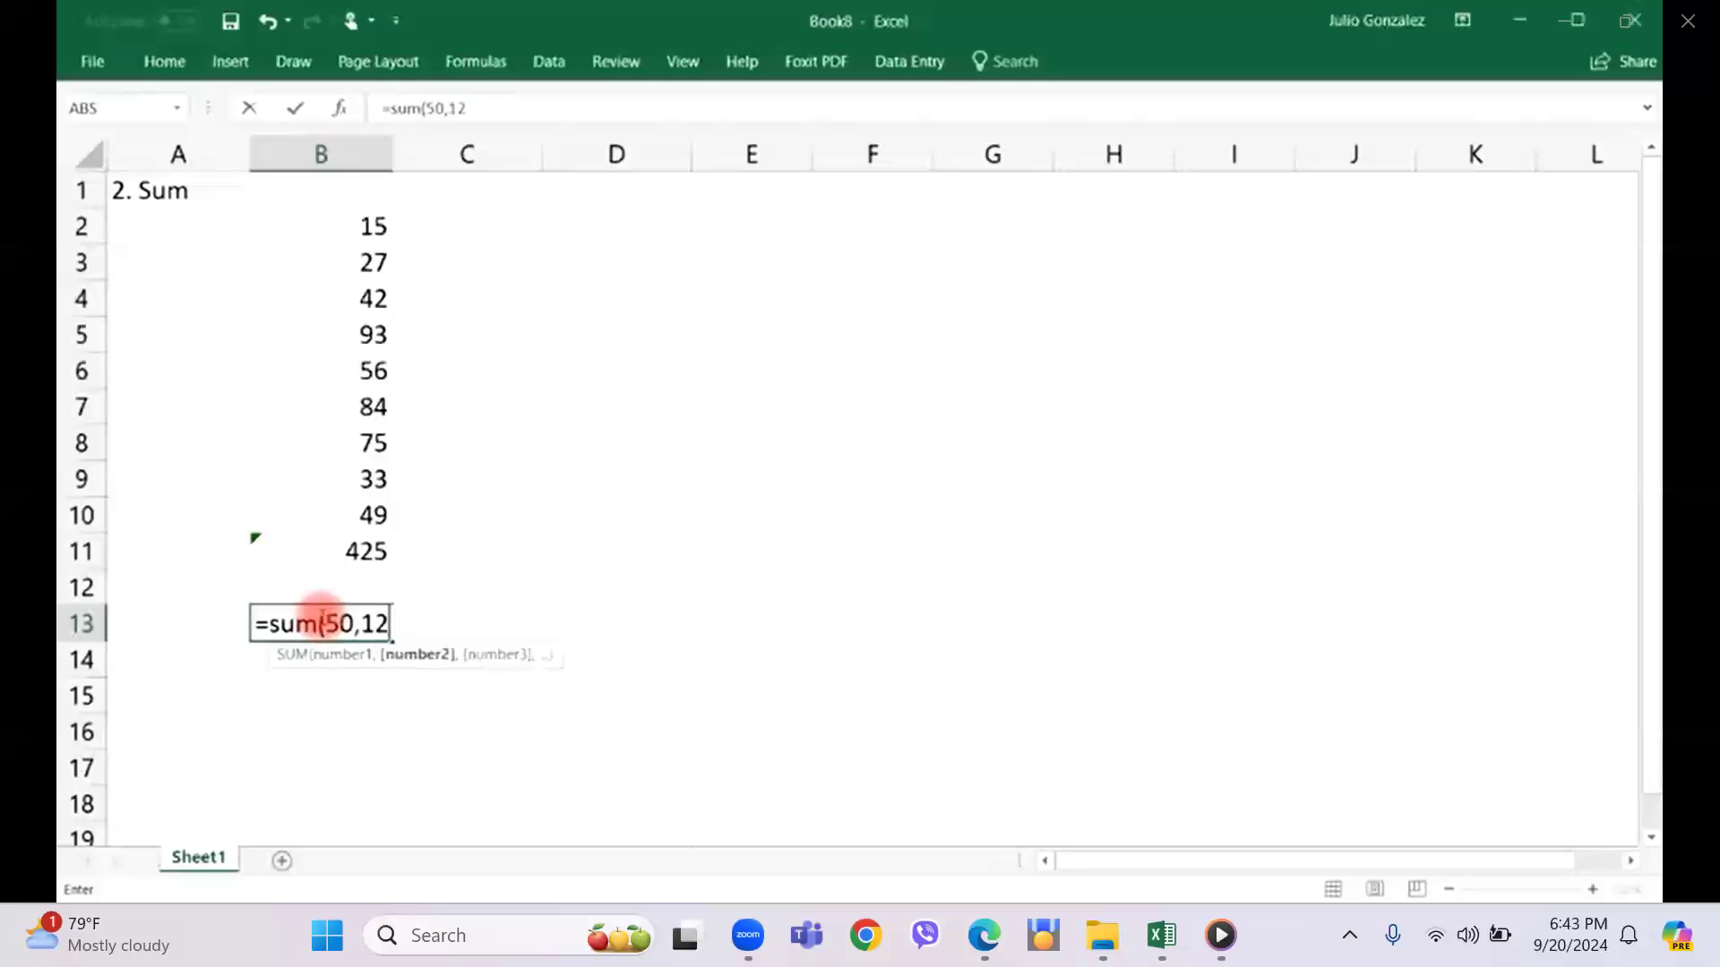
{"action": "type", "text": "5)"}
{"action": "key", "text": "Return"}
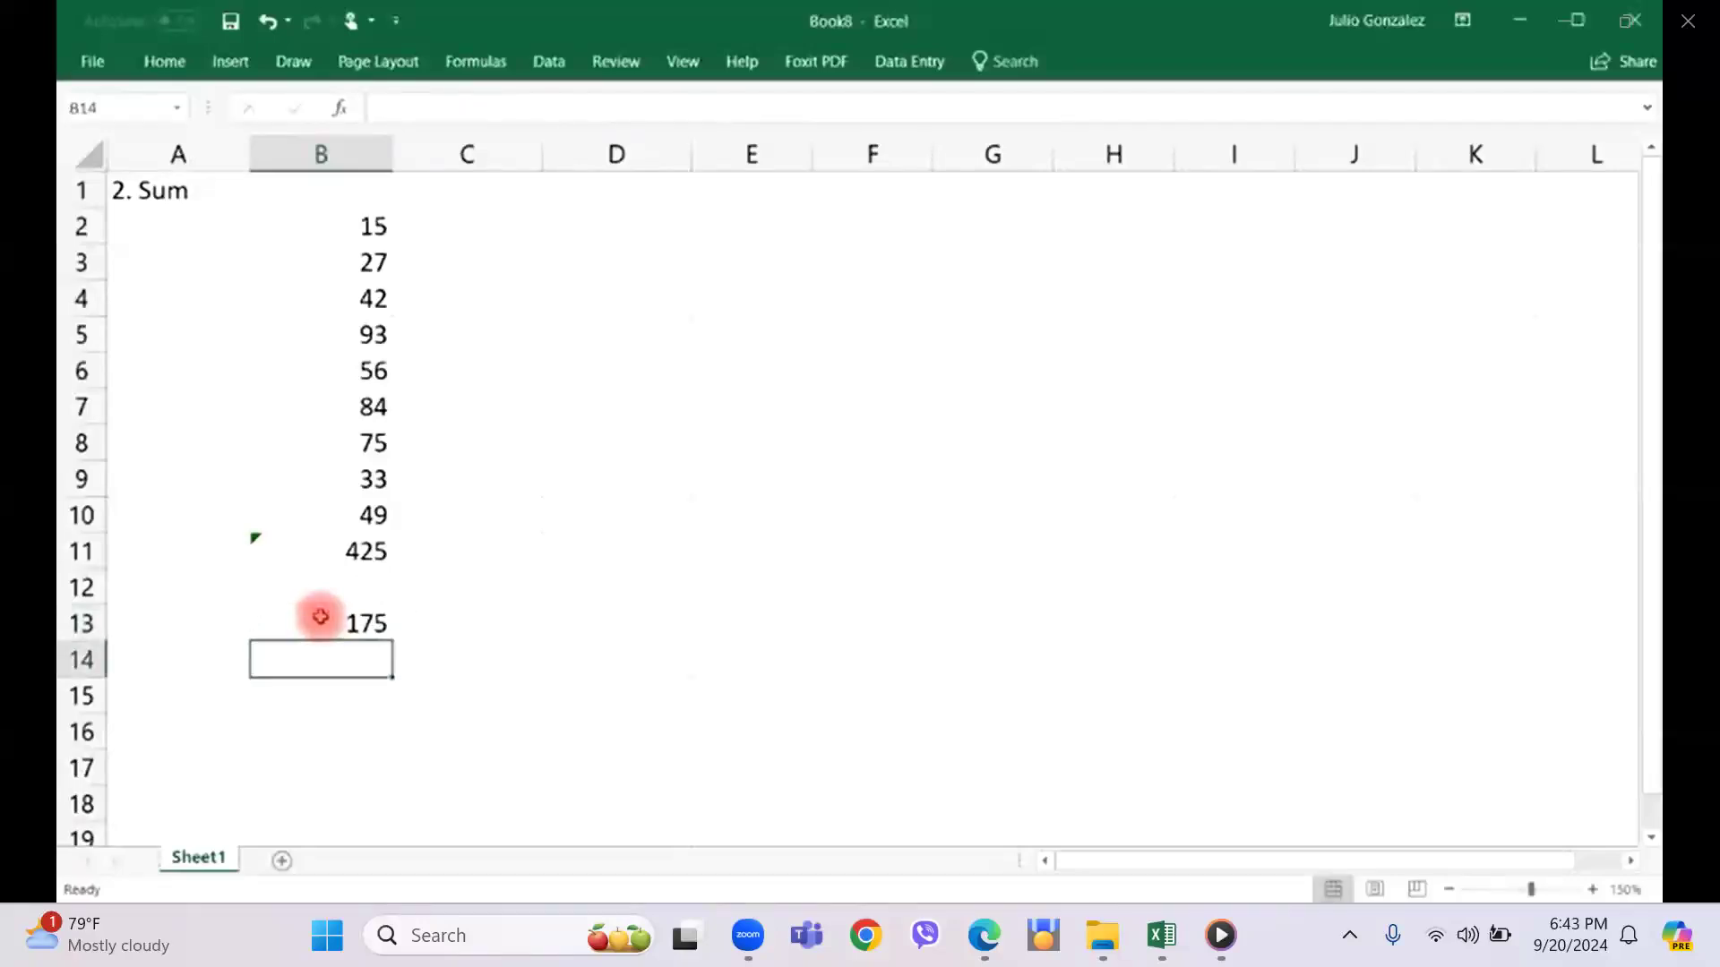
{"action": "left_click", "coordinate": [320, 616]}
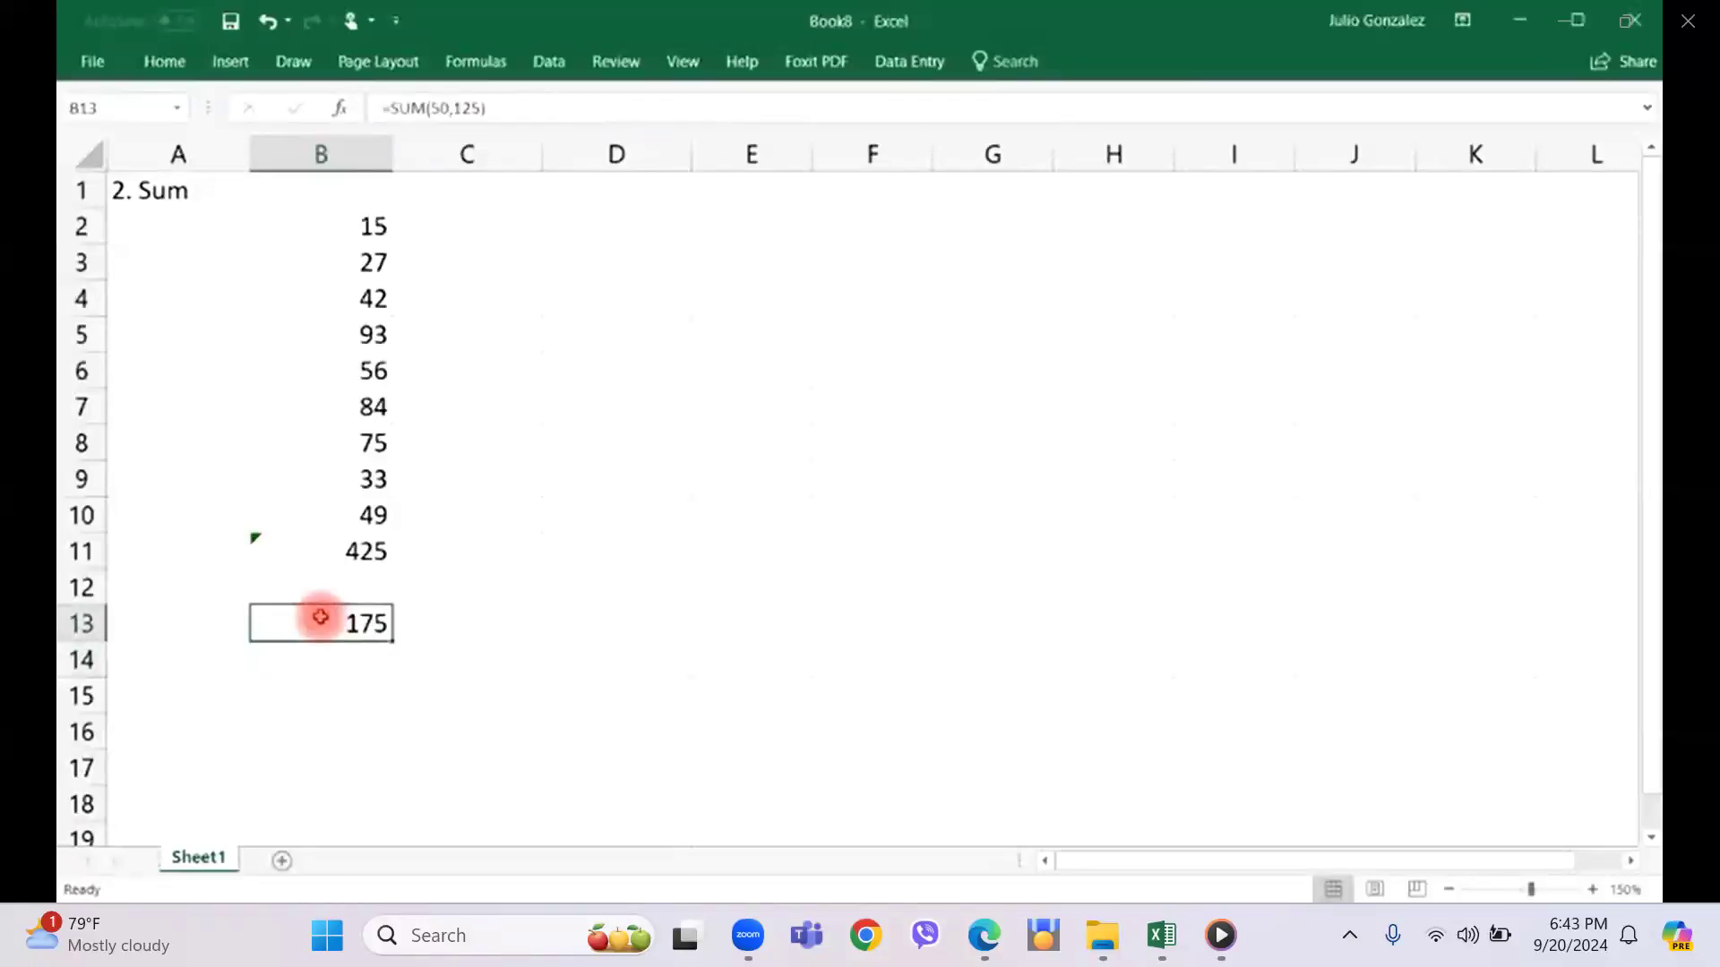
Add 50 and 125 in cell B14 using the plus operator instead of the SUM function.
{"action": "left_click", "coordinate": [321, 666]}
{"action": "type", "text": "="}
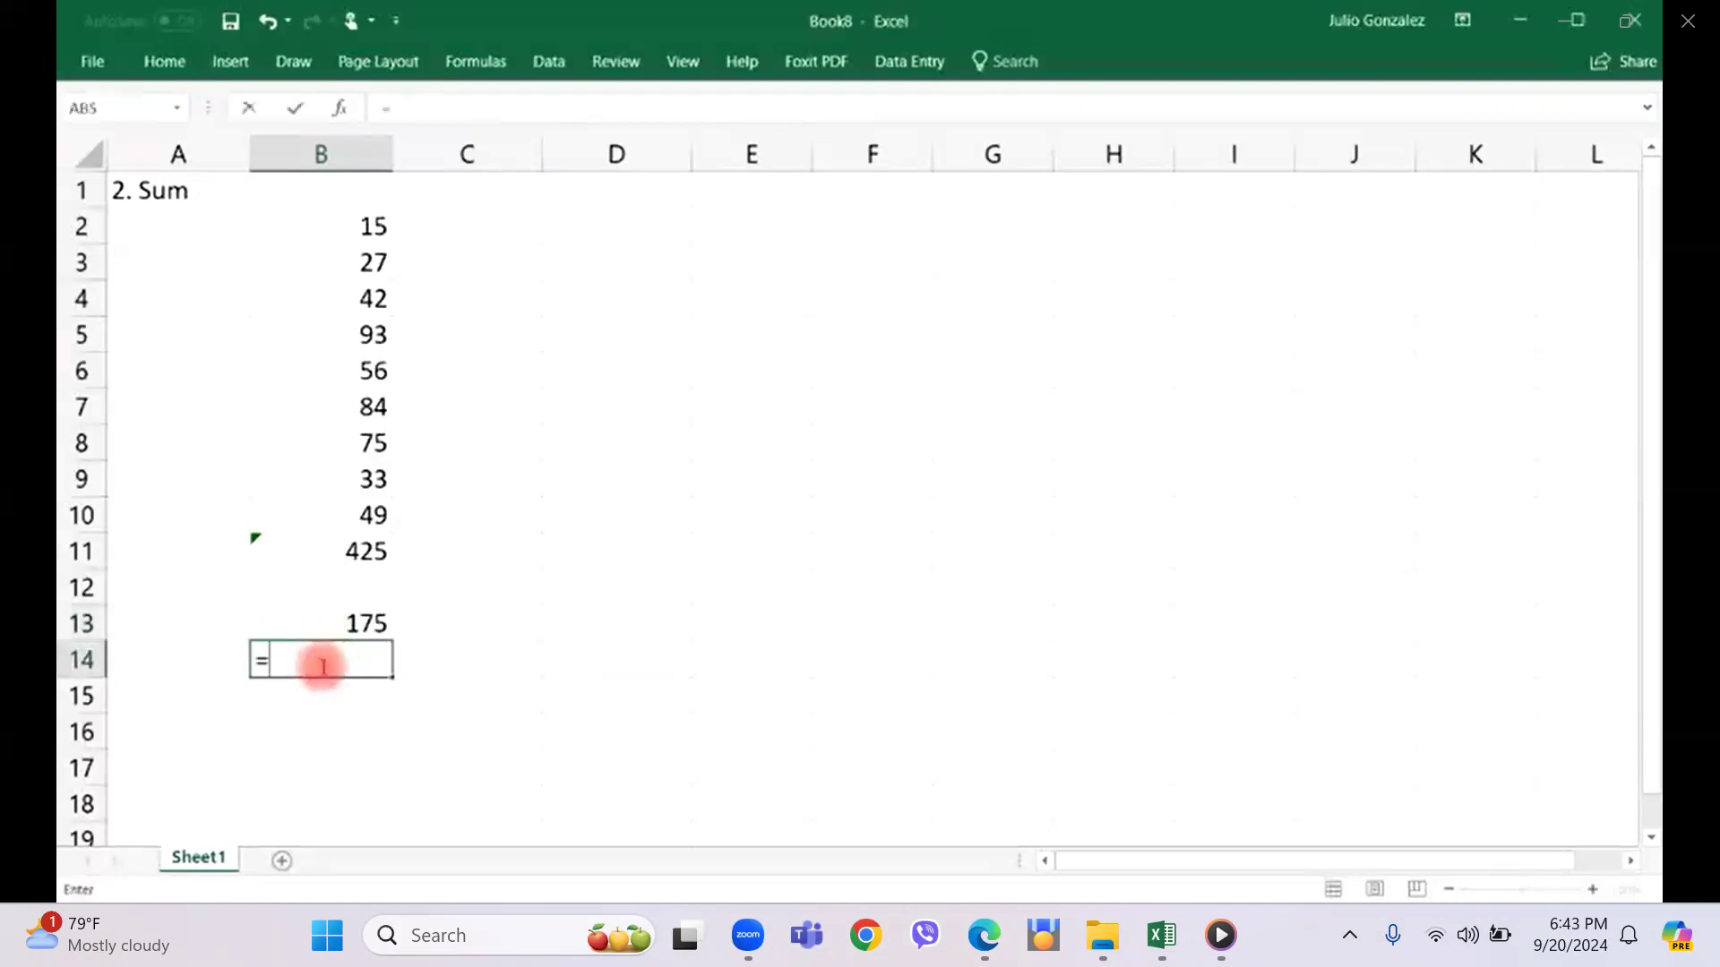
{"action": "type", "text": "50+125"}
{"action": "key", "text": "Return"}
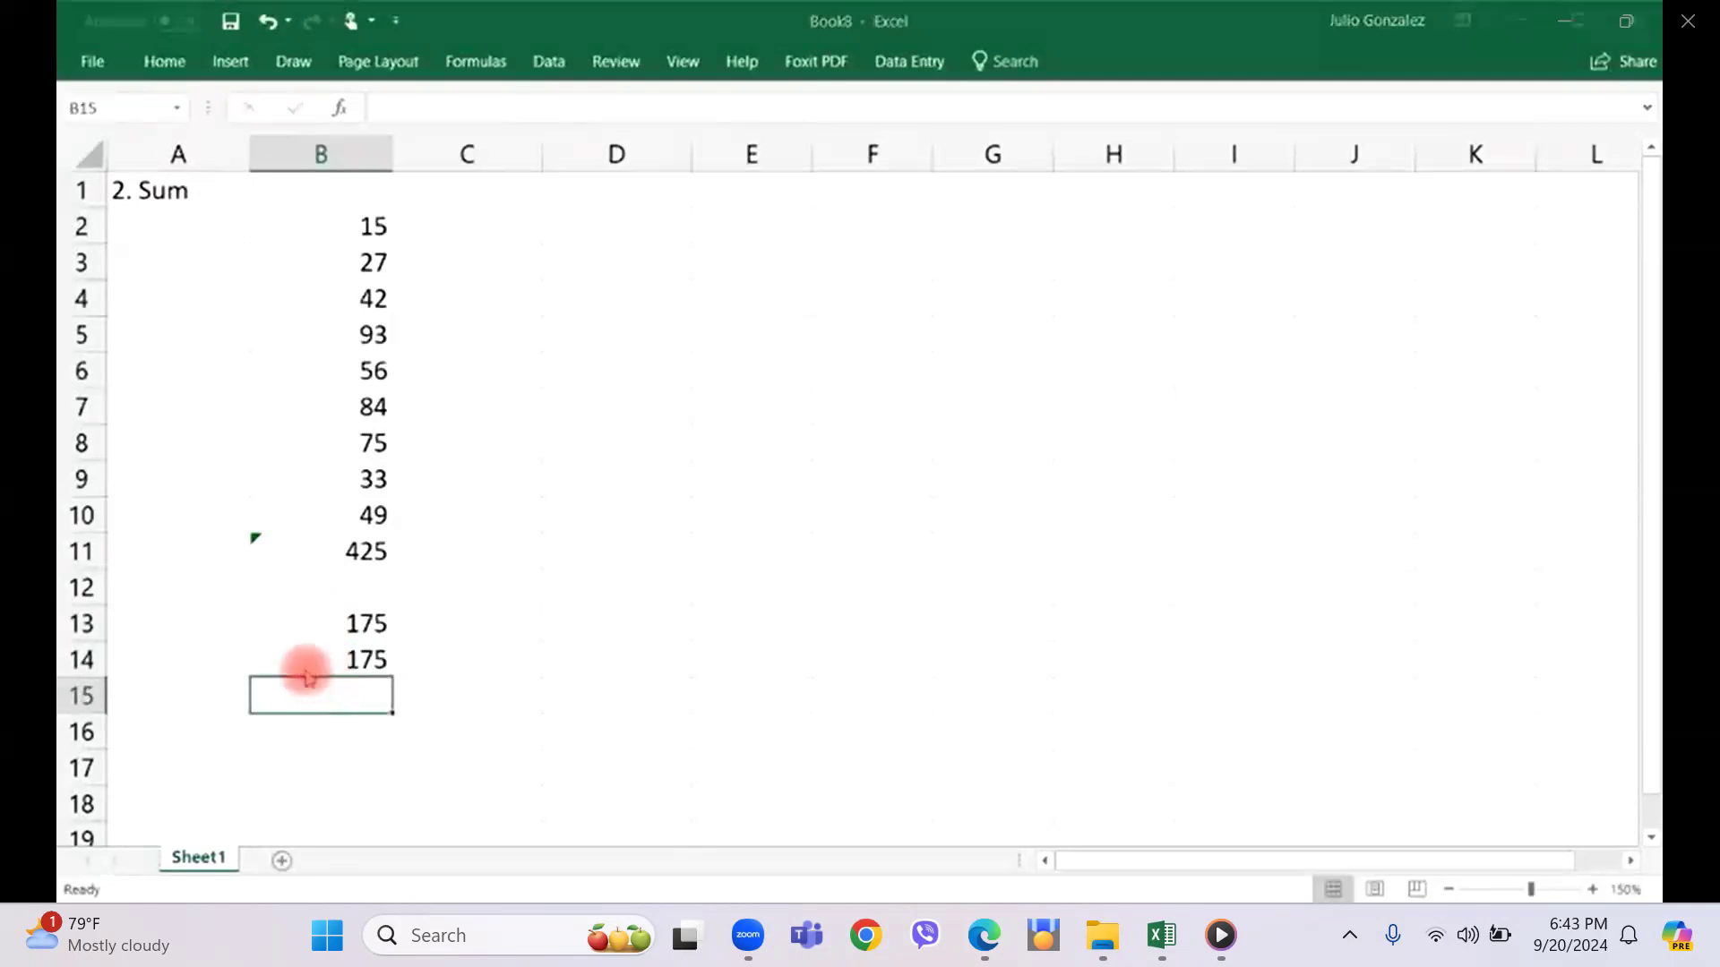
Enter a SUM formula in cell B15 that totals the numbers 100, 200 and 300.
{"action": "left_click", "coordinate": [310, 697]}
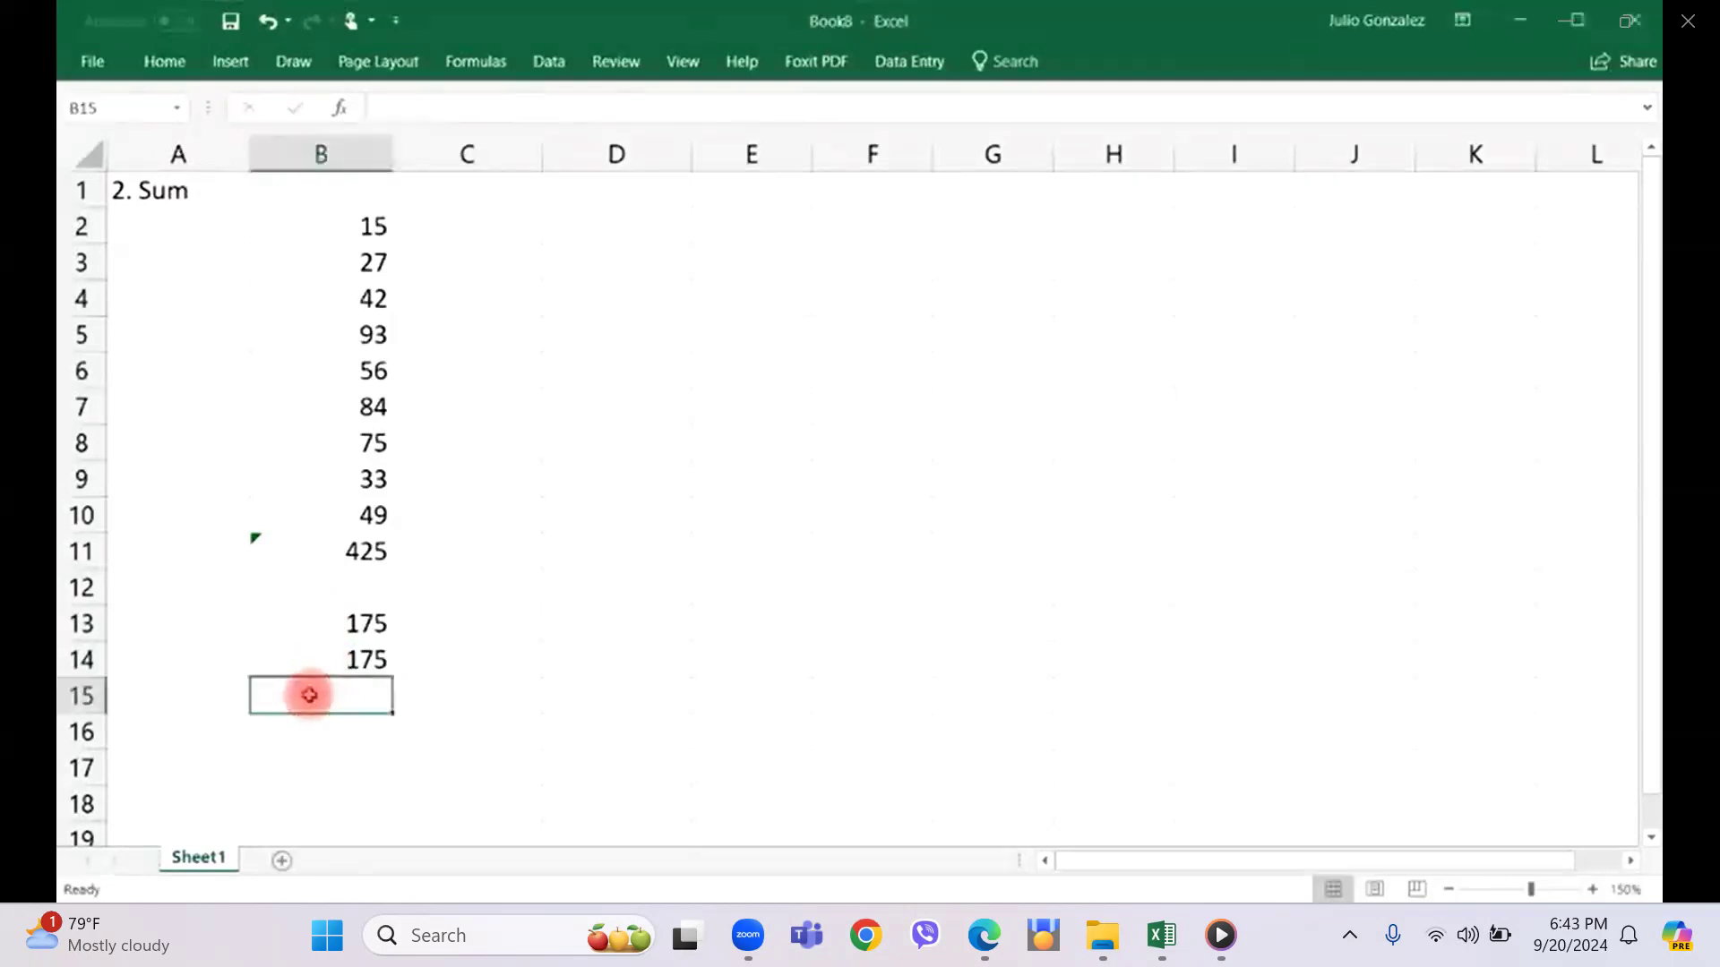
{"action": "double_click", "coordinate": [309, 694]}
{"action": "type", "text": "="}
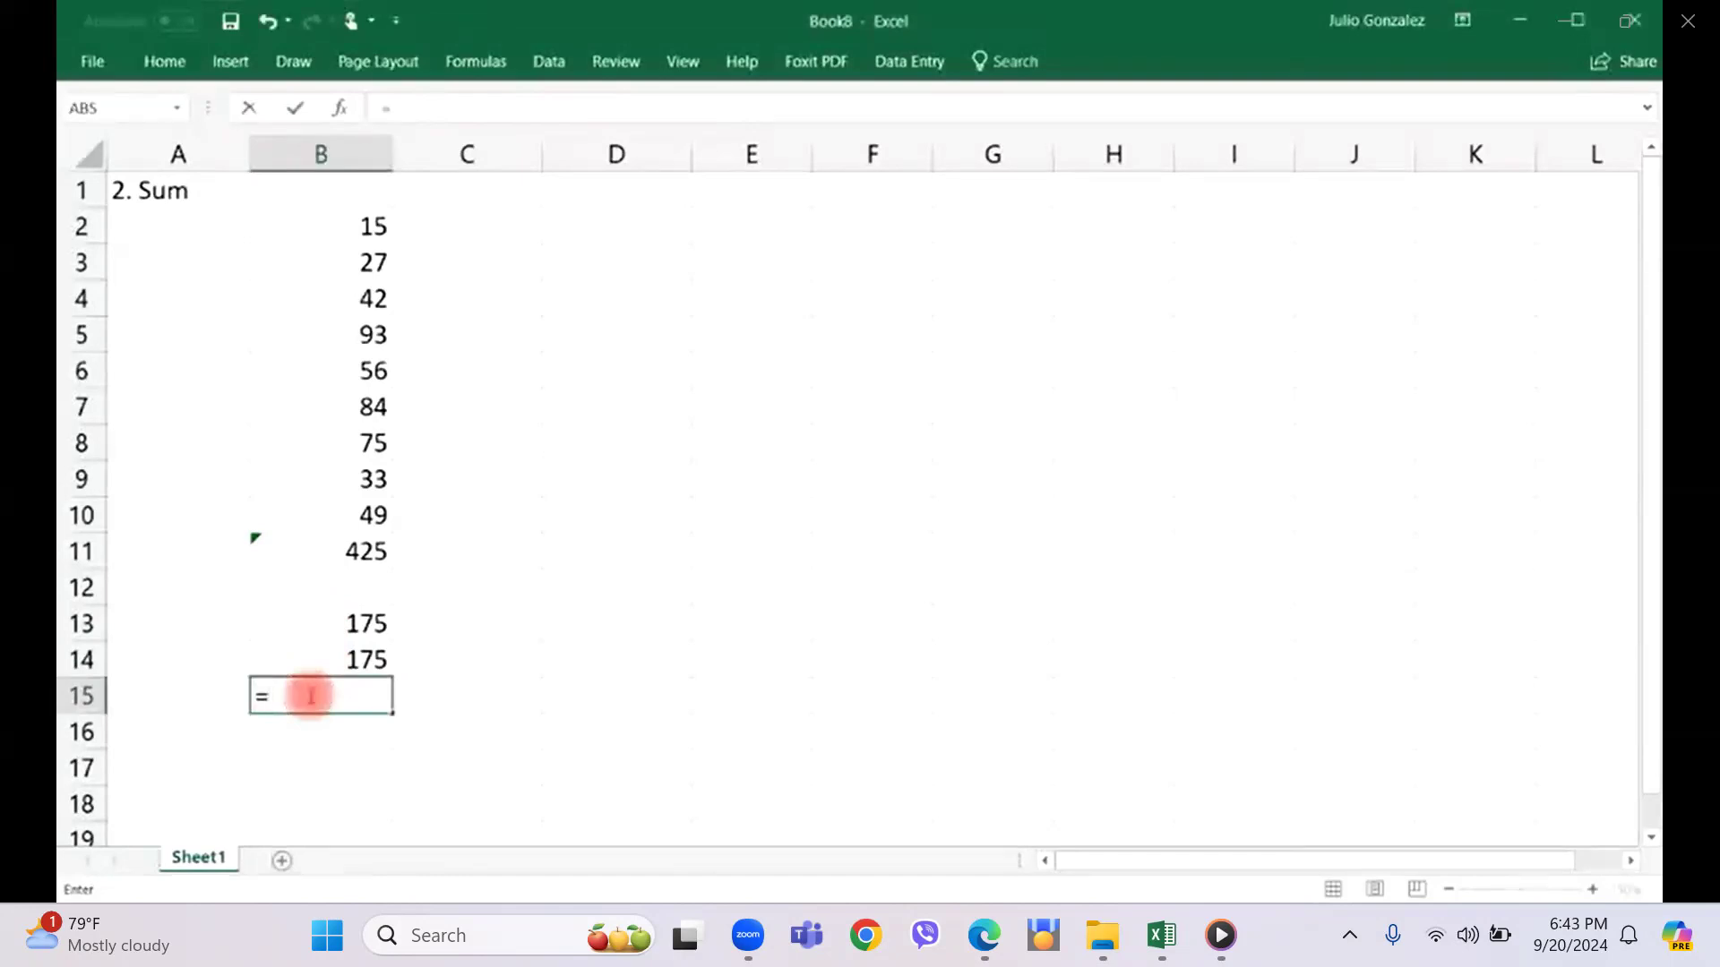
{"action": "type", "text": "sum(10"}
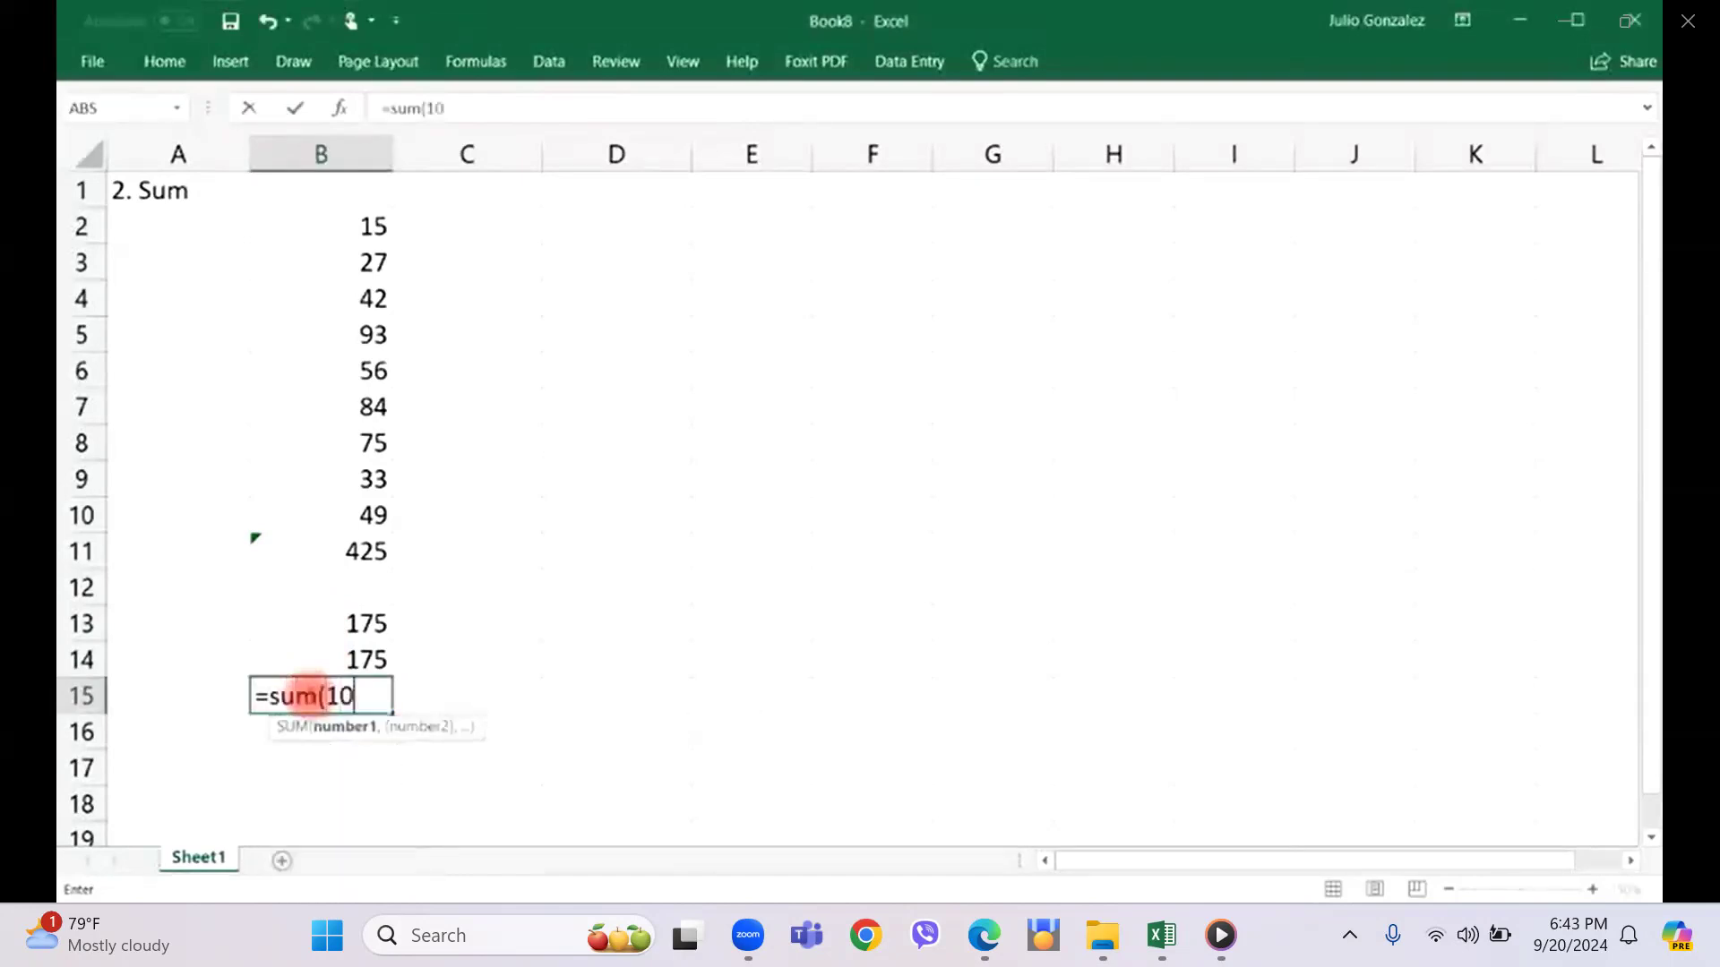
{"action": "type", "text": "0,200,300)"}
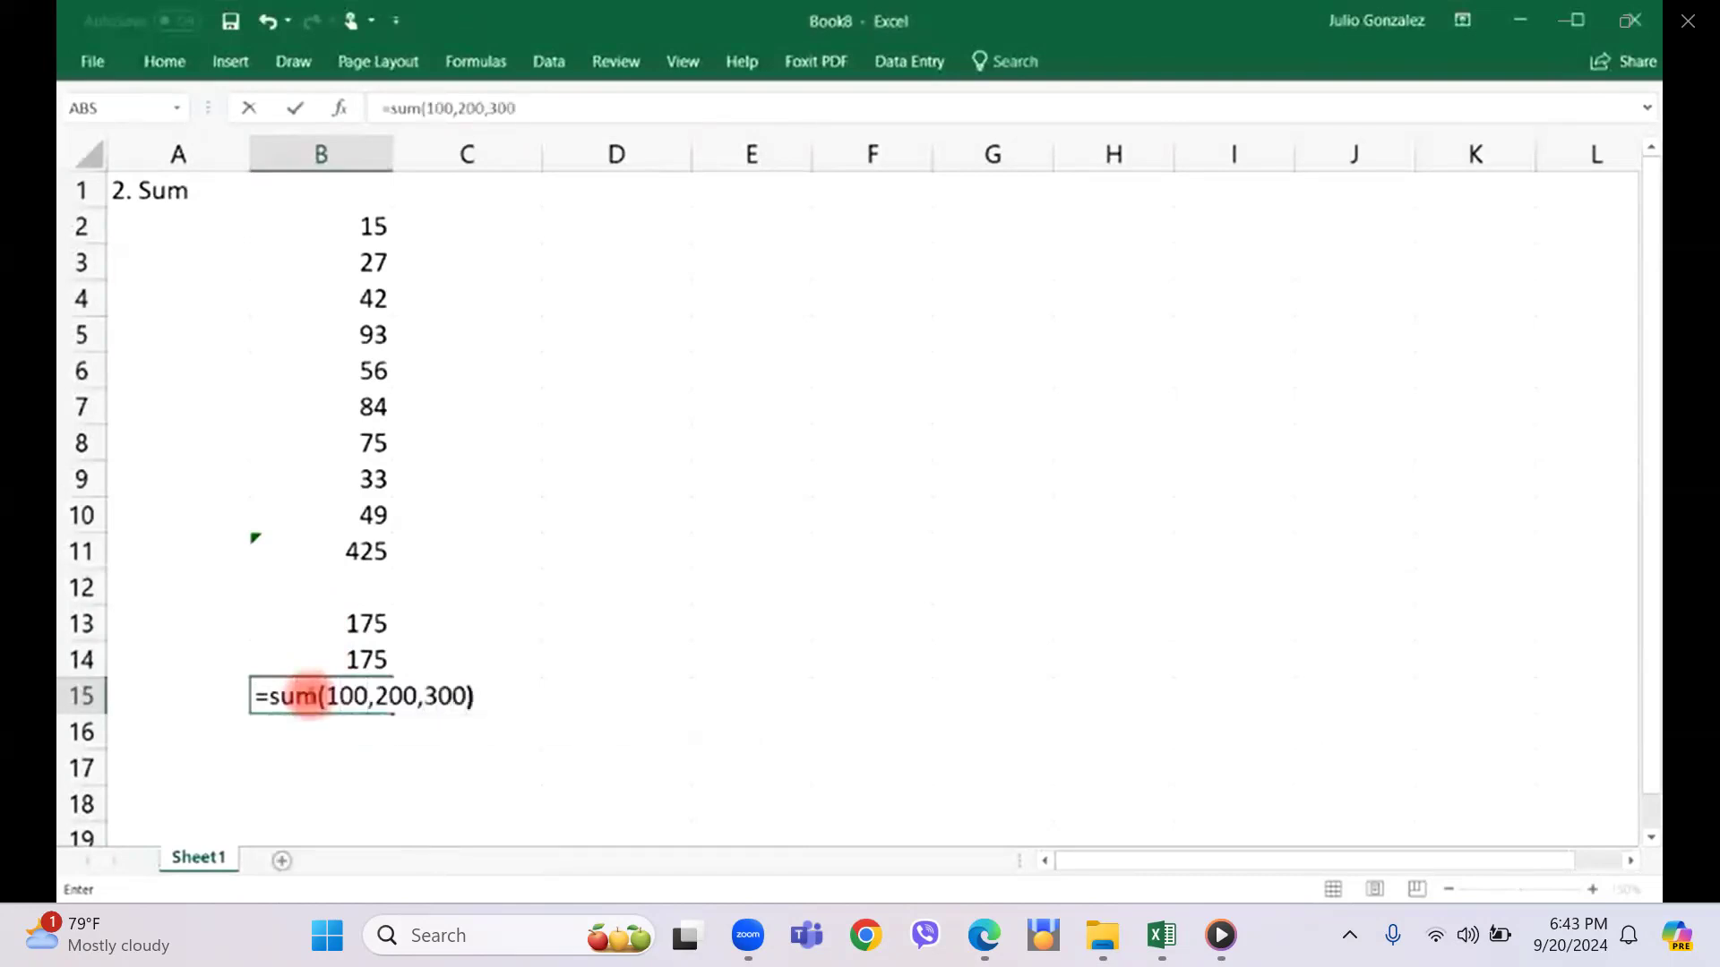
{"action": "key", "text": "Return"}
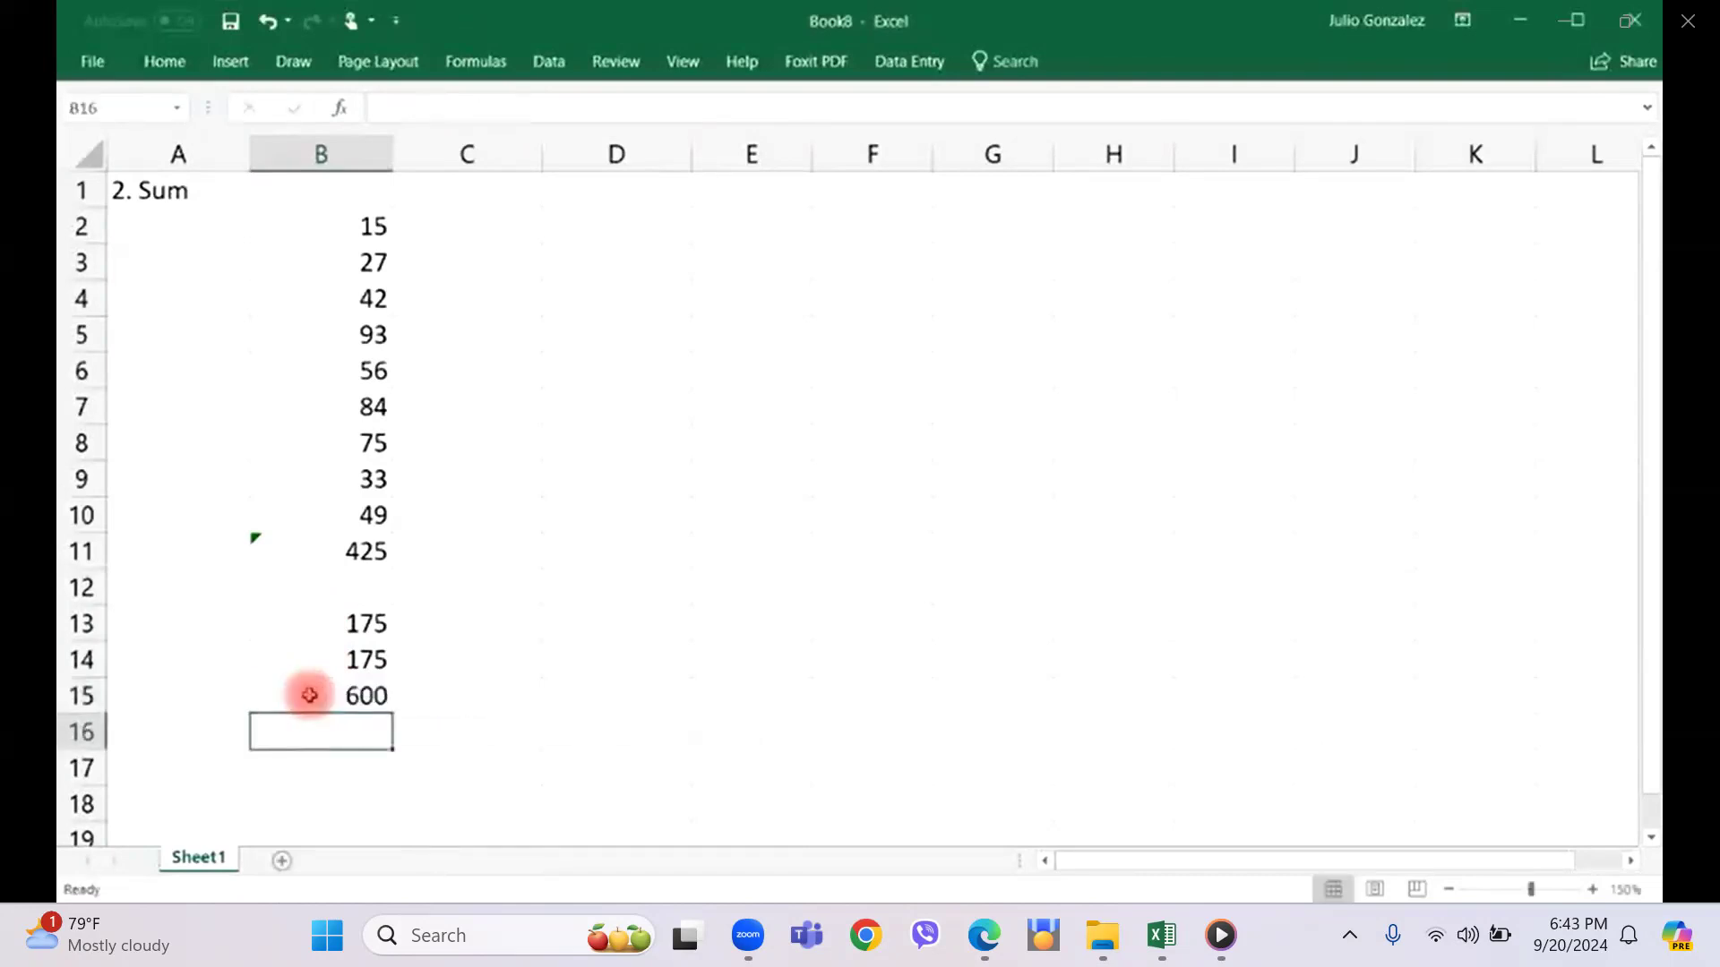
Add 100, 200 and 300 in cell B16 using the plus operator instead of the SUM function.
{"action": "type", "text": "=100"}
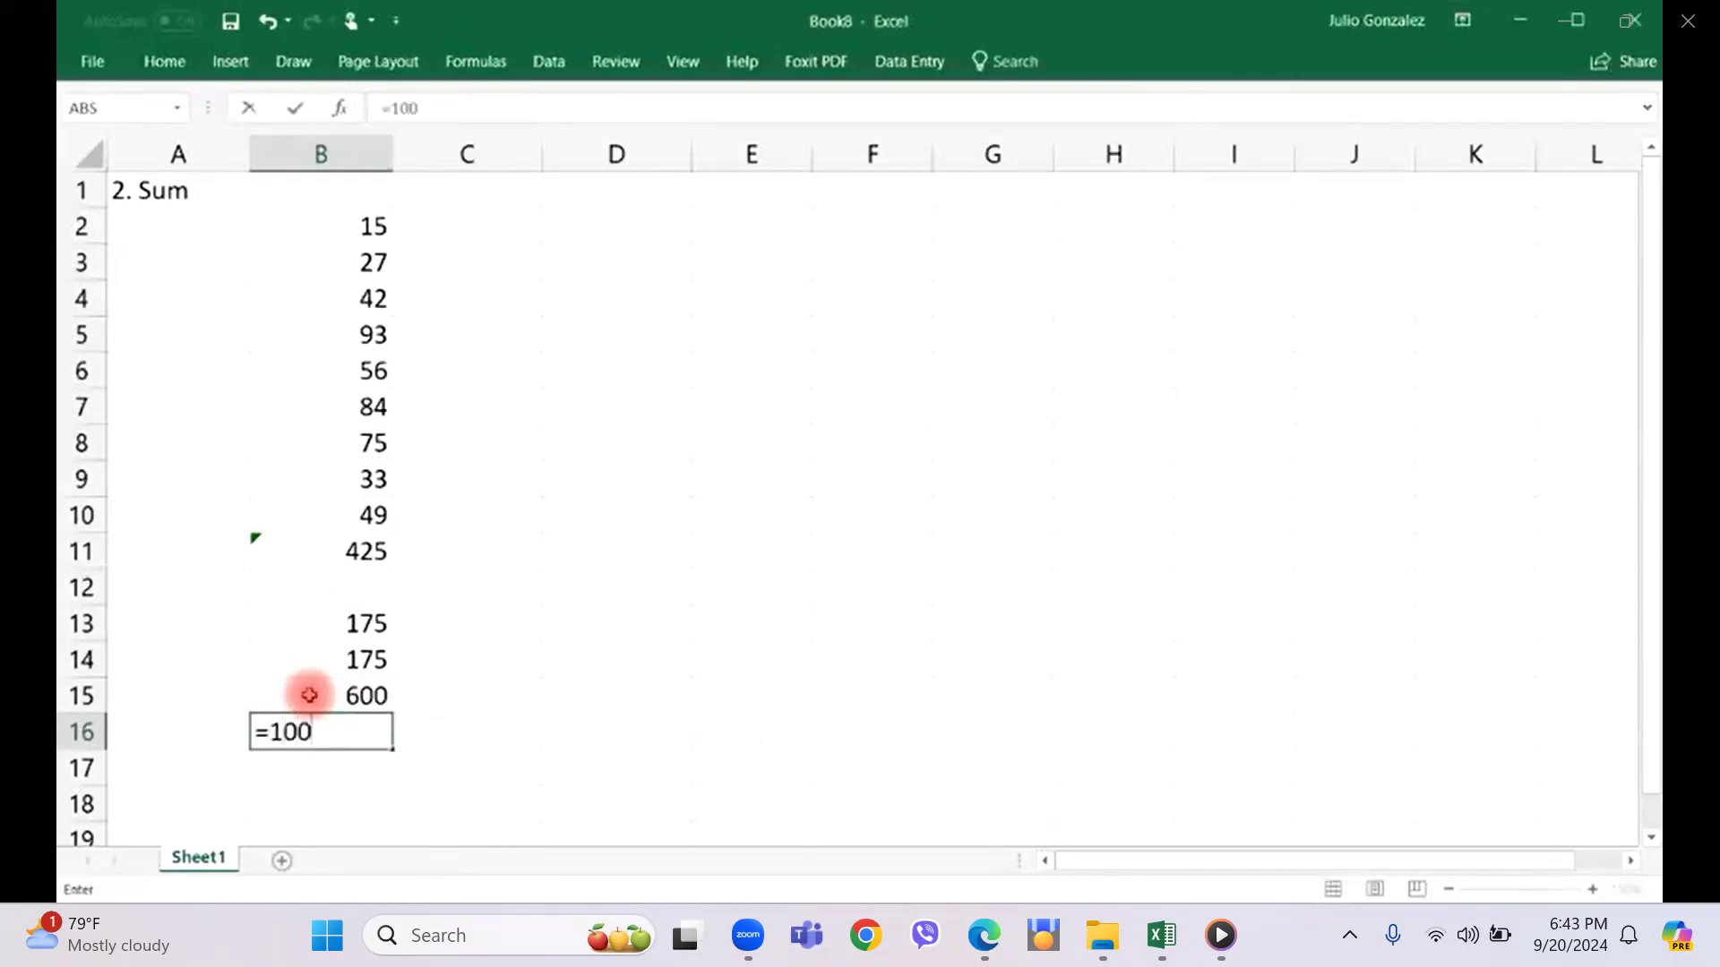
{"action": "type", "text": "+200+300"}
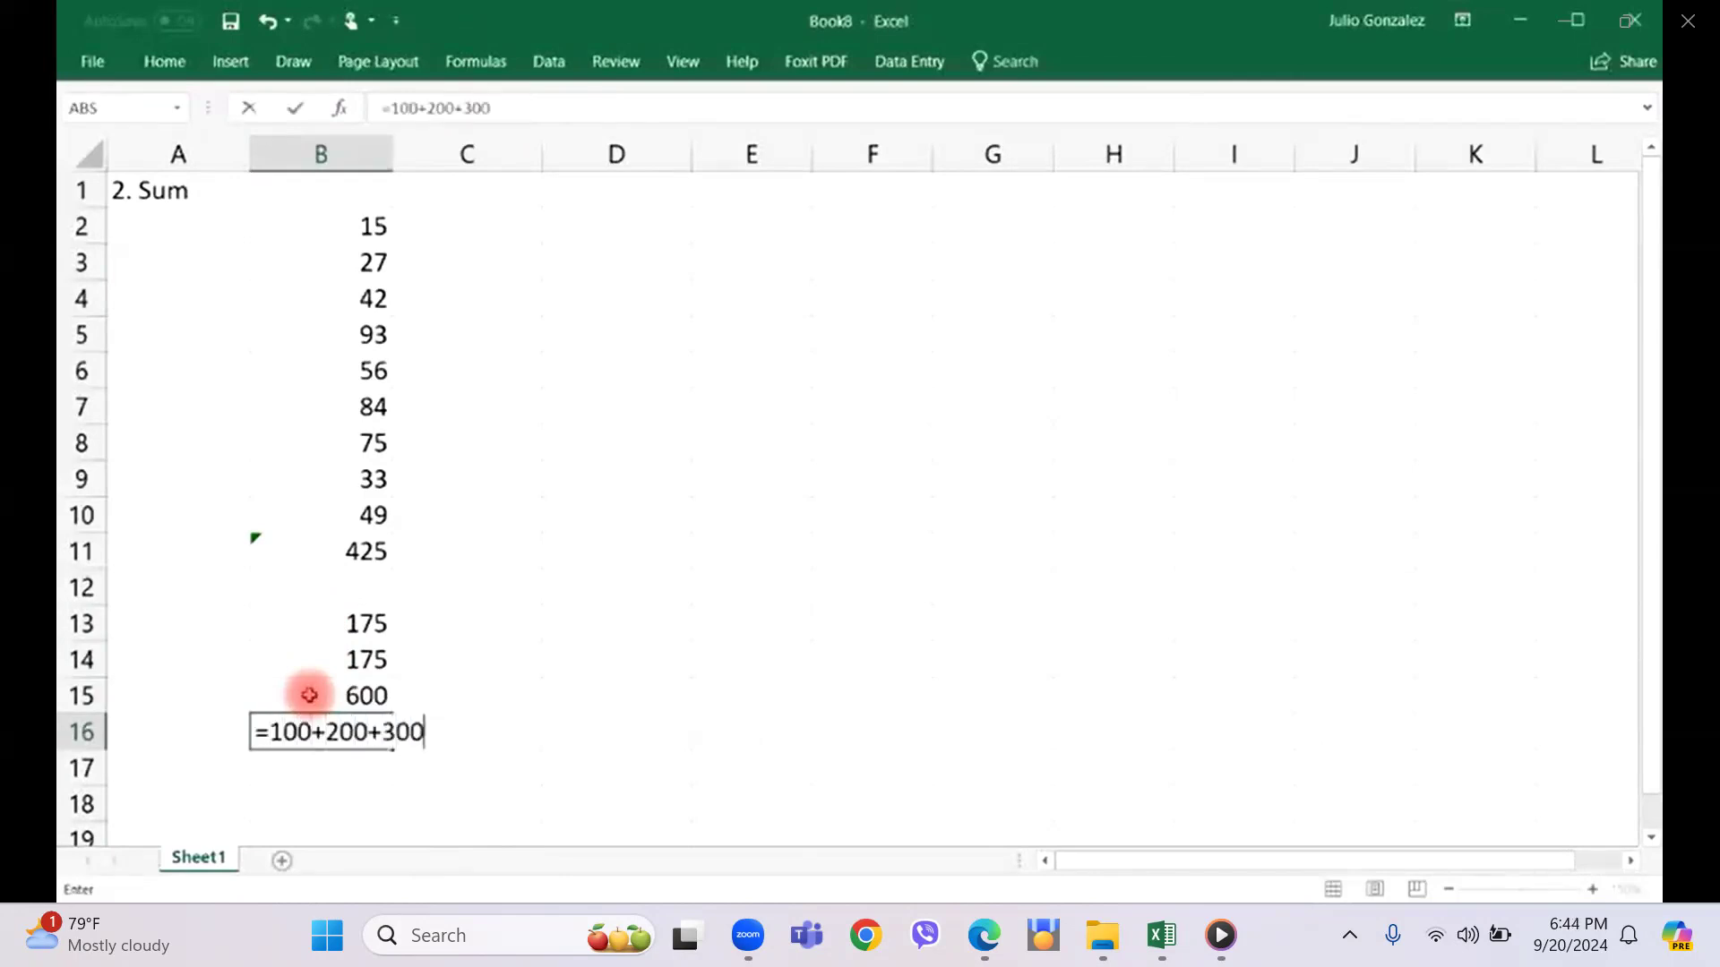
{"action": "key", "text": "Return"}
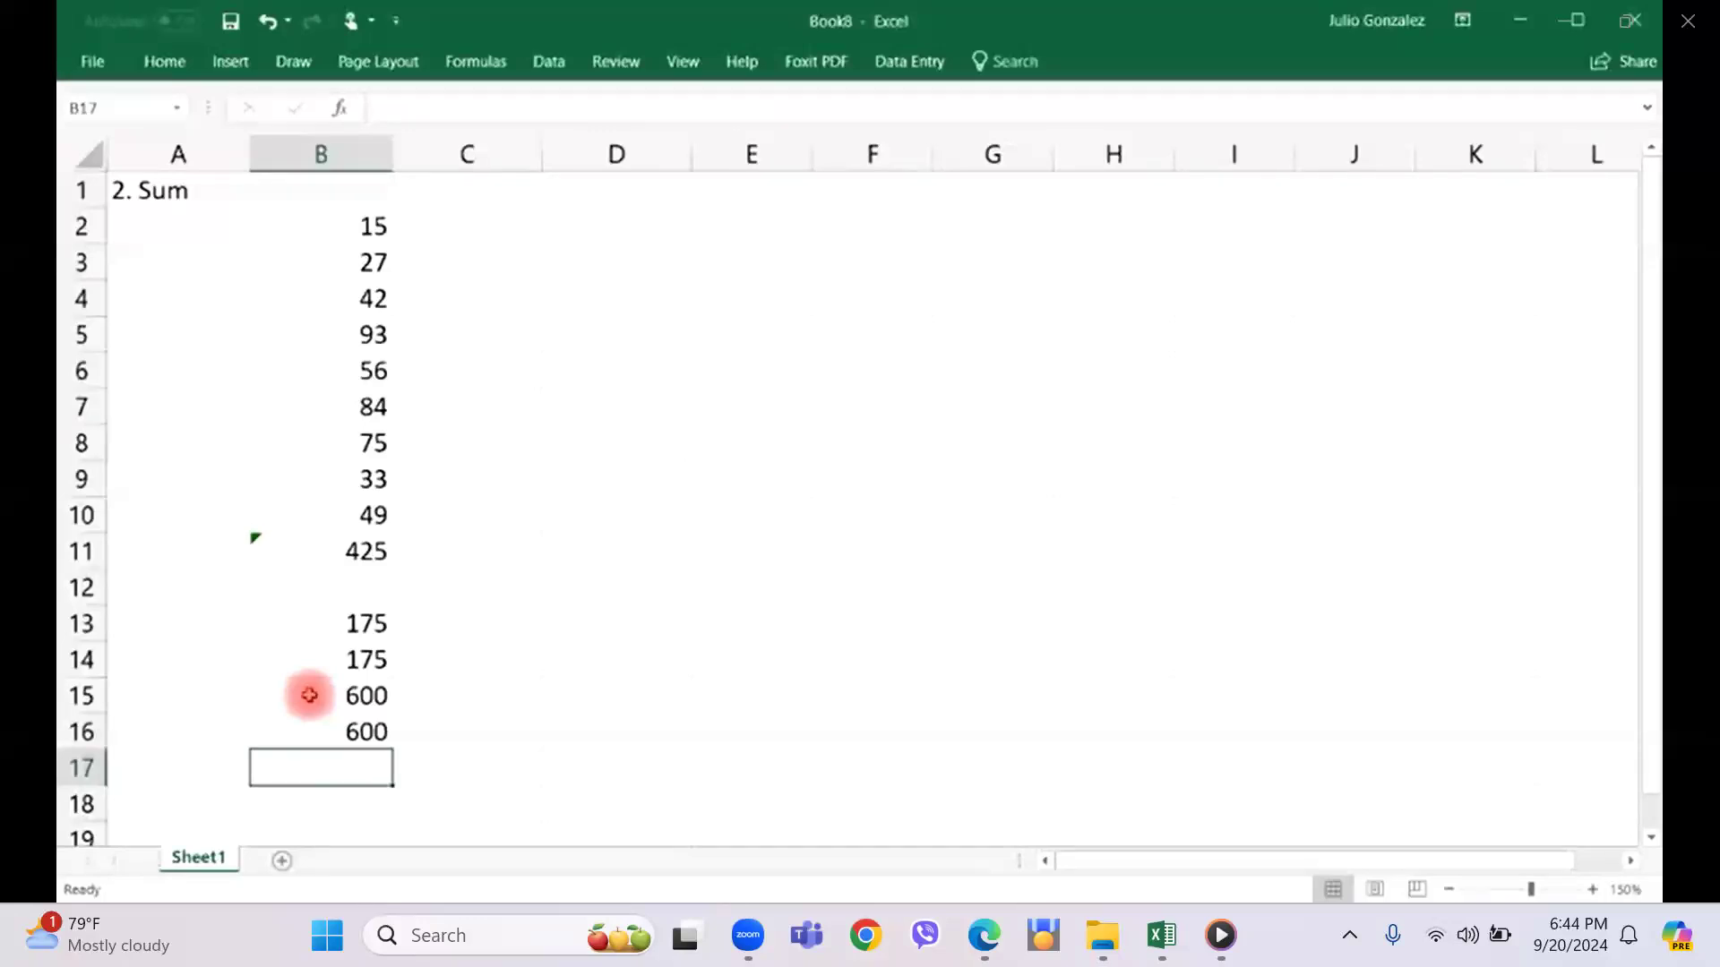
Replace the contents of A1:B16 with the Car Type and Number table starting in B1, and enter the heading "3. SumIf" in A1.
{"action": "left_click_drag", "start_coordinate": [136, 193], "coordinate": [373, 730]}
{"action": "key", "text": "Delete"}
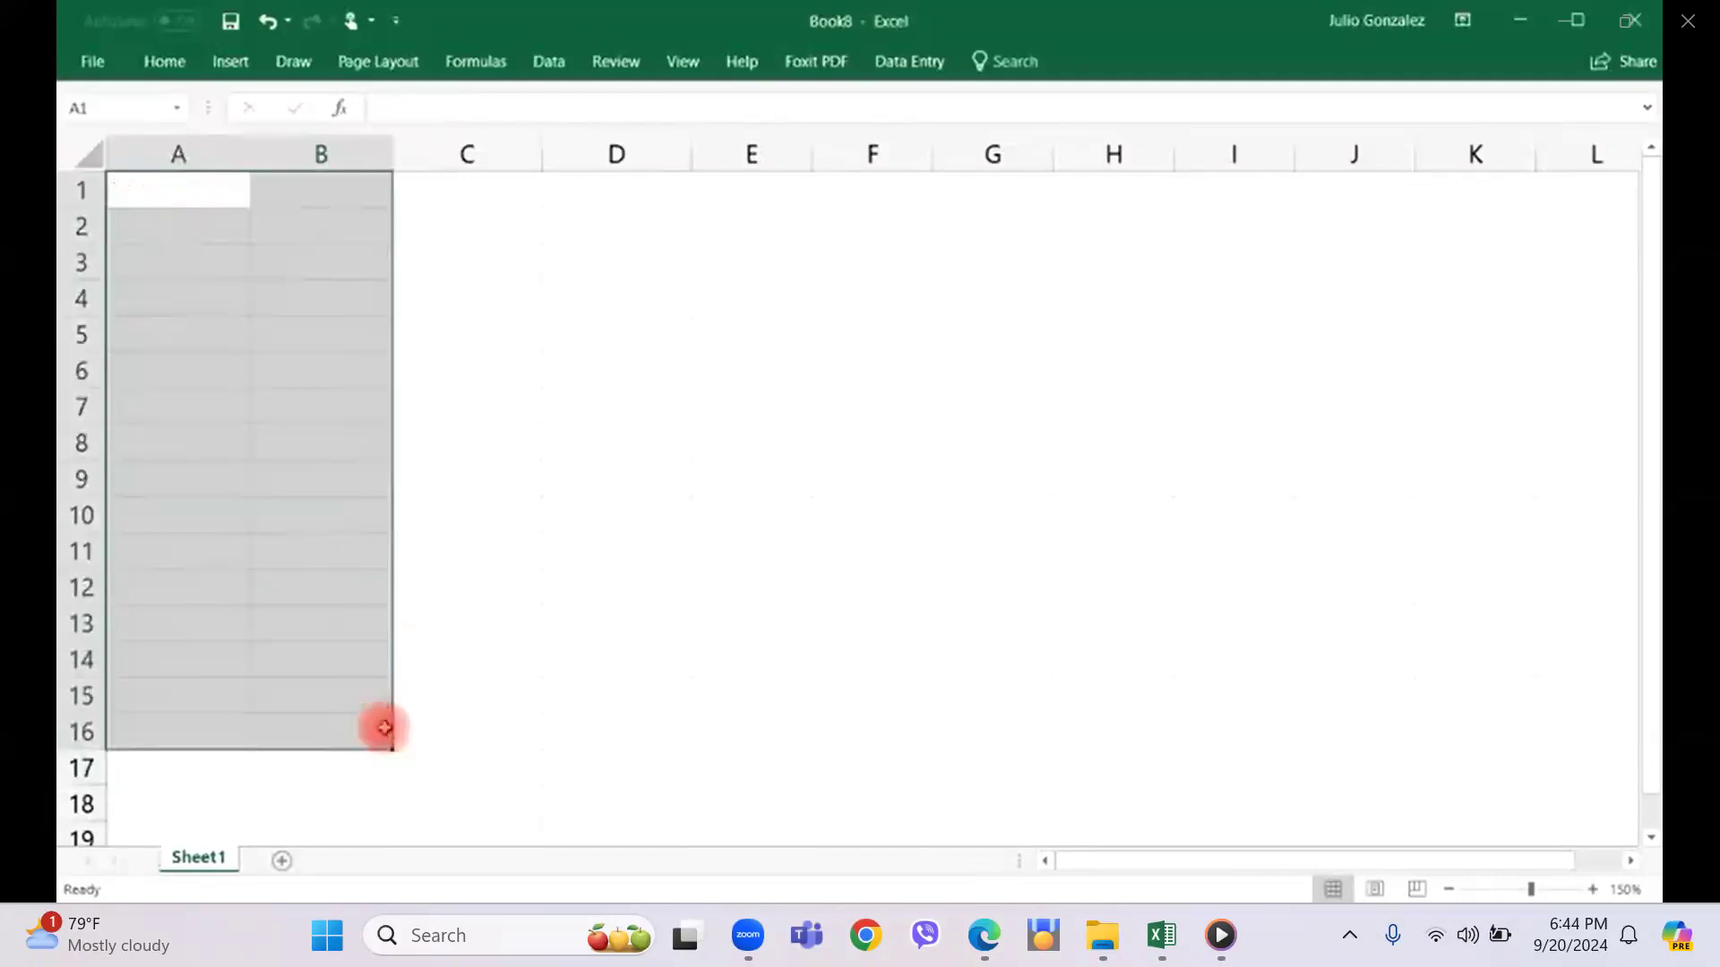
{"action": "left_click", "coordinate": [305, 215]}
{"action": "left_click", "coordinate": [168, 182]}
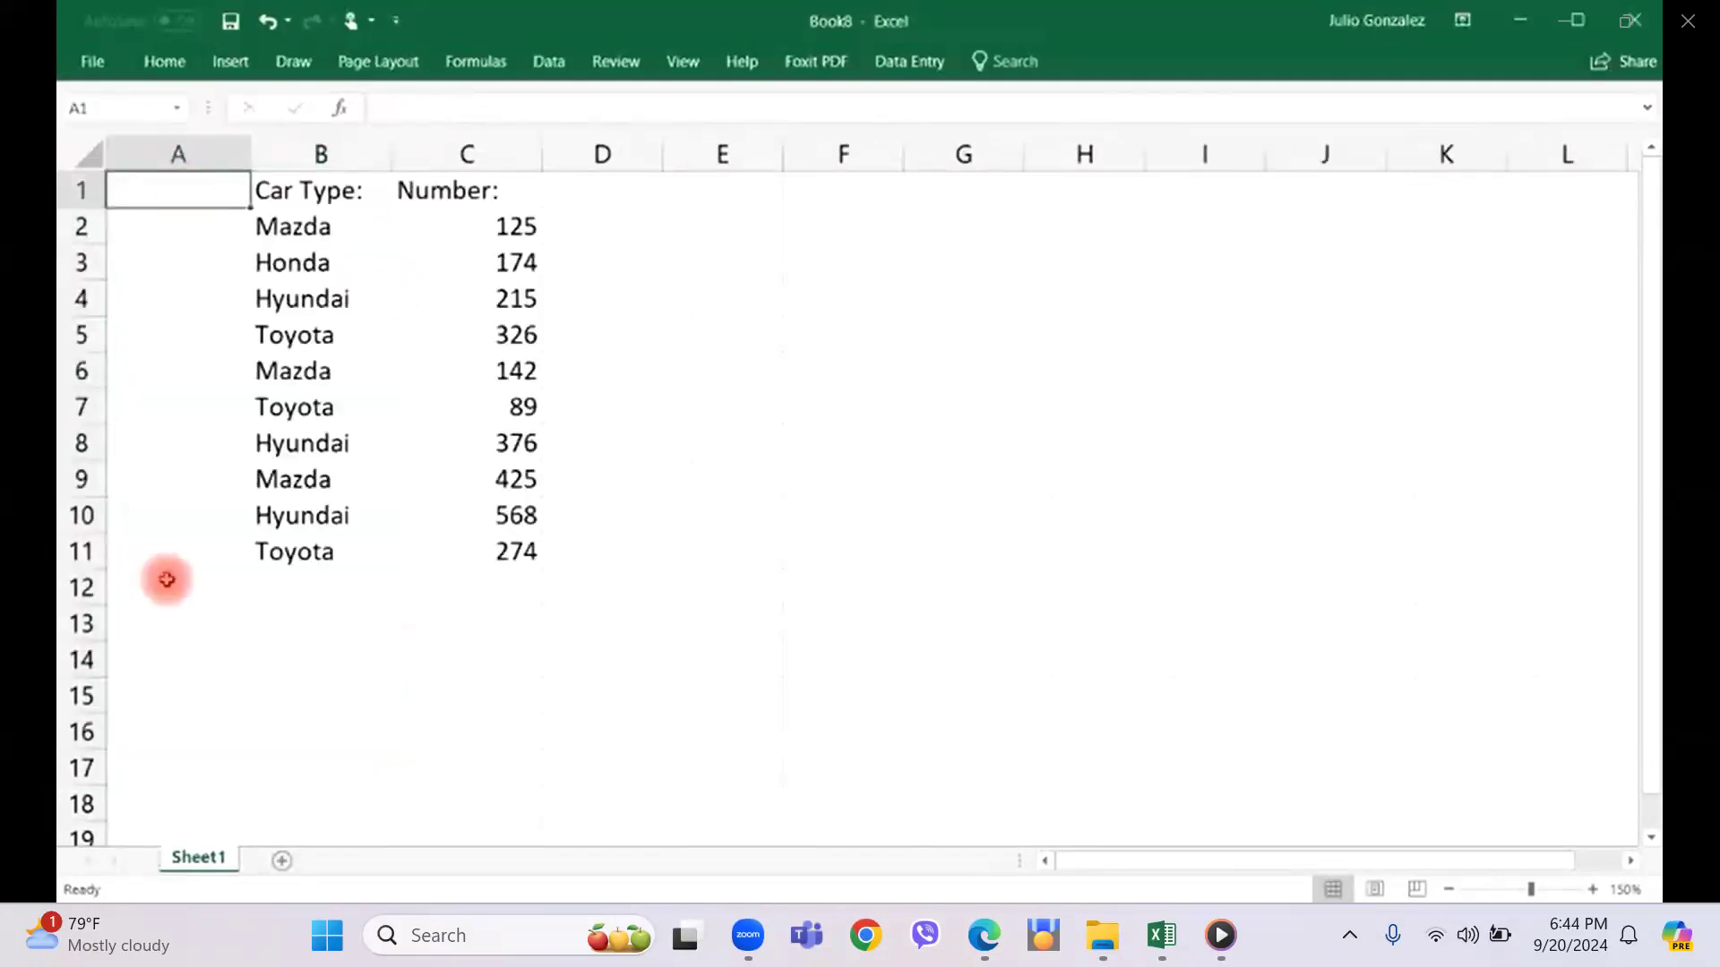
{"action": "double_click", "coordinate": [140, 199]}
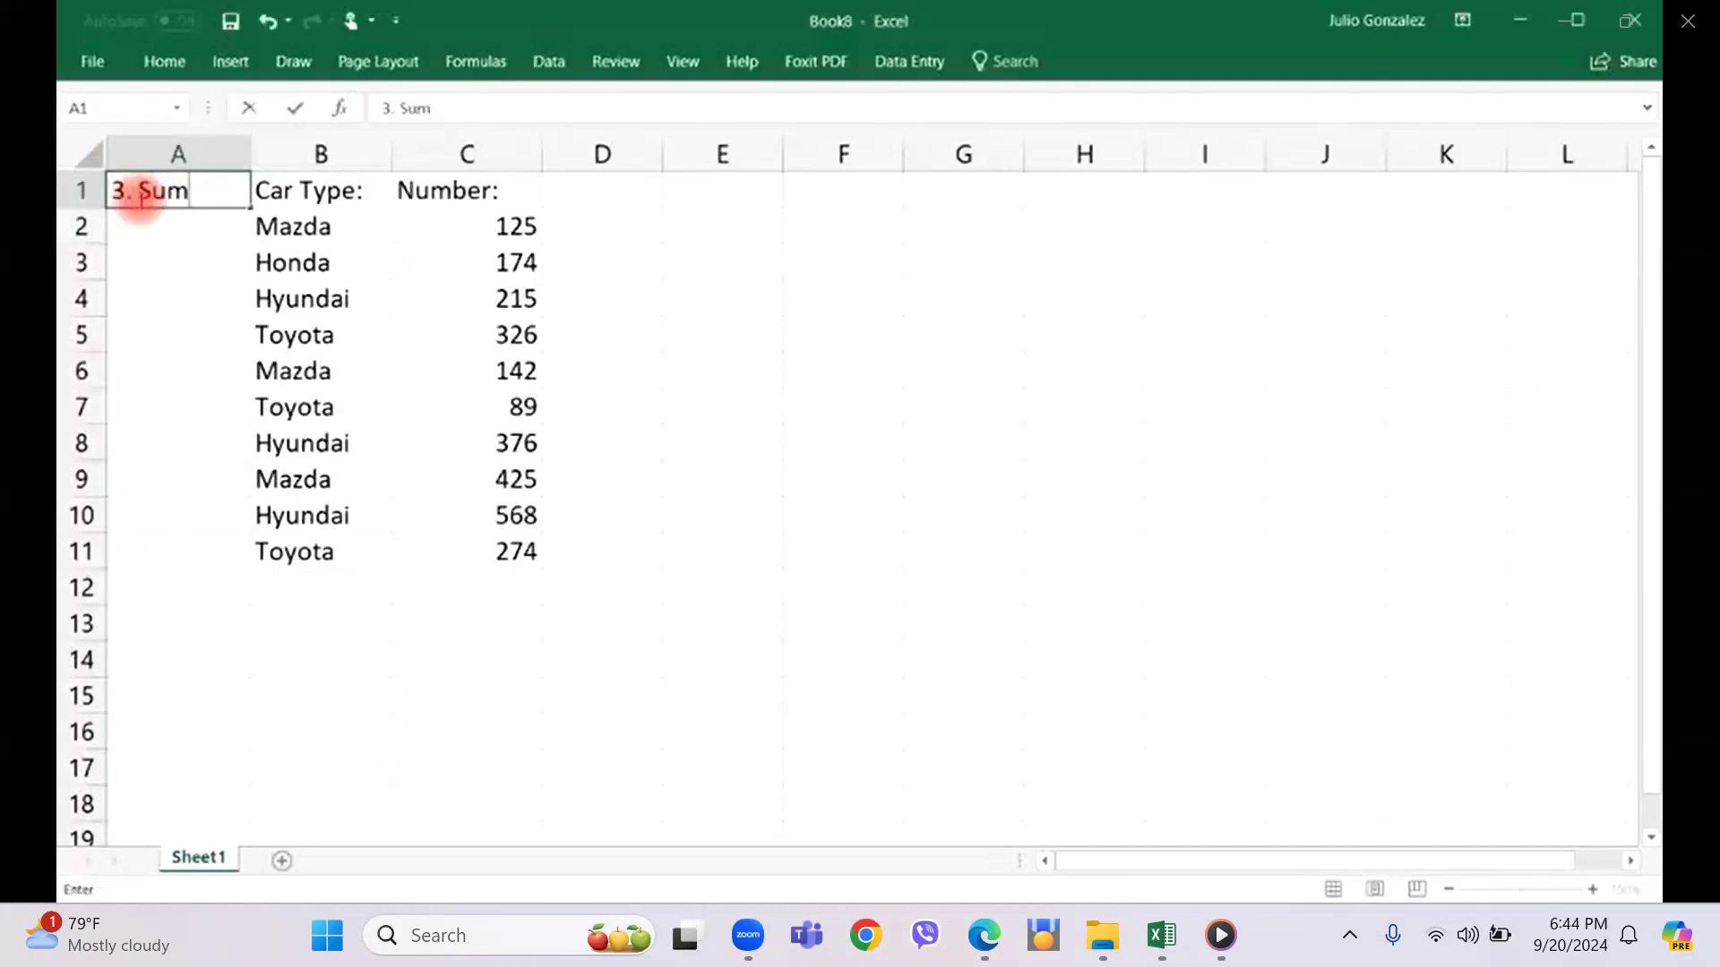
{"action": "key", "text": "Return"}
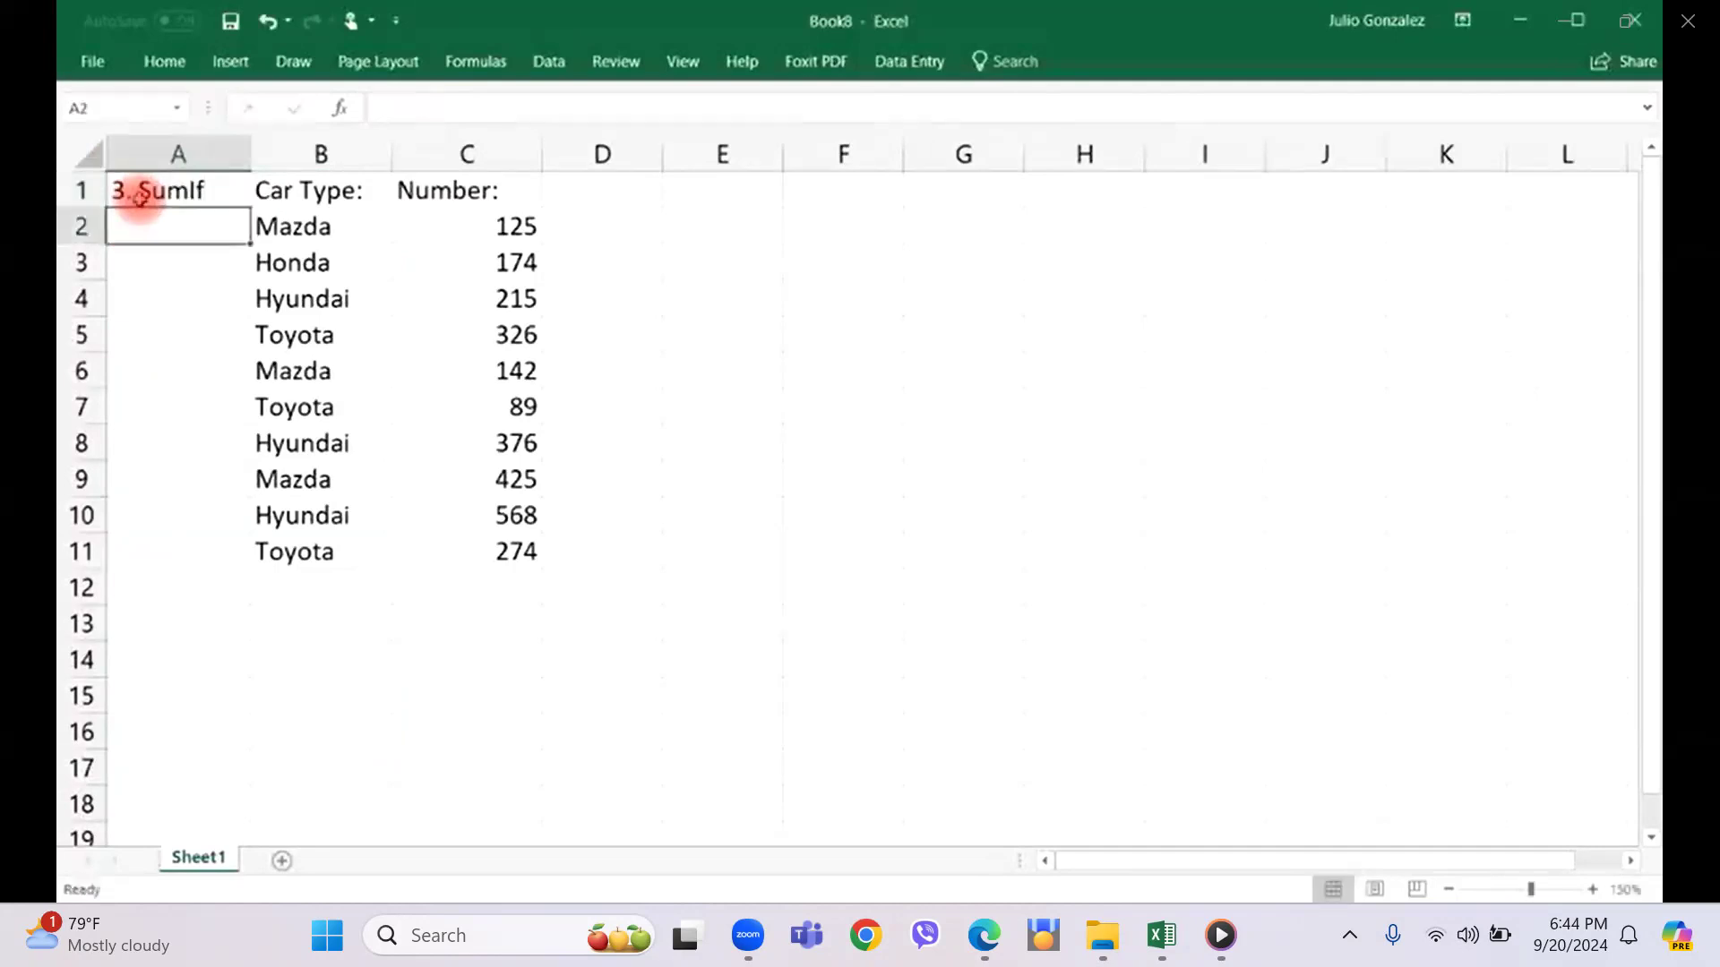
Total the numbers C2:C11 in cell C12 with the SUM function, and clear that cell again.
{"action": "left_click", "coordinate": [479, 587]}
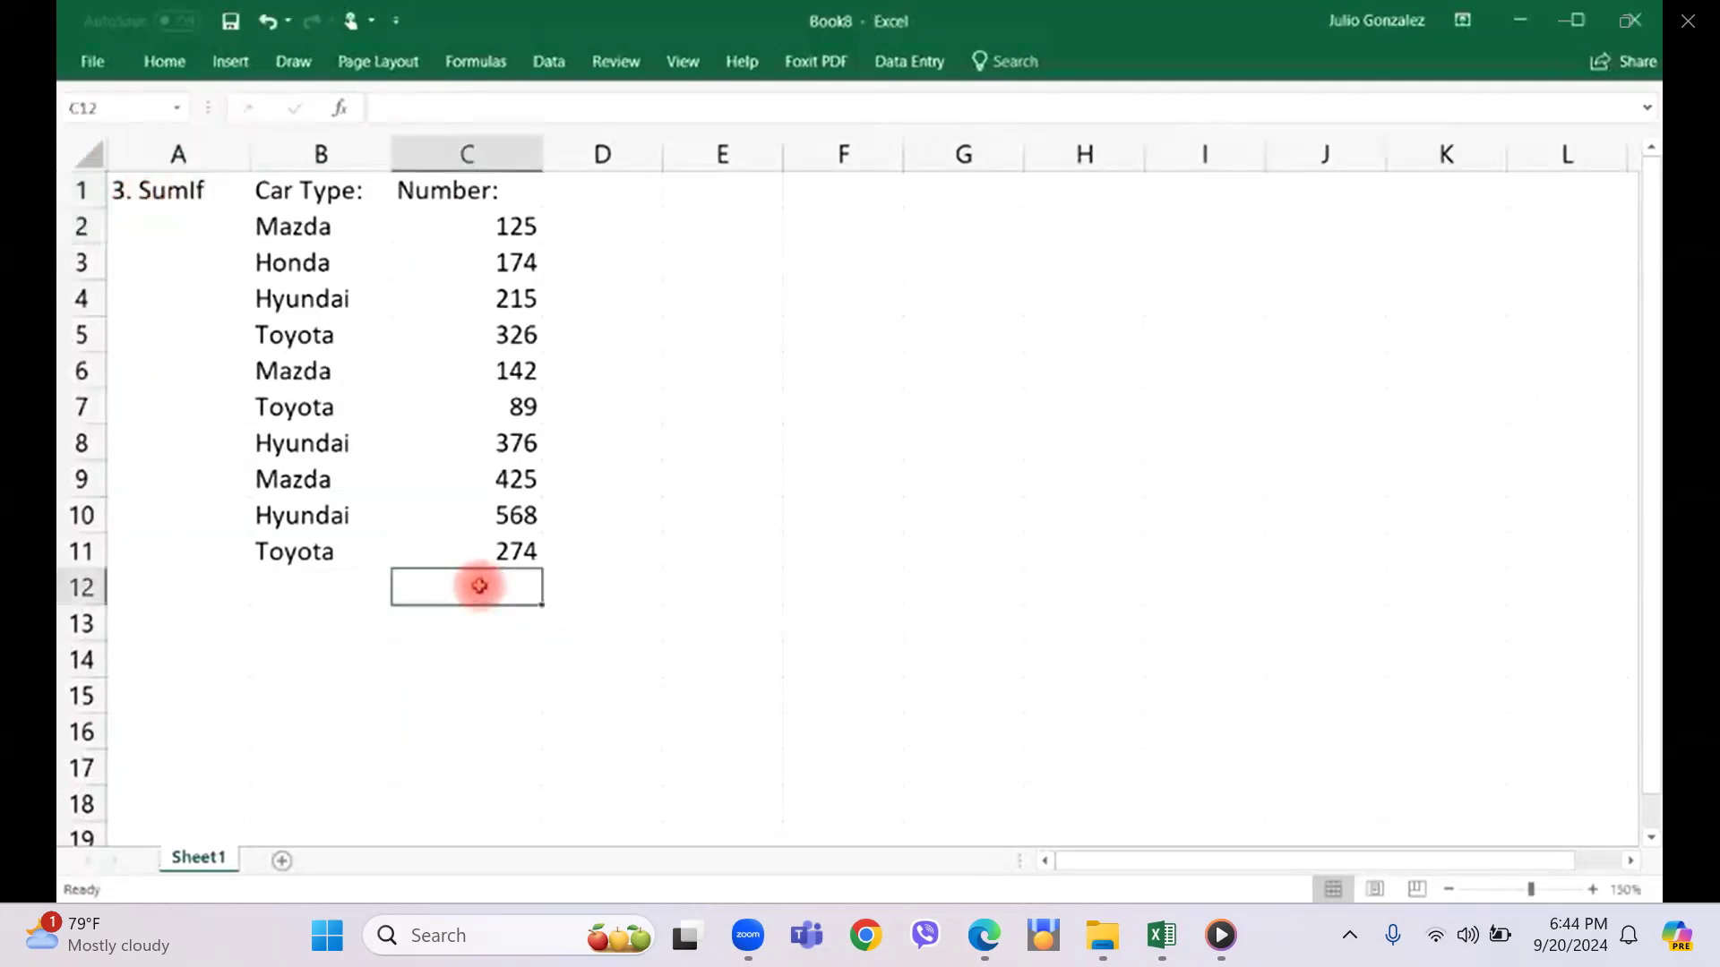
{"action": "type", "text": "=sum"}
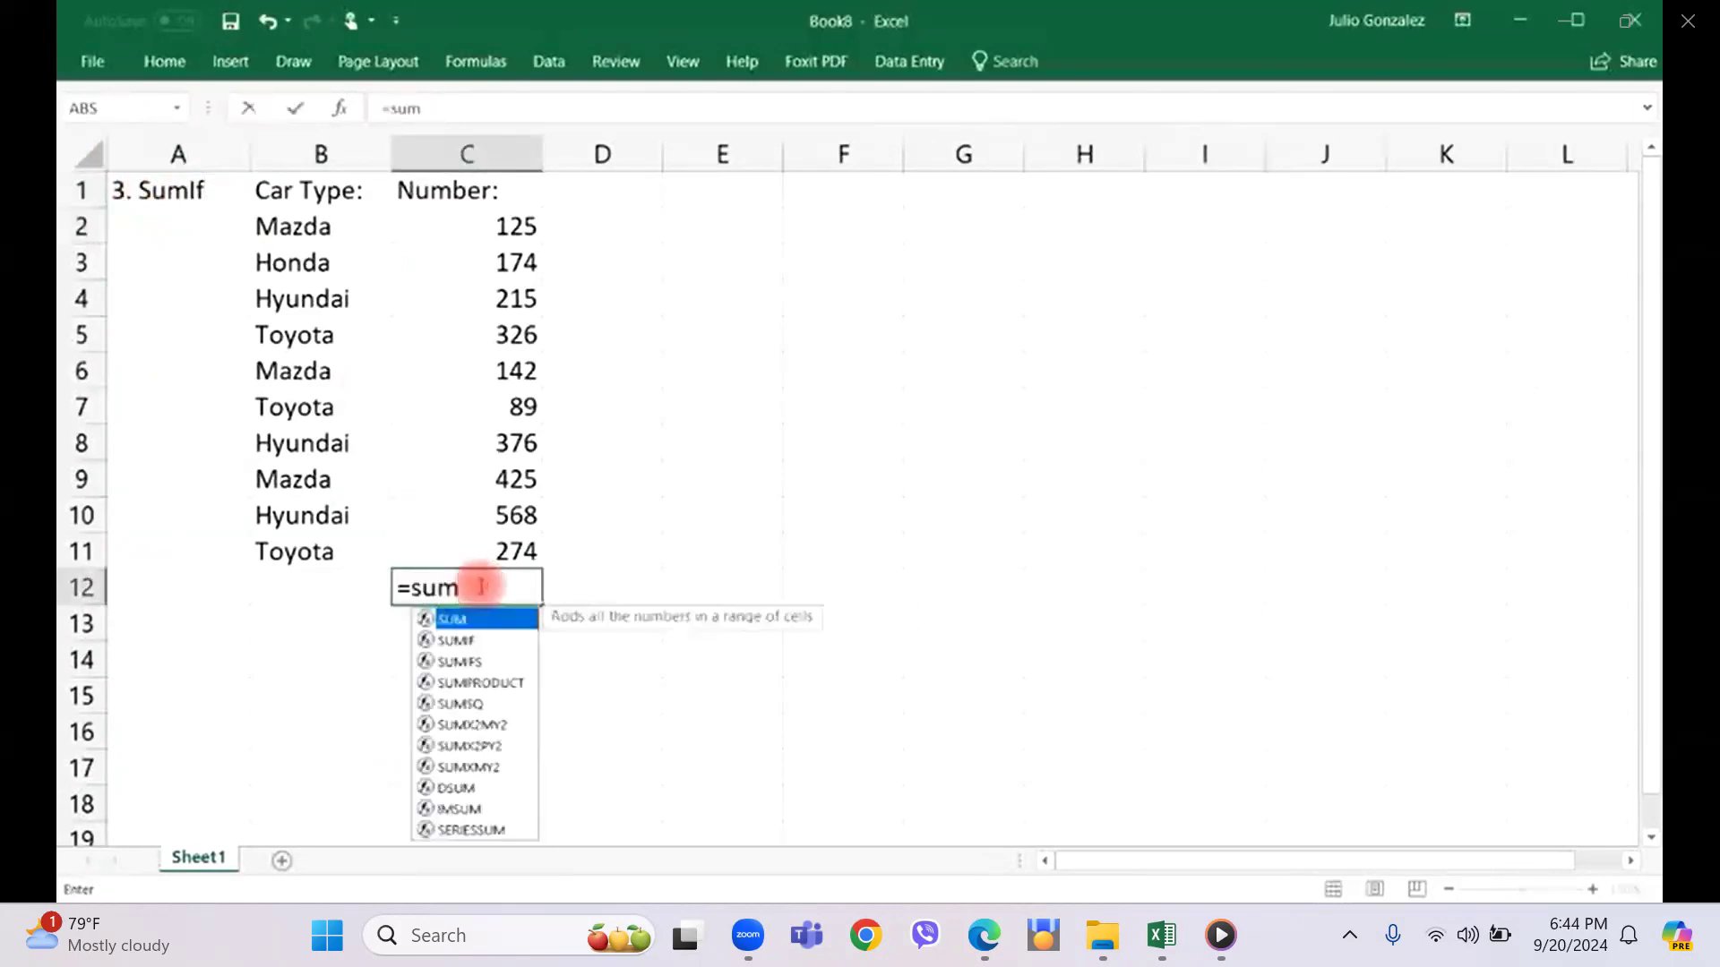
{"action": "type", "text": "("}
{"action": "left_click", "coordinate": [488, 222]}
{"action": "left_click_drag", "start_coordinate": [489, 221], "coordinate": [488, 550]}
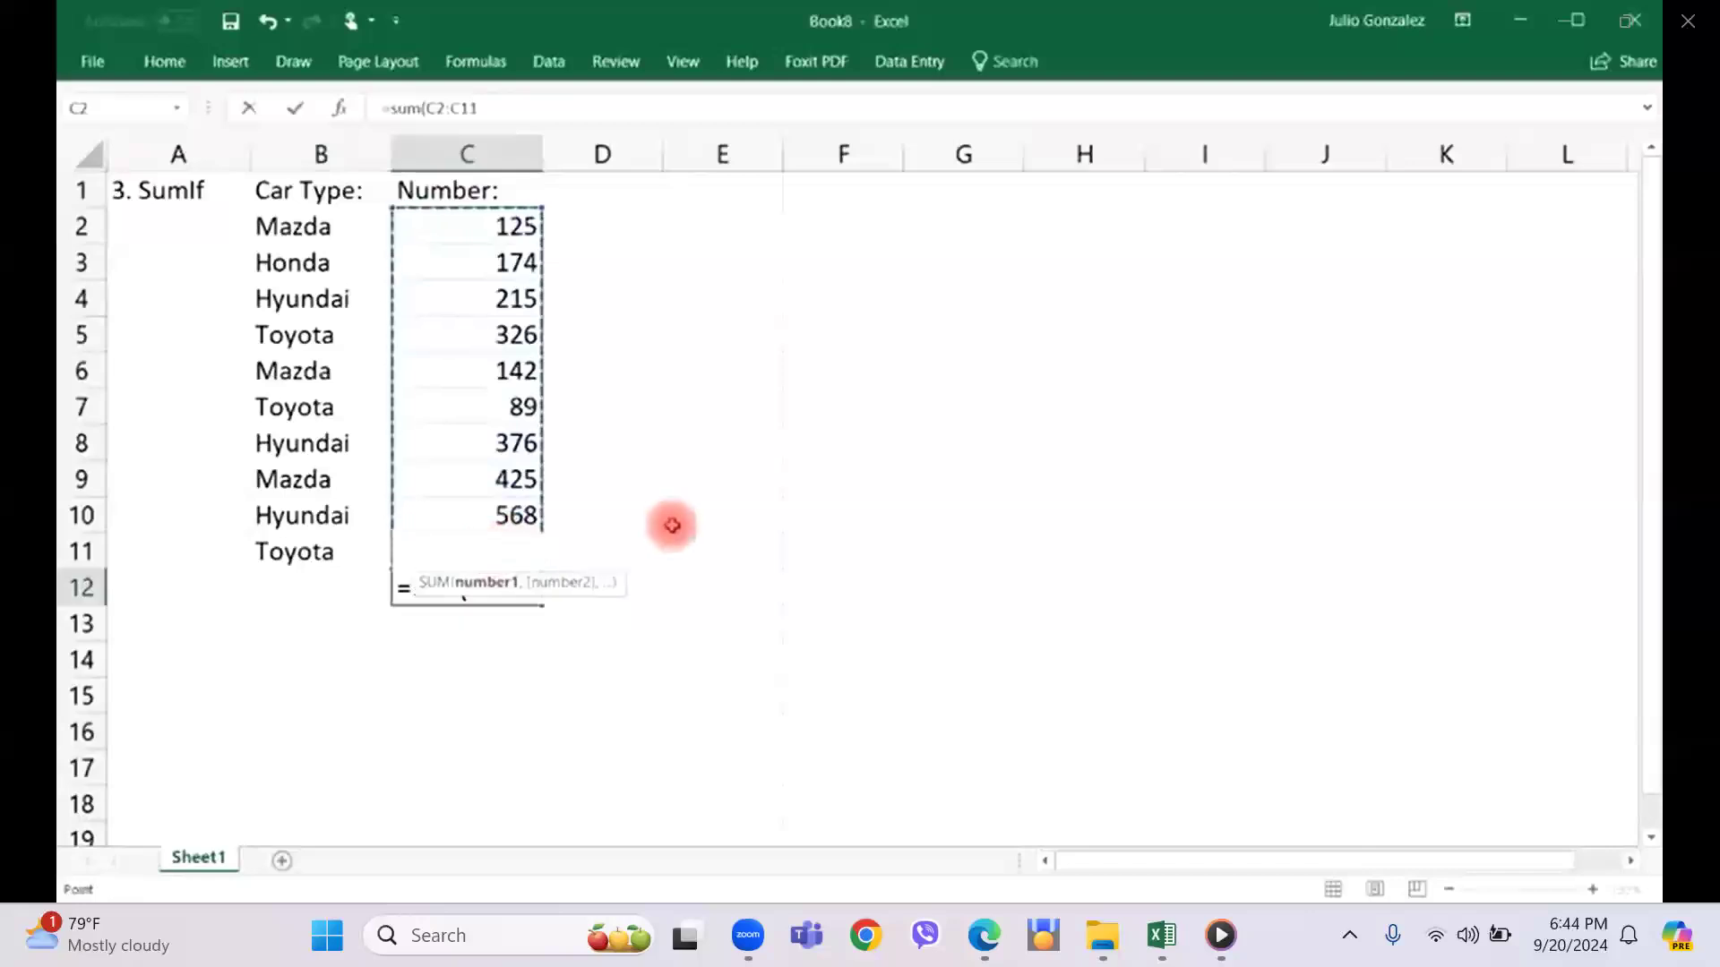
{"action": "type", "text": ")"}
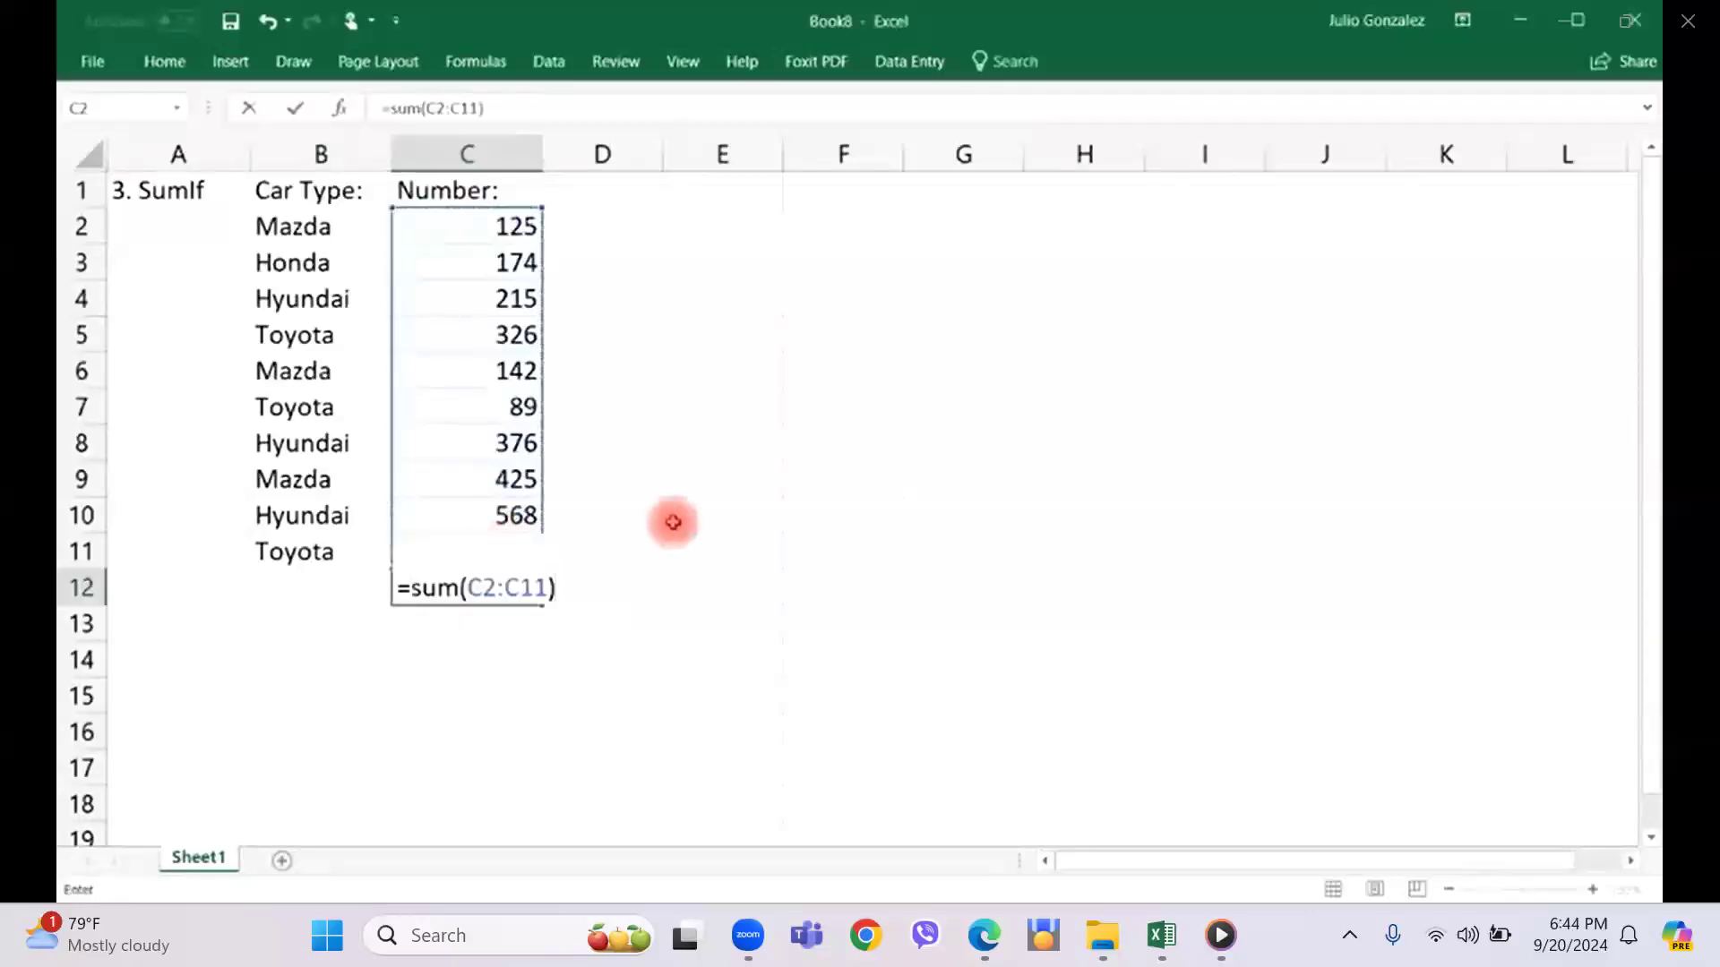
{"action": "key", "text": "Return"}
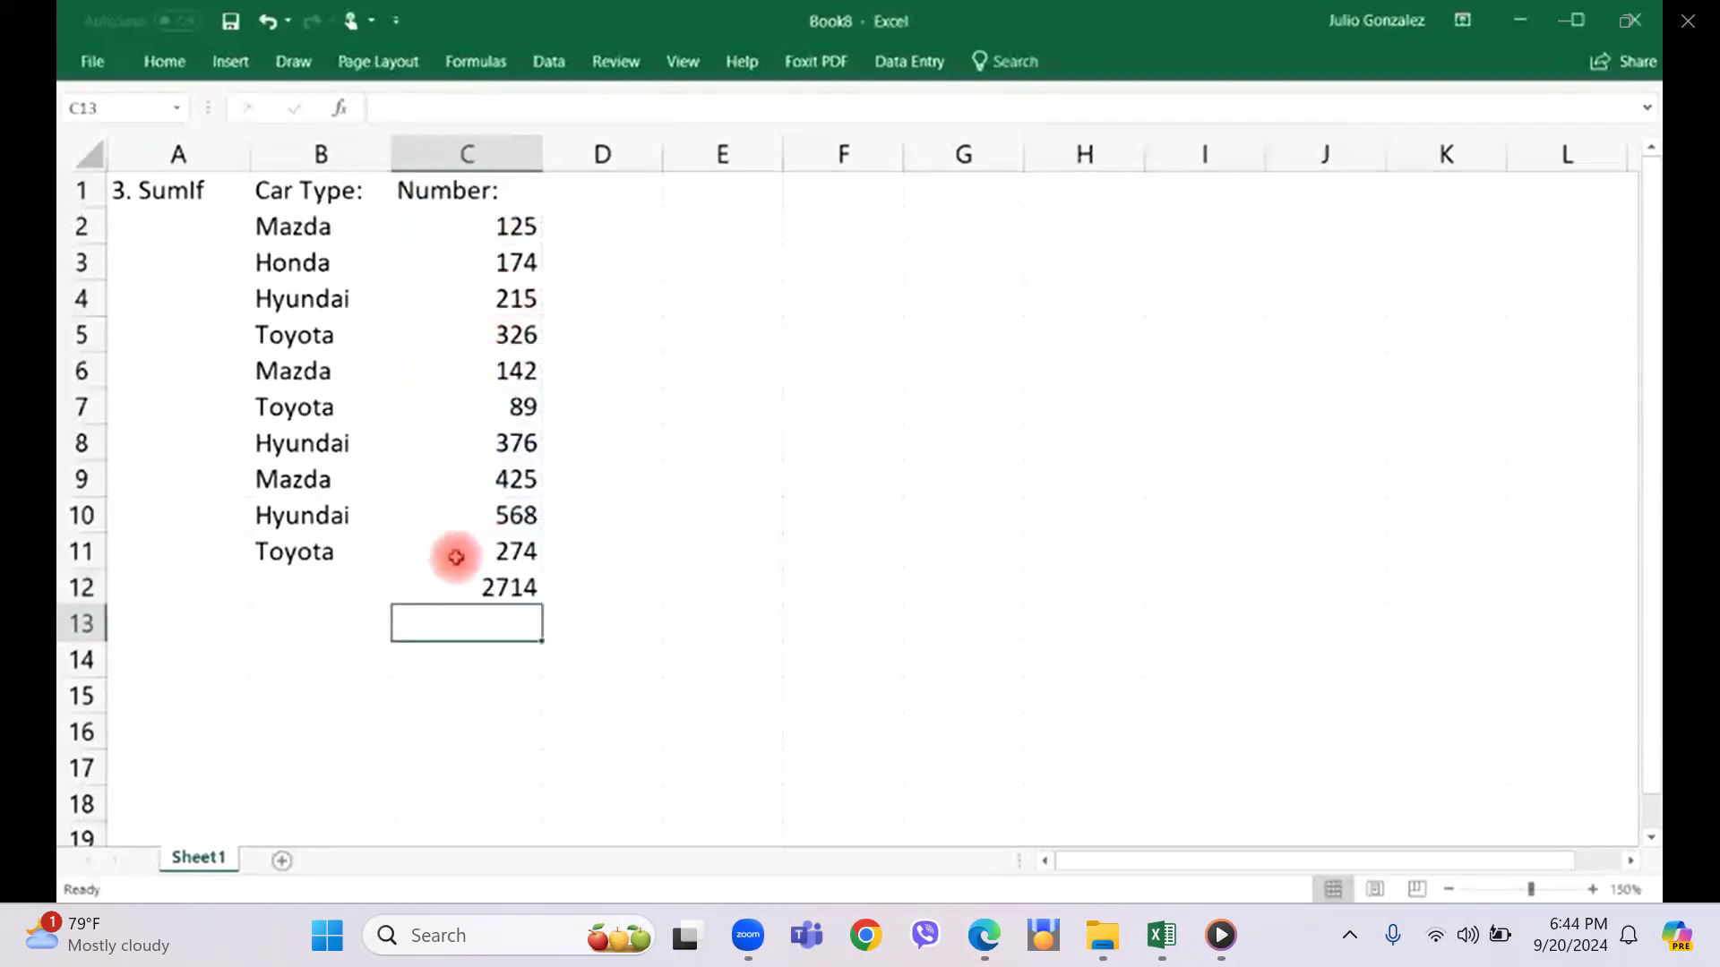
{"action": "left_click", "coordinate": [524, 587]}
{"action": "key", "text": "Delete"}
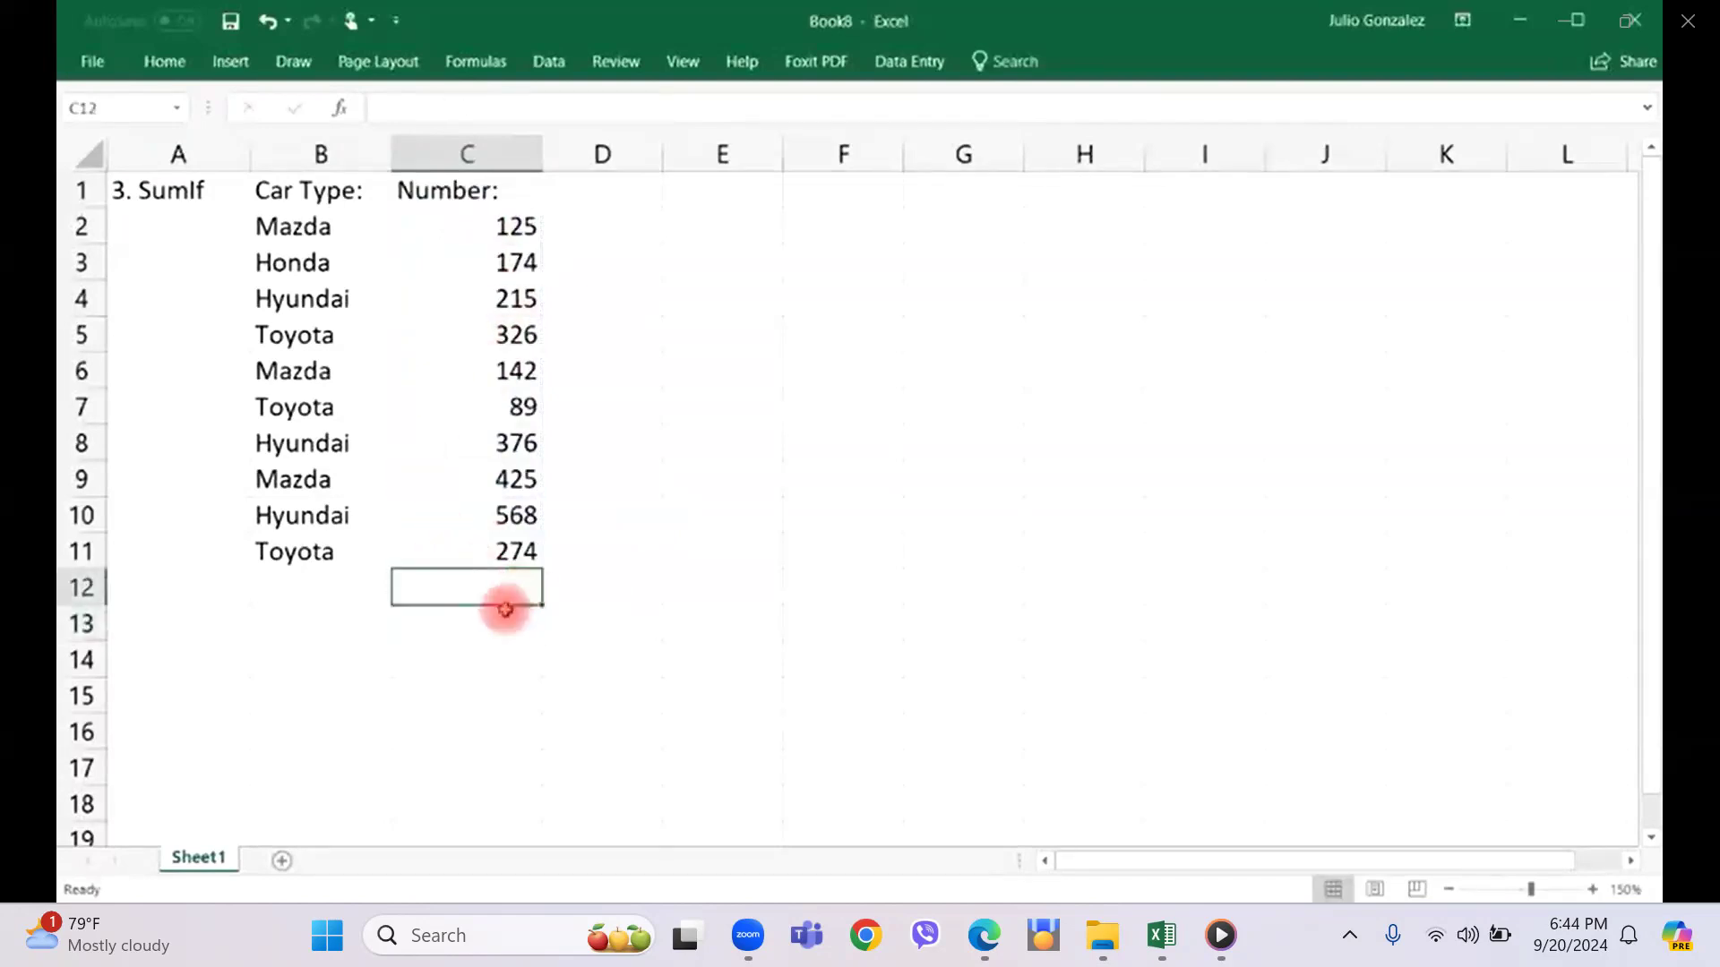
Enter the label "SumIf:" in cell C13, below the Number column.
{"action": "left_click", "coordinate": [477, 617]}
{"action": "type", "text": "Sum"}
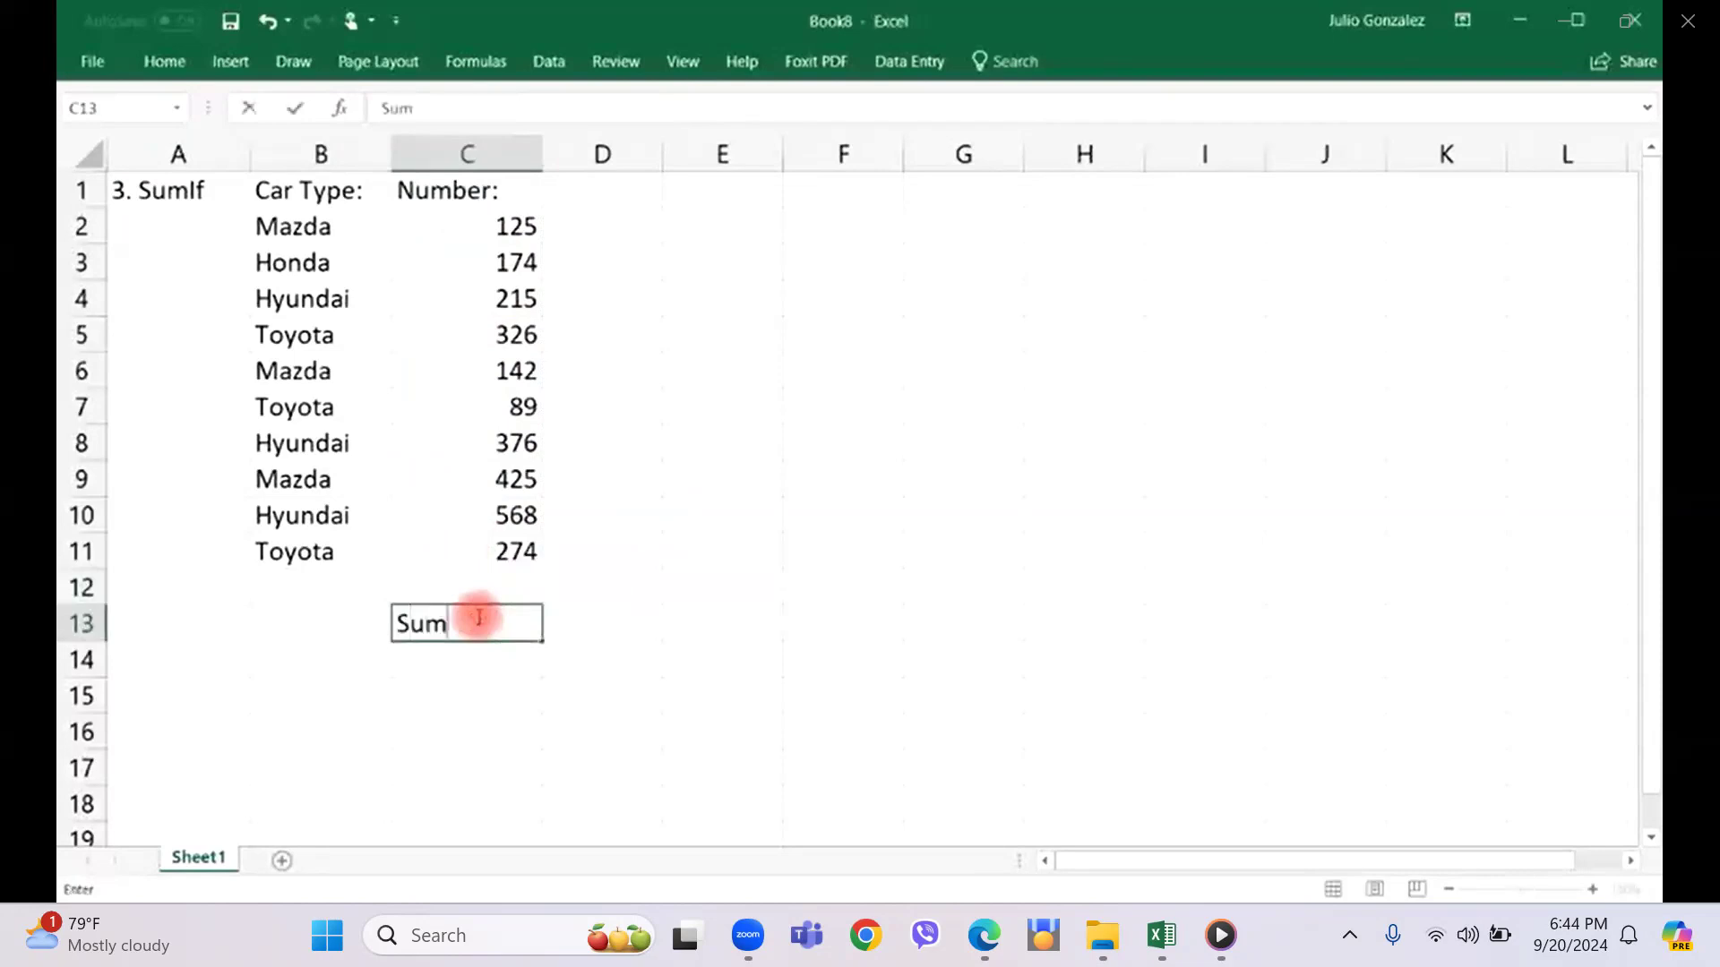
{"action": "type", "text": "If:"}
{"action": "key", "text": "Return"}
Fill cell C14, directly below the SumIf label, with yellow.
{"action": "key", "text": "Left"}
{"action": "key", "text": "Up"}
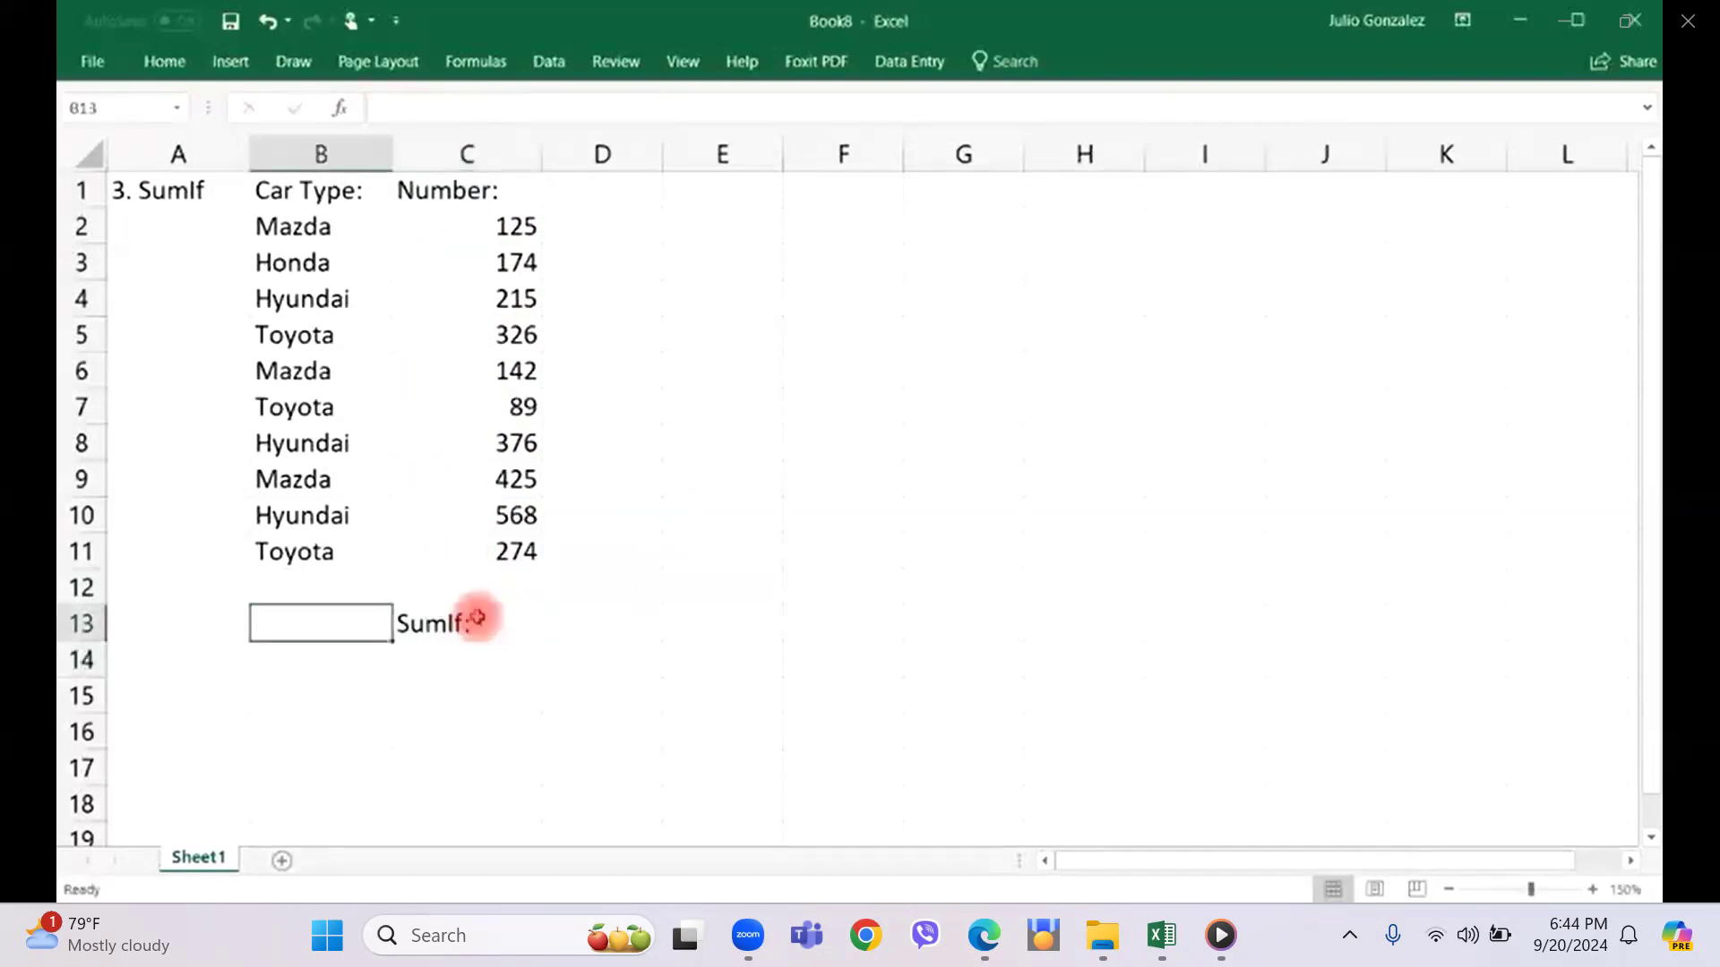
{"action": "key", "text": "Down"}
{"action": "key", "text": "Right"}
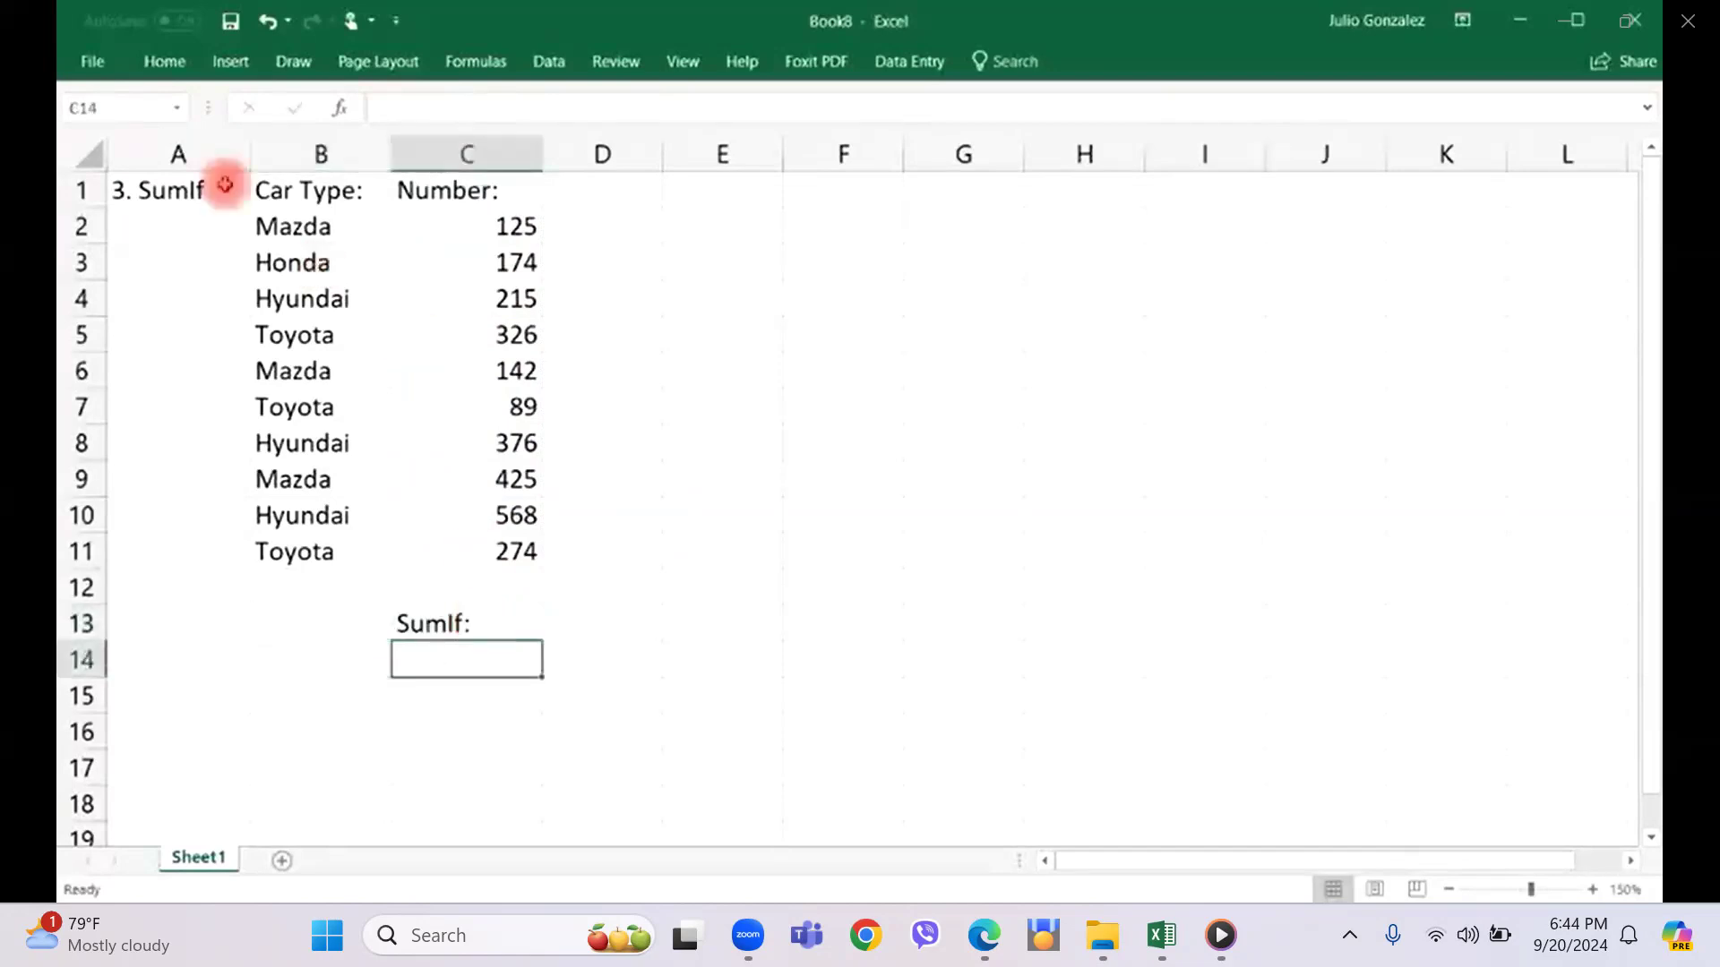
{"action": "left_click", "coordinate": [166, 63]}
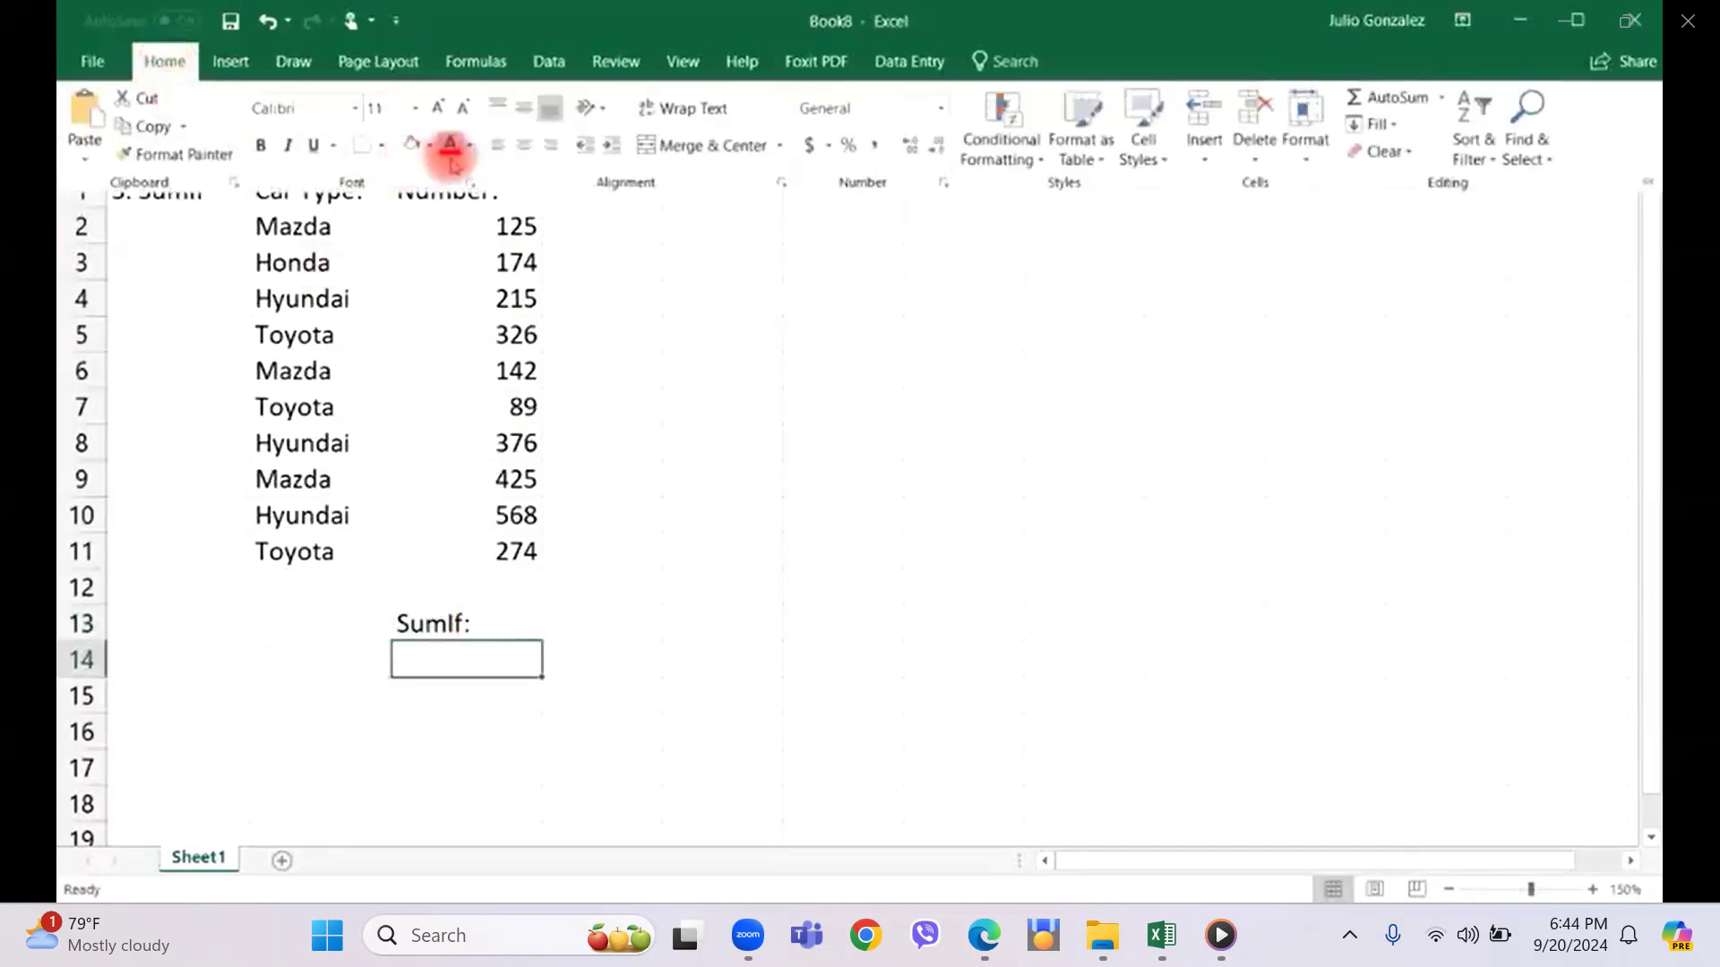
{"action": "left_click", "coordinate": [430, 146]}
{"action": "left_click", "coordinate": [467, 335]}
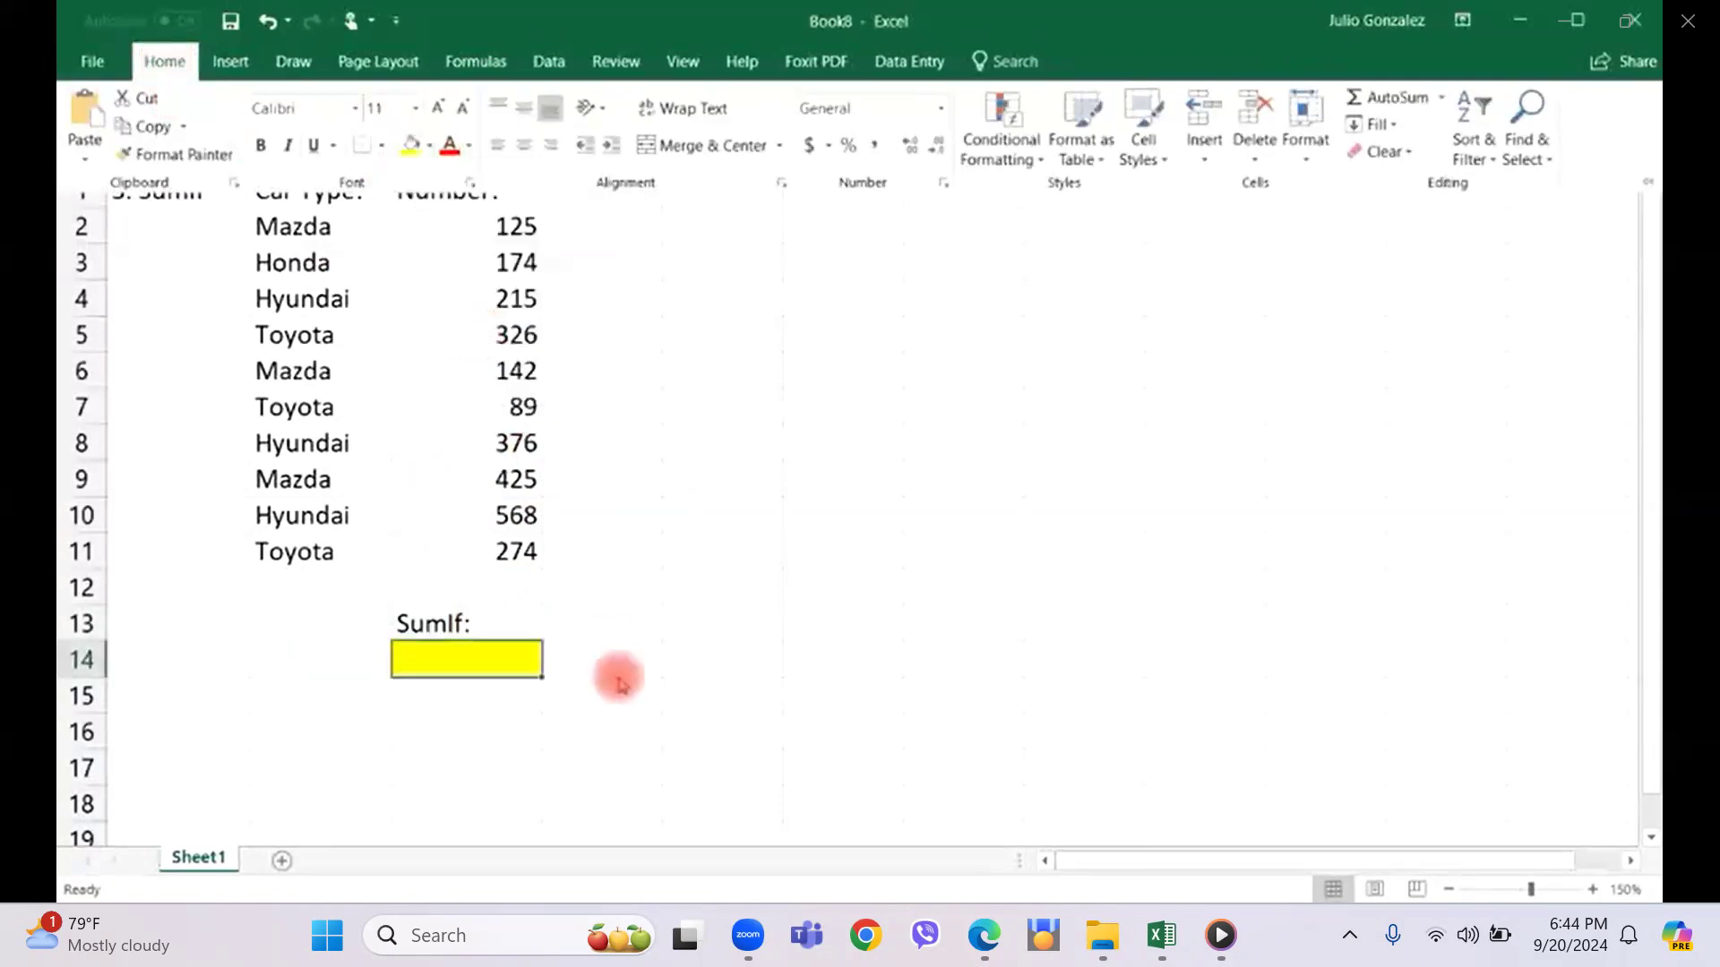
Enter the label "Mazda:" in cell B13, beside the SumIf label.
{"action": "left_click", "coordinate": [304, 624]}
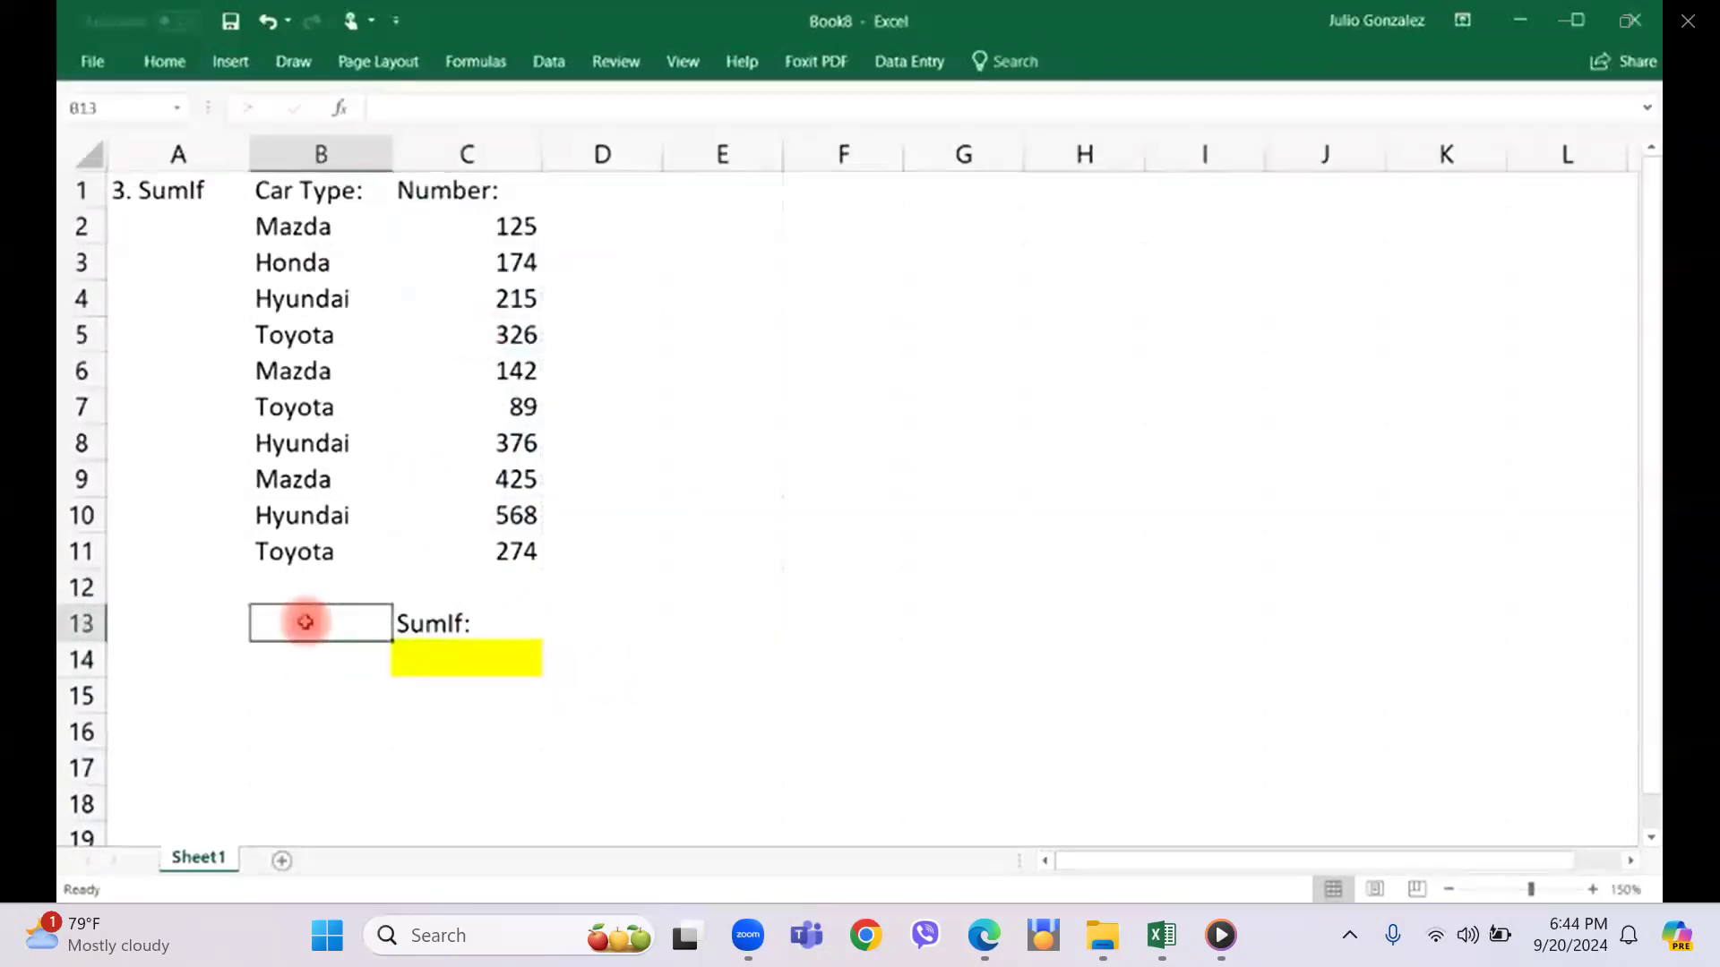
{"action": "type", "text": "Mazda:"}
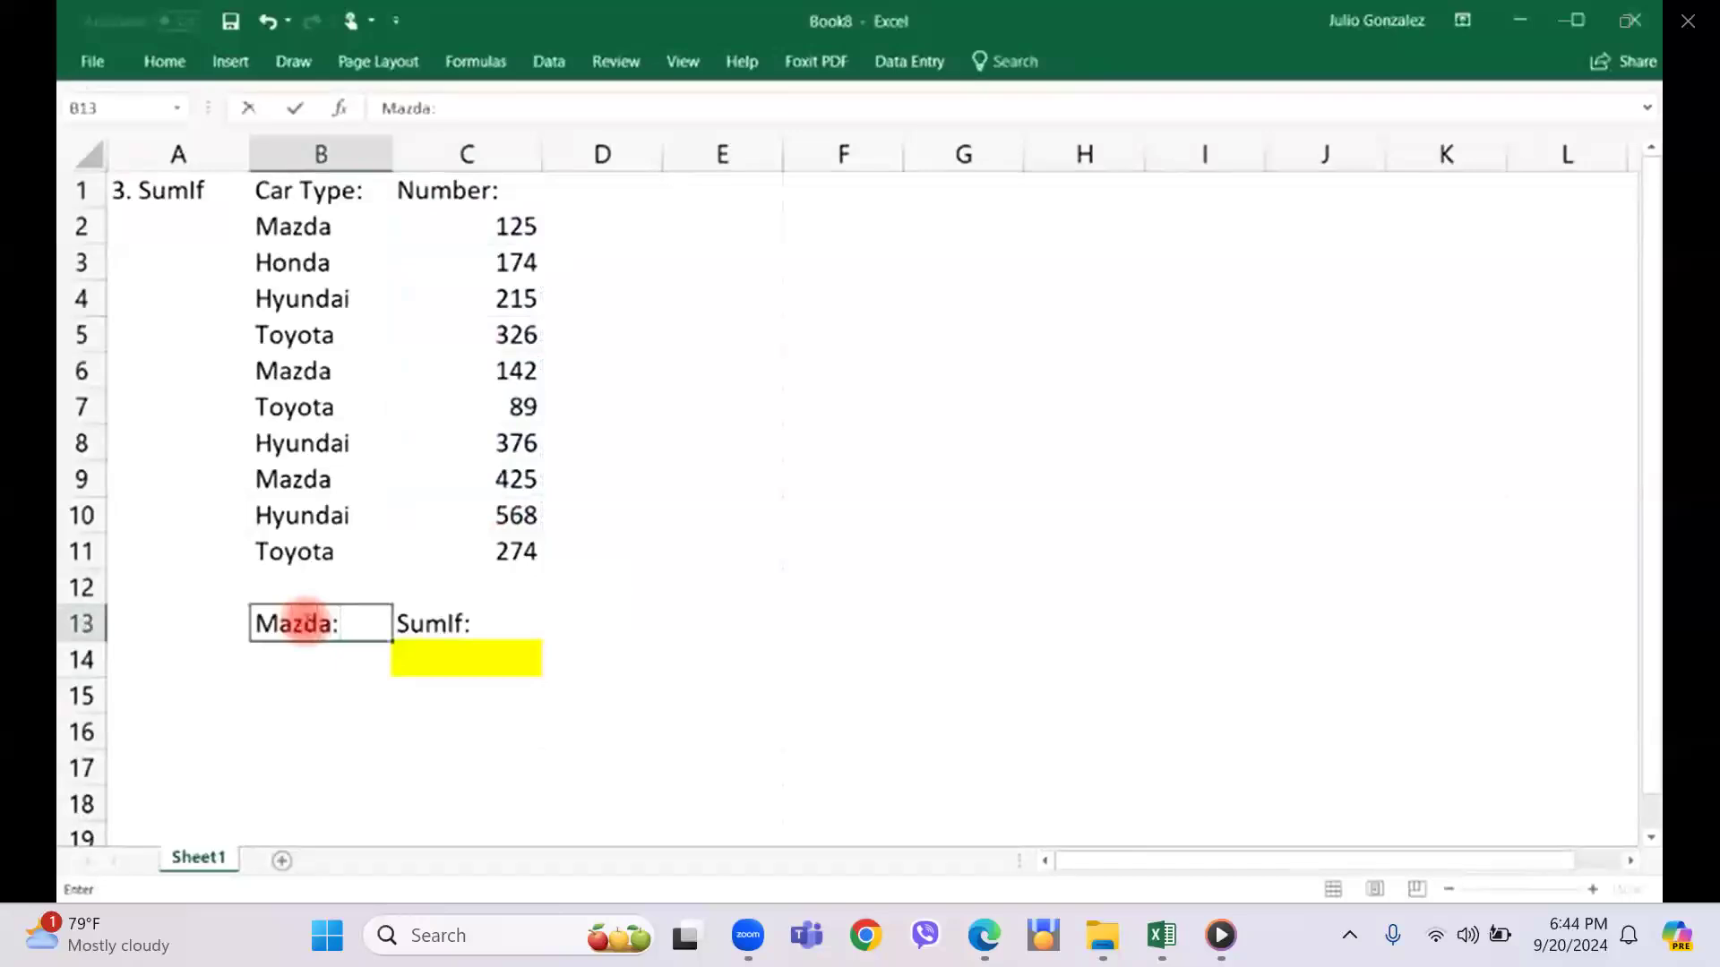
{"action": "key", "text": "Return"}
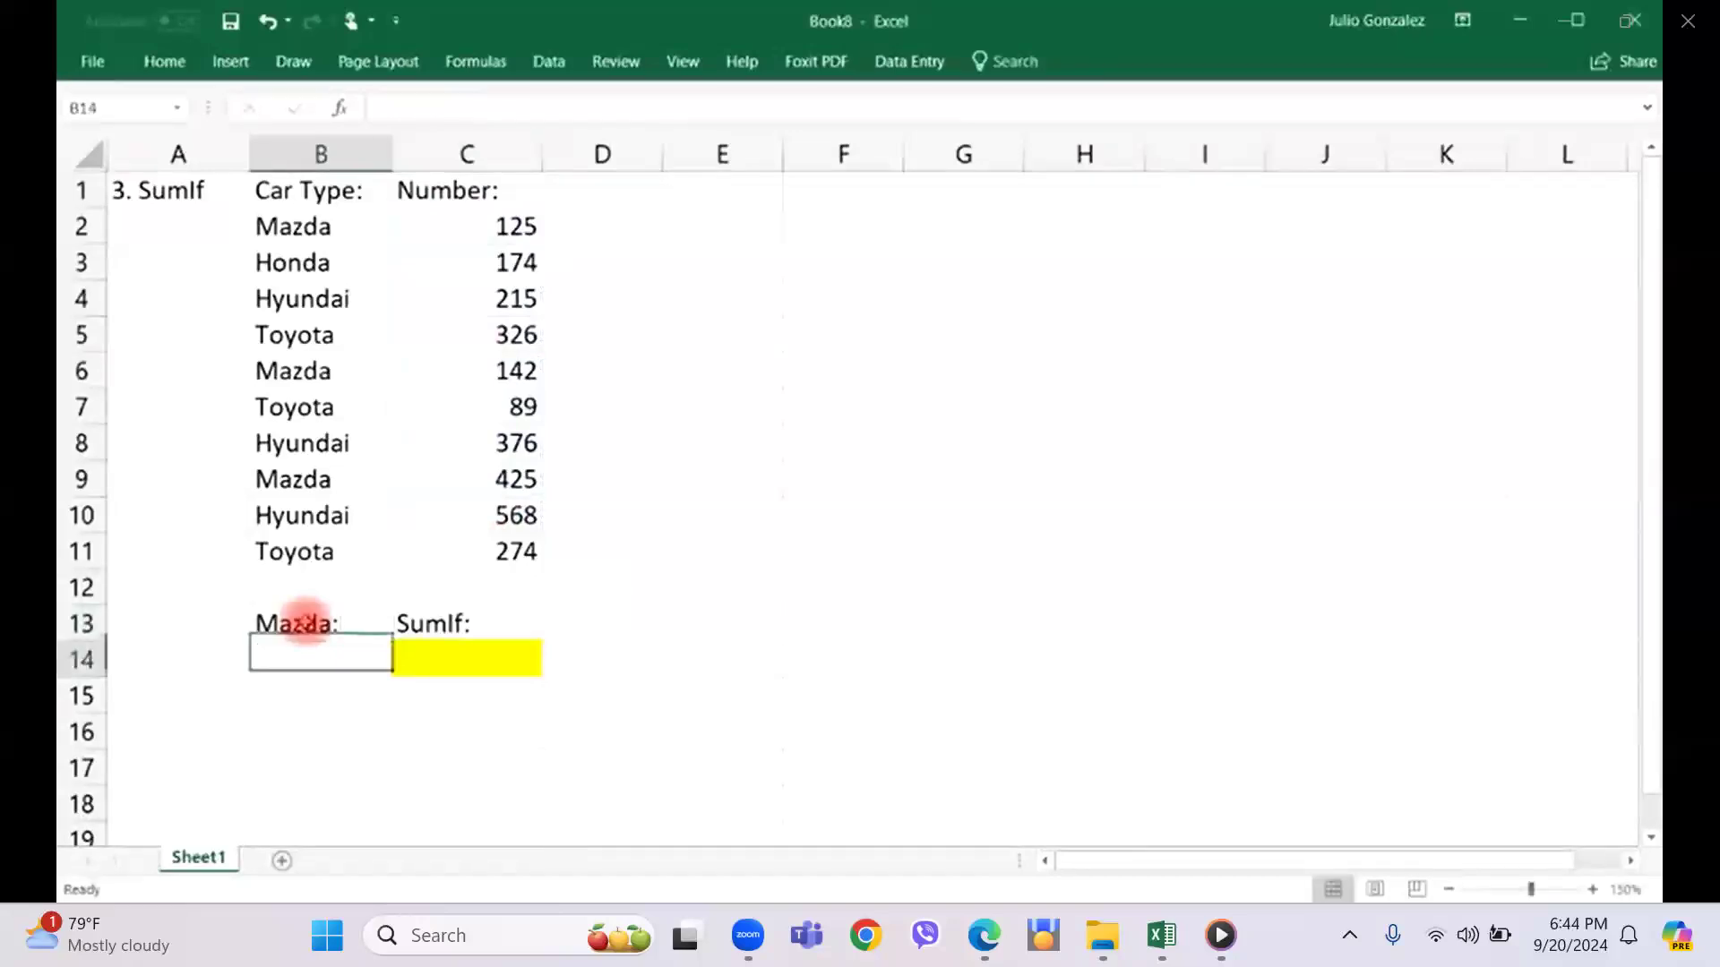
{"action": "left_click_drag", "start_coordinate": [486, 224], "coordinate": [488, 549]}
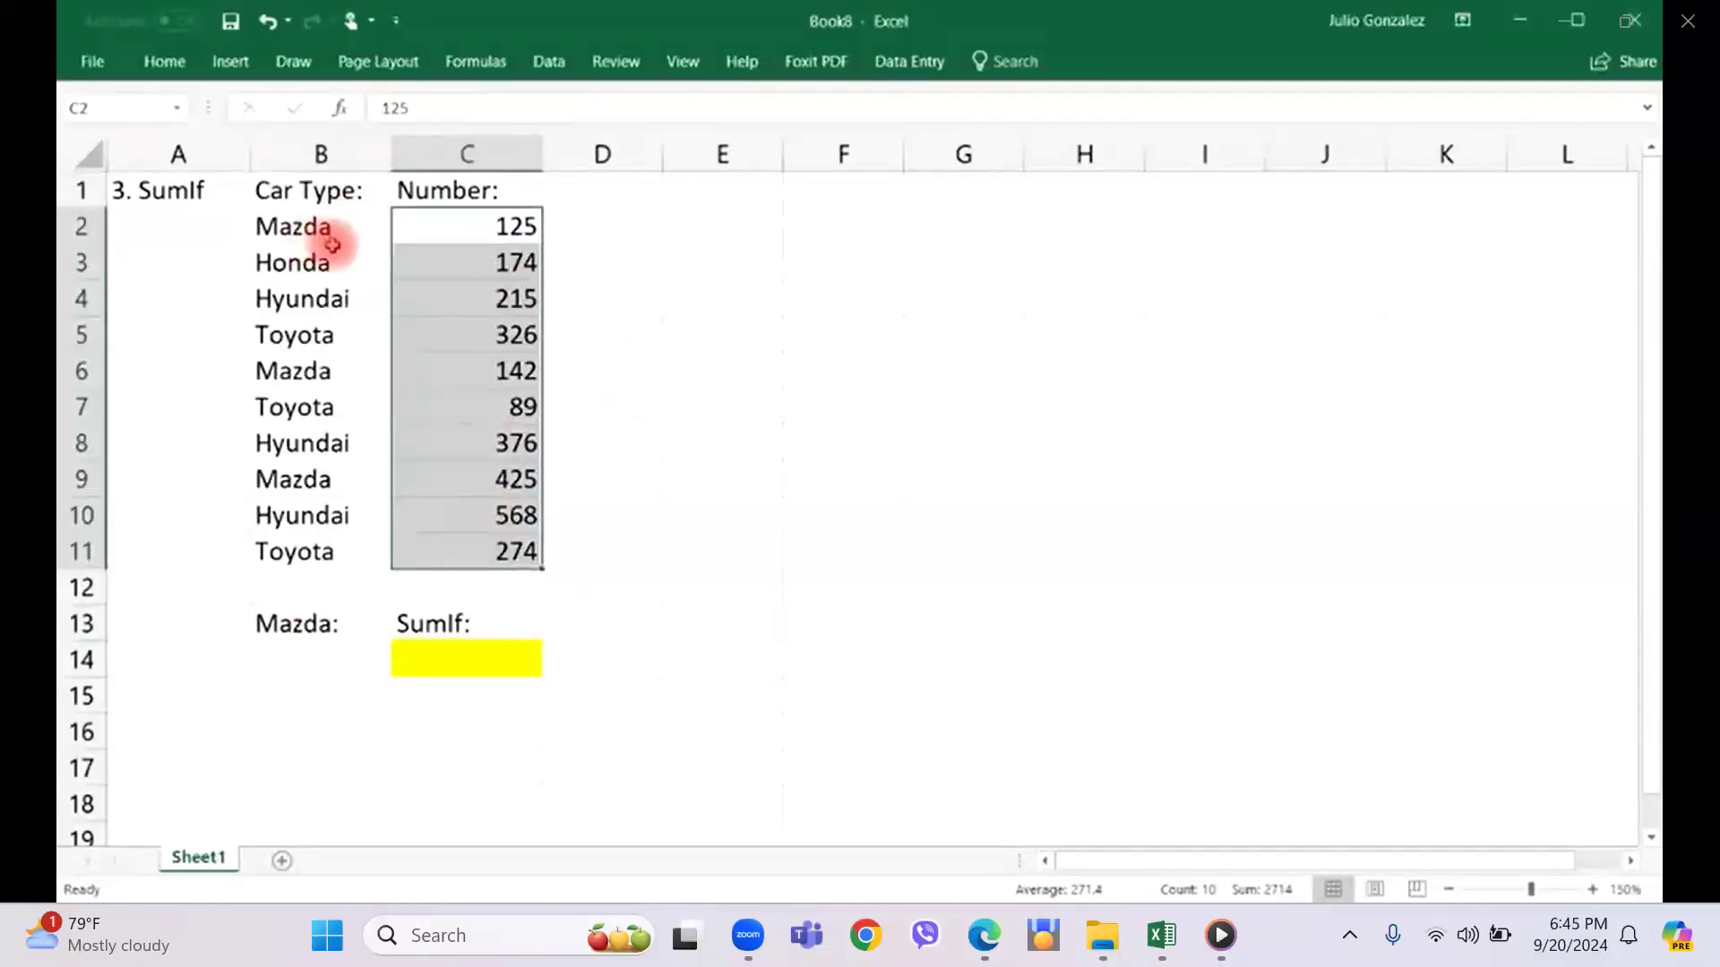
{"action": "left_click", "coordinate": [340, 584]}
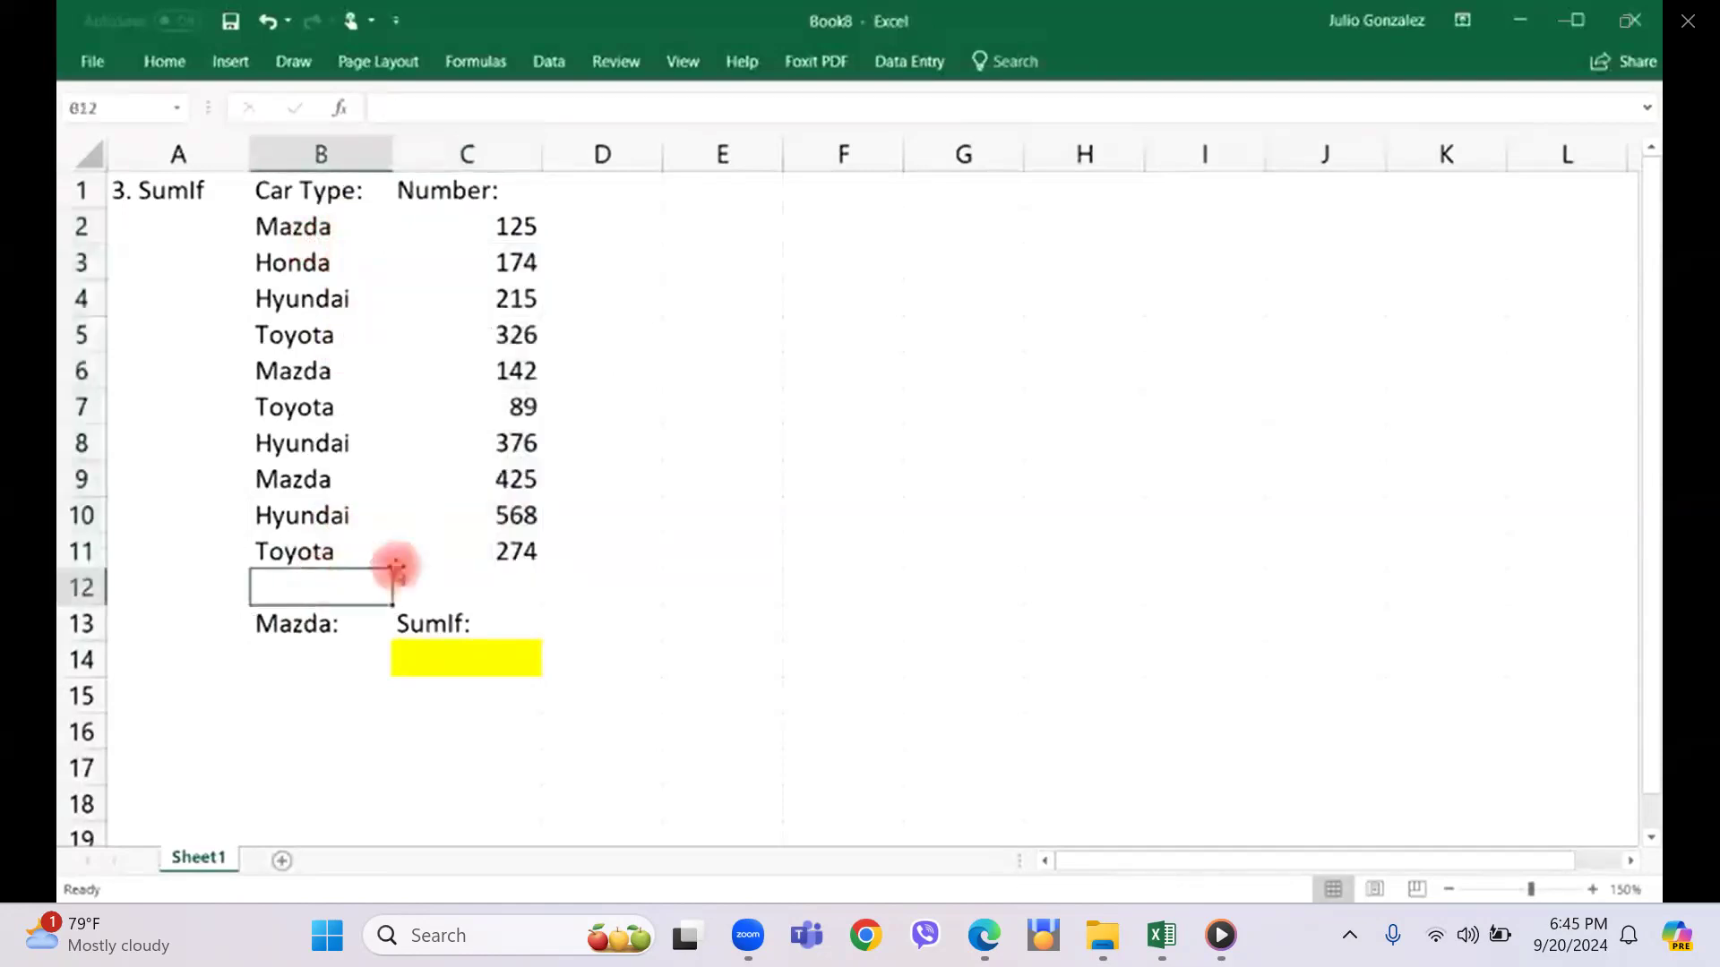
Enter a SUMIF formula in cell C14 with range B2:B11, criteria cell B14 and sum range C2:C11.
{"action": "left_click", "coordinate": [448, 672]}
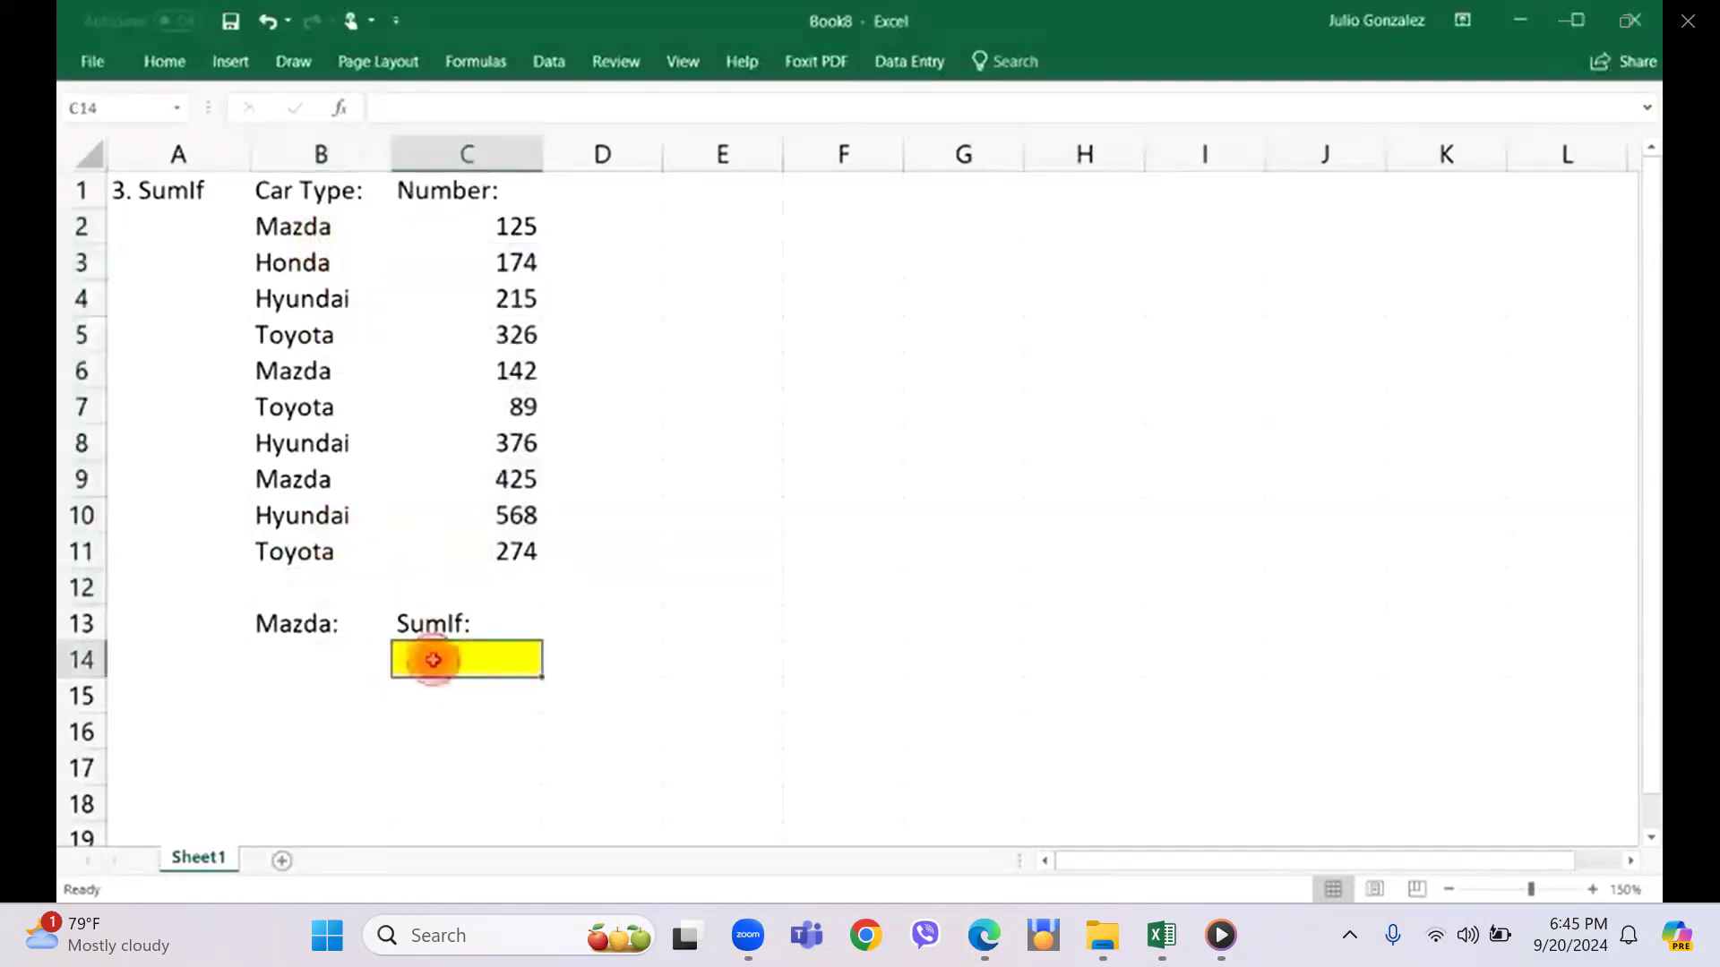
{"action": "double_click", "coordinate": [433, 660]}
{"action": "type", "text": "=sumif"}
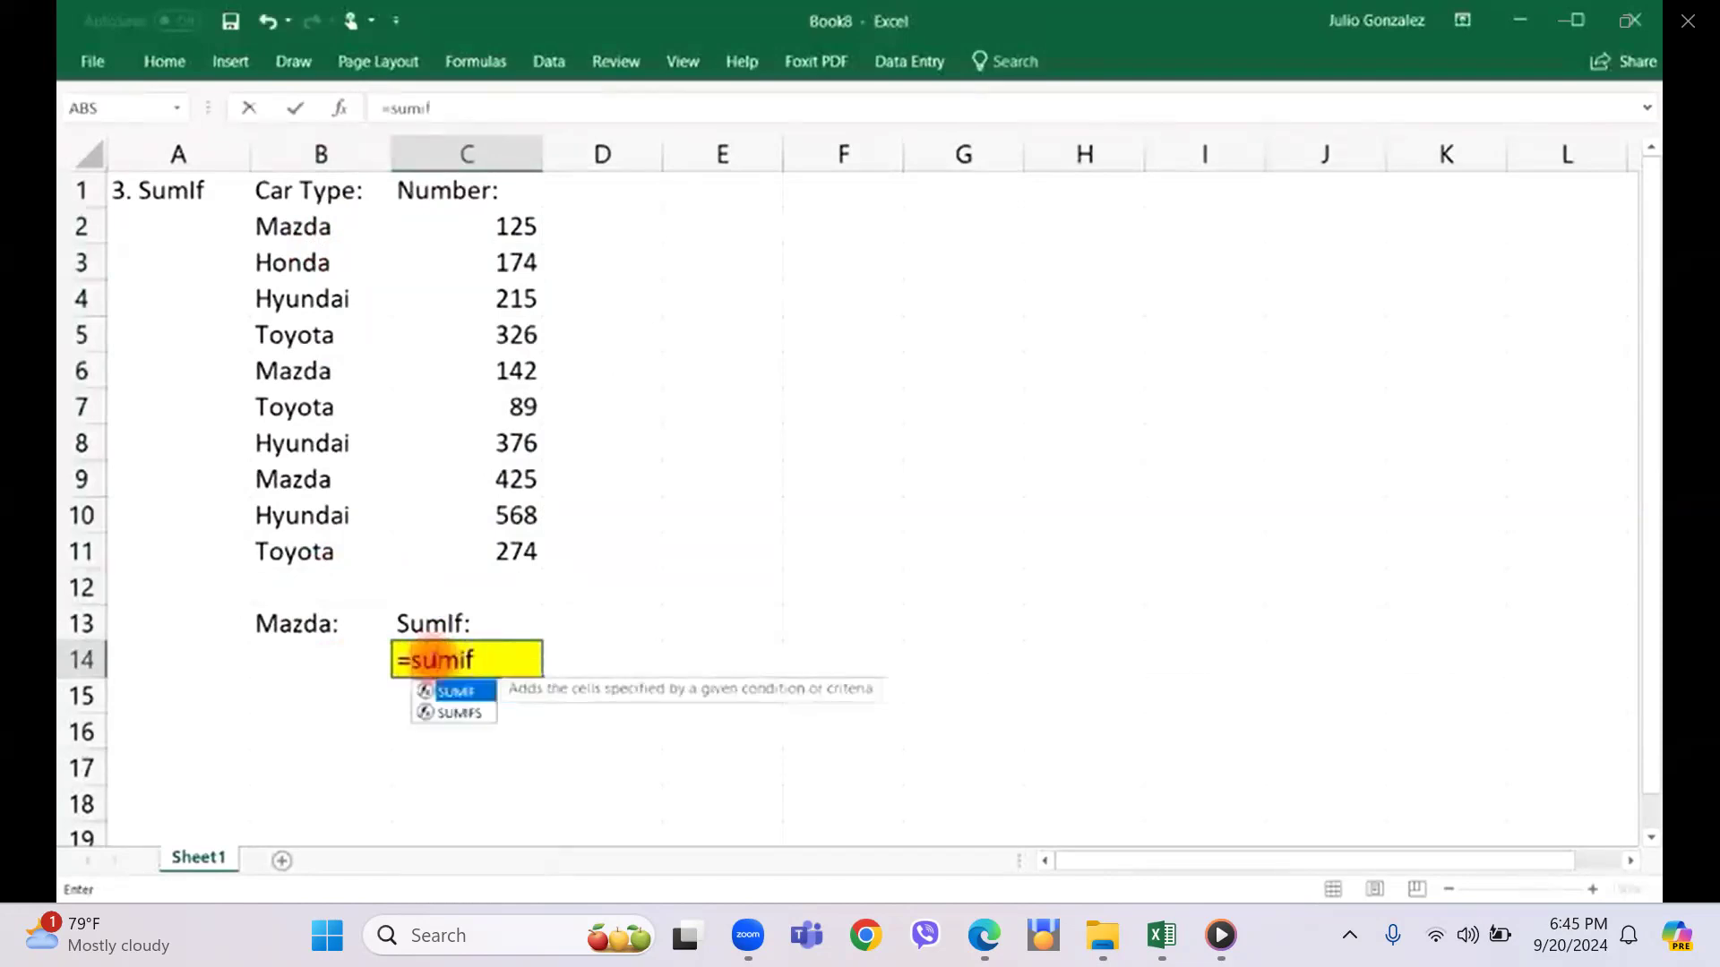
{"action": "type", "text": "("}
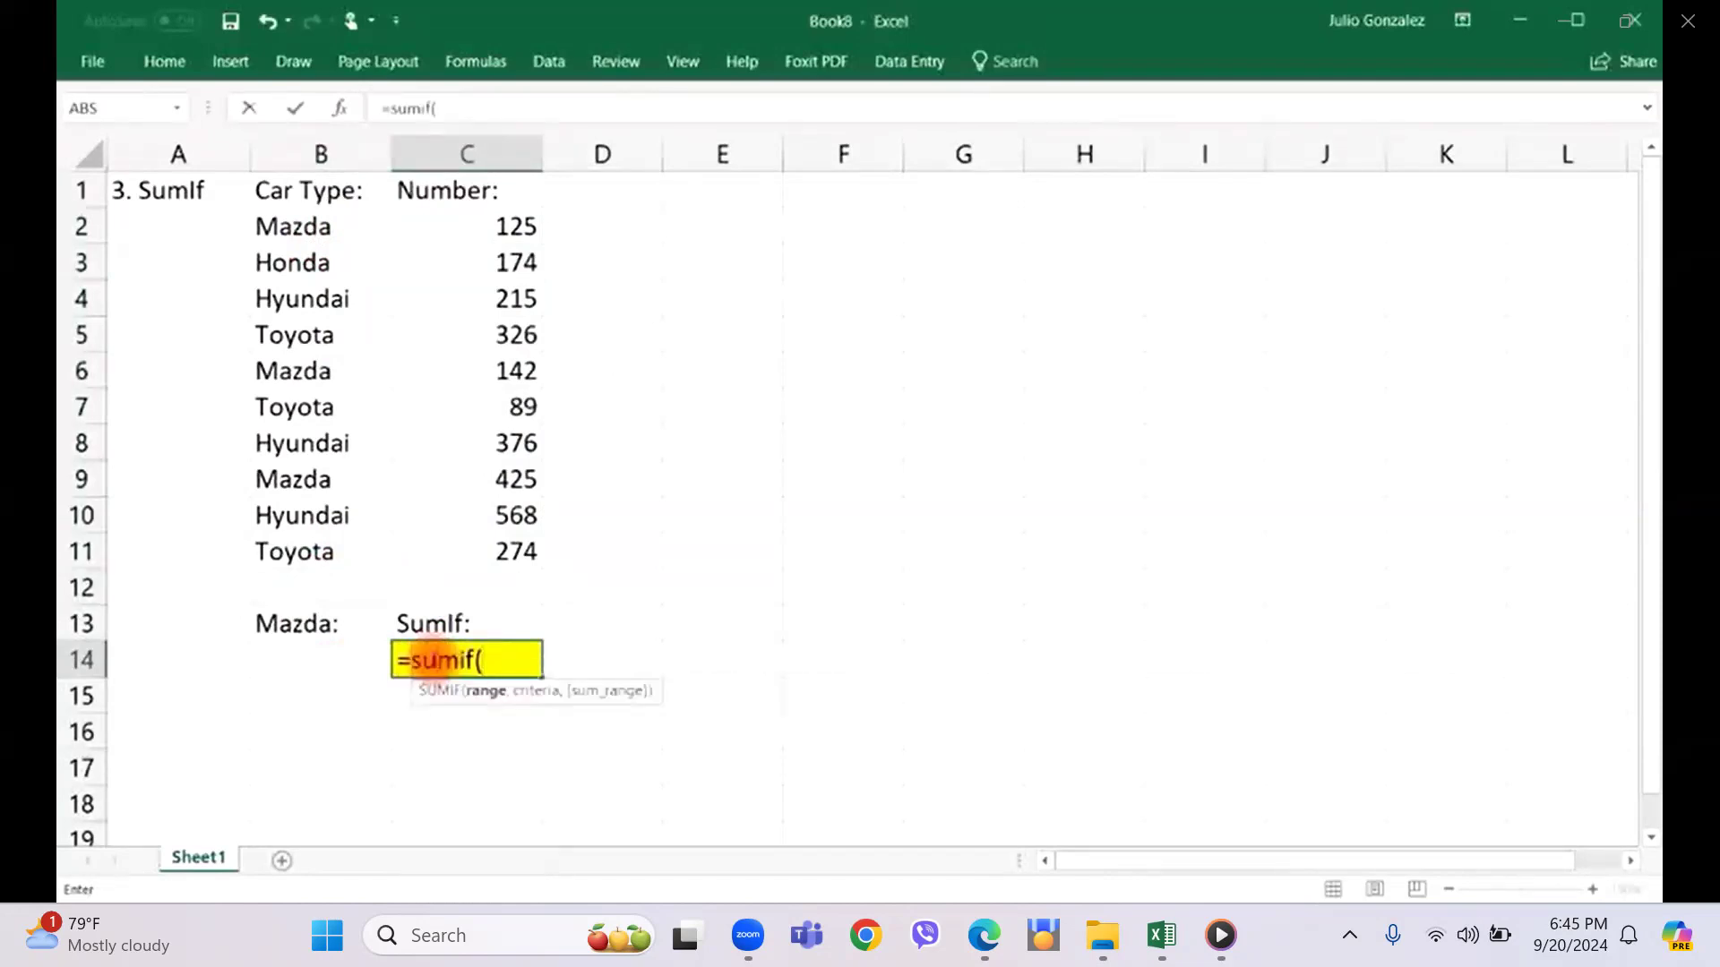
{"action": "left_click", "coordinate": [287, 230]}
{"action": "left_click_drag", "start_coordinate": [286, 229], "coordinate": [278, 548]}
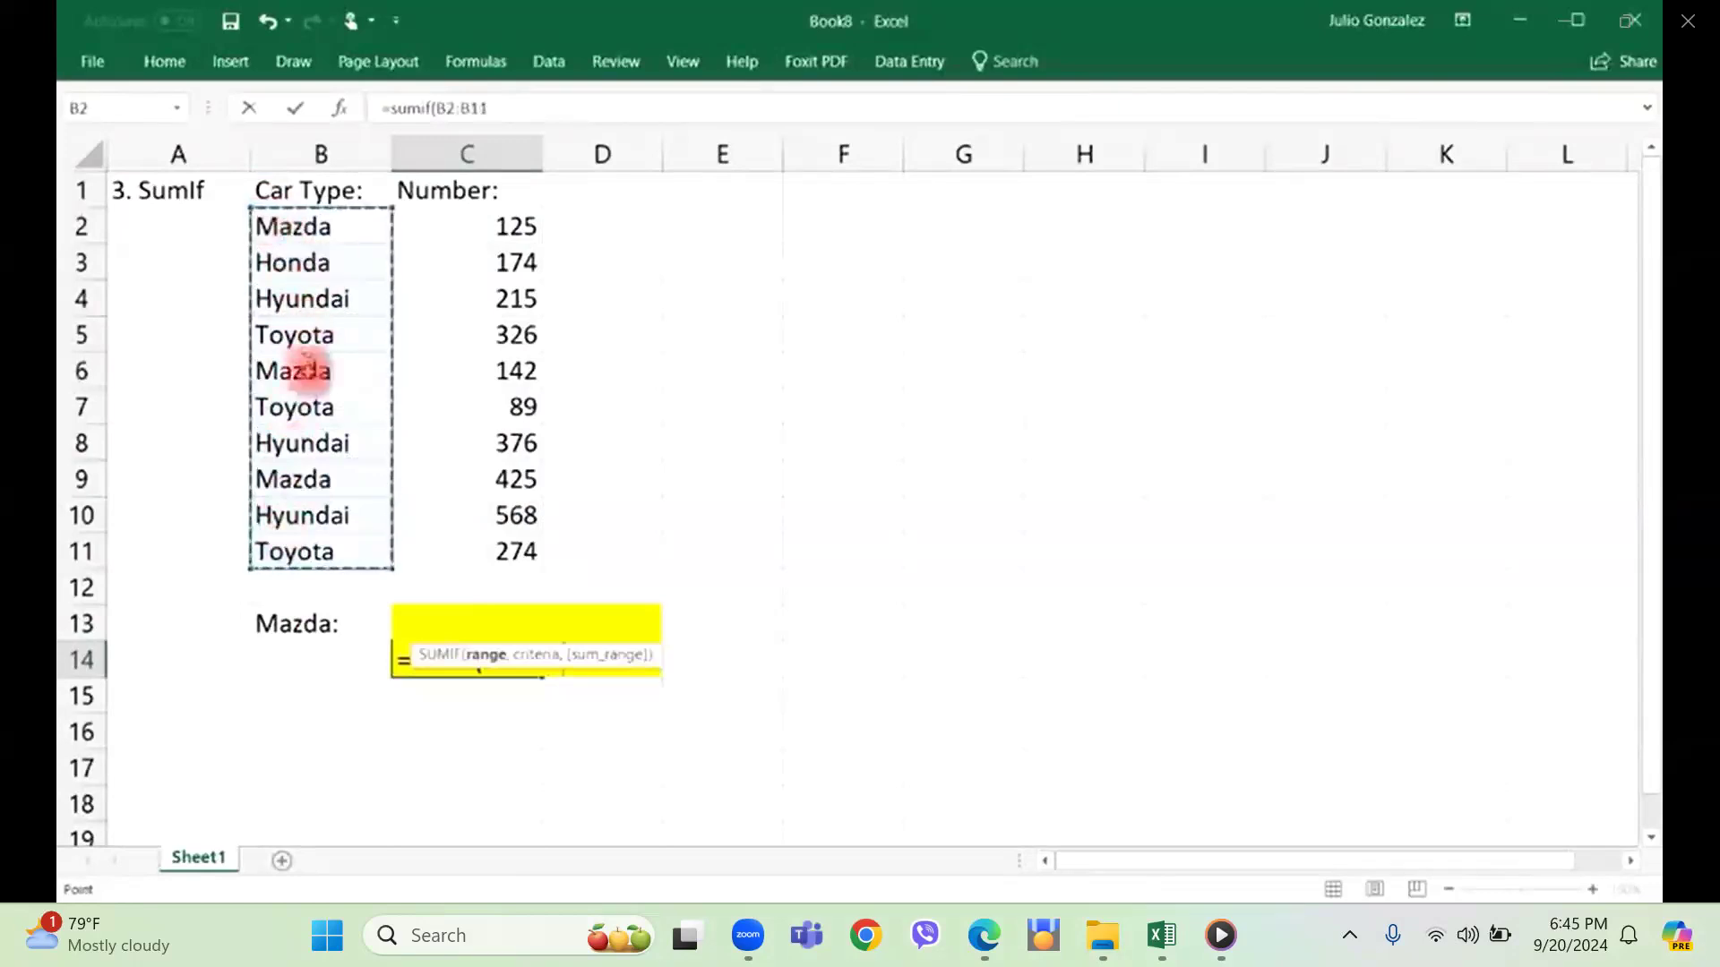
{"action": "type", "text": ","}
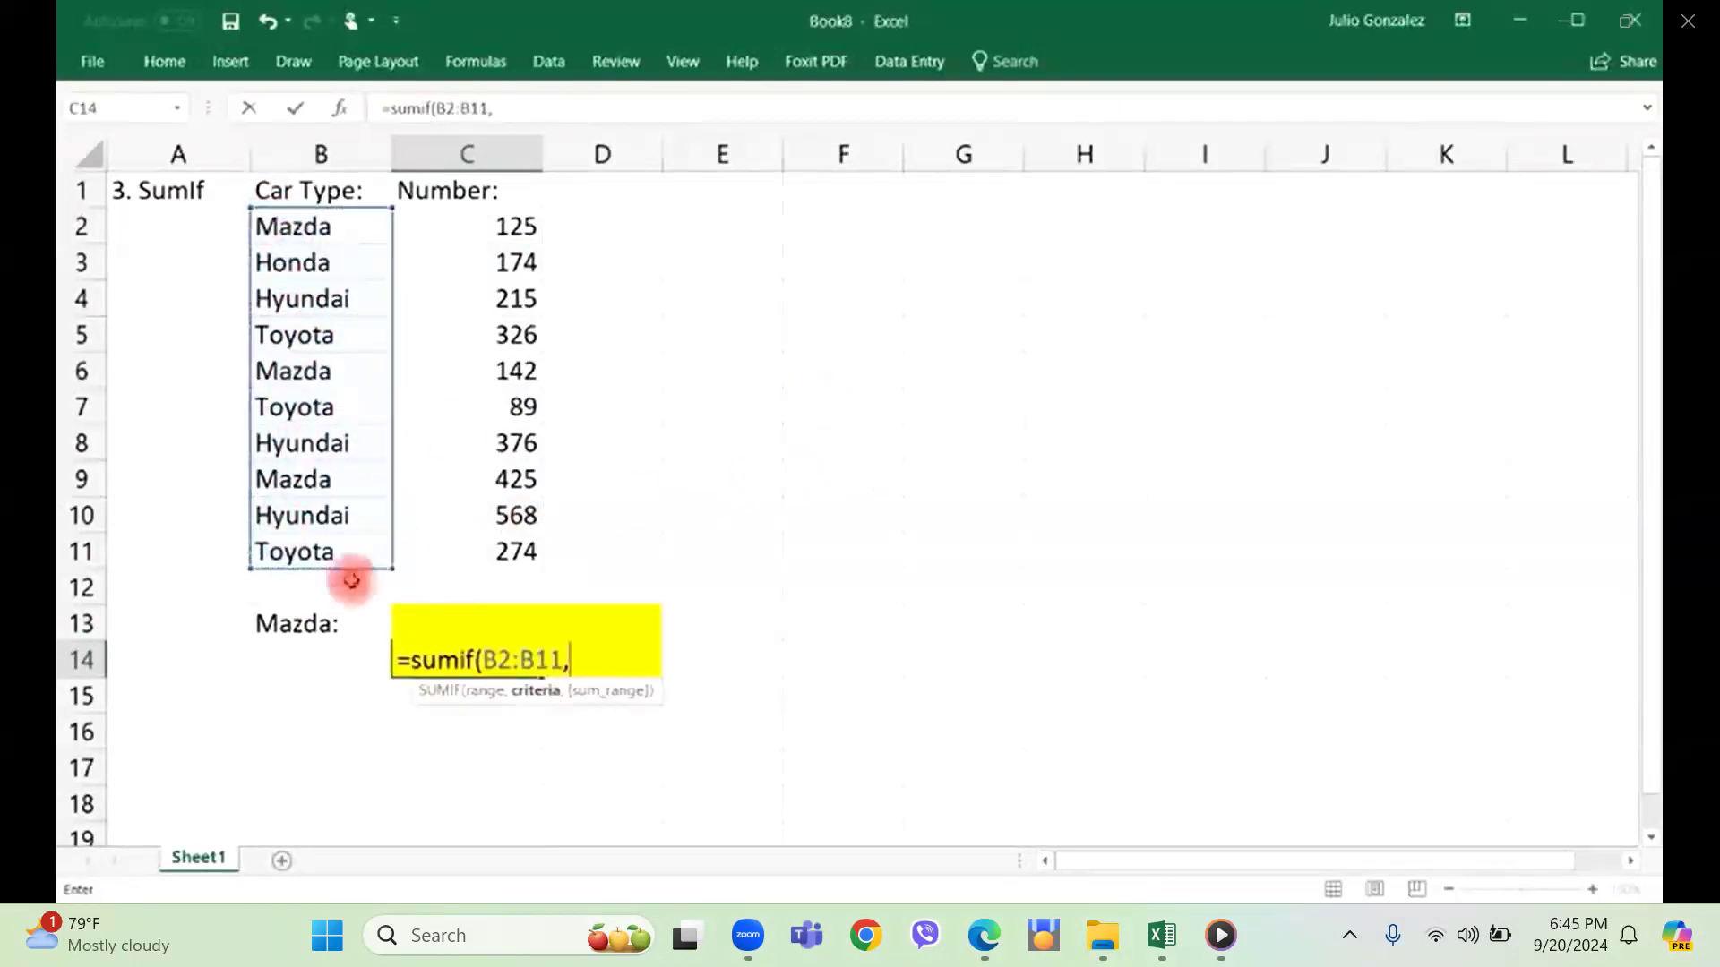
{"action": "left_click", "coordinate": [322, 659]}
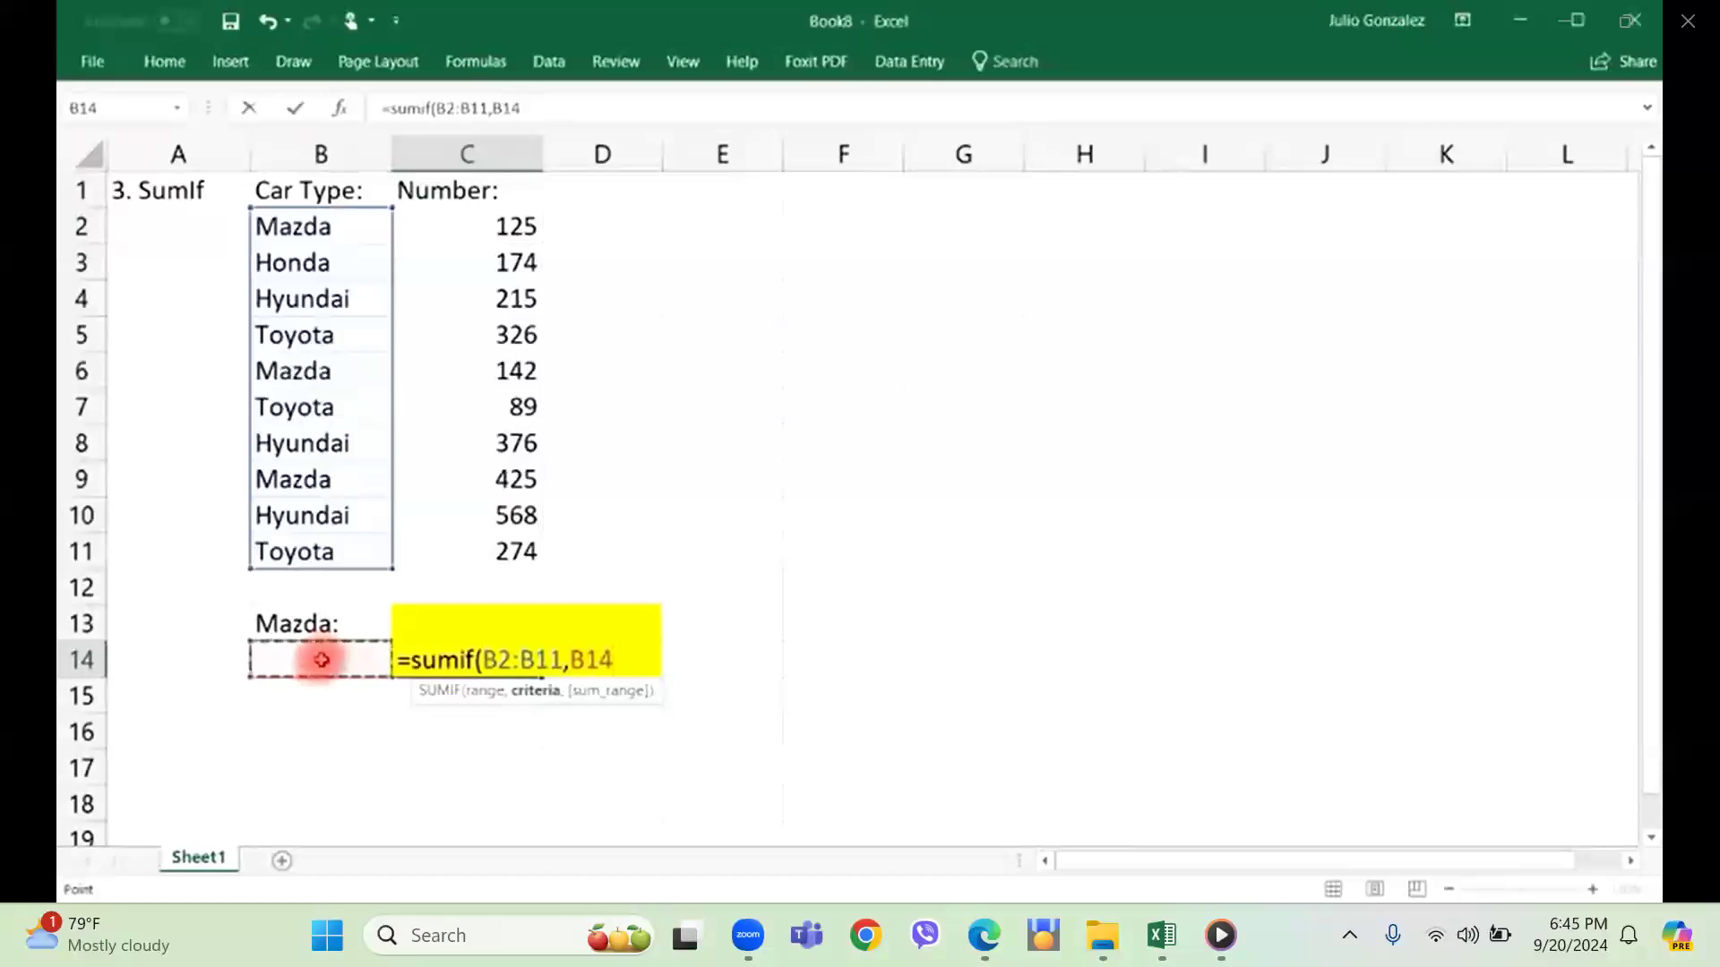
{"action": "type", "text": ","}
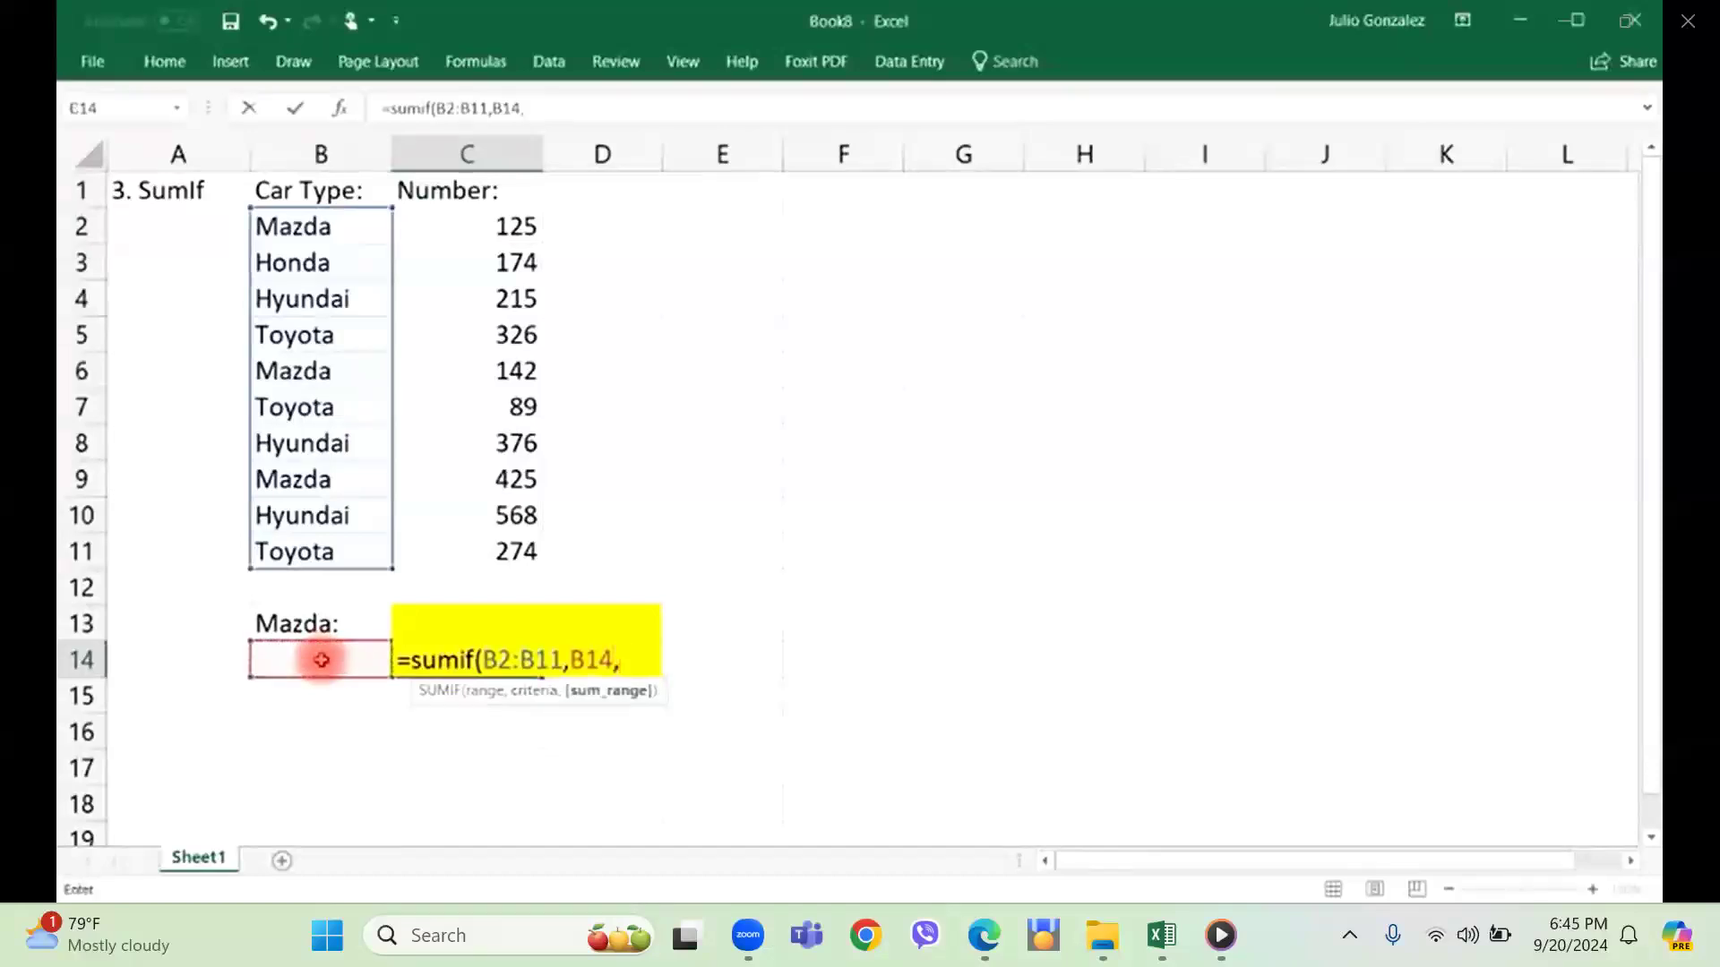
{"action": "left_click_drag", "start_coordinate": [519, 227], "coordinate": [478, 555]}
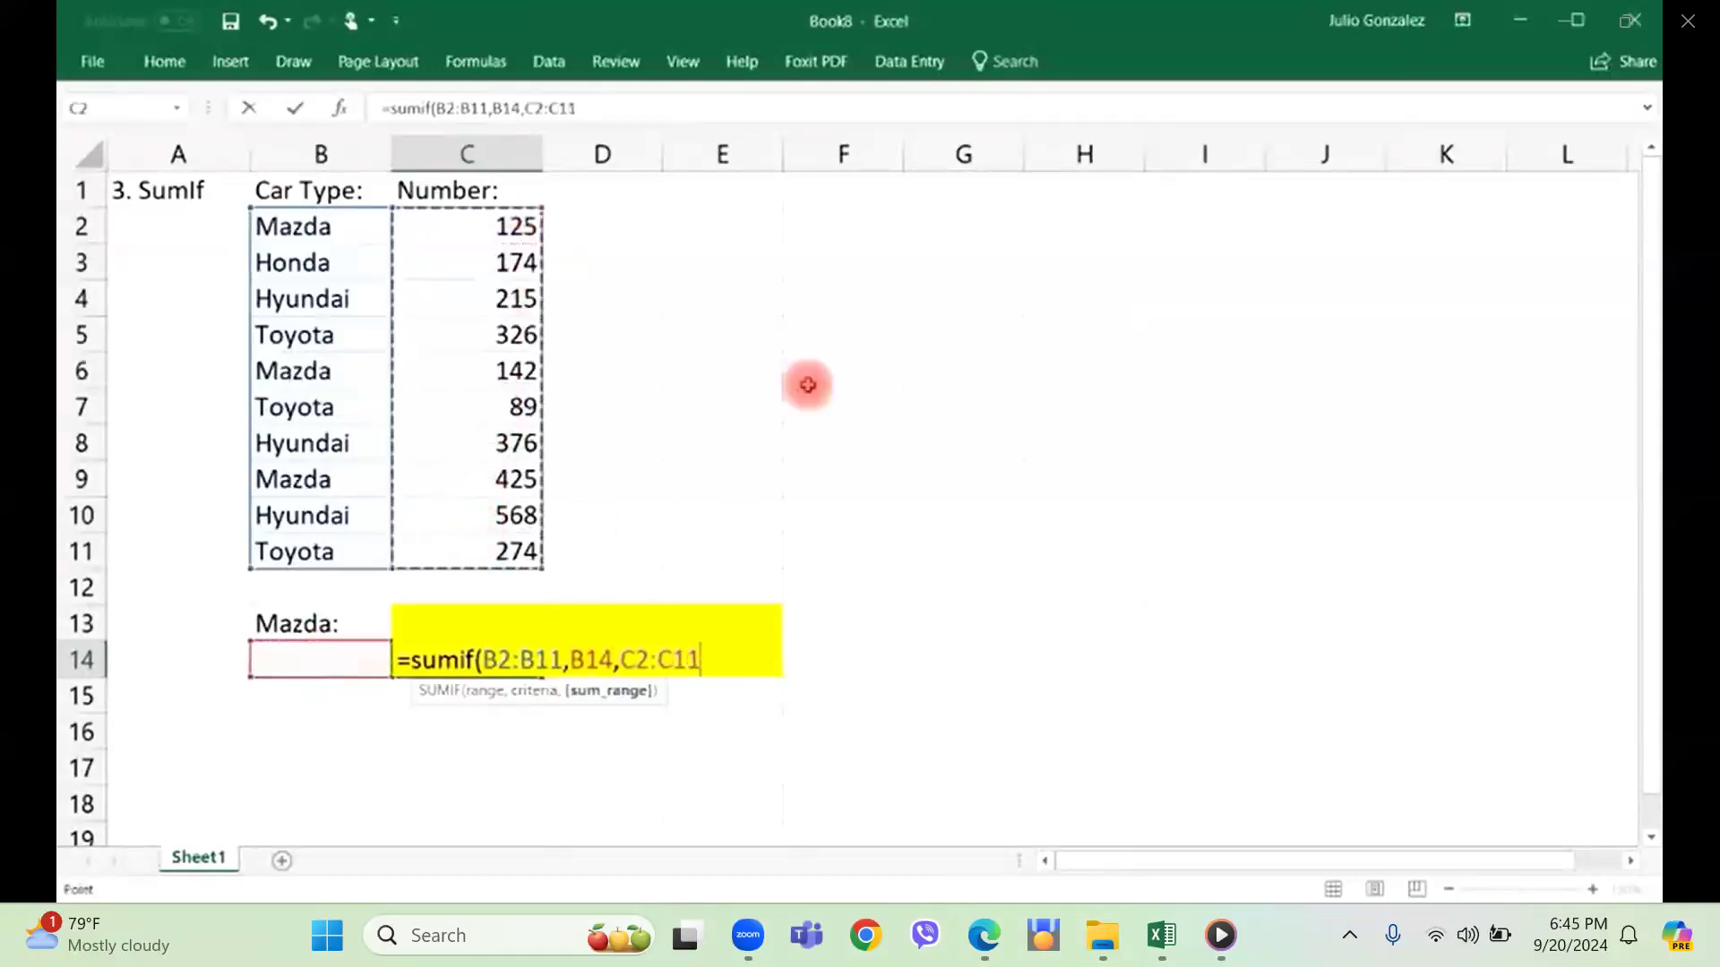
{"action": "type", "text": ")"}
{"action": "key", "text": "Return"}
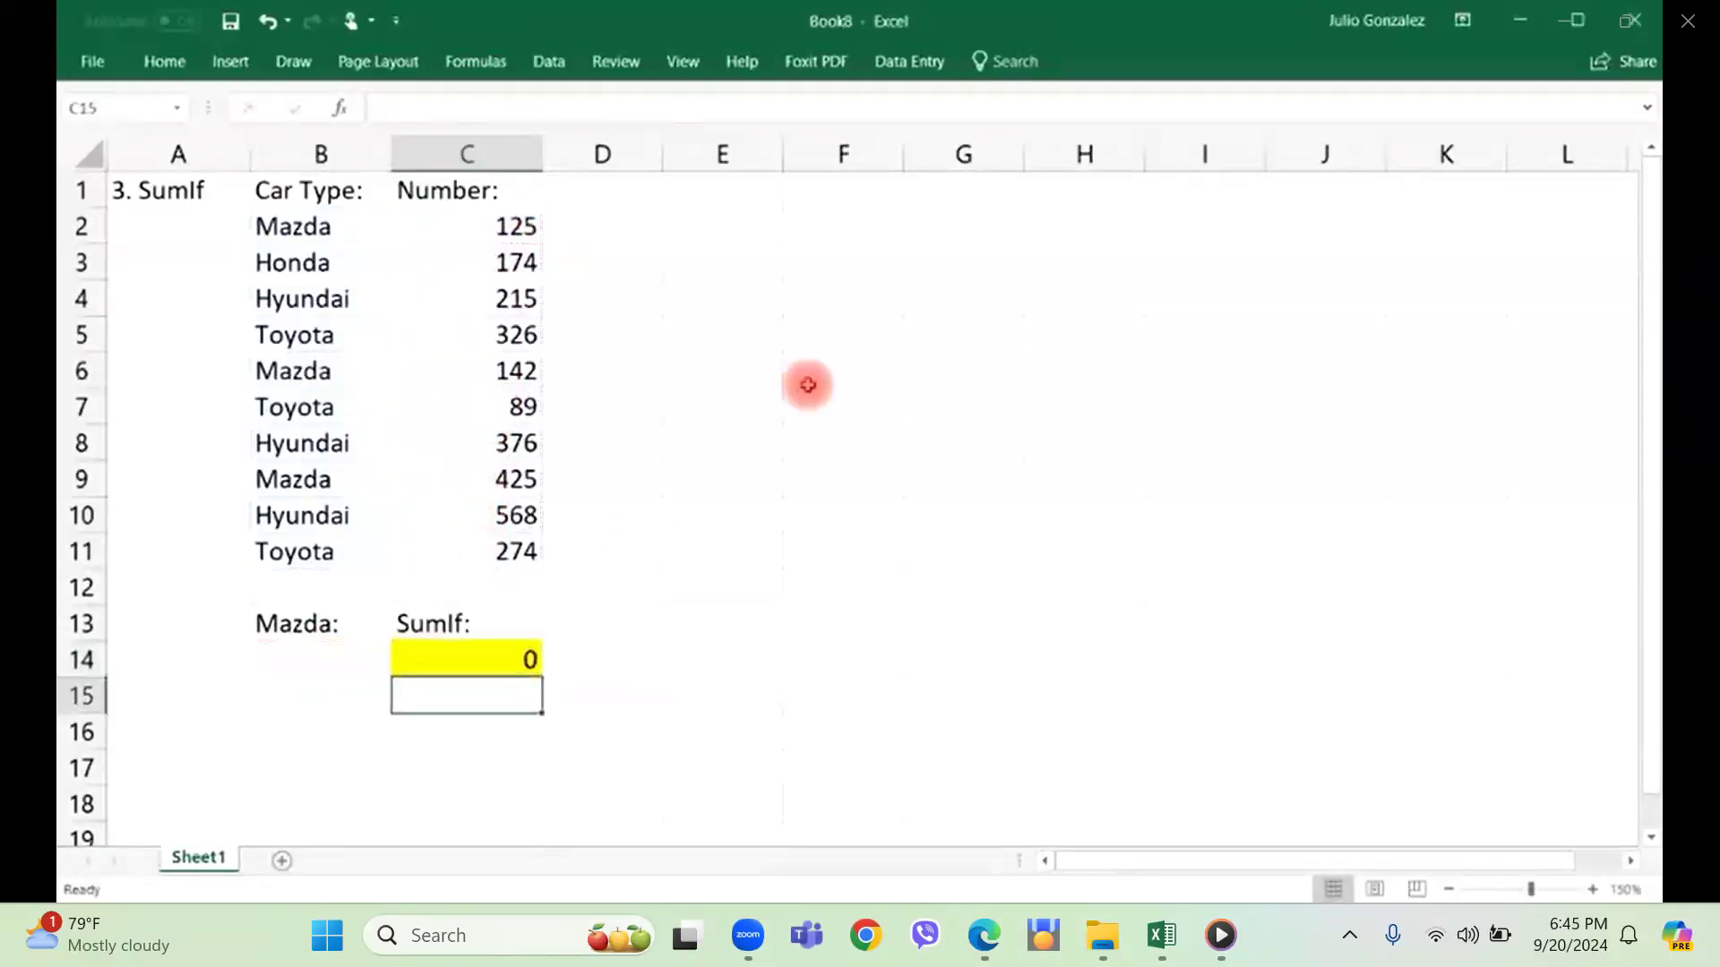
Change the label in cell B13 to "Car Type:".
{"action": "left_click", "coordinate": [330, 621]}
{"action": "type", "text": "Car Type:"}
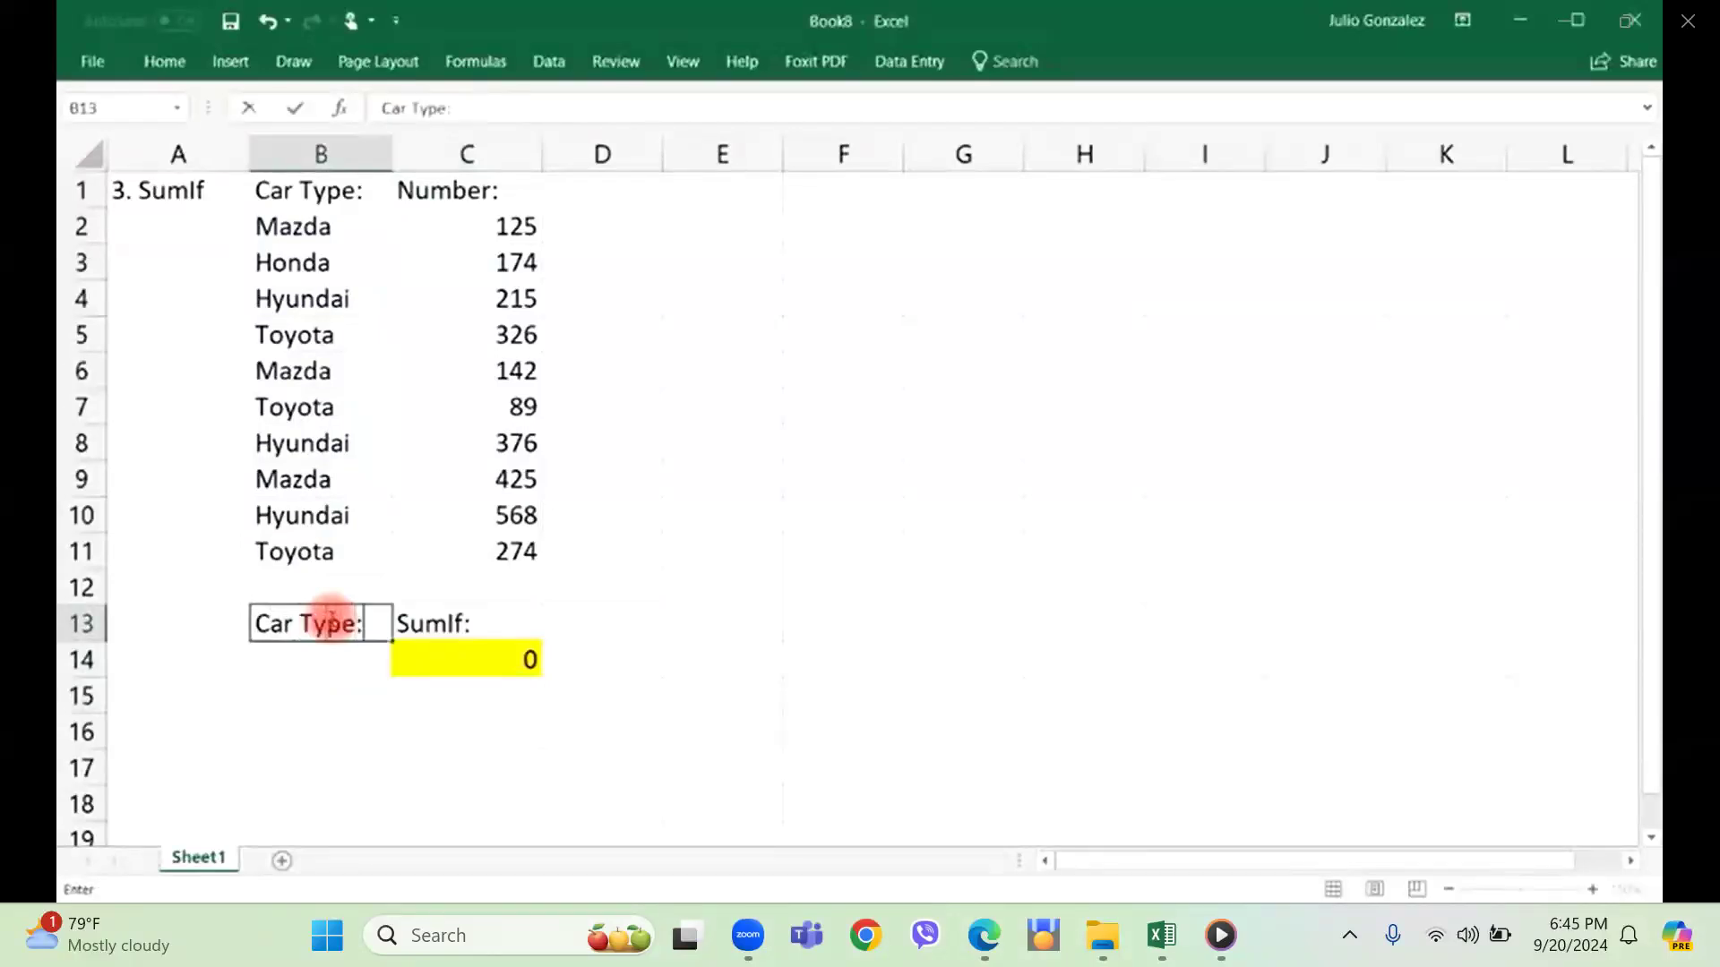
{"action": "key", "text": "Return"}
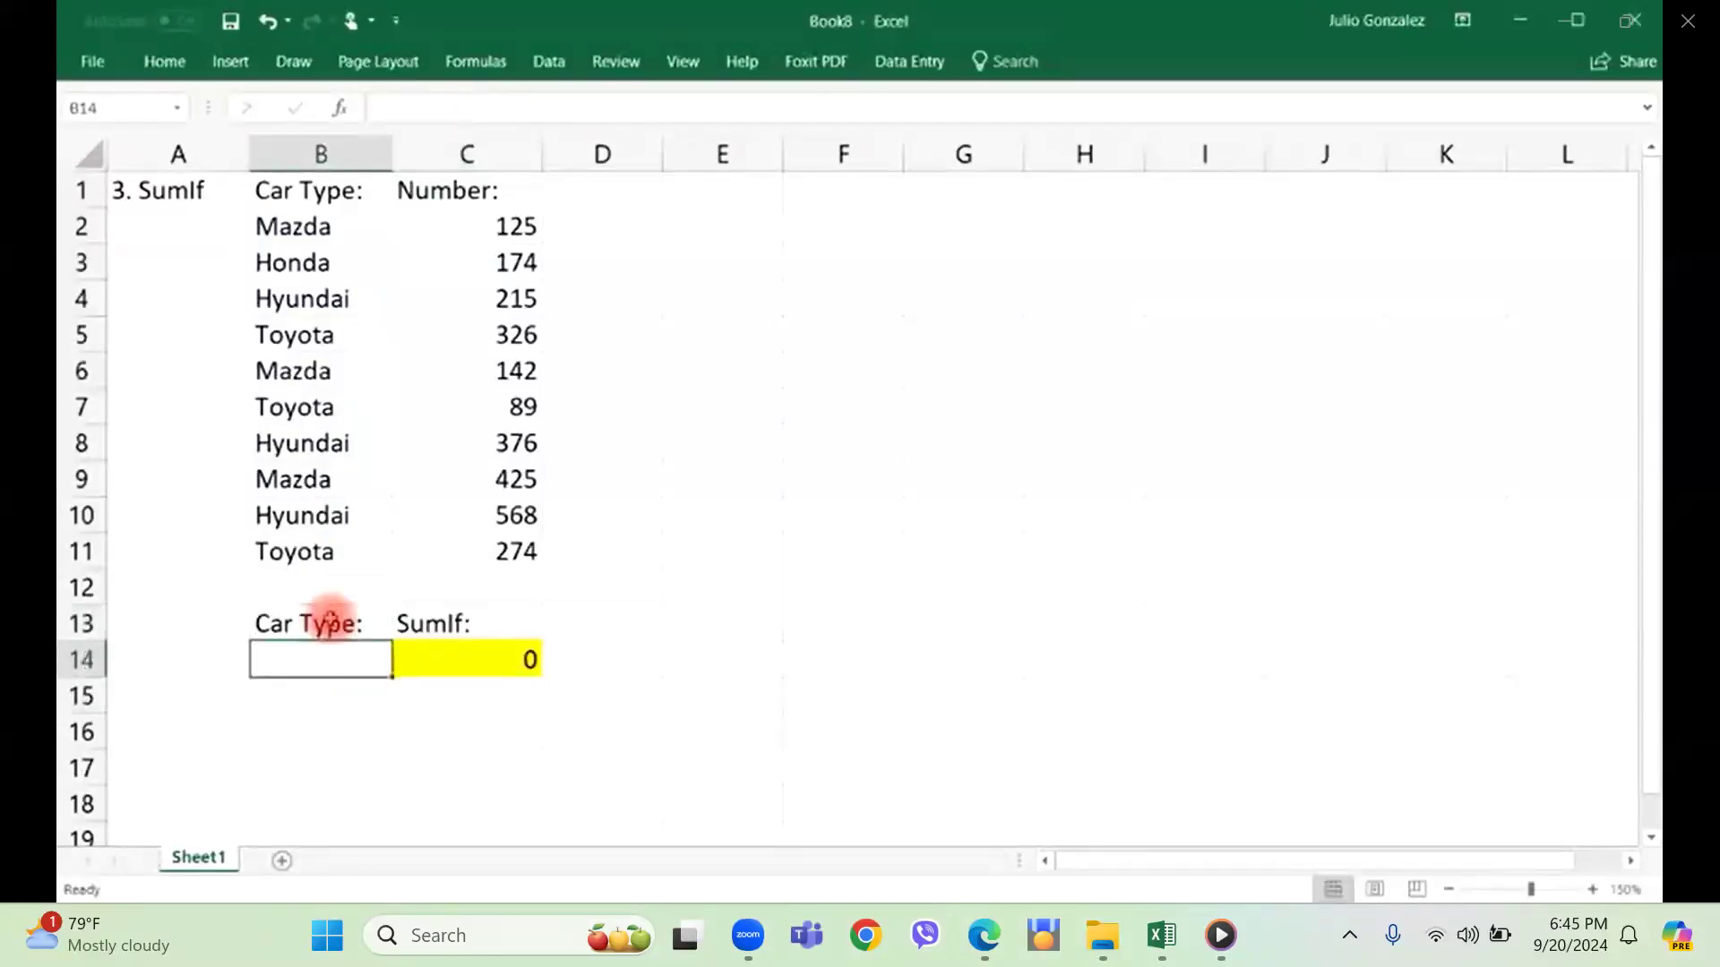
Enter "Mazda" as the car type in cell B14 and select the Mazda numbers in C2, C6 and C9.
{"action": "type", "text": "Maz"}
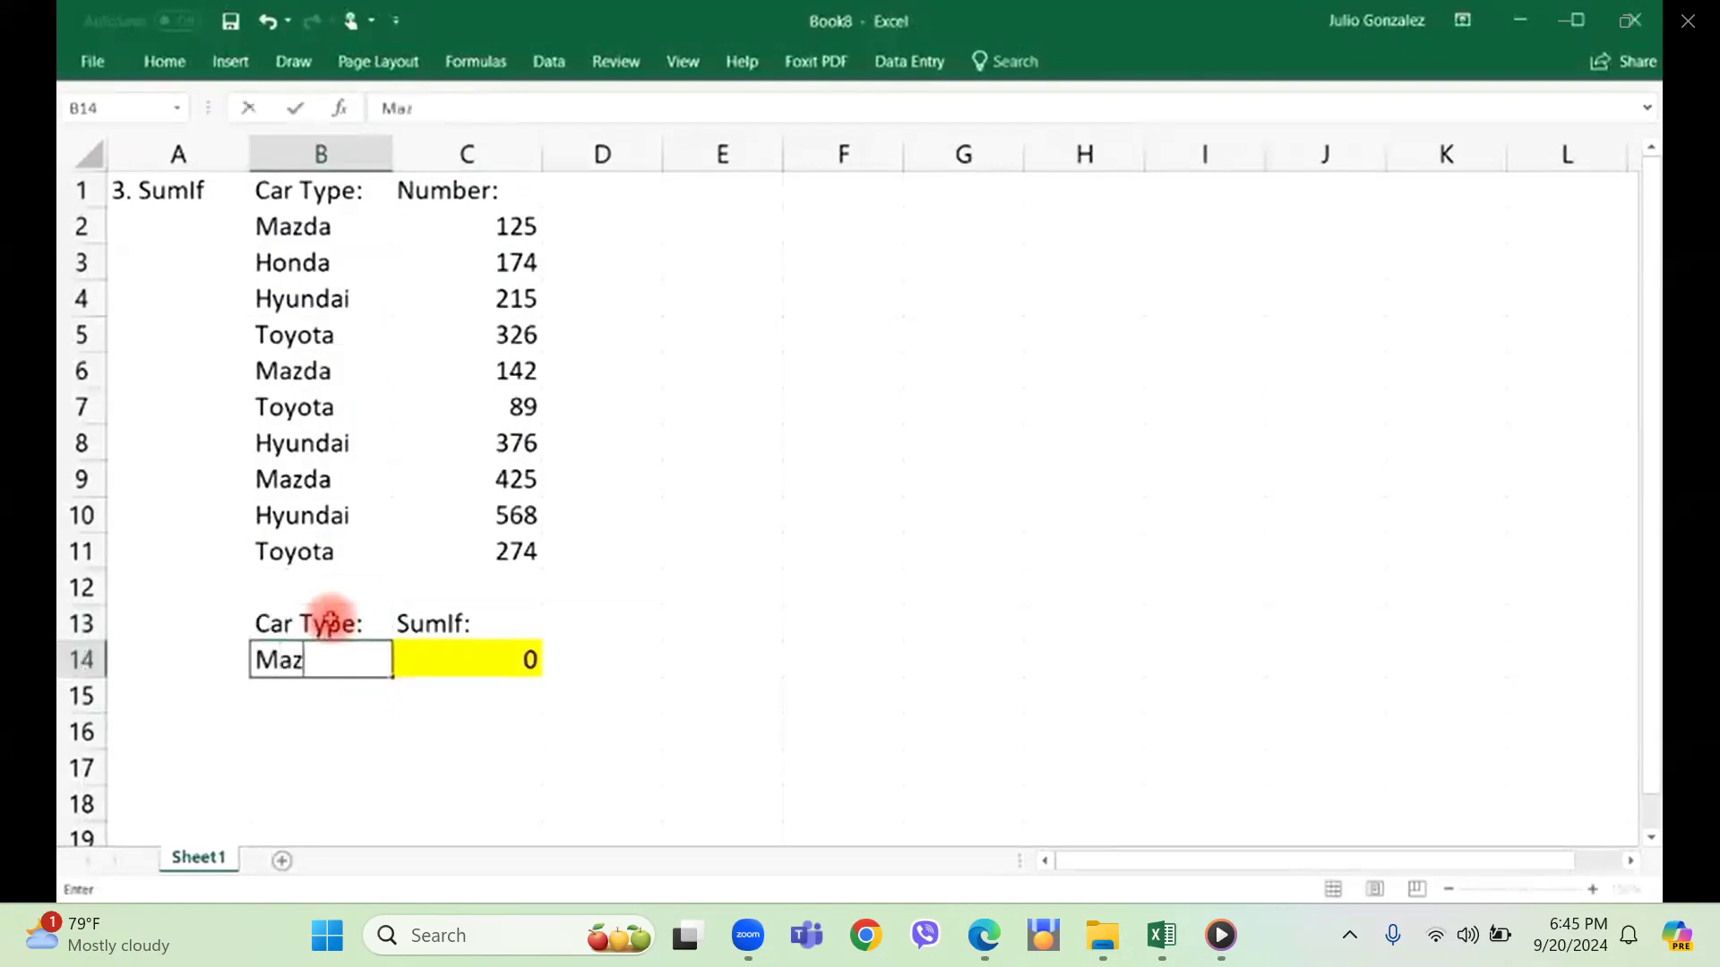
{"action": "key", "text": "Tab"}
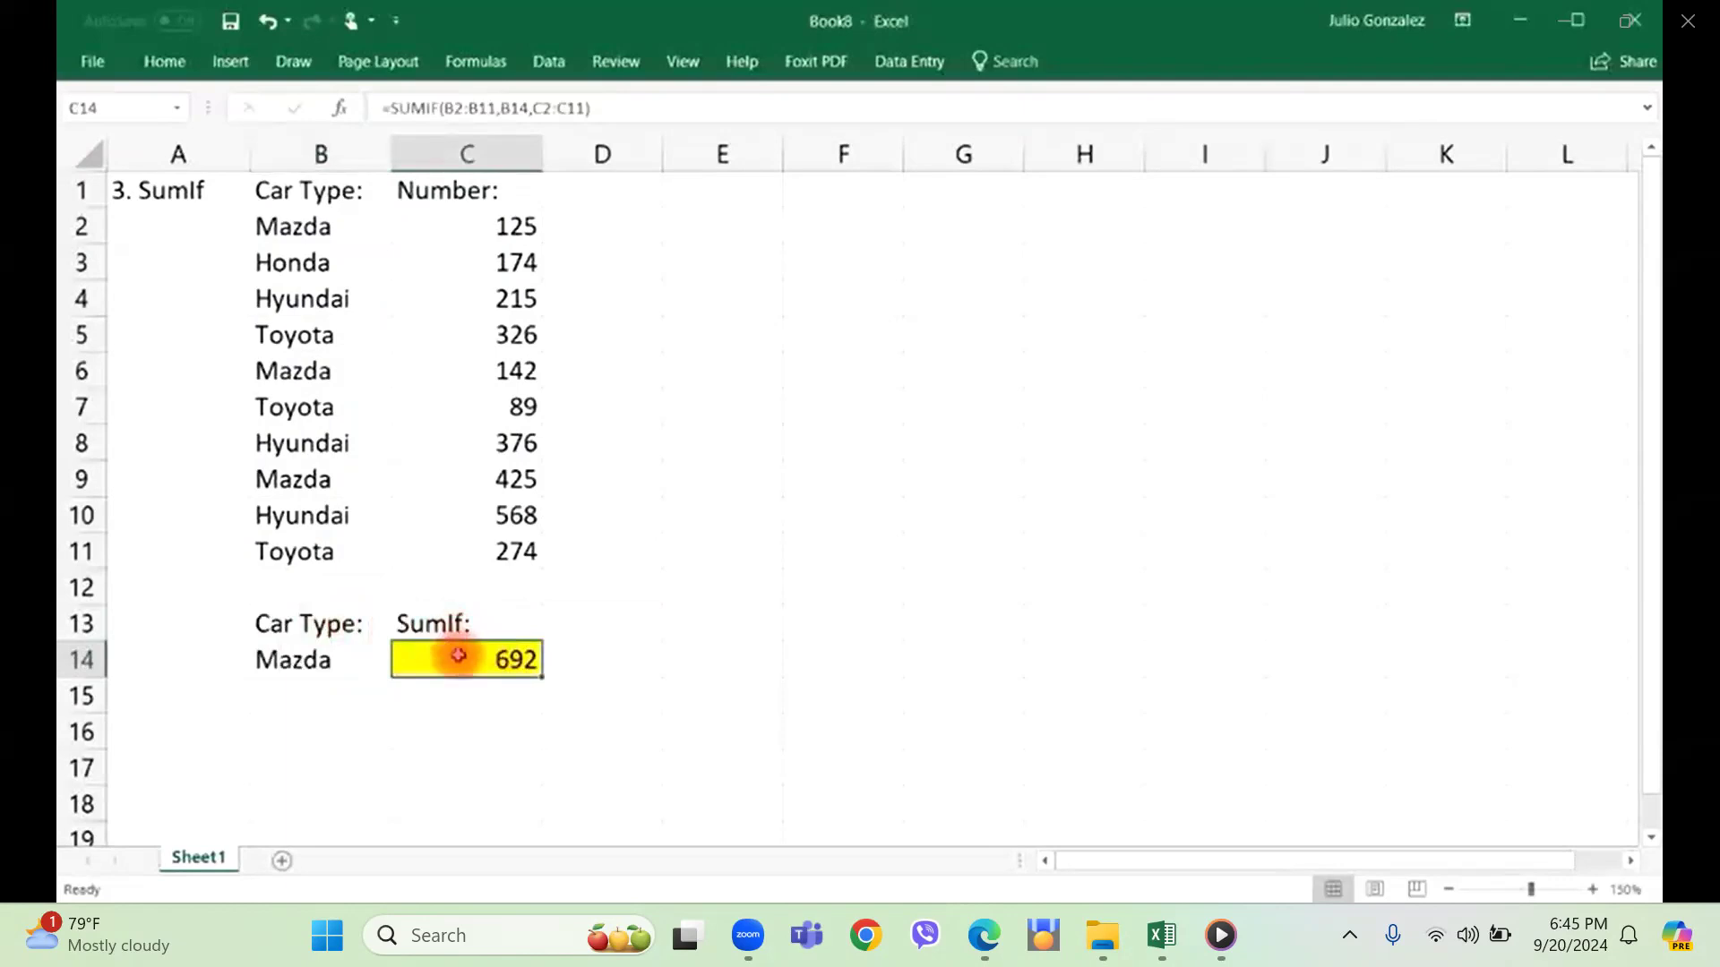
{"action": "left_click", "coordinate": [523, 227]}
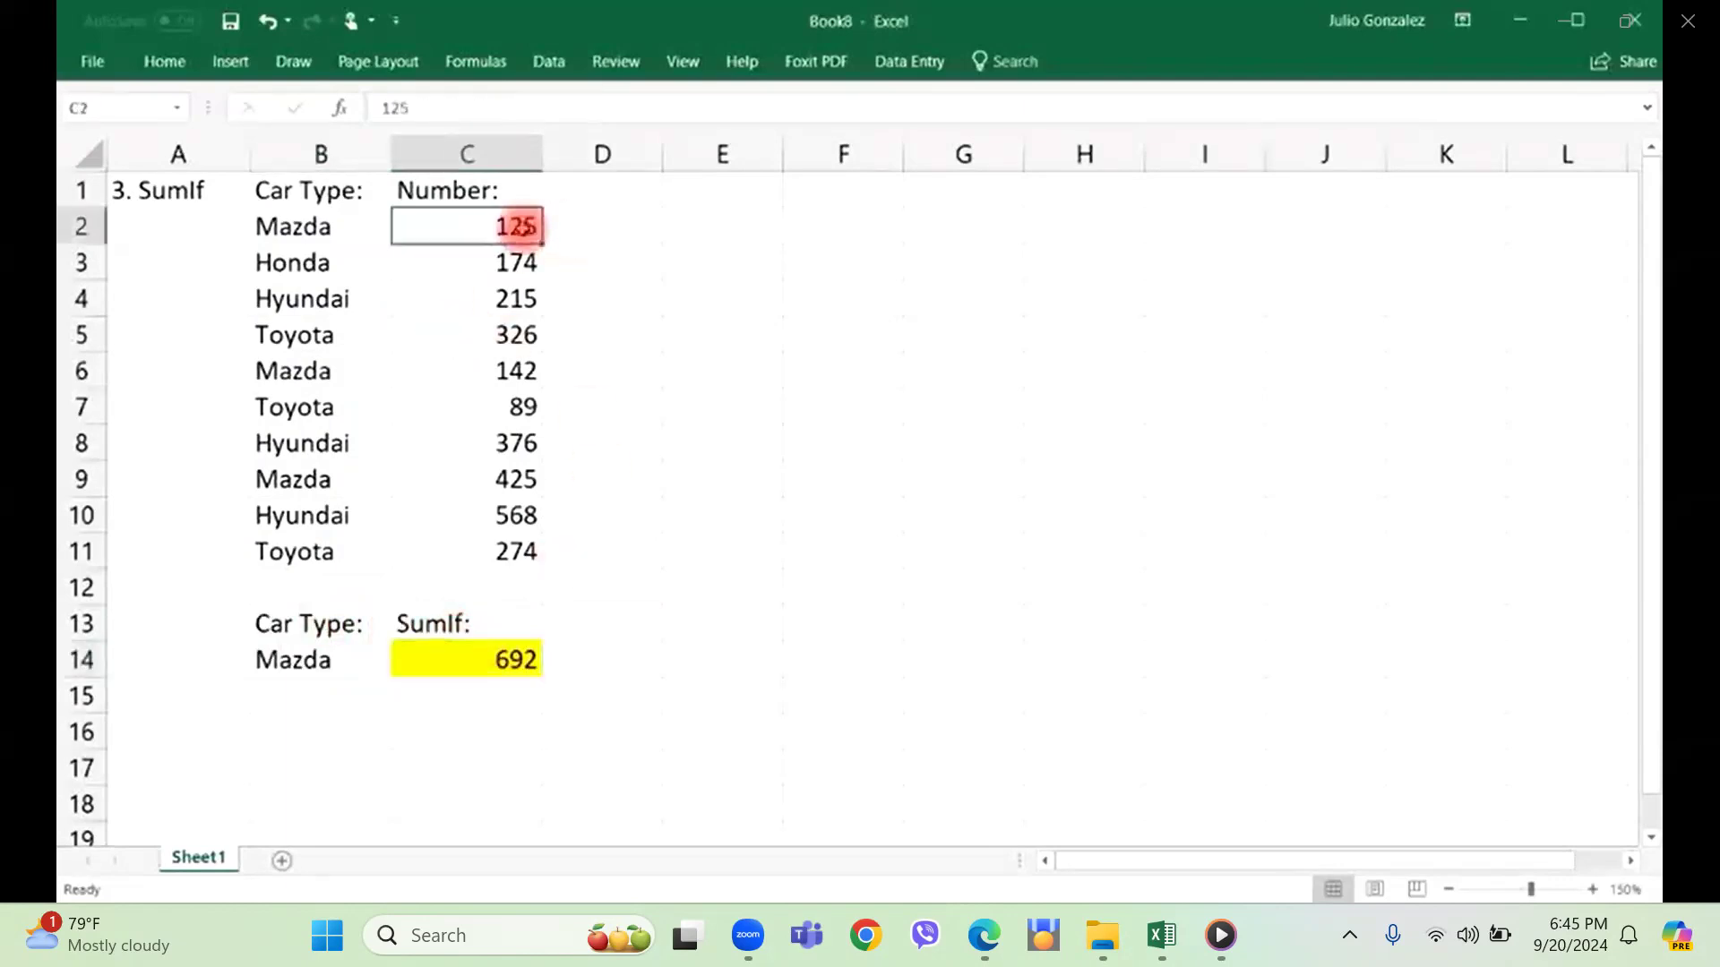
{"action": "left_click", "coordinate": [515, 372], "text": "ctrl"}
{"action": "left_click", "coordinate": [522, 479], "text": "ctrl"}
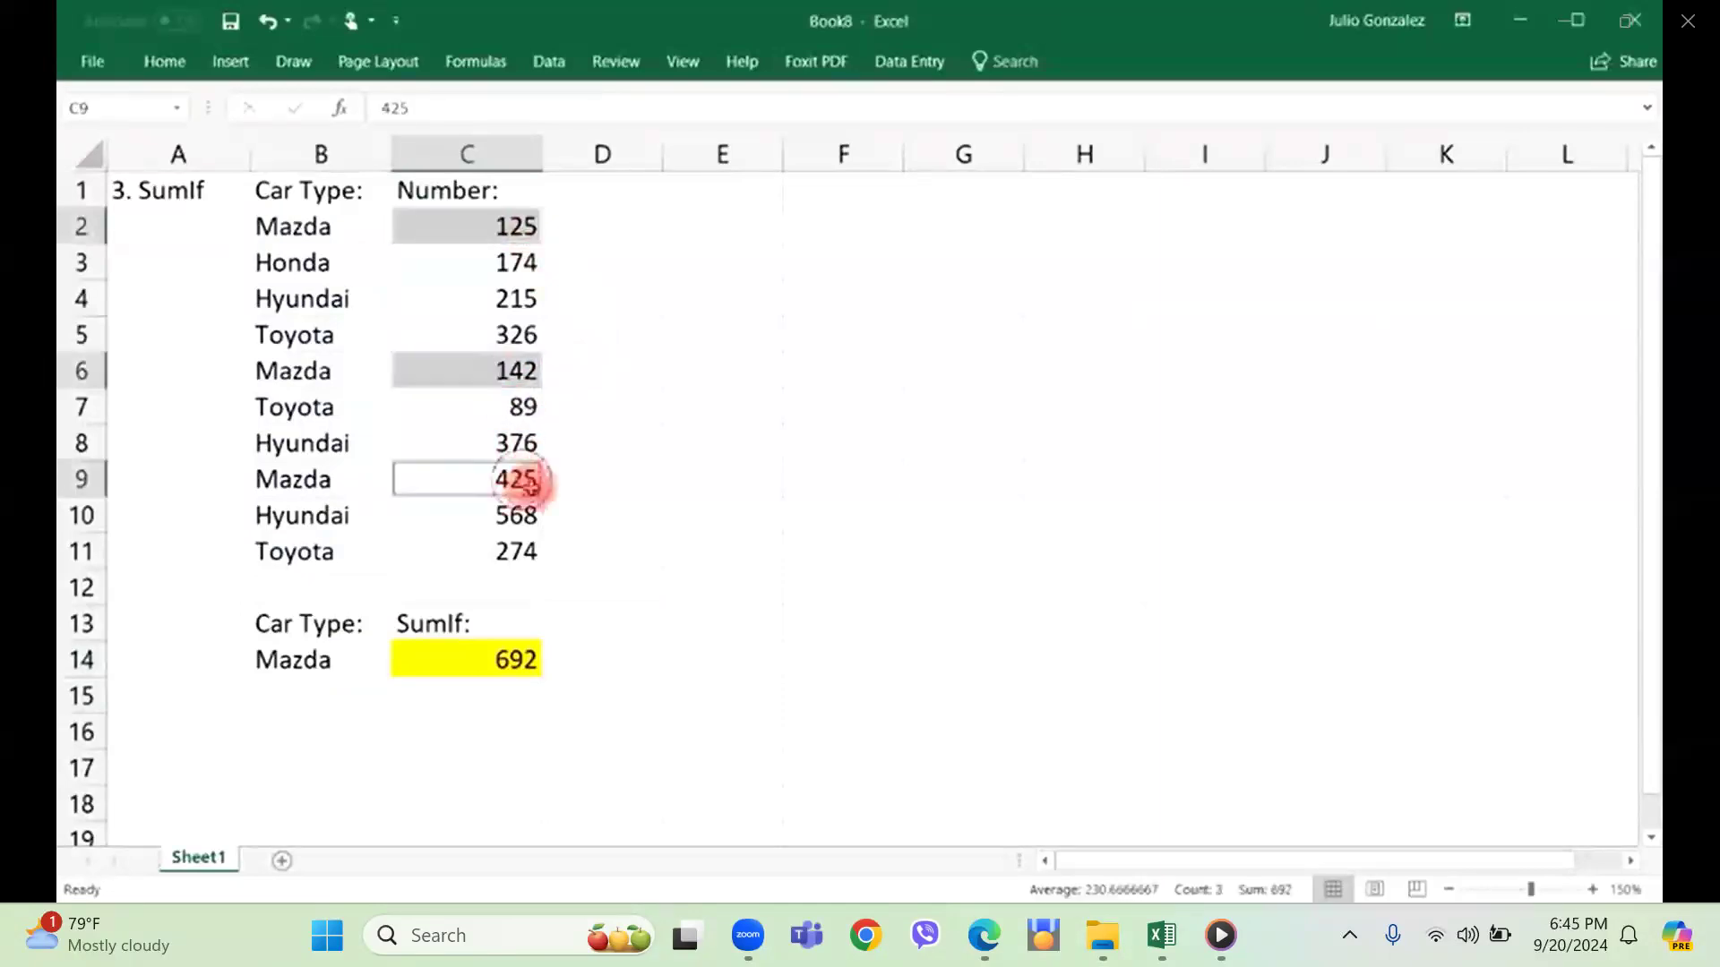
Cross-check the Mazda total in cell C16 with =SUM(125,142,425) and delete the check formula.
{"action": "left_click", "coordinate": [497, 738]}
{"action": "type", "text": "=sum"}
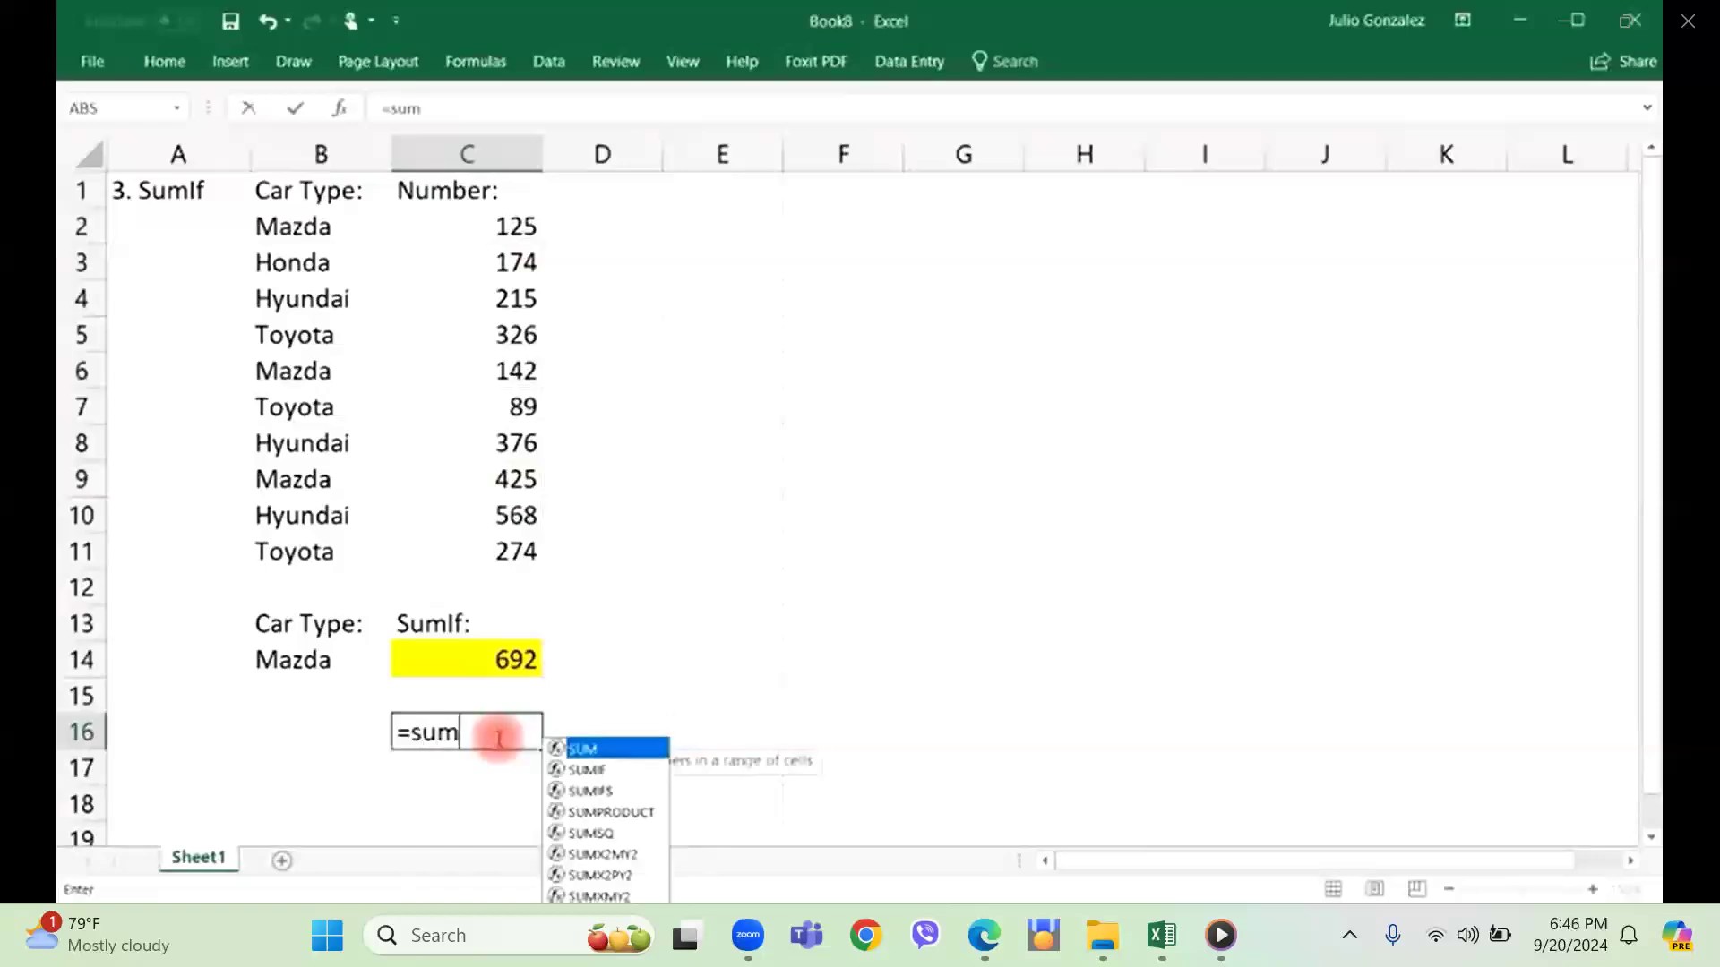
{"action": "type", "text": "(125,"}
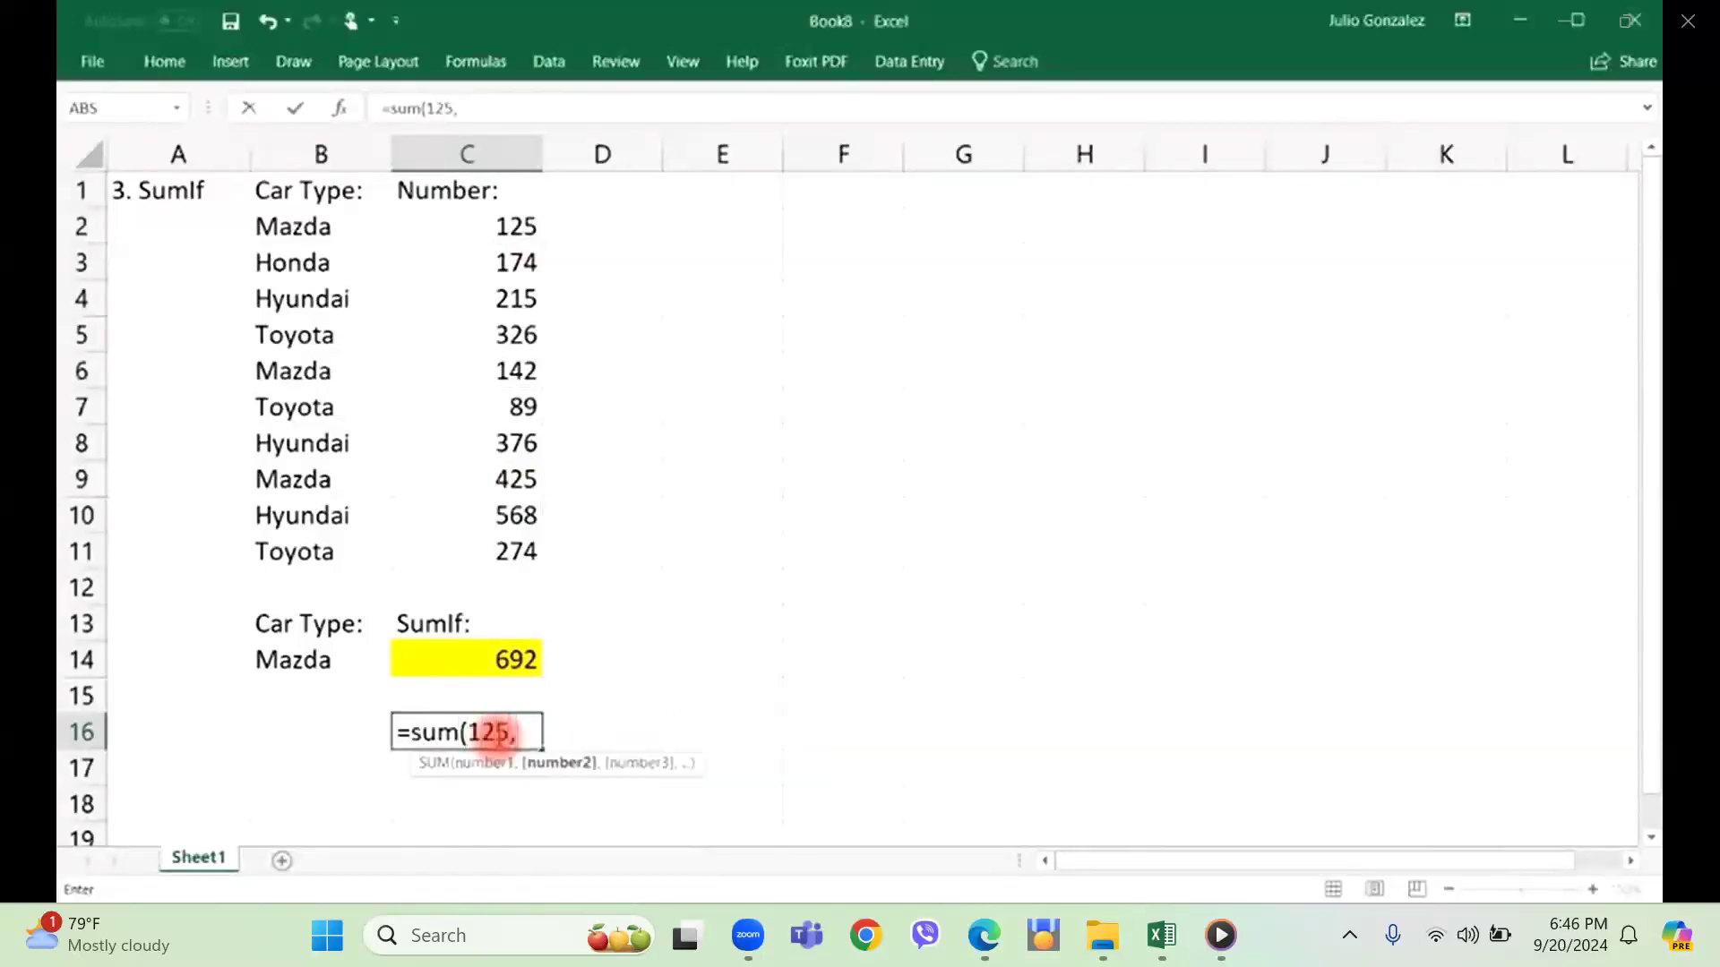
{"action": "type", "text": "142,"}
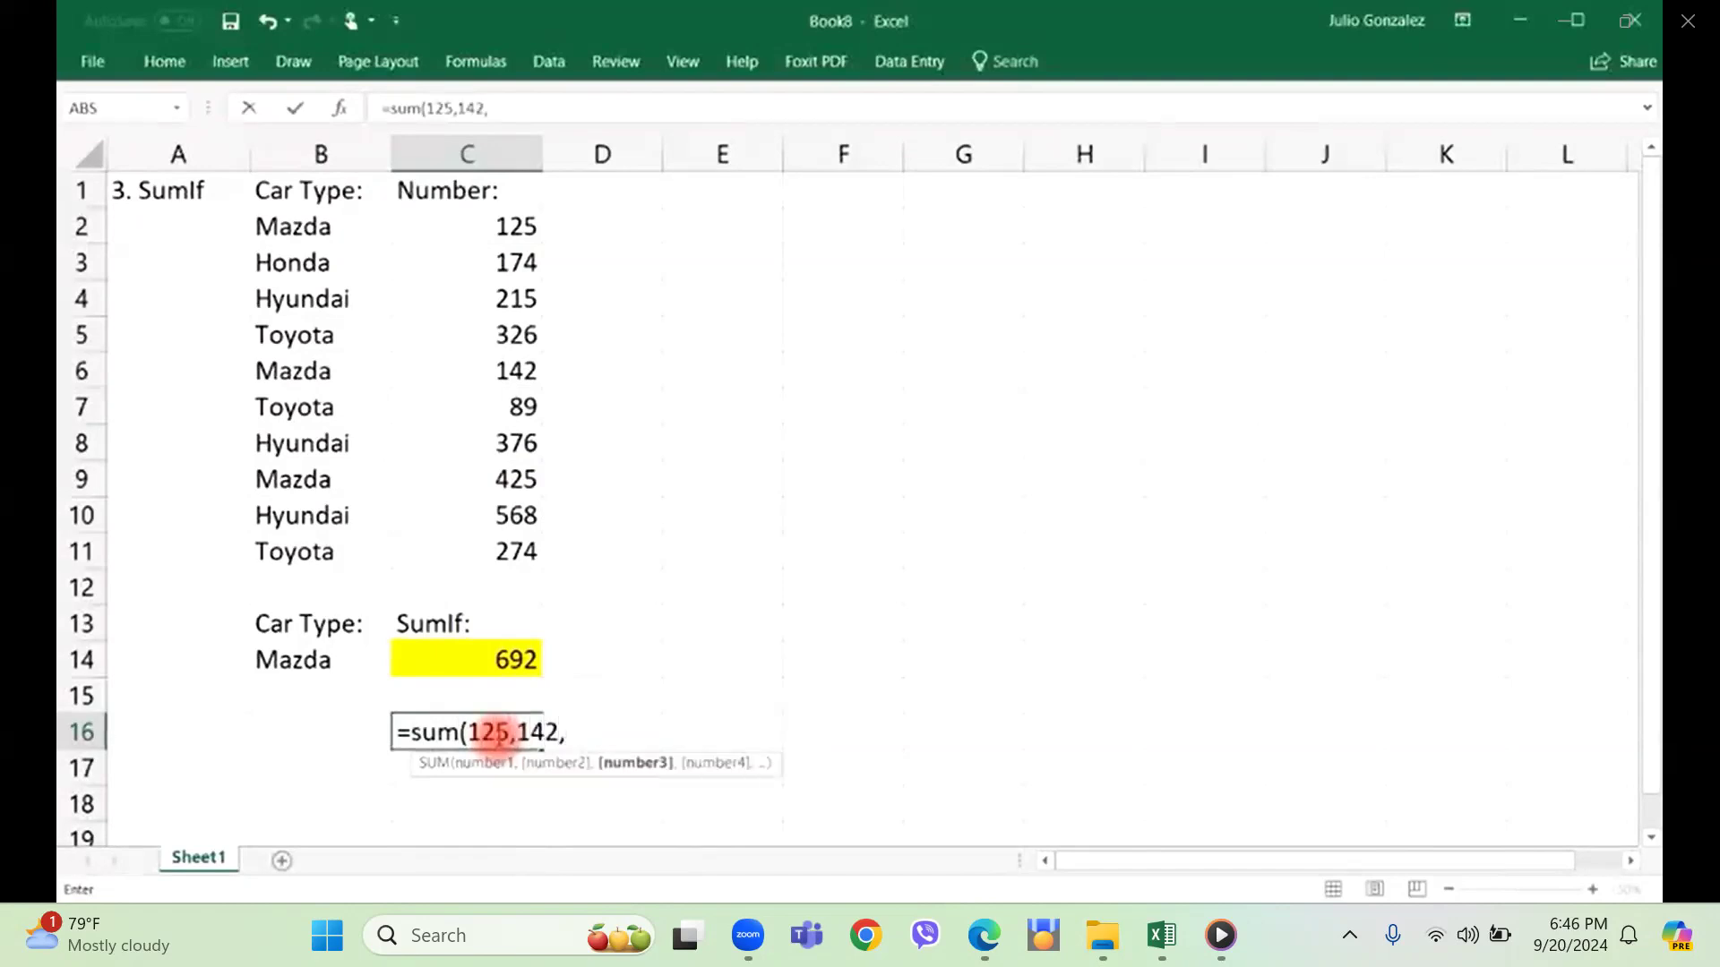
{"action": "type", "text": "425)"}
{"action": "key", "text": "Return"}
{"action": "left_click", "coordinate": [504, 732]}
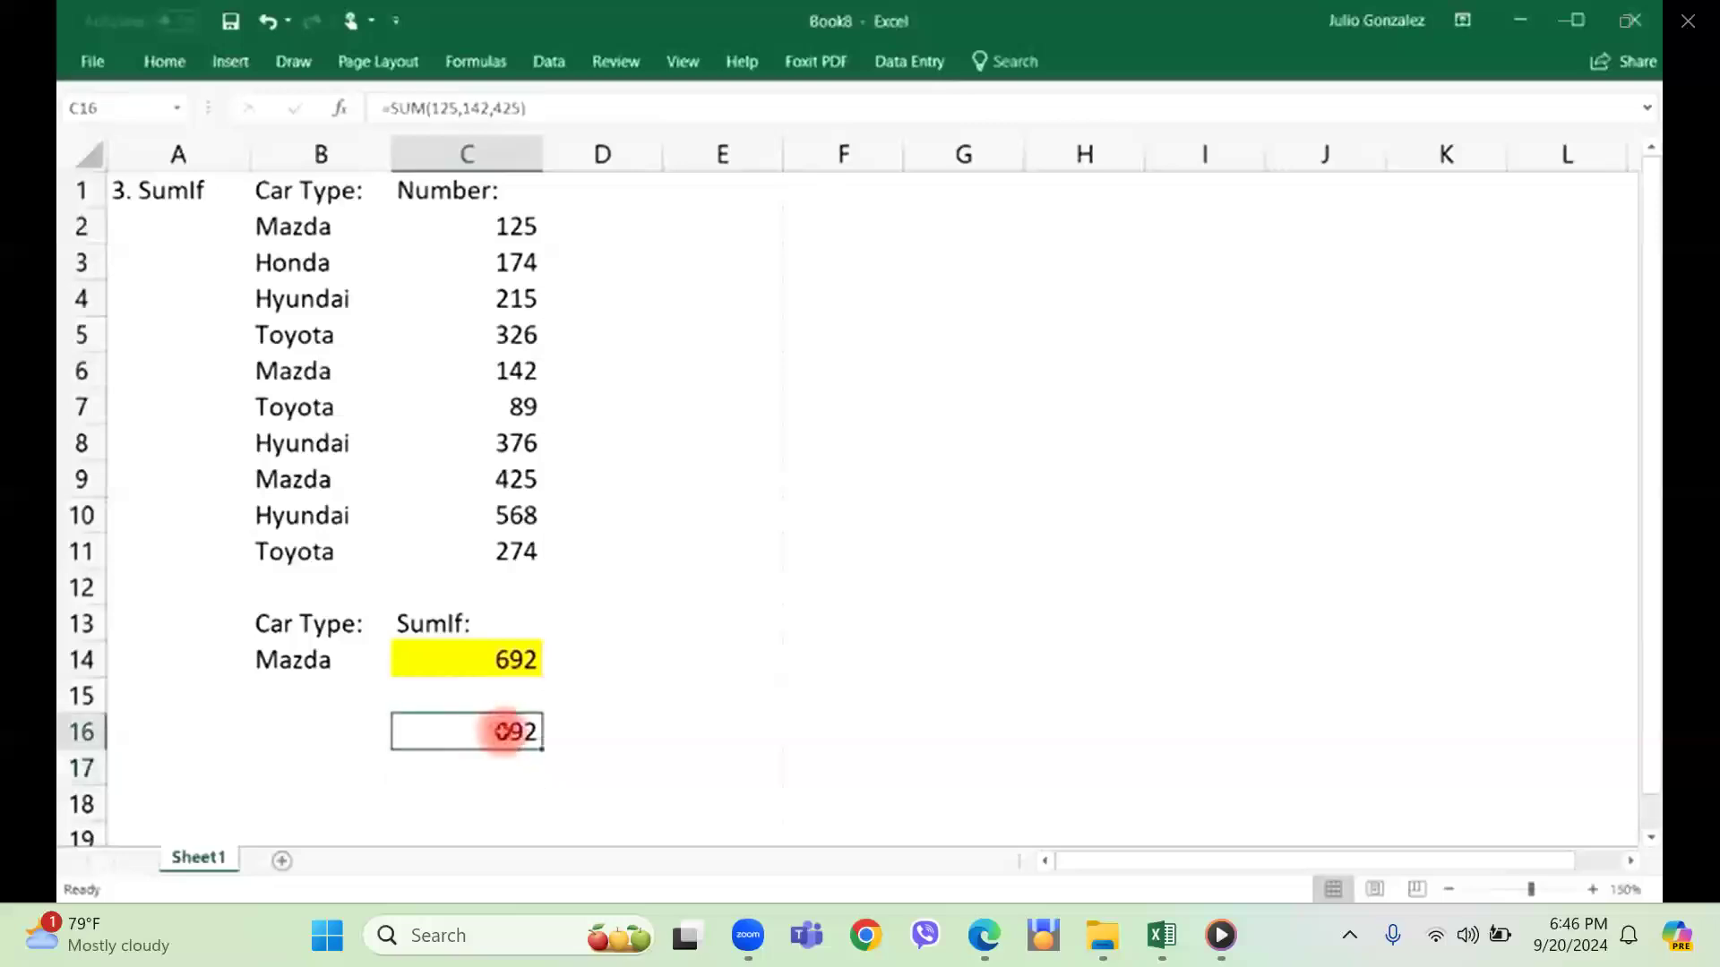
{"action": "key", "text": "Delete"}
Change the car type in cell B14 to "Honda" and check the Honda entry in row 3.
{"action": "left_click", "coordinate": [292, 660]}
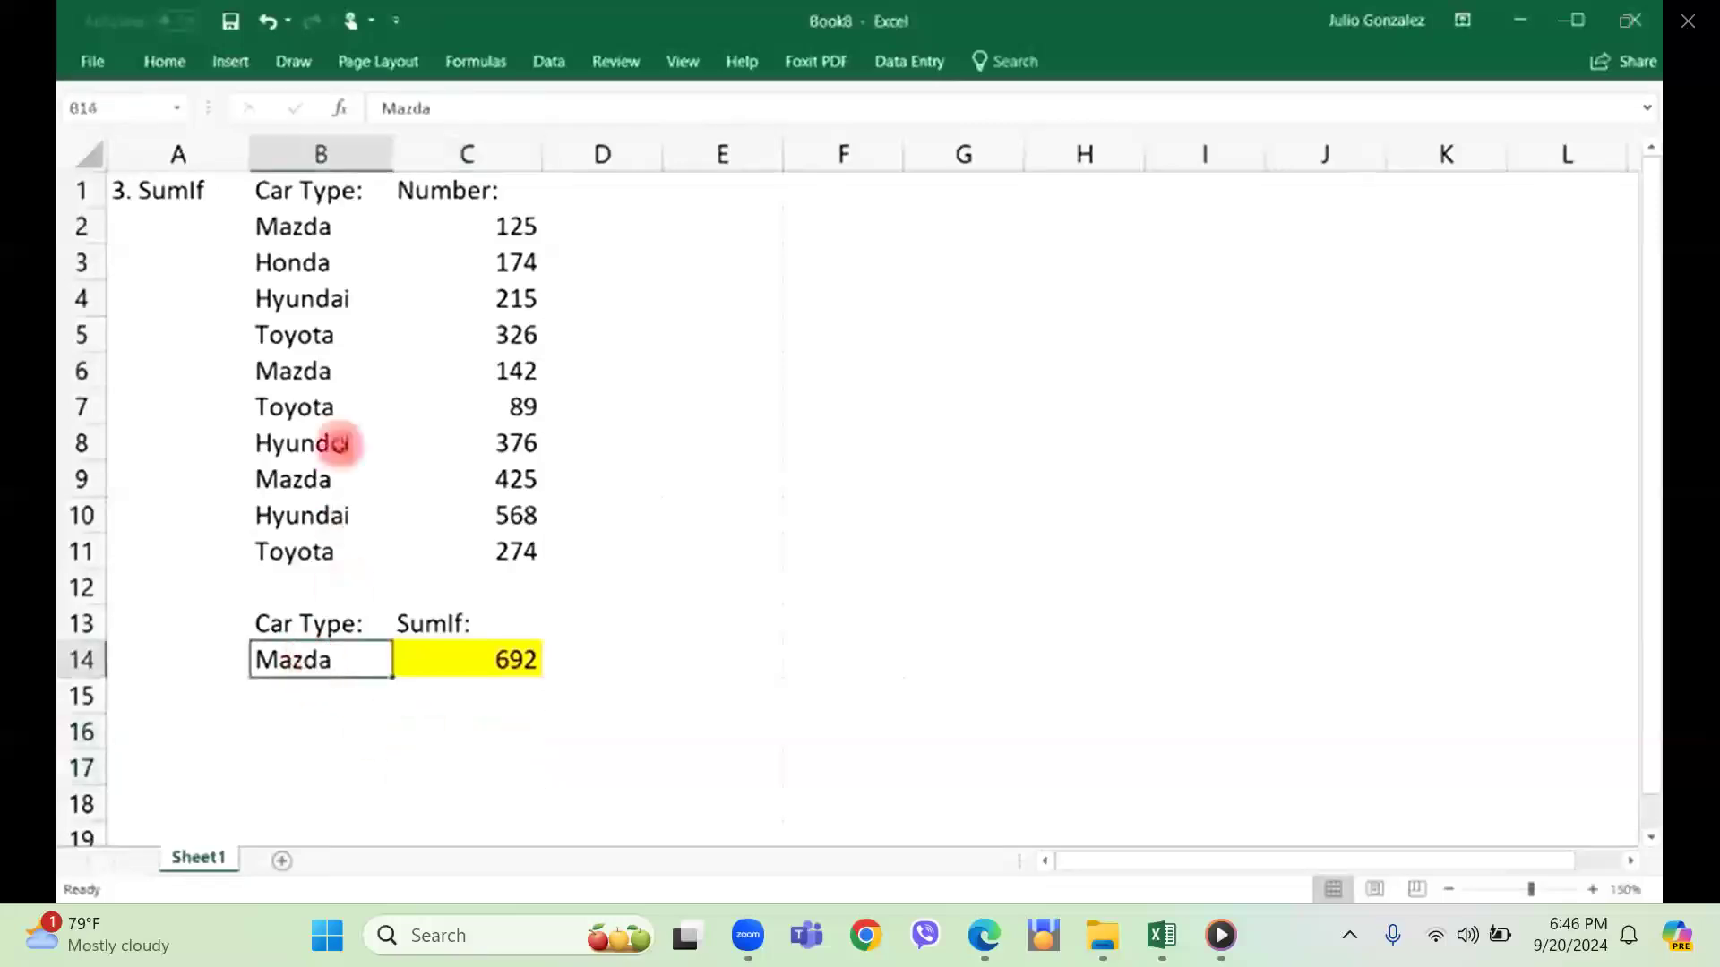
{"action": "type", "text": "Ho"}
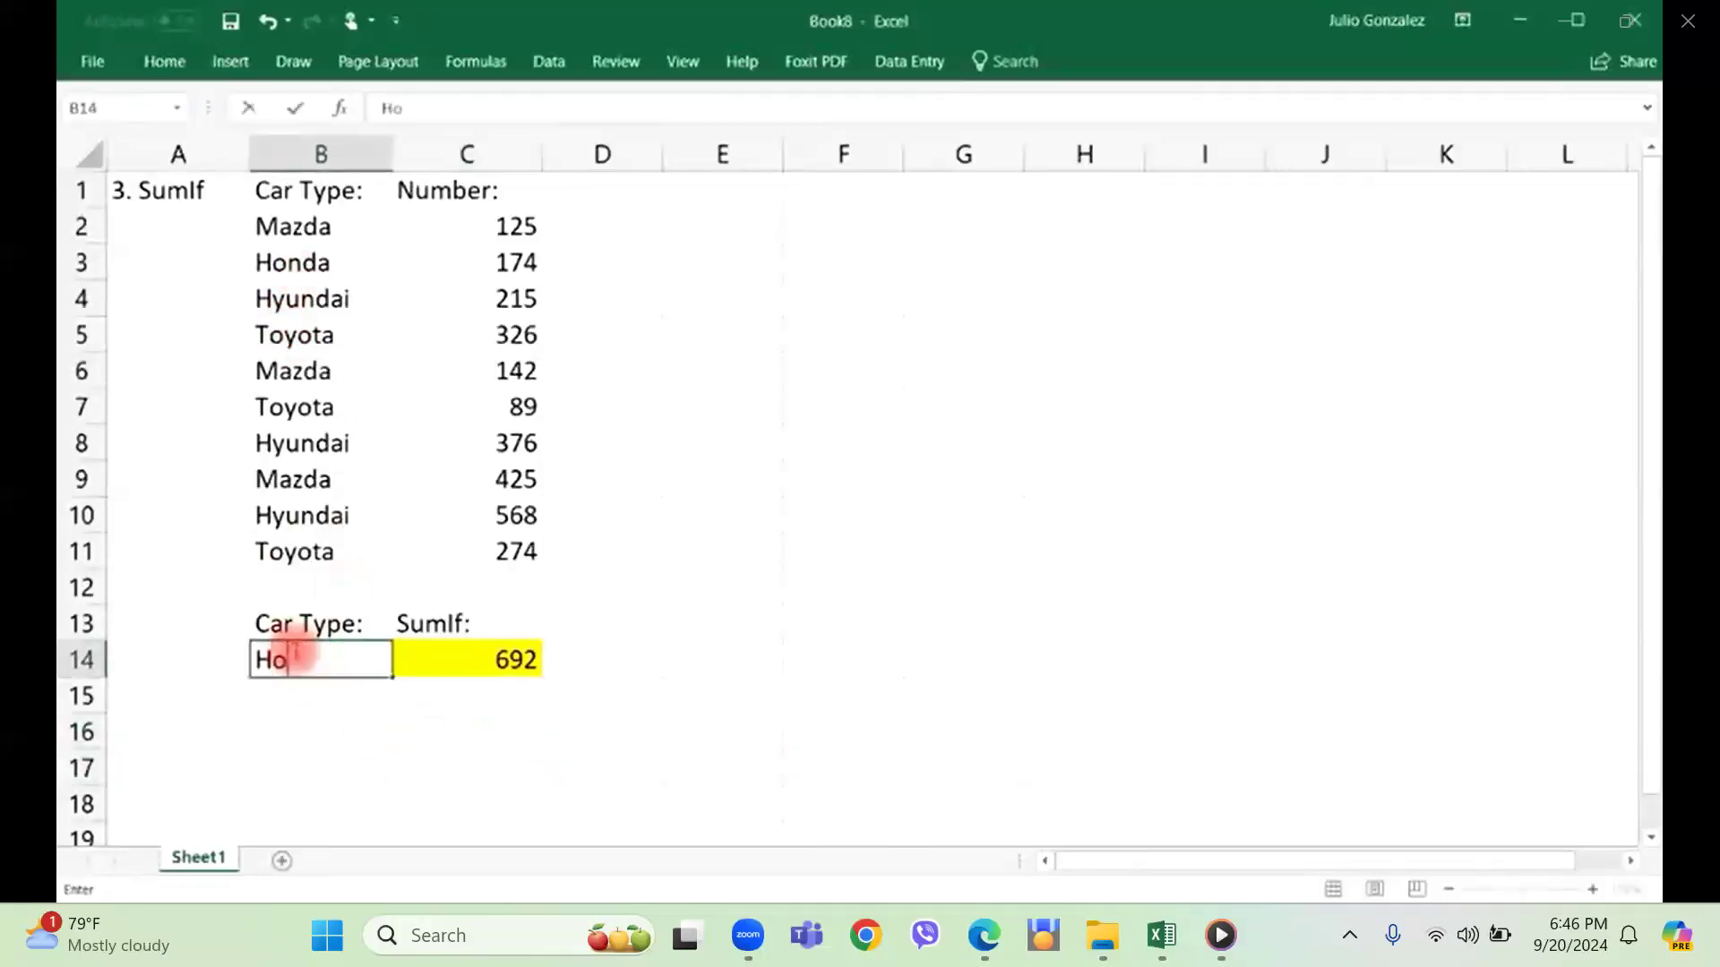
{"action": "type", "text": "nda"}
{"action": "key", "text": "Return"}
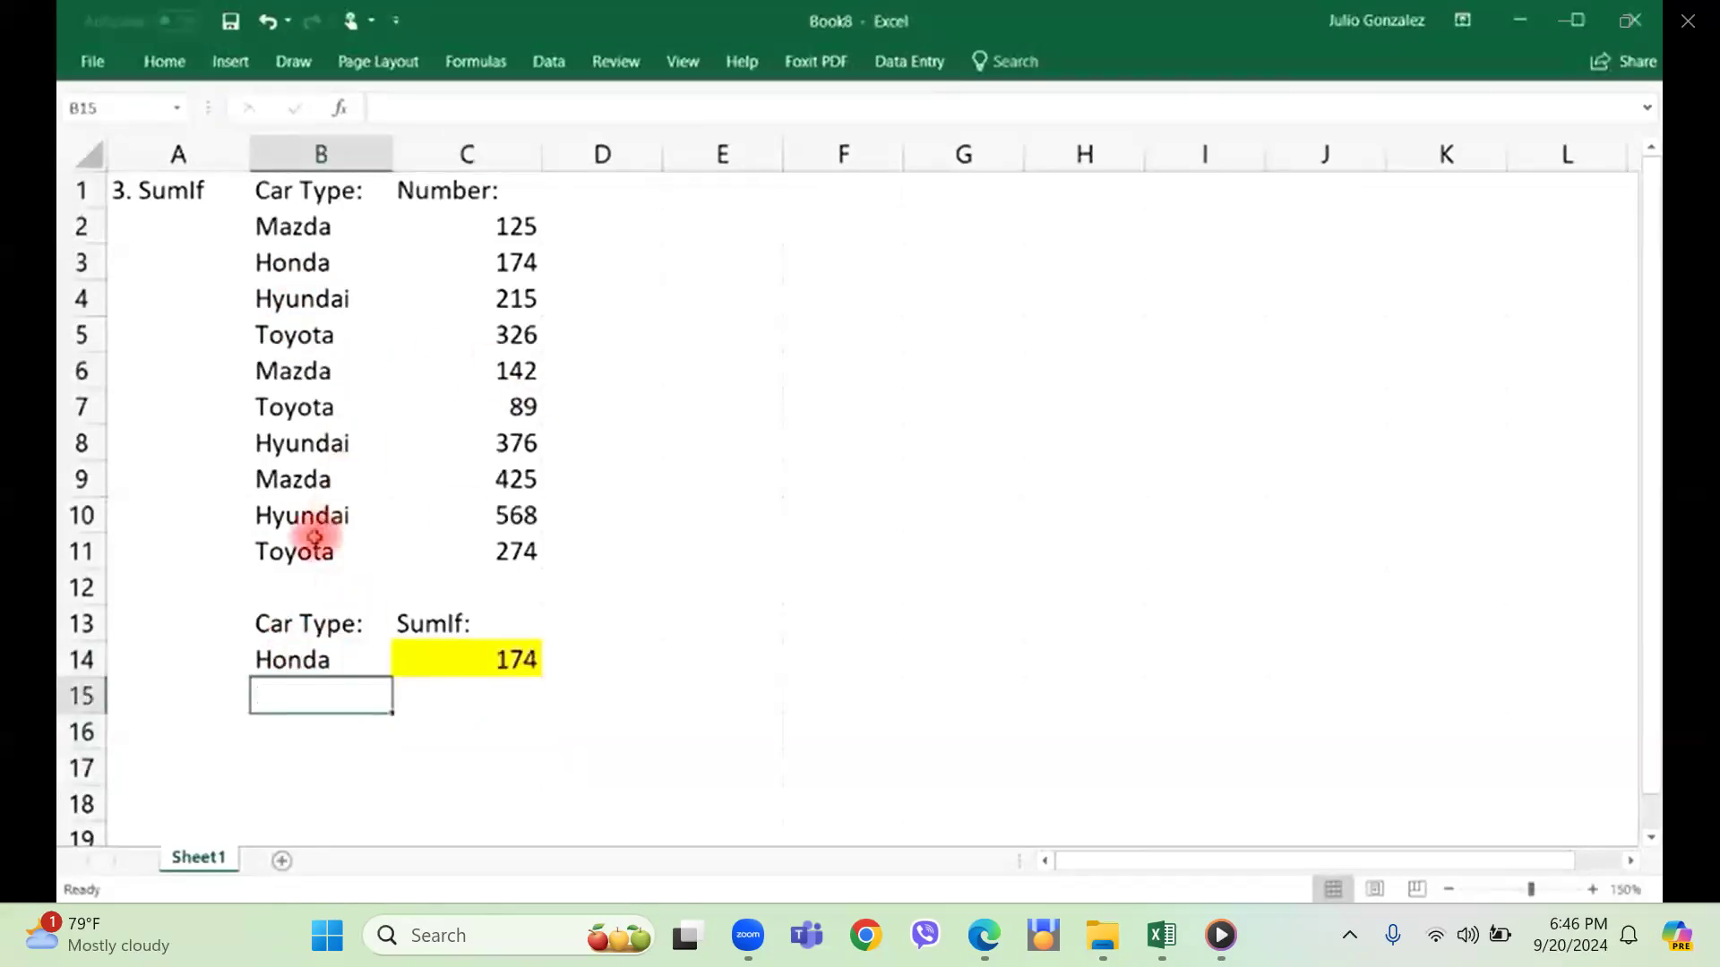
{"action": "left_click", "coordinate": [319, 263]}
{"action": "left_click", "coordinate": [519, 263]}
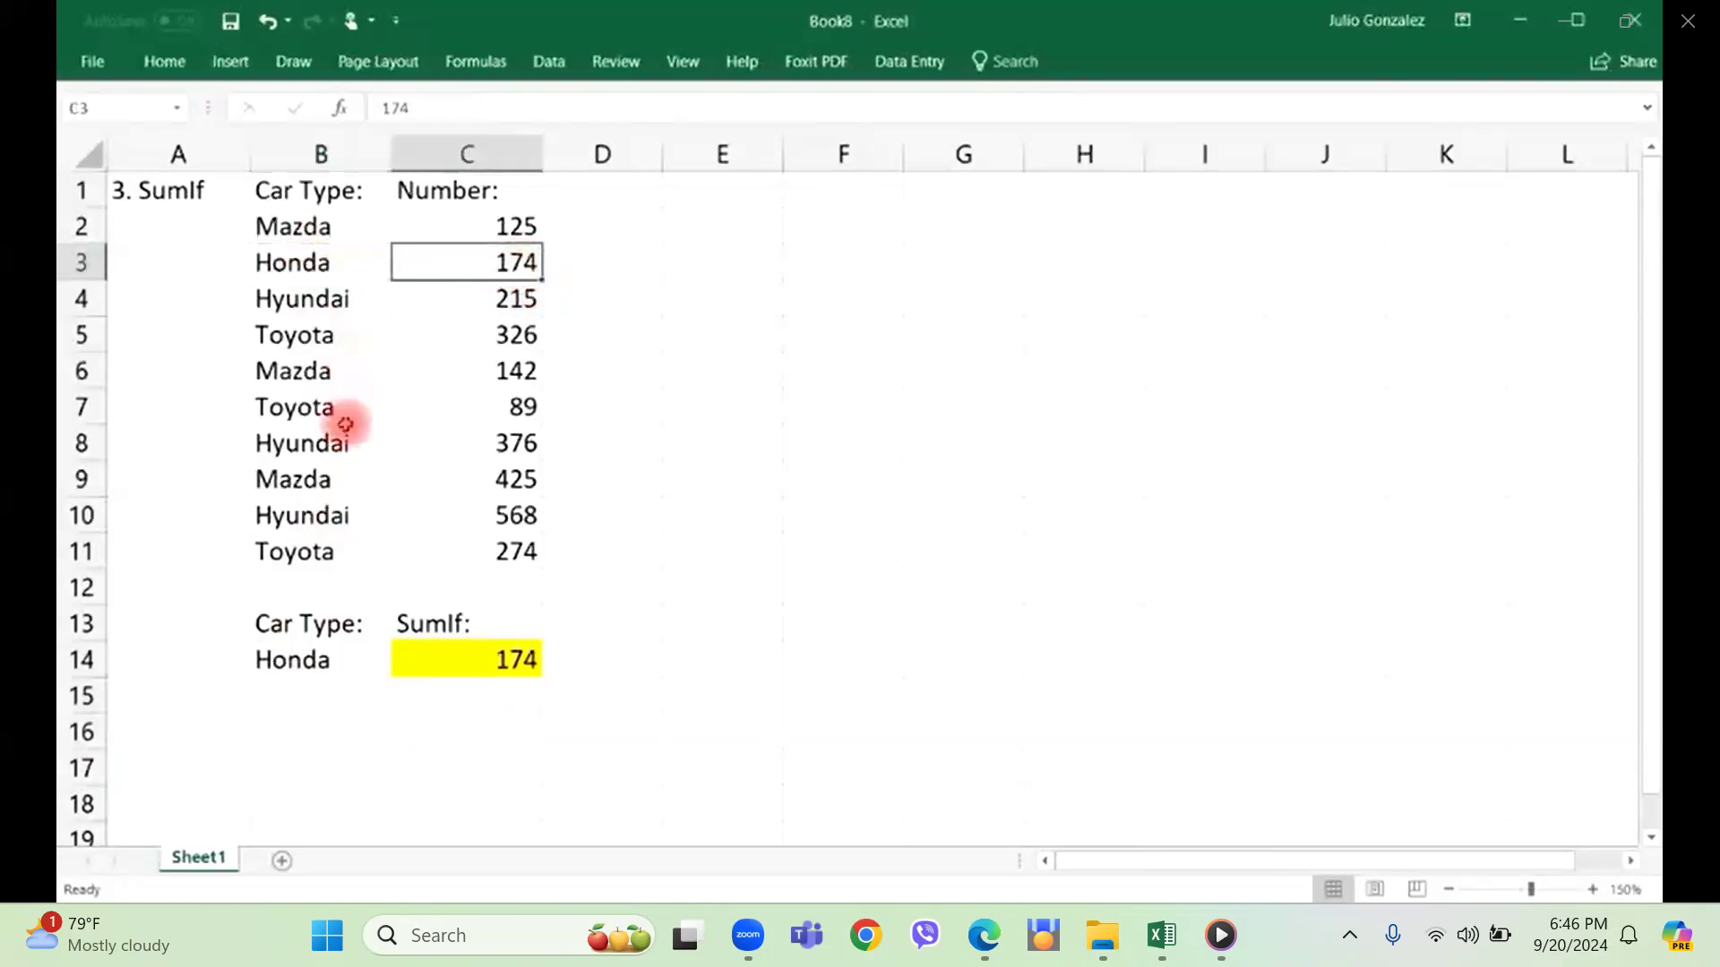
Change the car type in cell B14 to "Toyota" and select the Toyota entries with their numbers in rows 5, 7 and 11.
{"action": "left_click", "coordinate": [336, 661]}
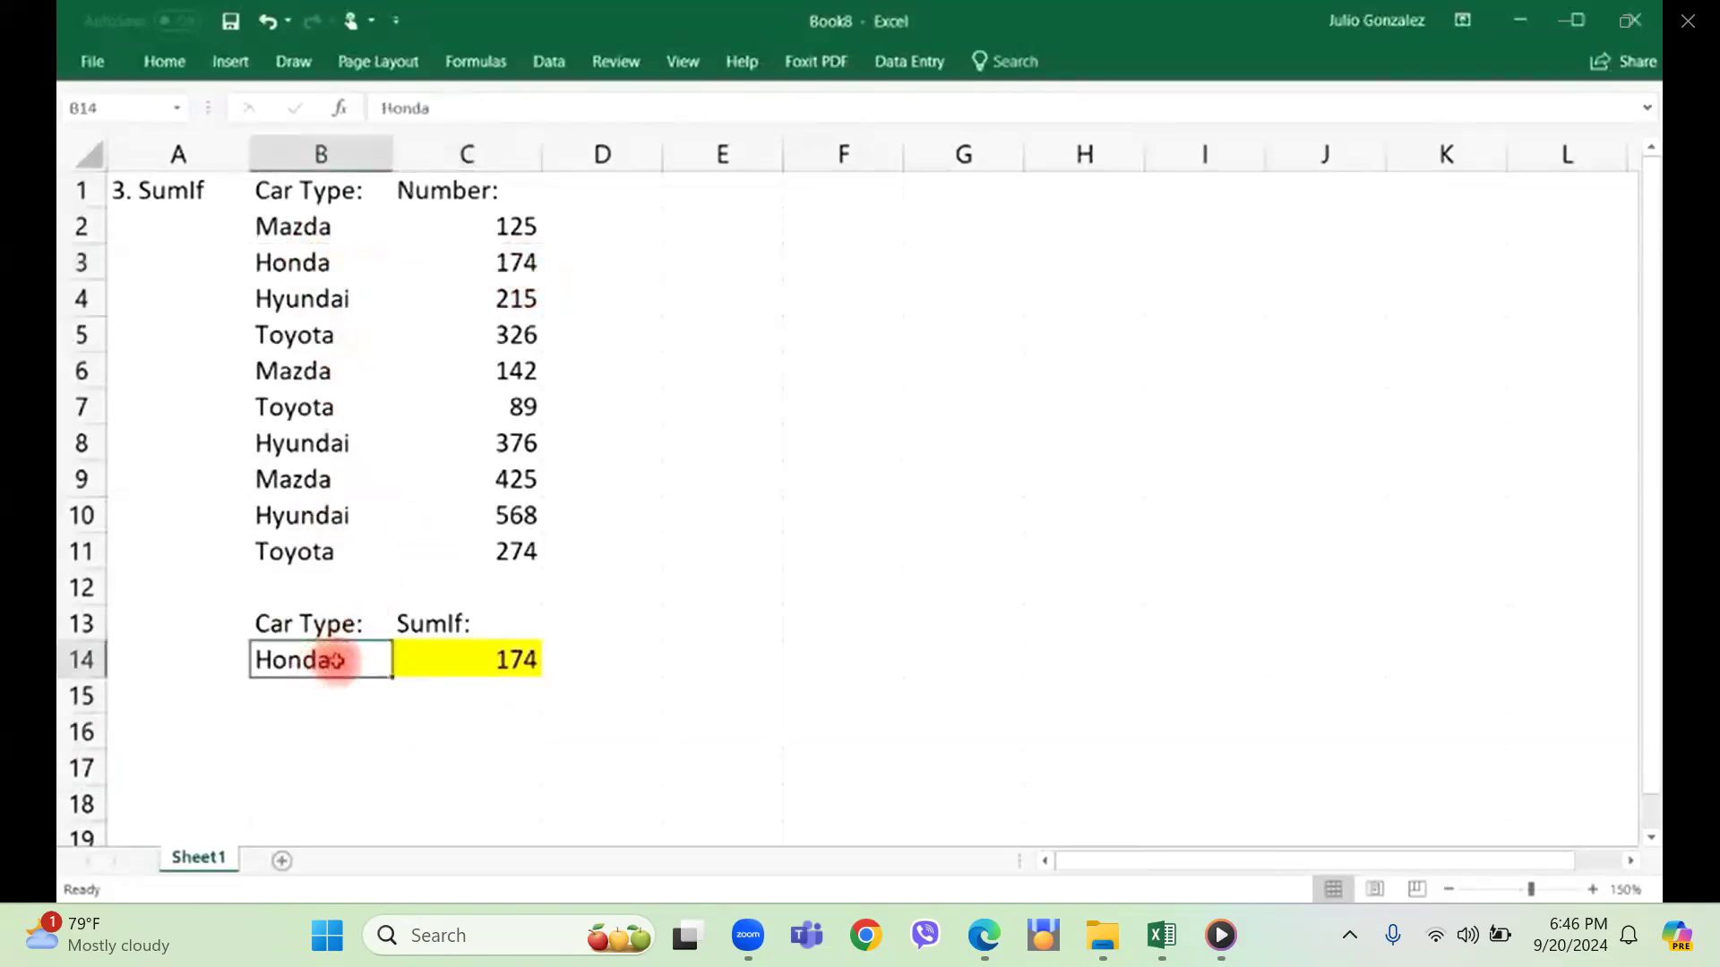
{"action": "type", "text": "Toyota"}
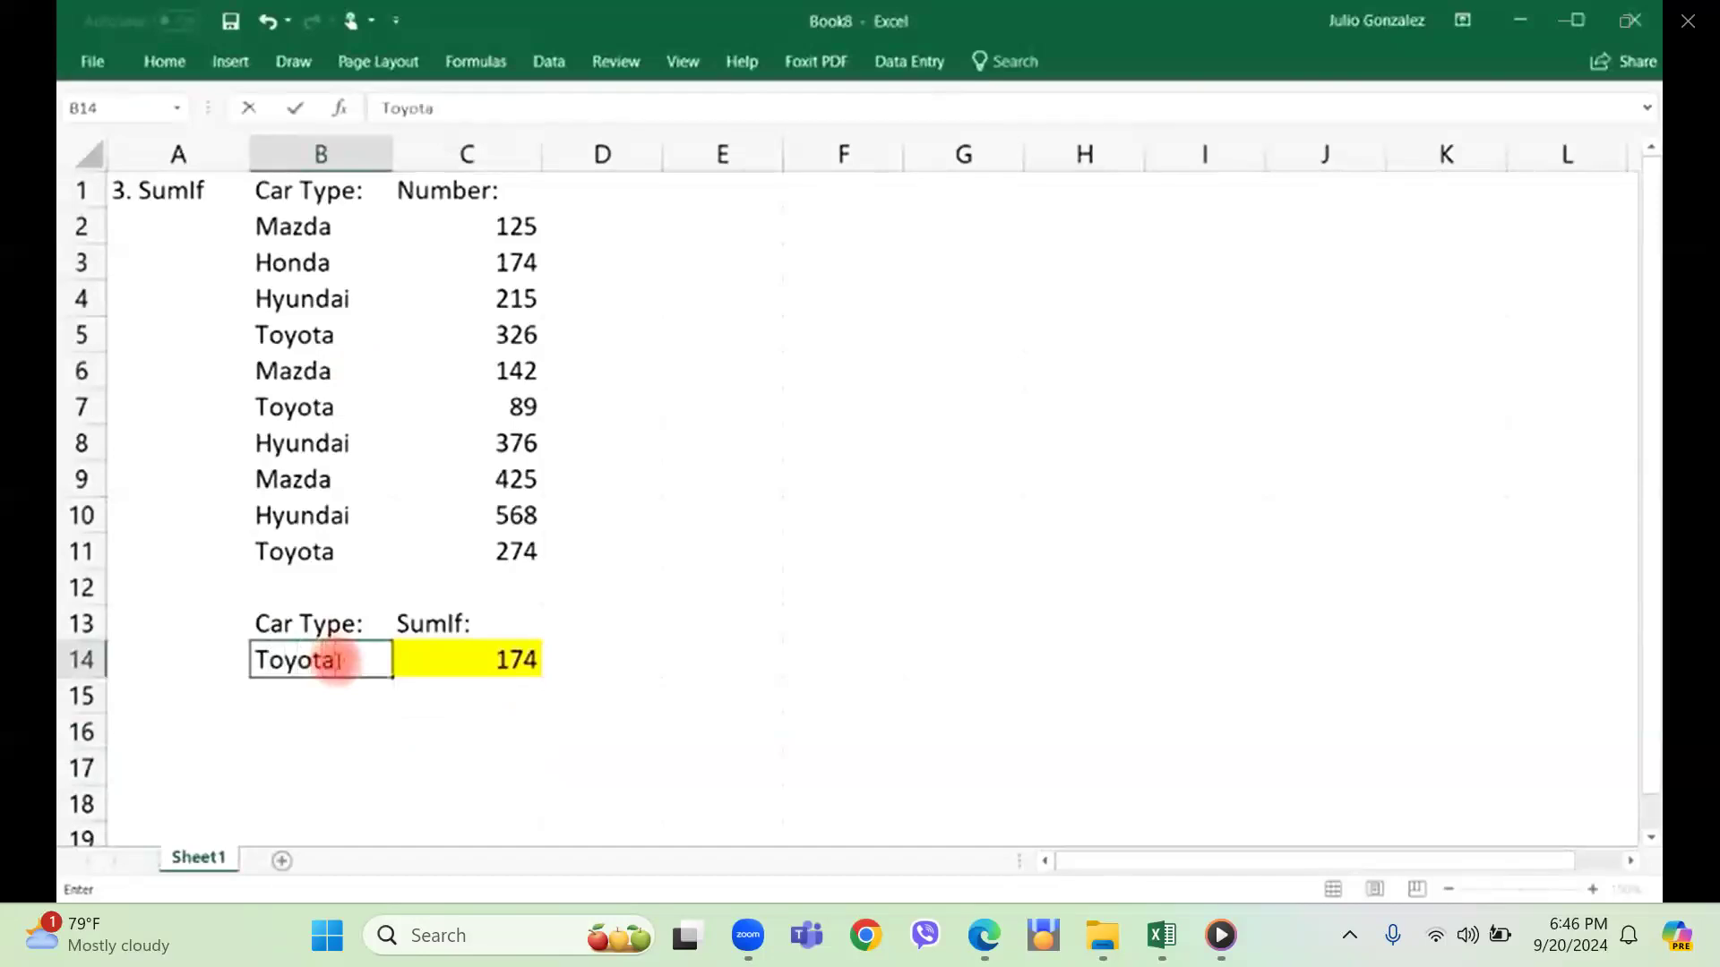
{"action": "key", "text": "Return"}
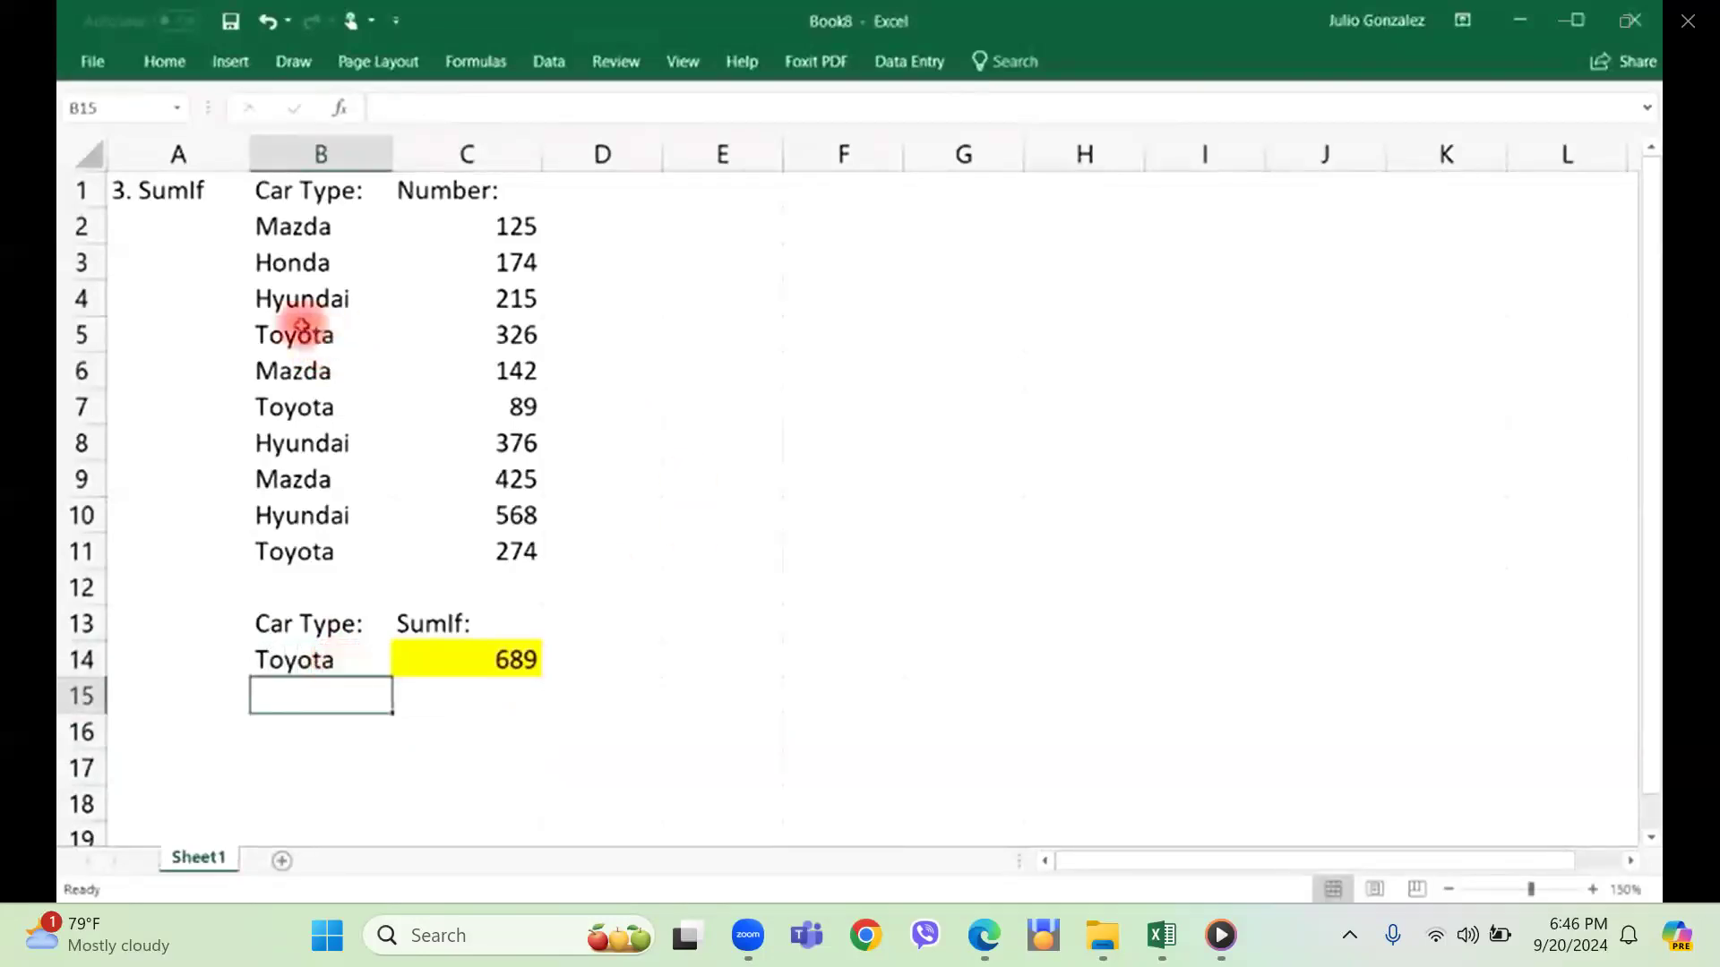
{"action": "left_click_drag", "start_coordinate": [334, 342], "coordinate": [463, 334]}
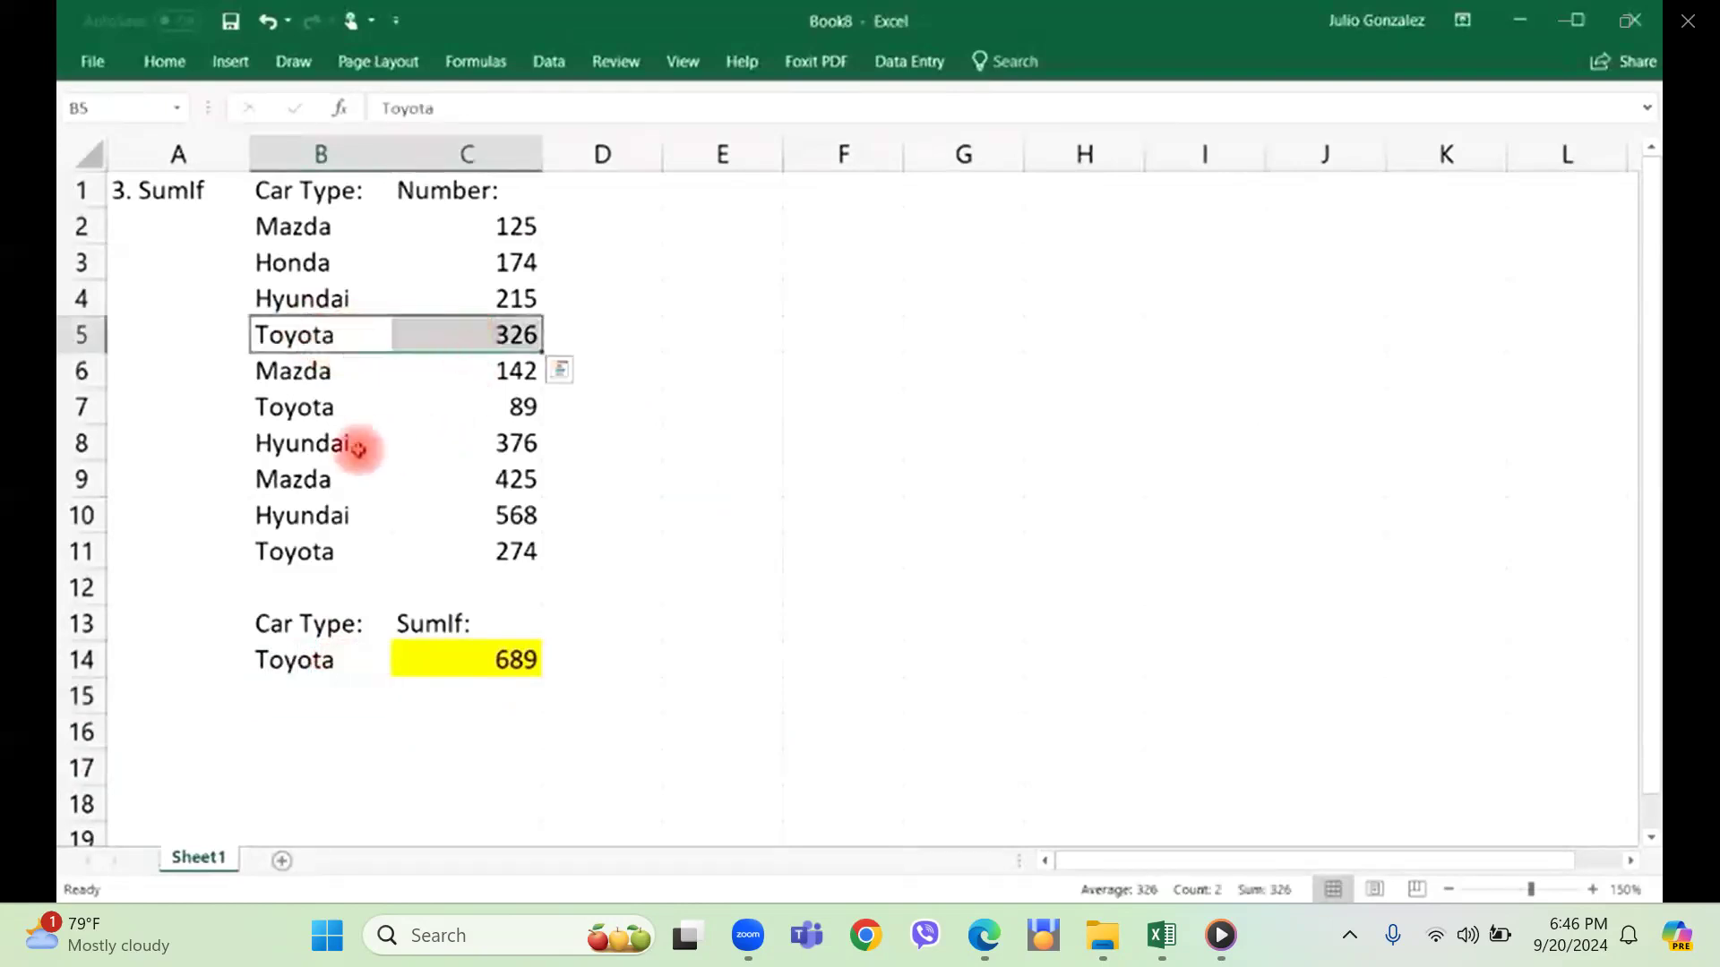
{"action": "left_click_drag", "start_coordinate": [291, 416], "coordinate": [430, 411]}
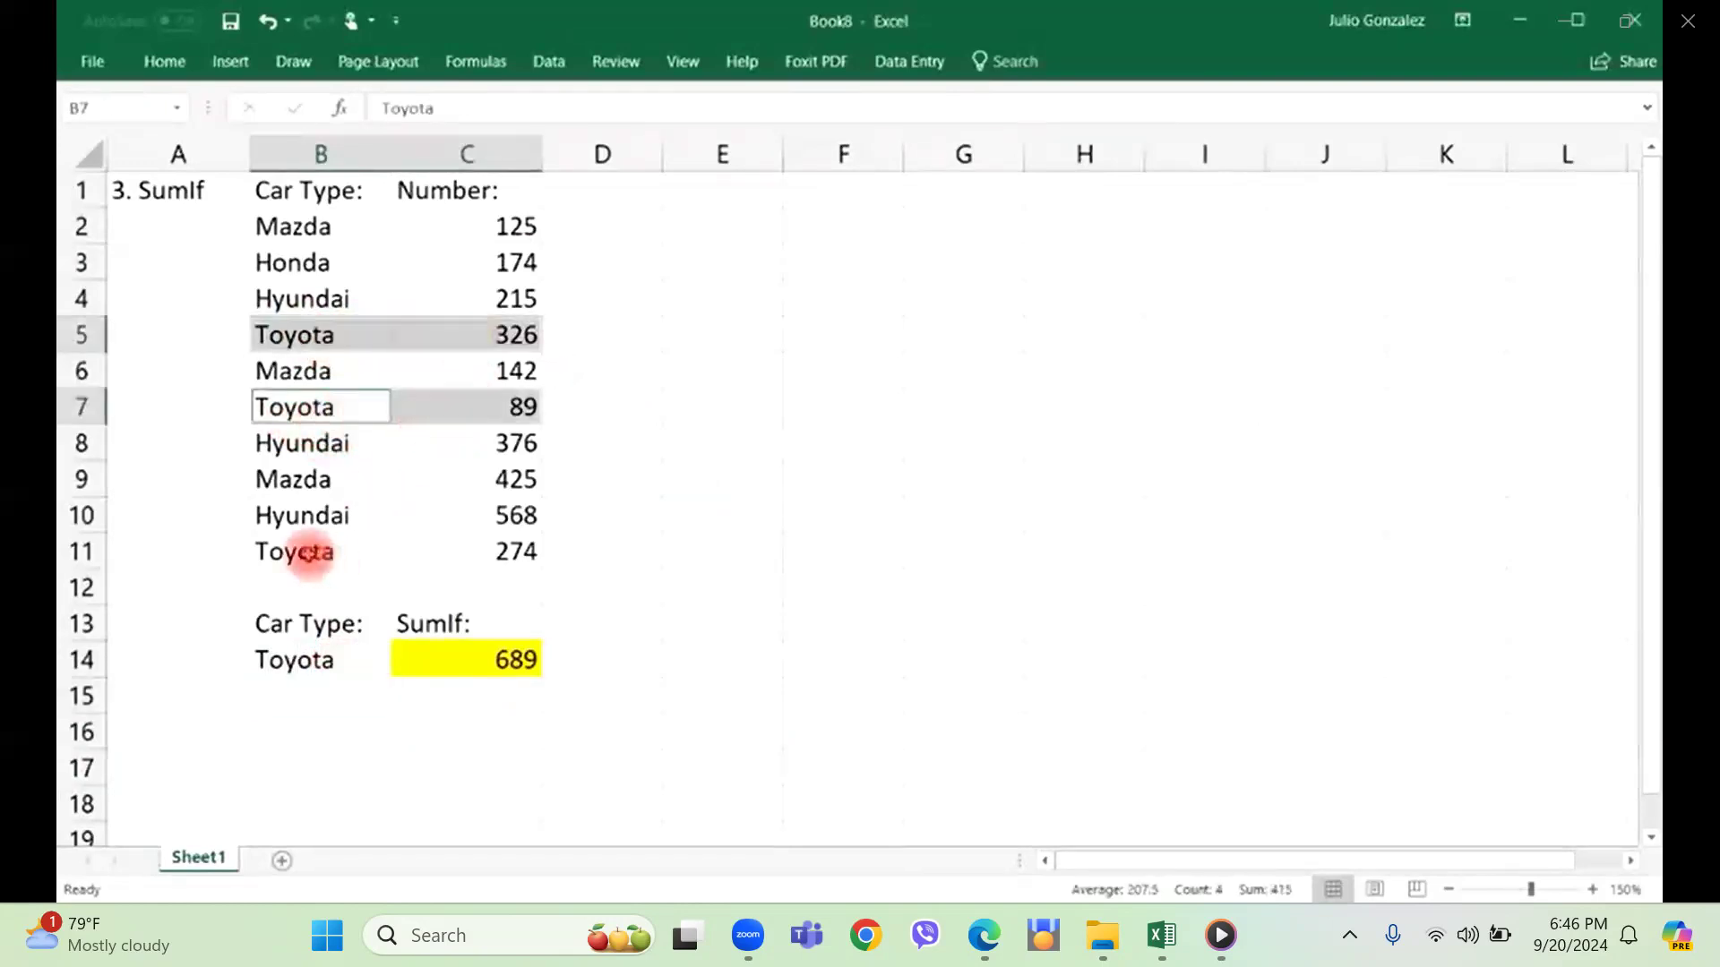
{"action": "left_click_drag", "start_coordinate": [299, 549], "coordinate": [430, 548]}
Cross-check the Toyota total in cell C16 with =326+89+274 and clear the cell.
{"action": "left_click", "coordinate": [491, 726]}
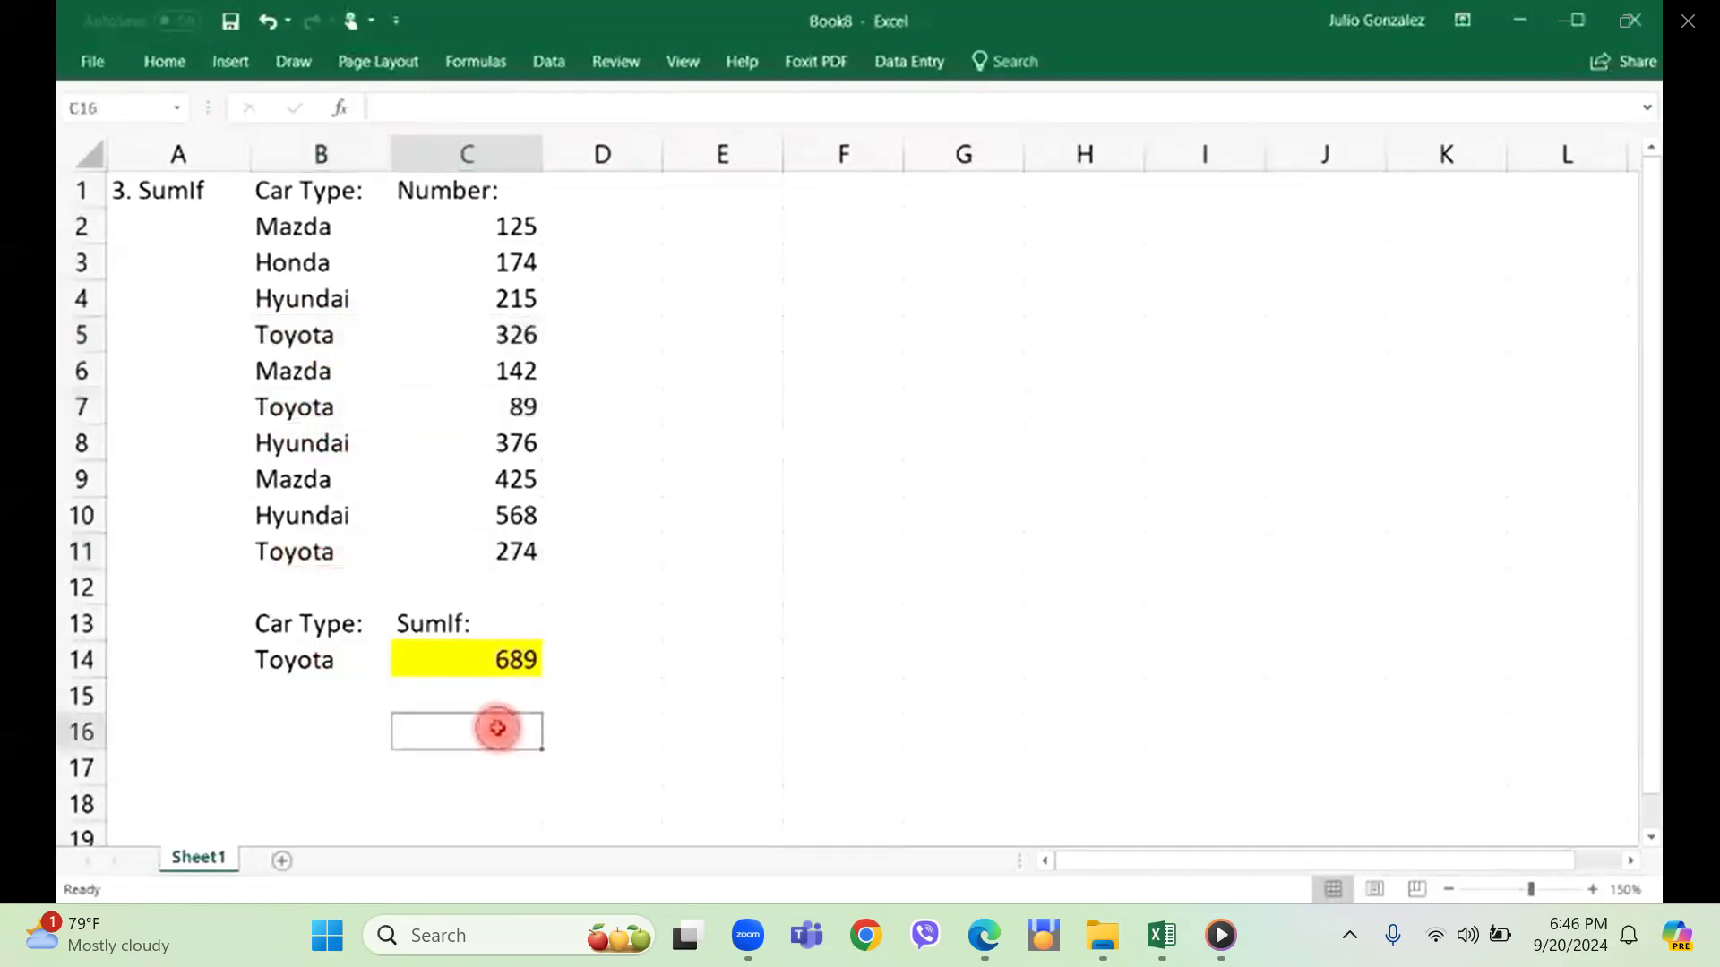
{"action": "type", "text": "=326+89+274"}
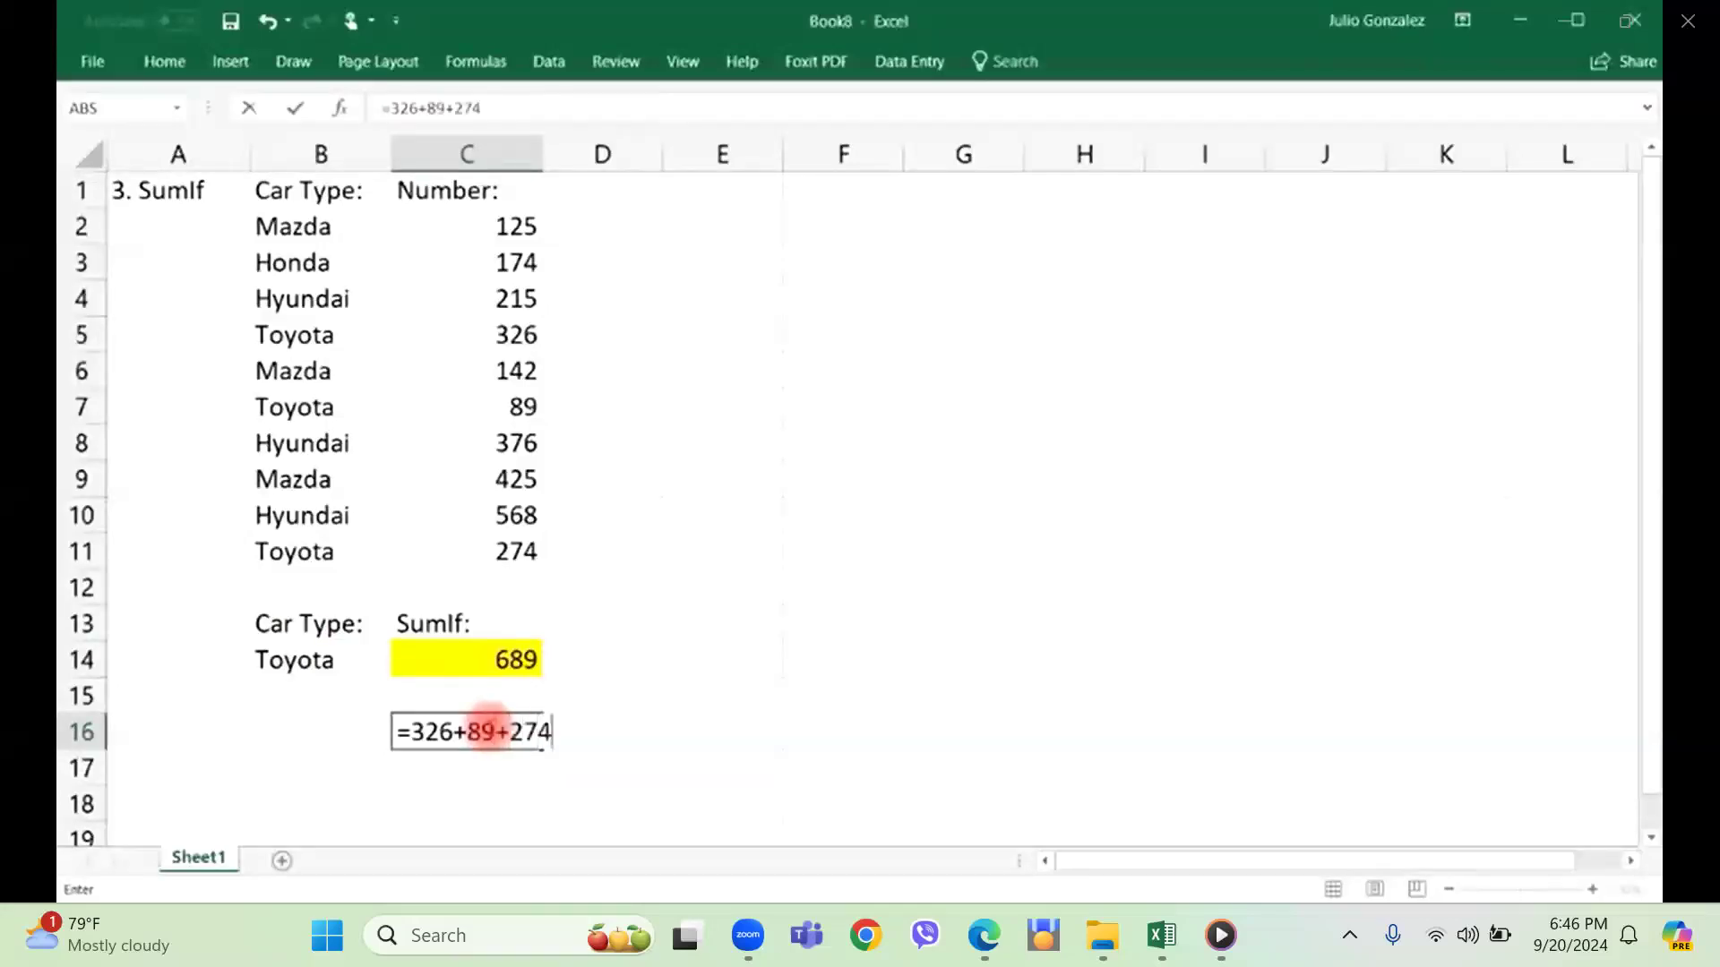
{"action": "key", "text": "Return"}
{"action": "left_click", "coordinate": [488, 728]}
{"action": "key", "text": "Delete"}
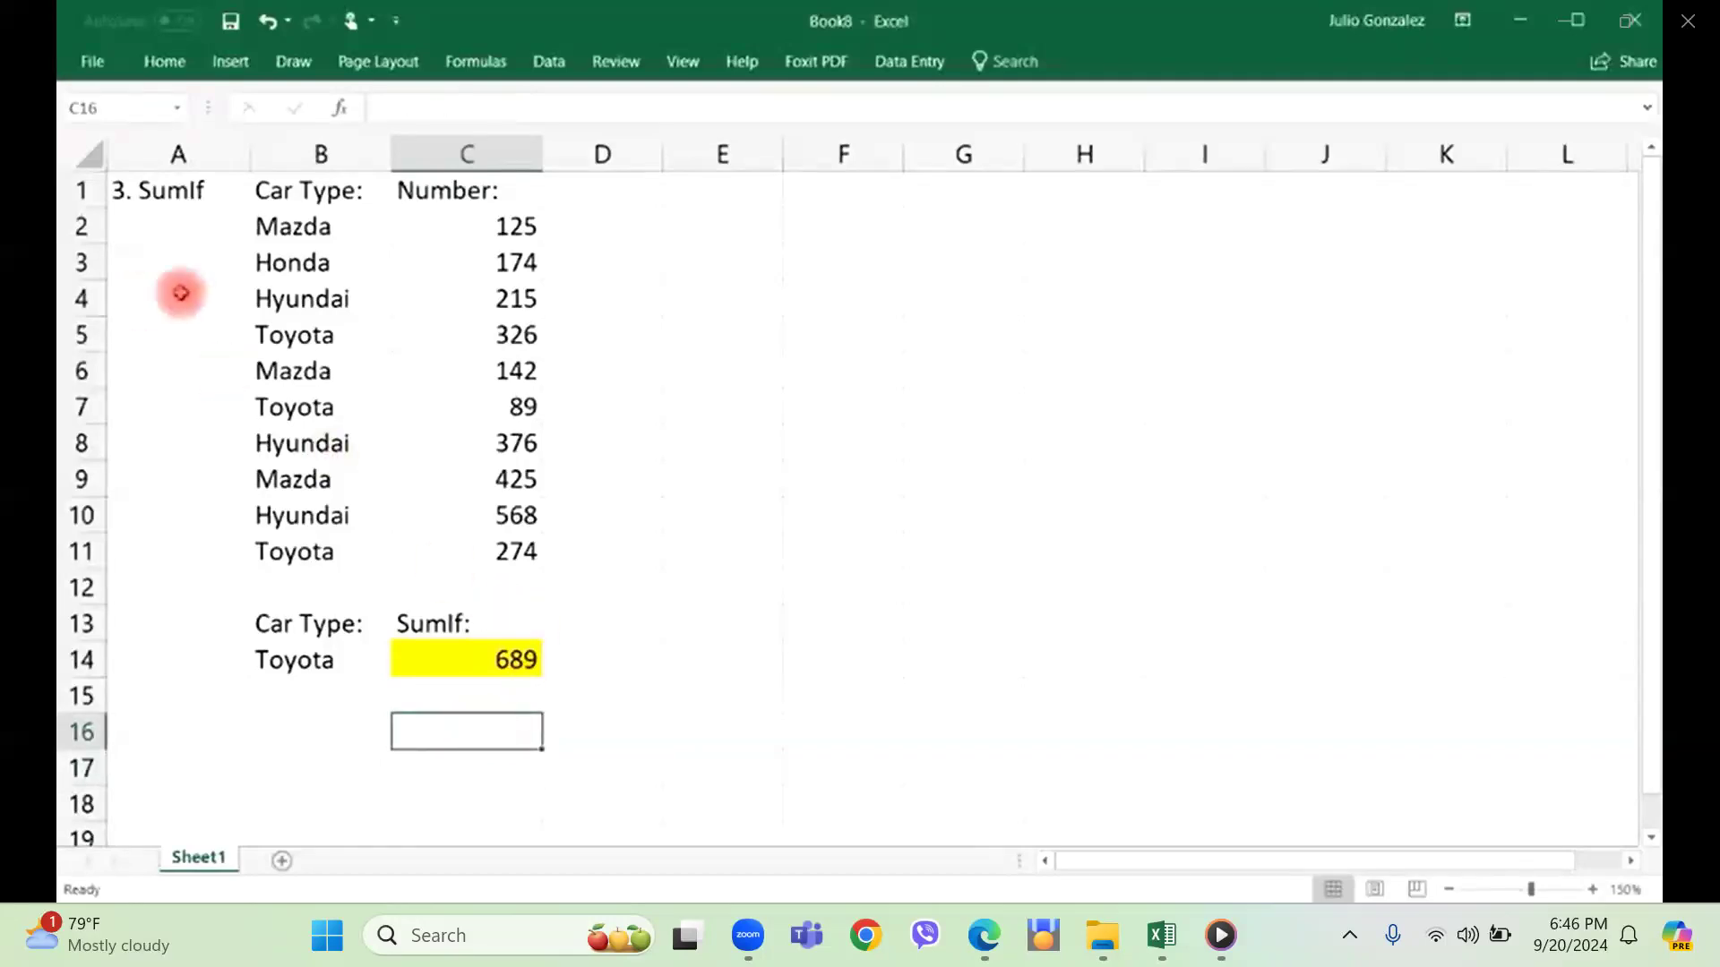
Review the car types in column B and the numbers in column C that the SUMIF formula uses.
{"action": "left_click_drag", "start_coordinate": [334, 220], "coordinate": [315, 519]}
{"action": "left_click", "coordinate": [296, 550]}
{"action": "left_click_drag", "start_coordinate": [492, 224], "coordinate": [515, 587]}
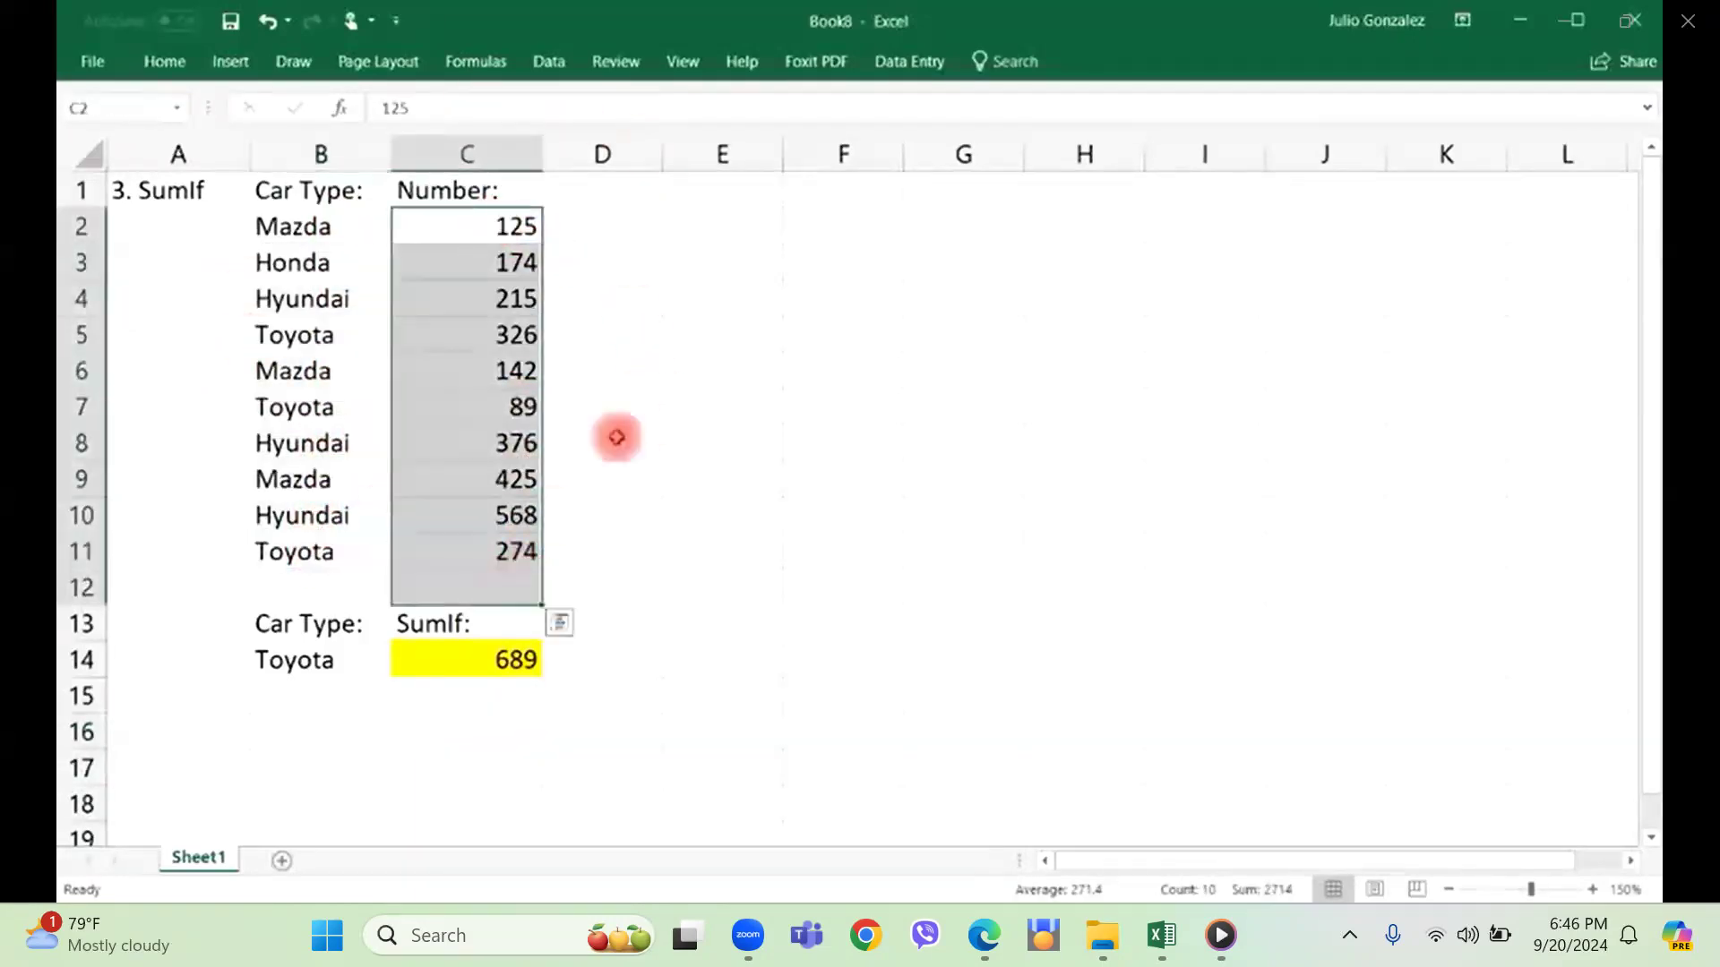
{"action": "left_click", "coordinate": [465, 705]}
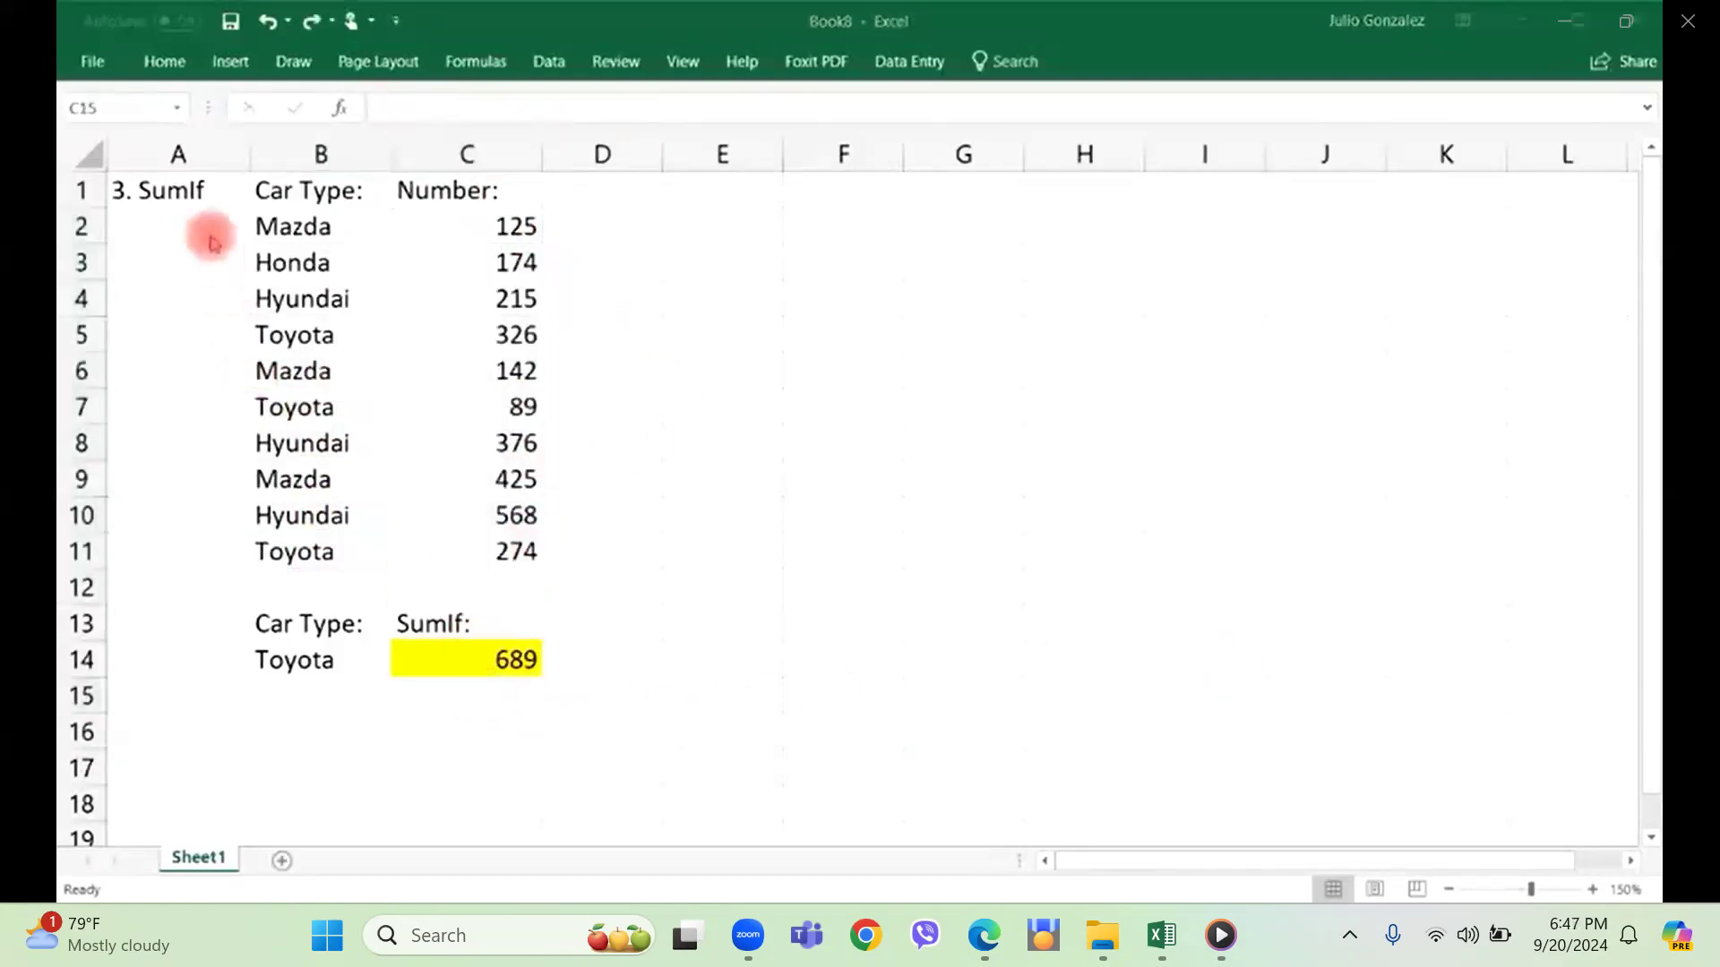
Change the heading in cell A1 to "4. Count".
{"action": "left_click", "coordinate": [200, 189]}
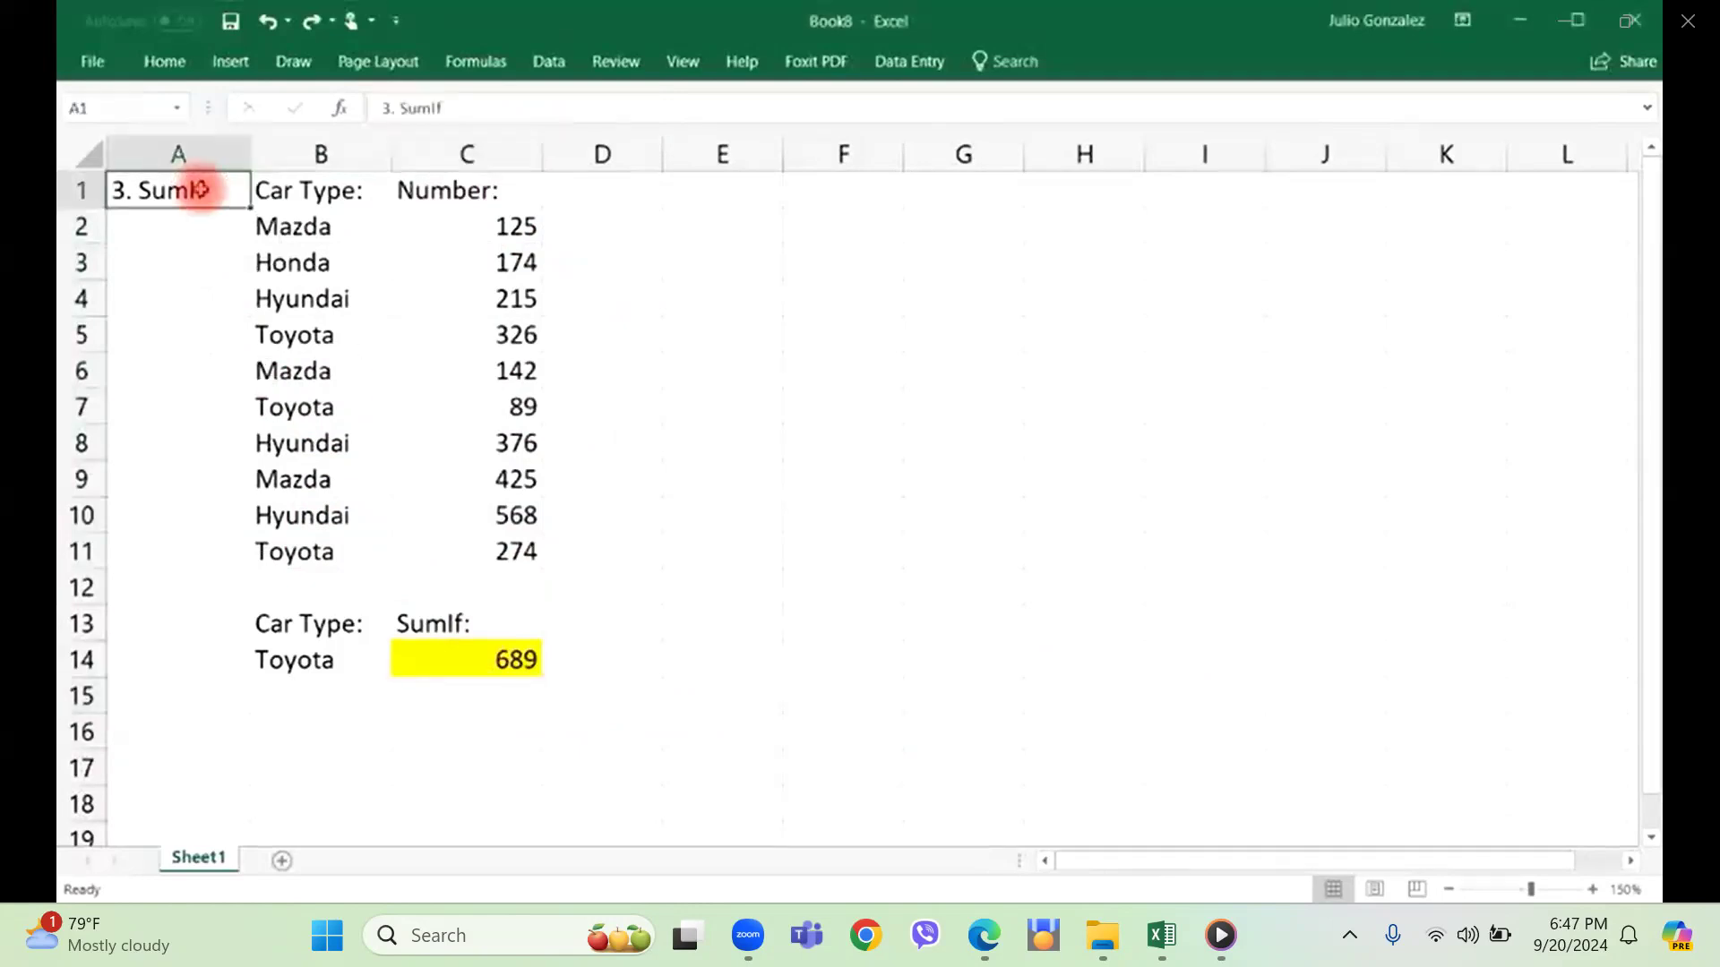
{"action": "type", "text": "4. Cou"}
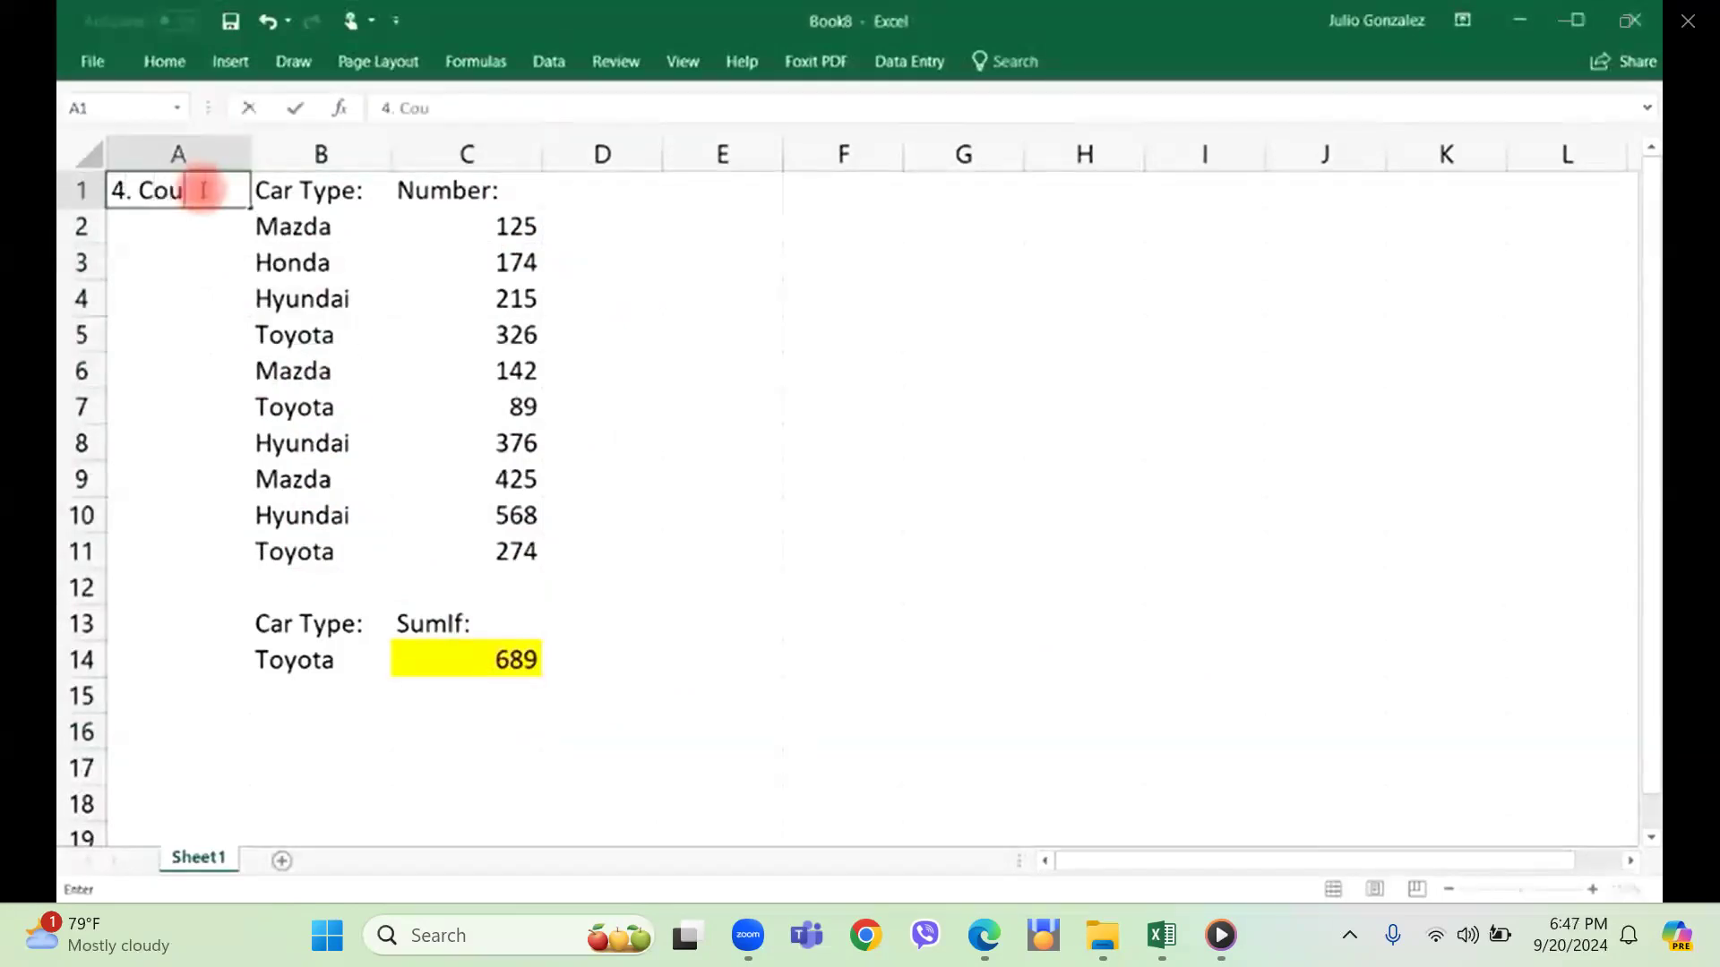
{"action": "type", "text": "nt"}
{"action": "key", "text": "Return"}
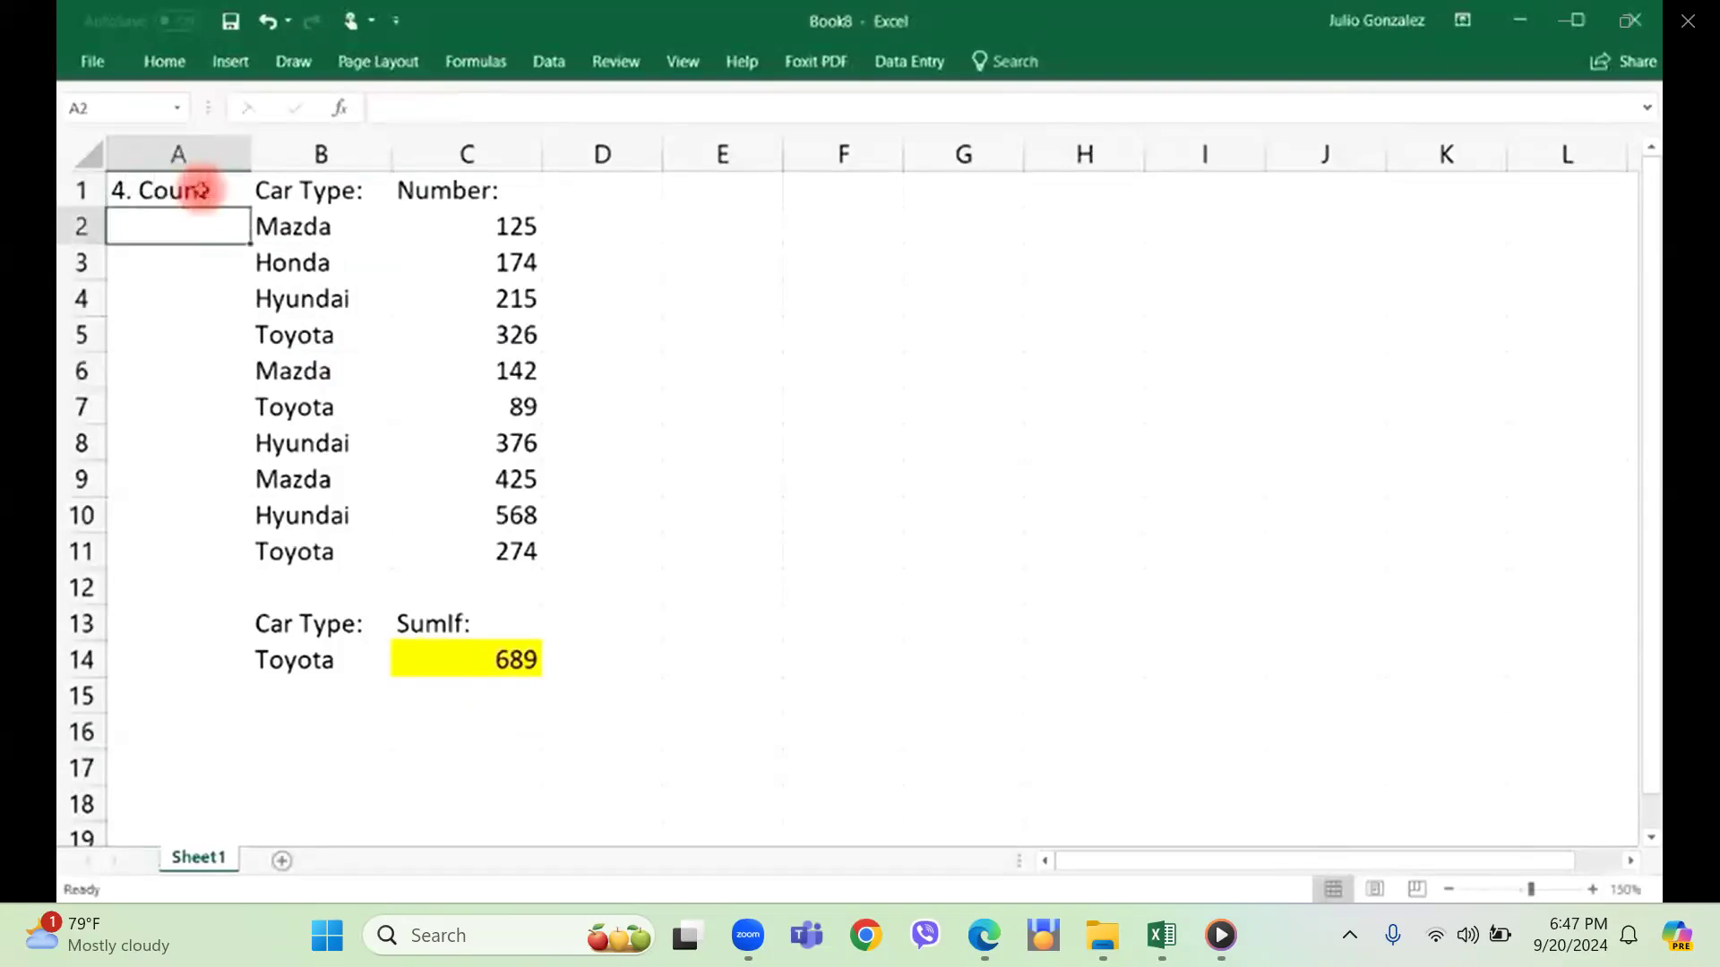
Enter the label "Count:" in cell C16, below the SumIf result.
{"action": "left_click", "coordinate": [508, 730]}
{"action": "type", "text": "C"}
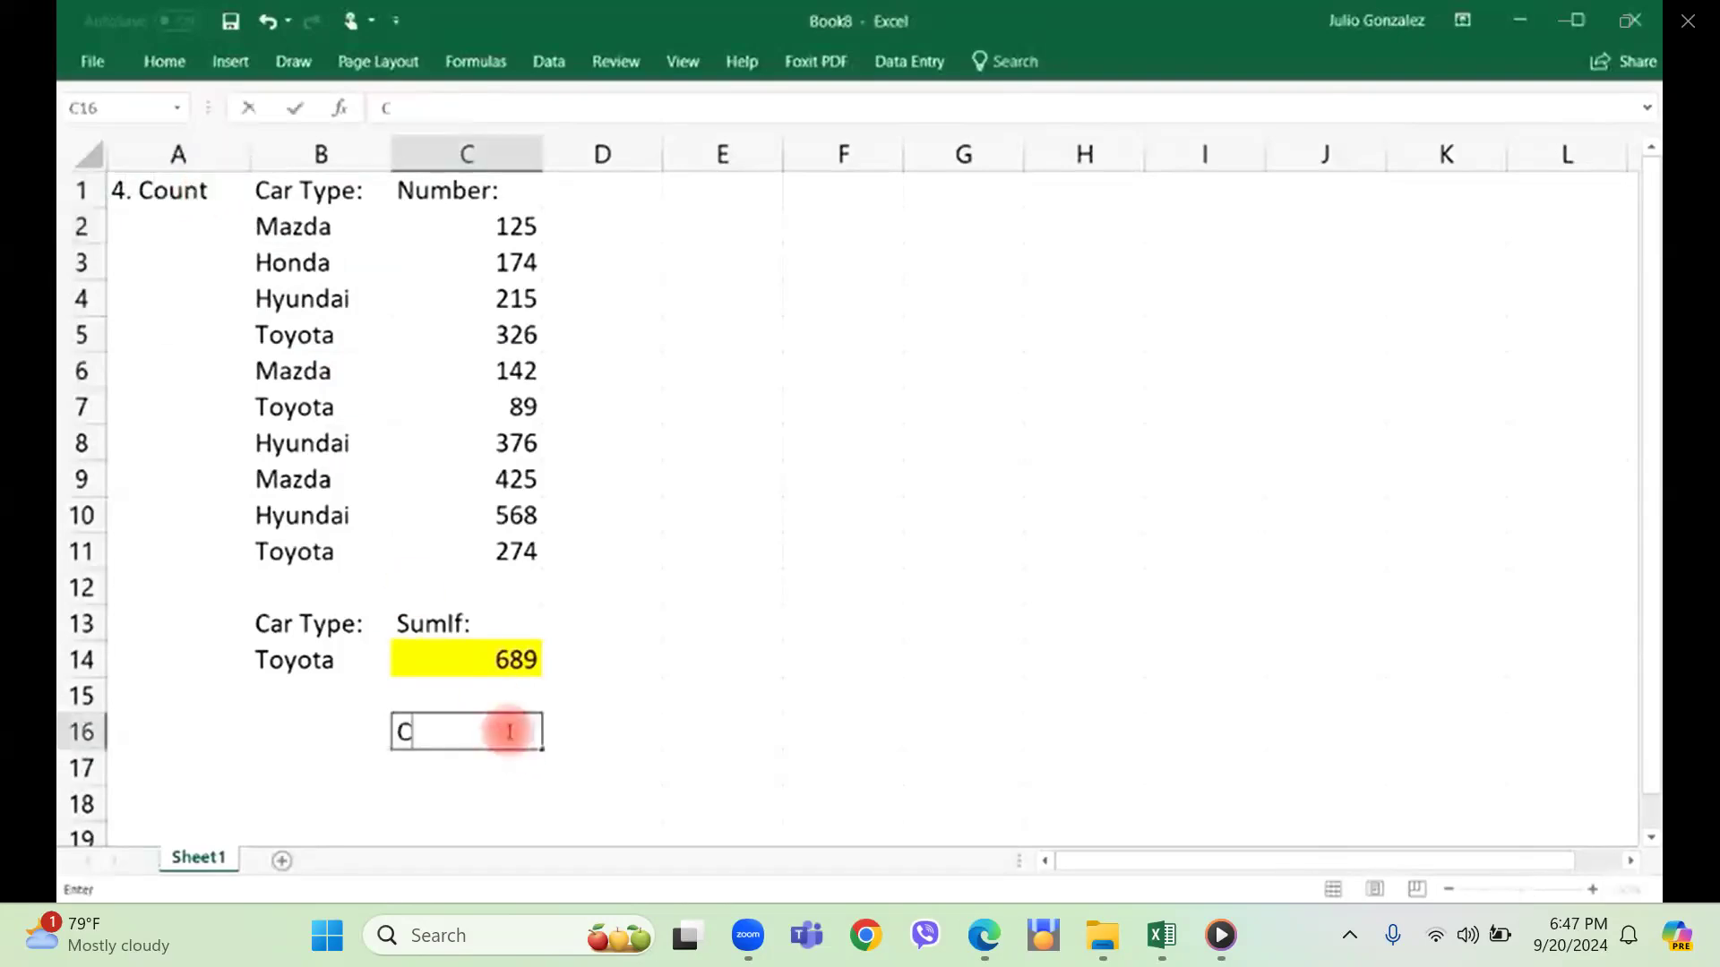
{"action": "type", "text": "ount:"}
{"action": "key", "text": "Return"}
Enter a COUNT formula in cell C17 for the numbers in C2:C11.
{"action": "type", "text": "=co"}
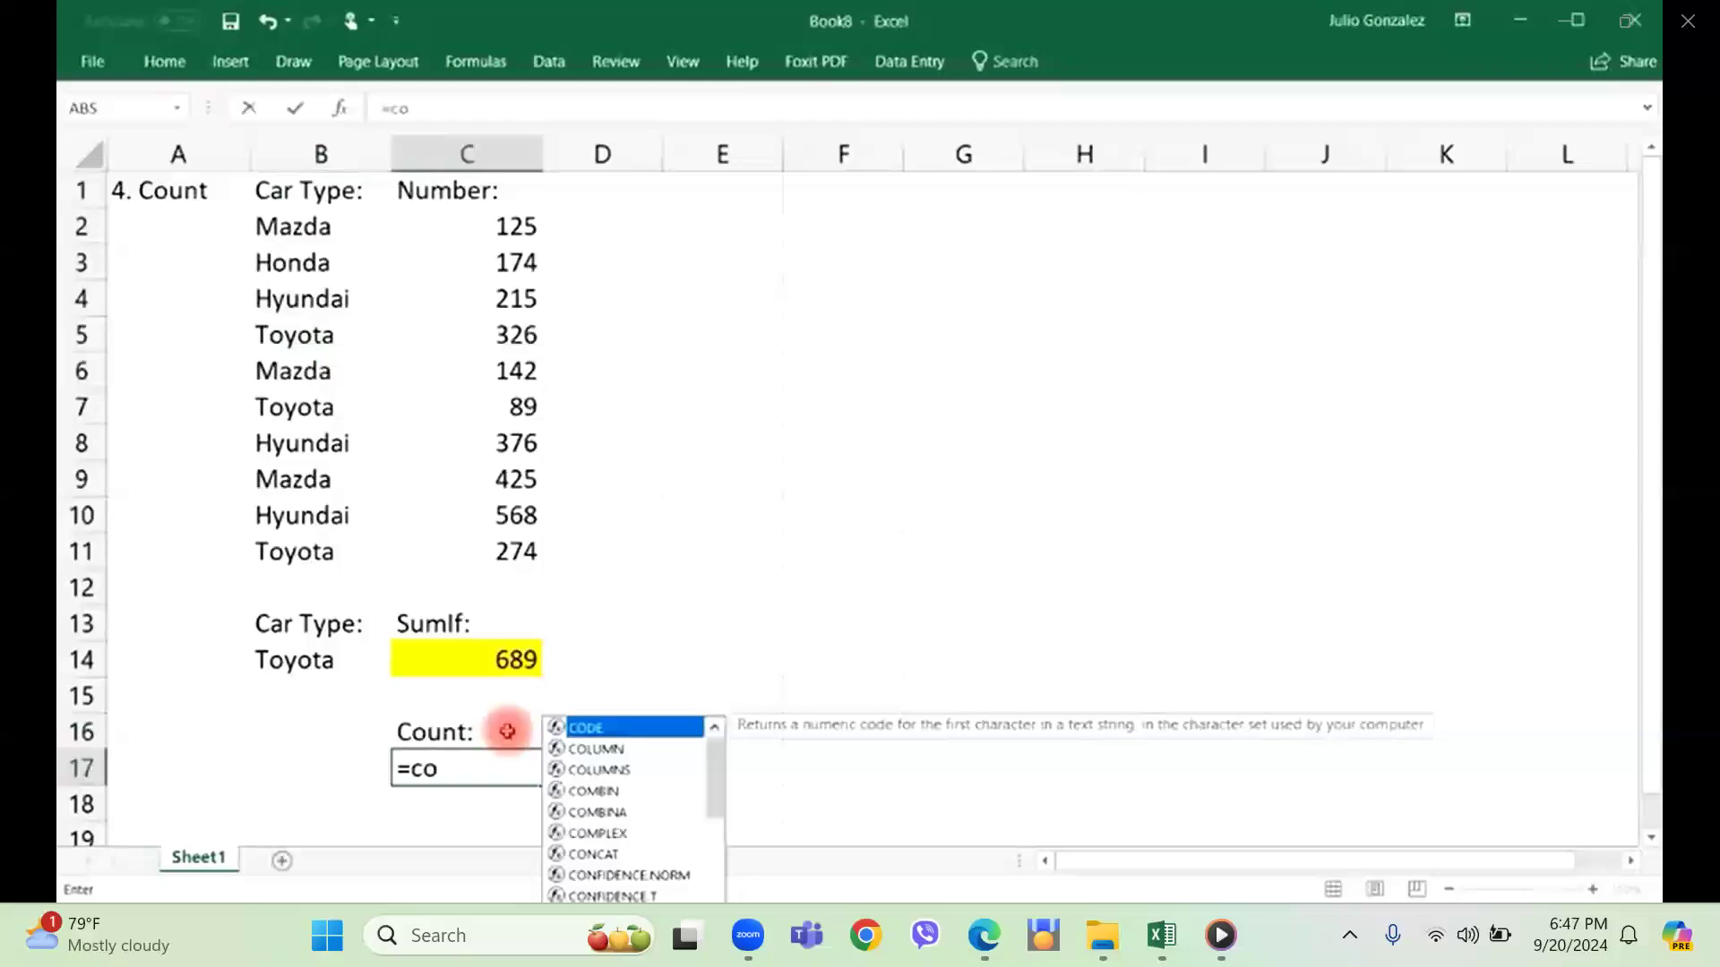
{"action": "type", "text": "unt"}
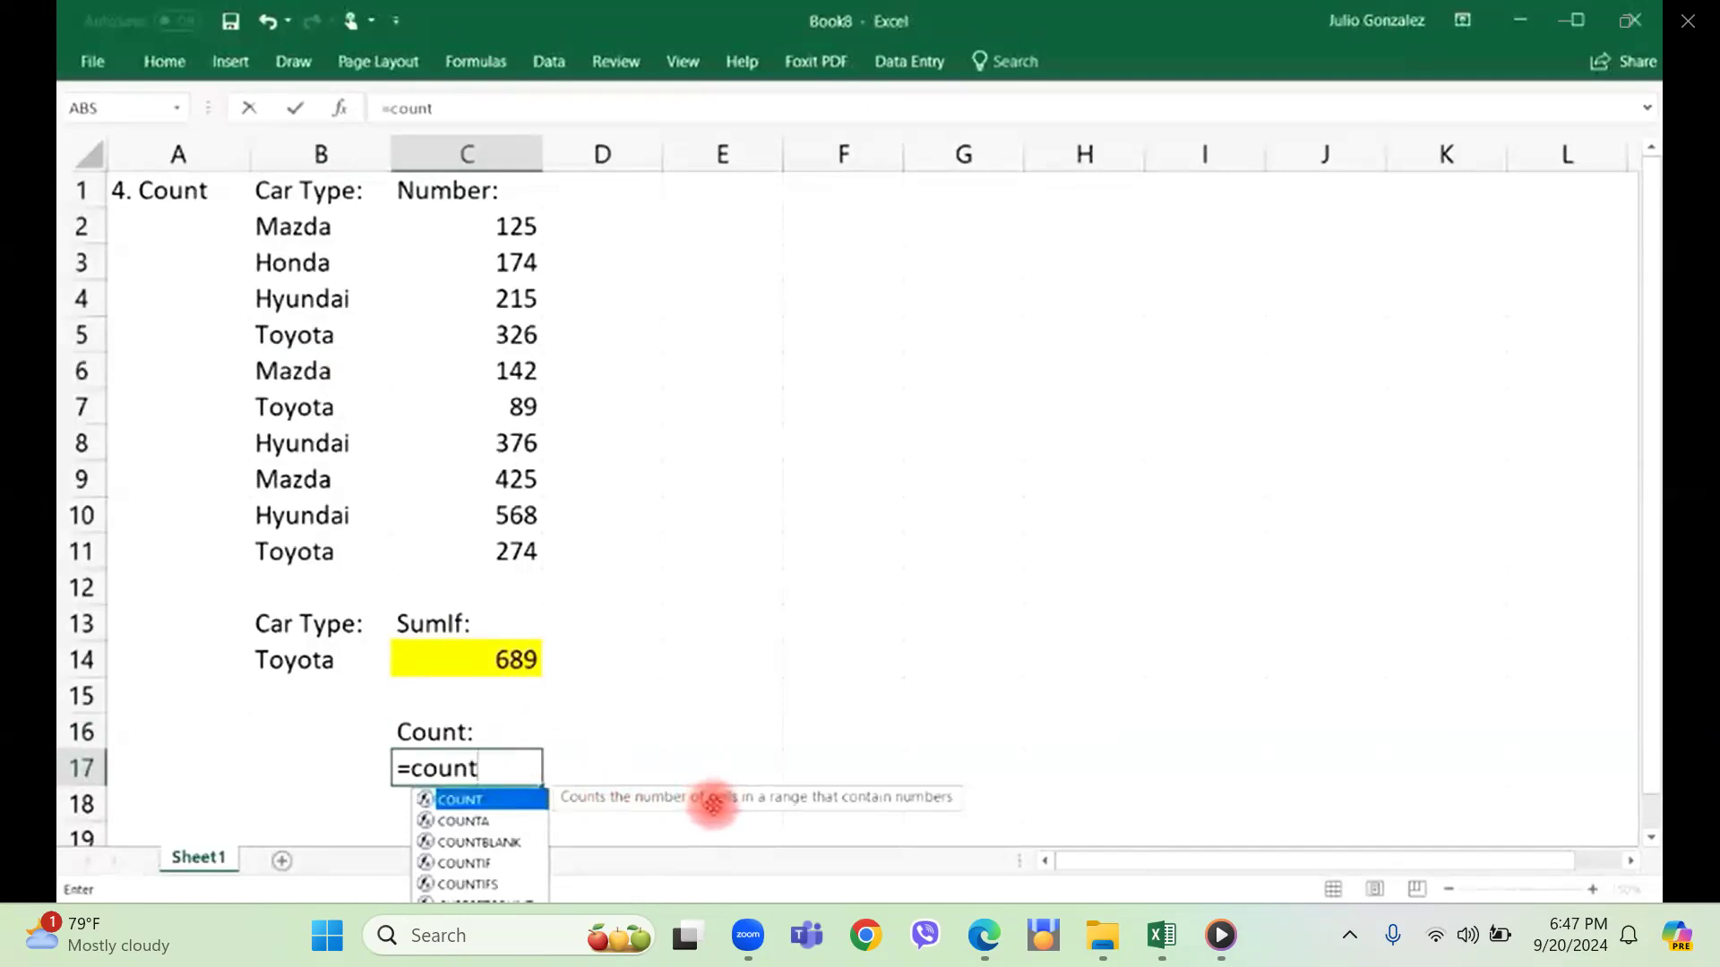
{"action": "type", "text": "("}
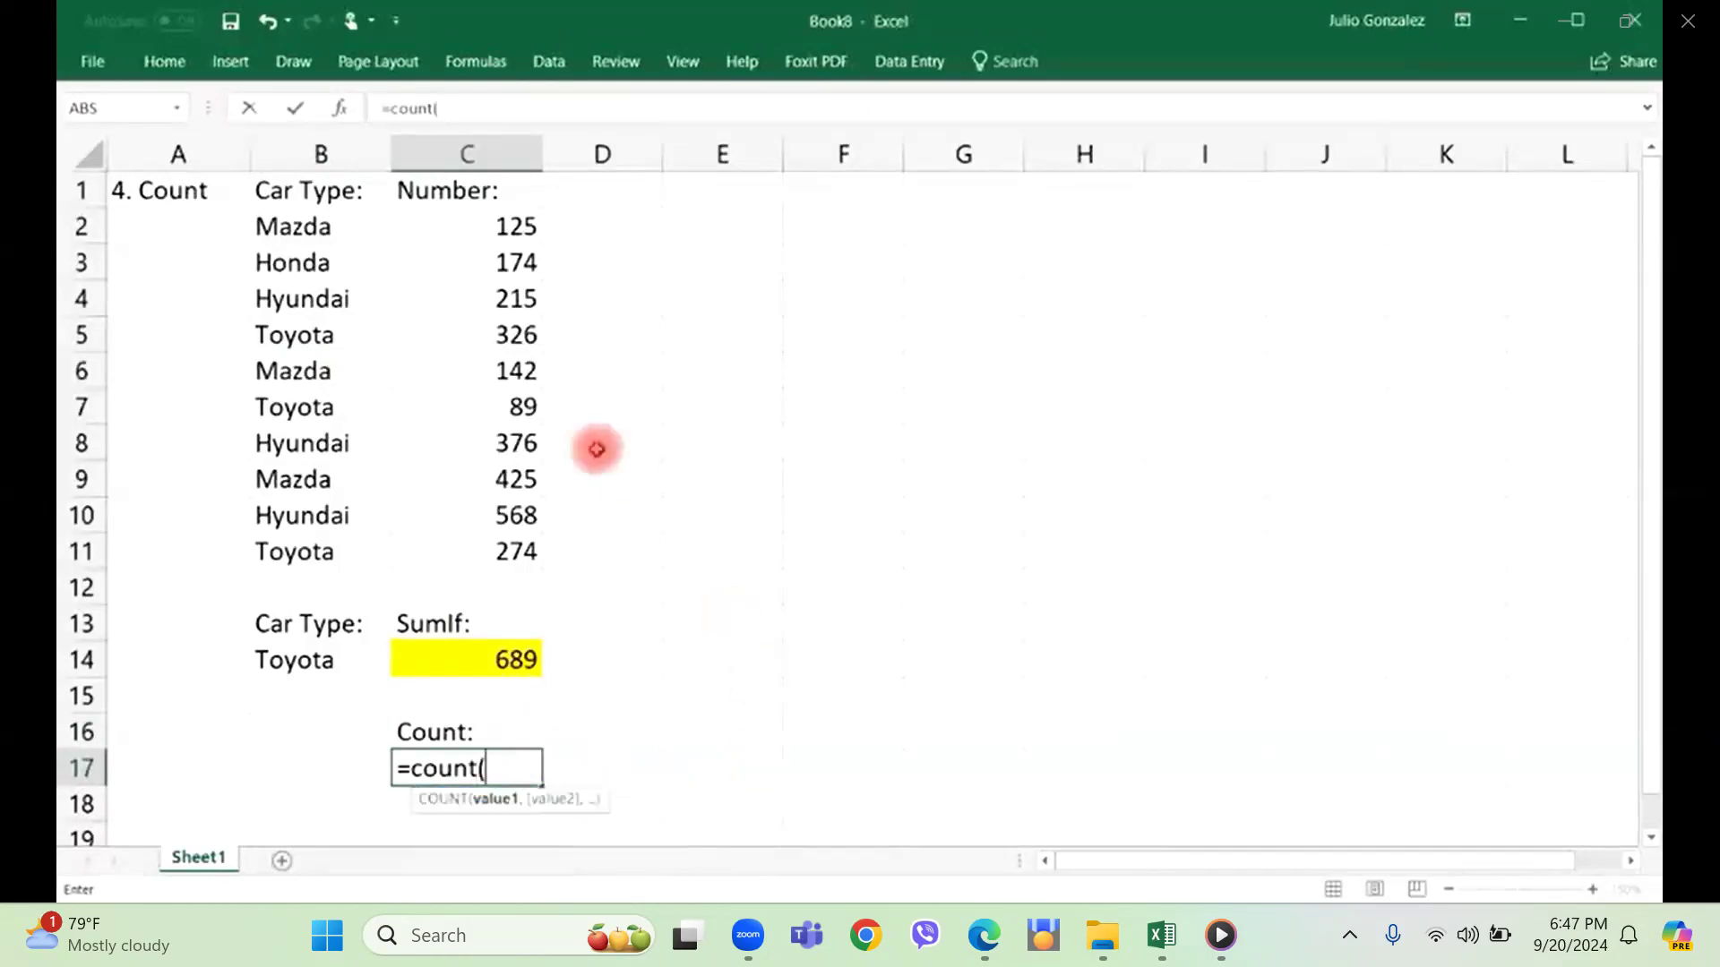
{"action": "left_click_drag", "start_coordinate": [507, 218], "coordinate": [527, 550]}
{"action": "type", "text": ")"}
{"action": "key", "text": "Return"}
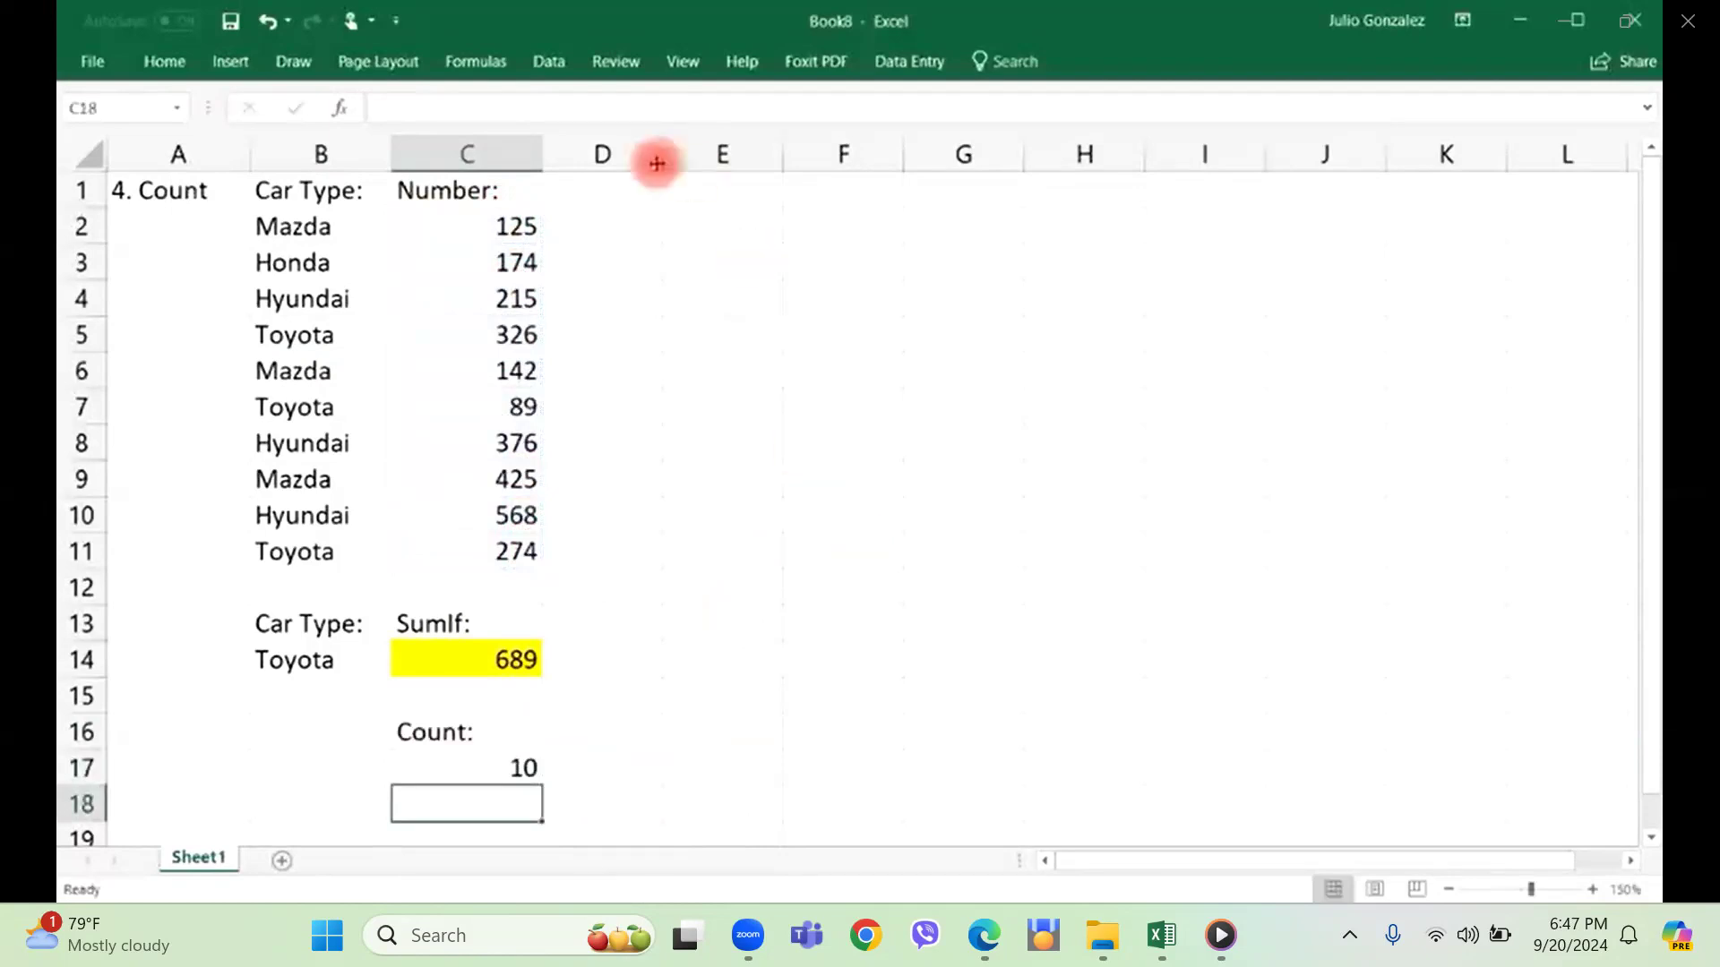
Select each number from C2 to C11 individually to verify the count, and inspect the COUNT formula in cell C17.
{"action": "left_click", "coordinate": [522, 228]}
{"action": "left_click", "coordinate": [515, 264], "text": "ctrl"}
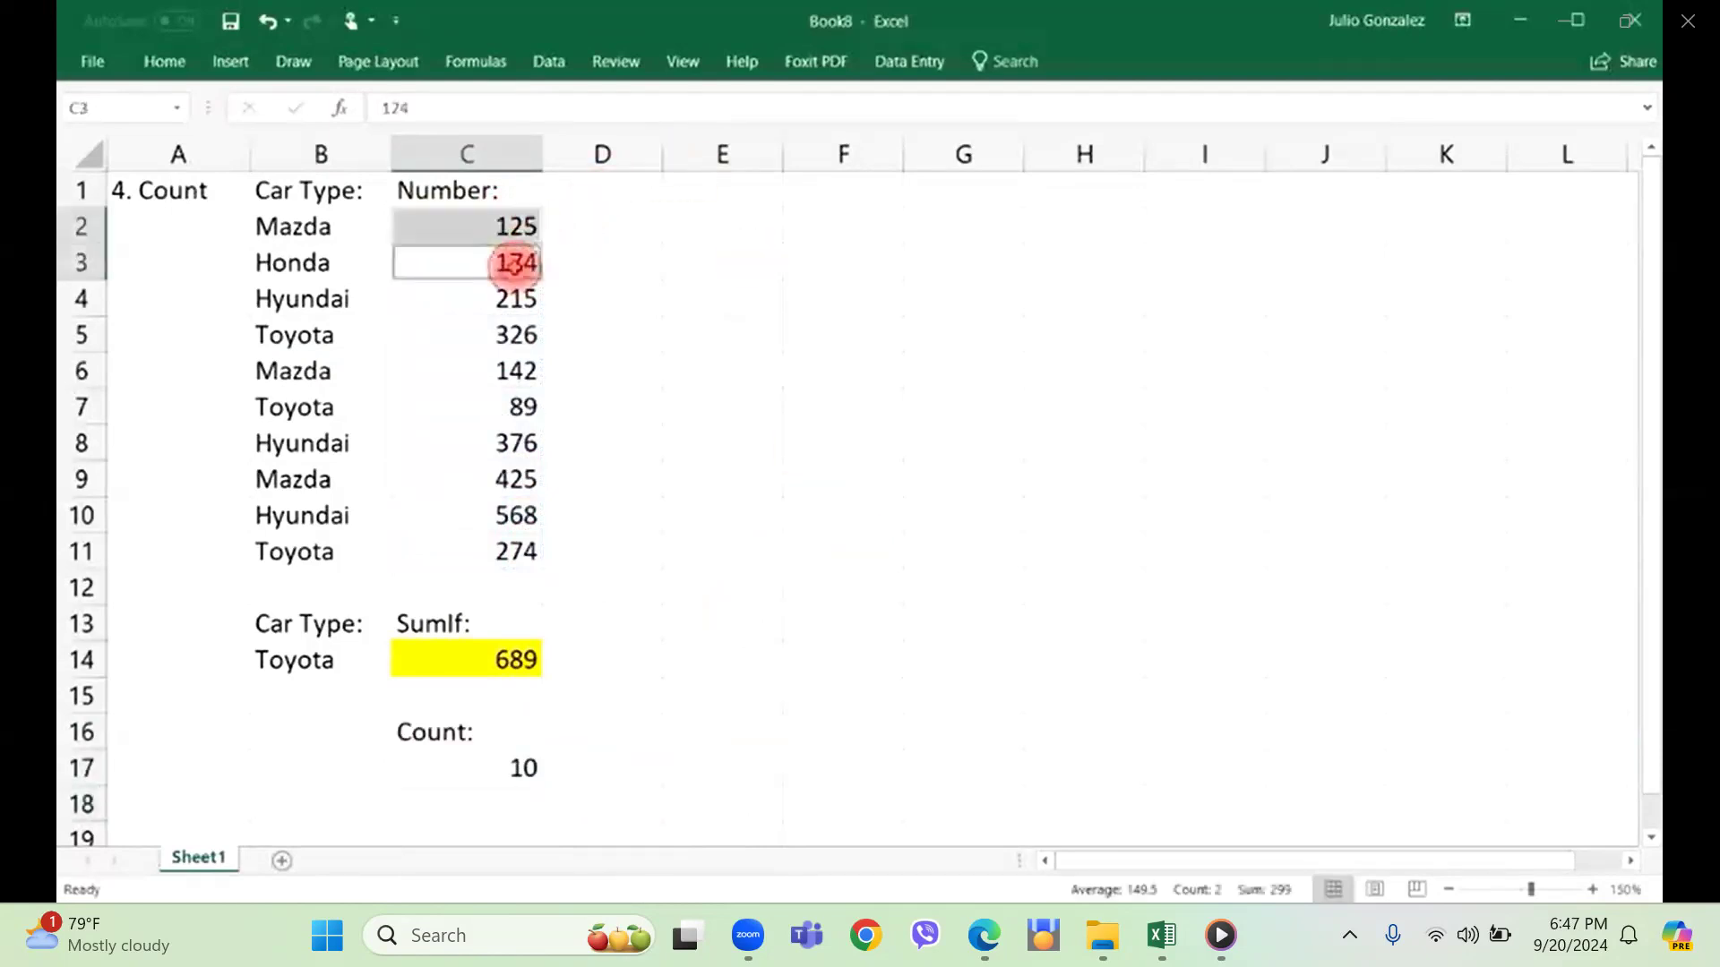
{"action": "left_click", "coordinate": [515, 299], "text": "ctrl"}
{"action": "left_click", "coordinate": [514, 336], "text": "ctrl"}
{"action": "left_click", "coordinate": [515, 372], "text": "ctrl"}
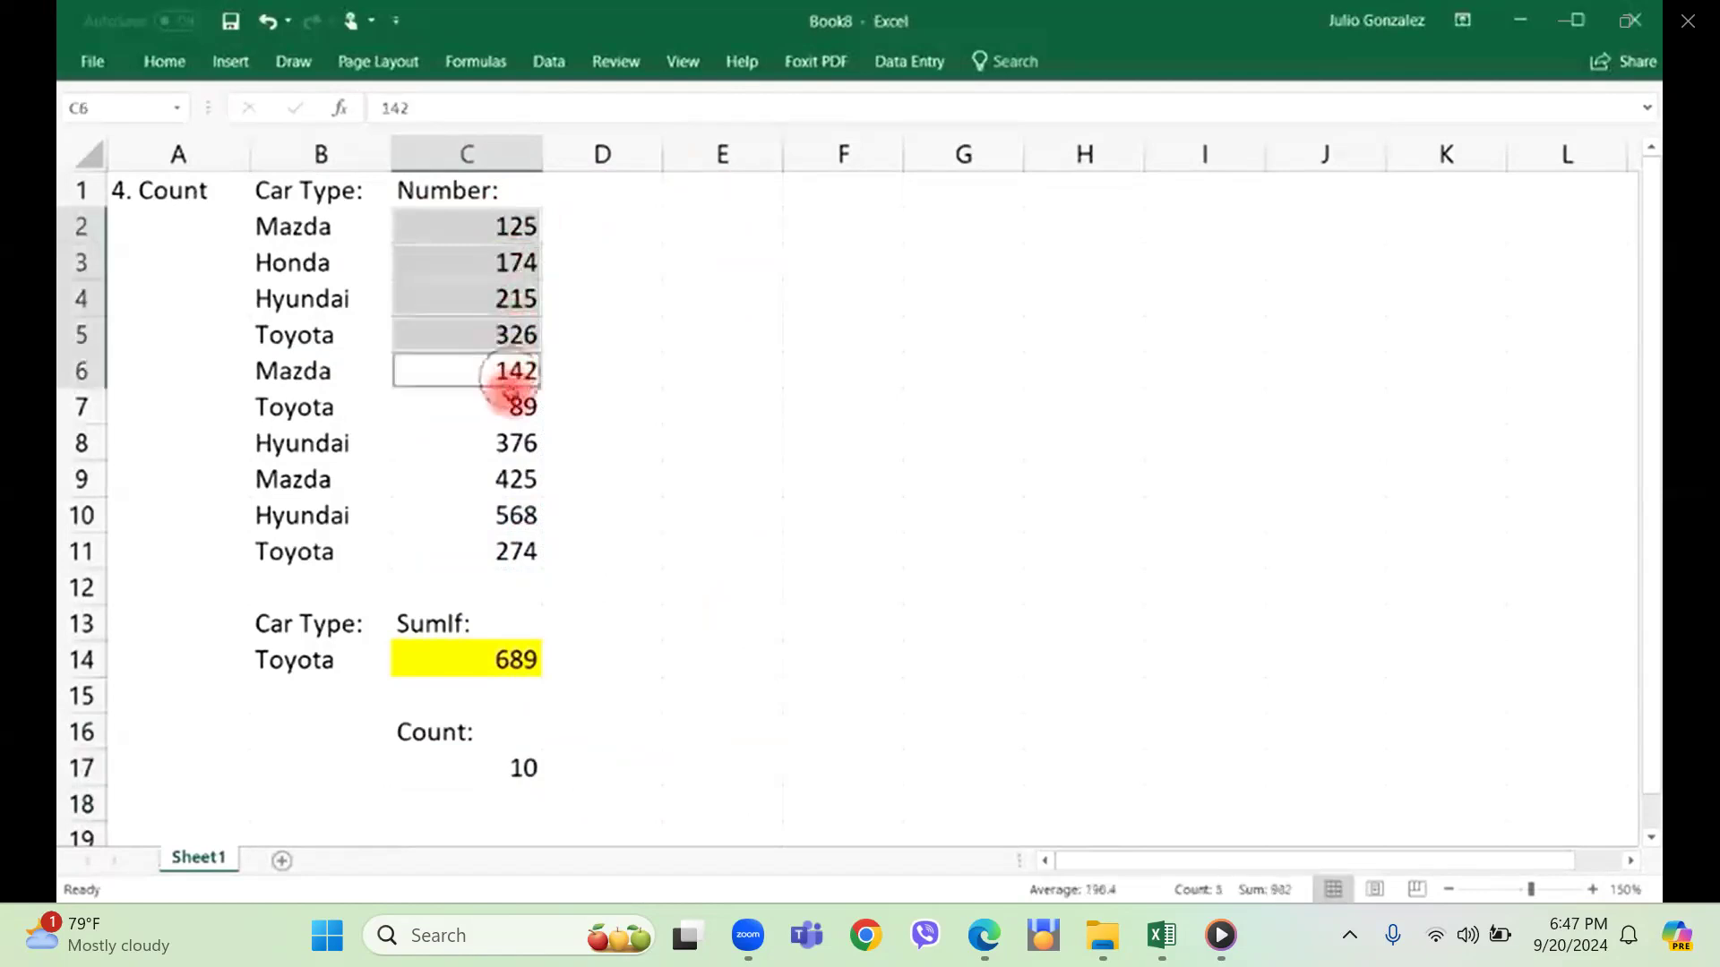
{"action": "left_click", "coordinate": [515, 407], "text": "ctrl"}
{"action": "left_click", "coordinate": [515, 444], "text": "ctrl"}
{"action": "left_click", "coordinate": [514, 480], "text": "ctrl"}
{"action": "left_click", "coordinate": [501, 541], "text": "ctrl"}
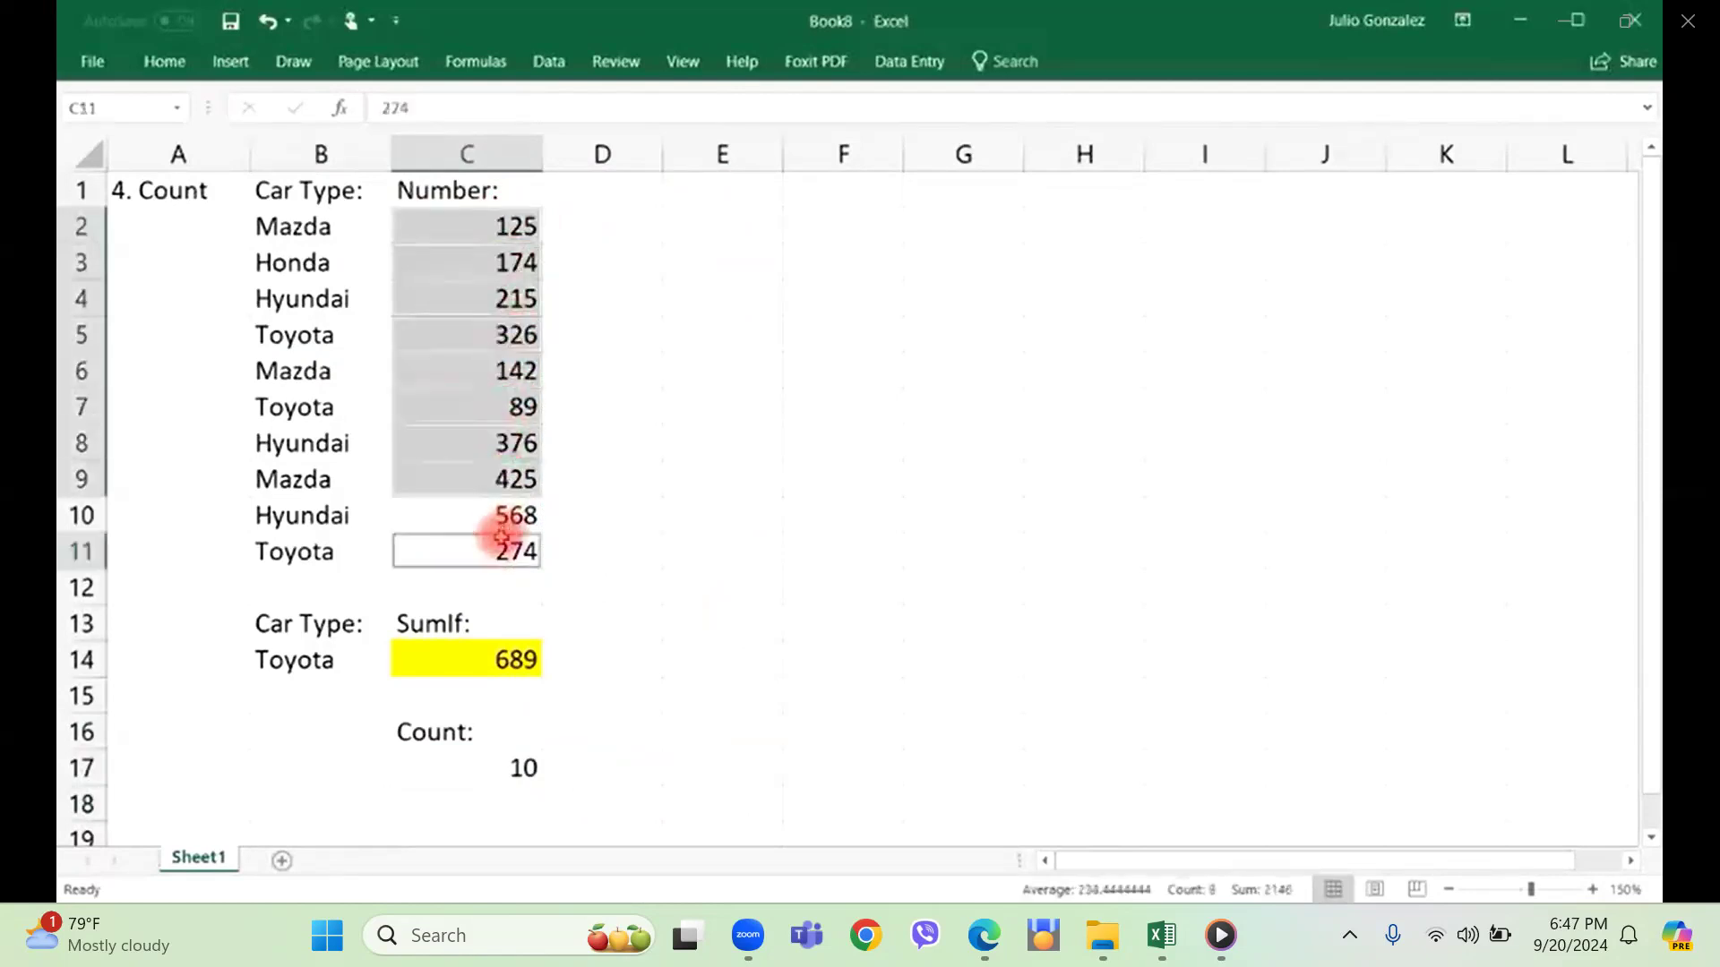
{"action": "left_click", "coordinate": [502, 525], "text": "ctrl"}
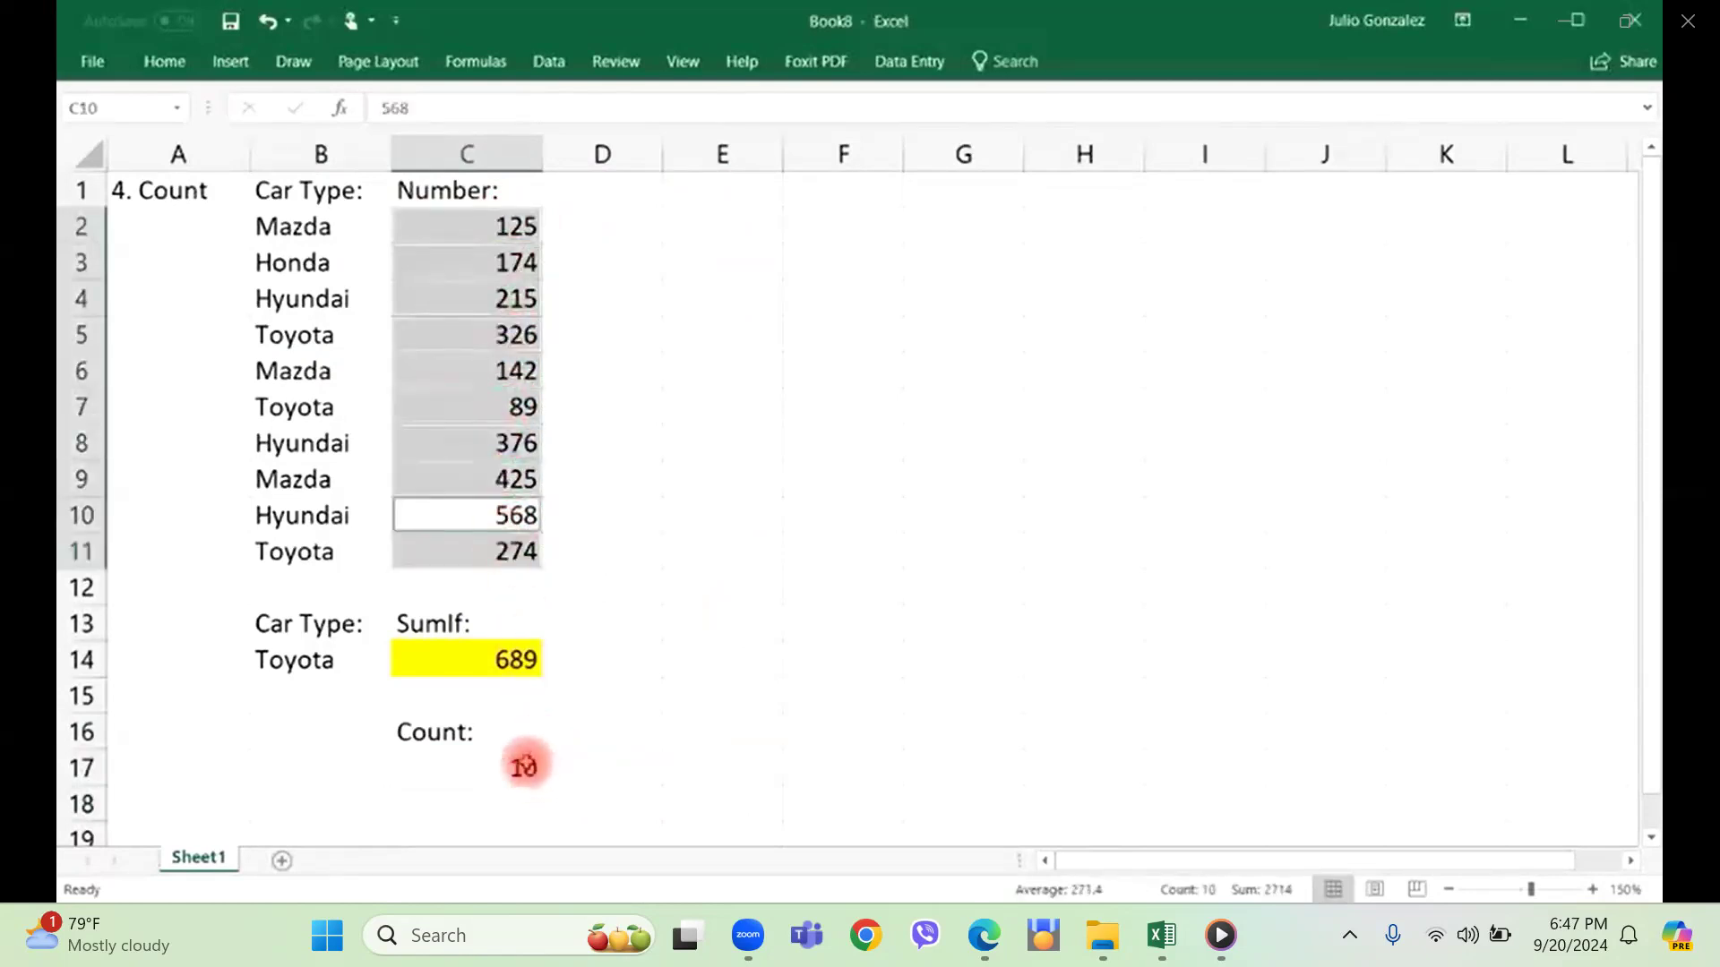
{"action": "left_click", "coordinate": [502, 768]}
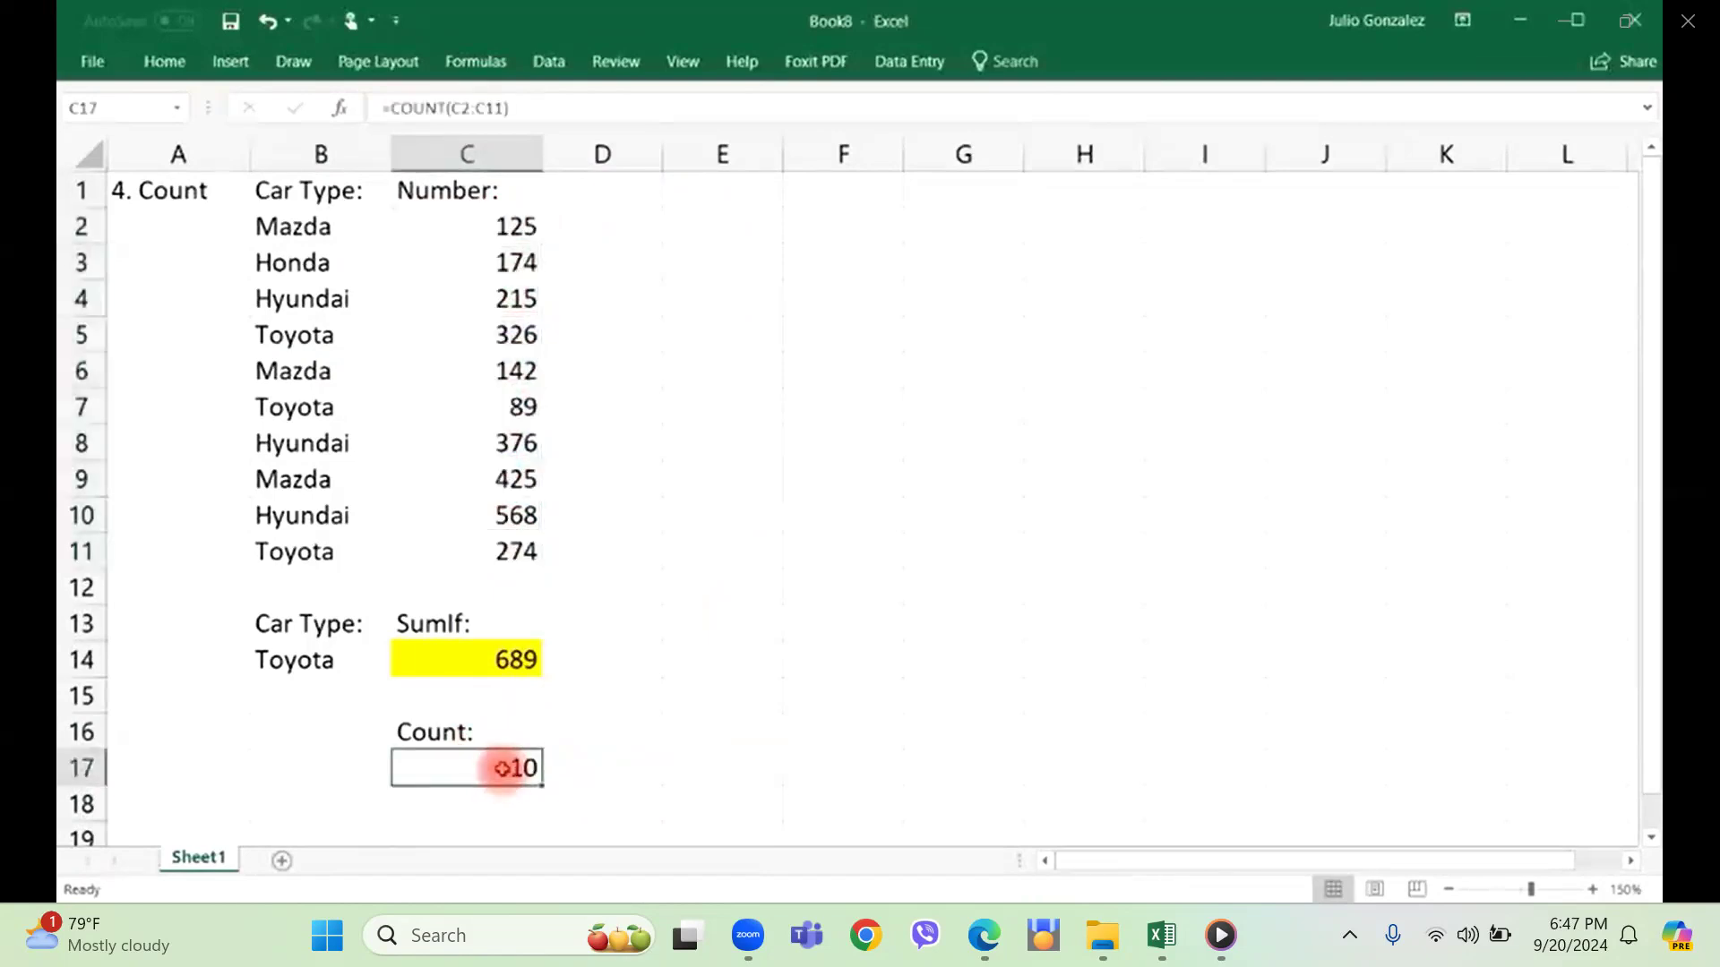
Replace the formula in cell C17 with a COUNT of the car types in B2:B11.
{"action": "type", "text": "=count("}
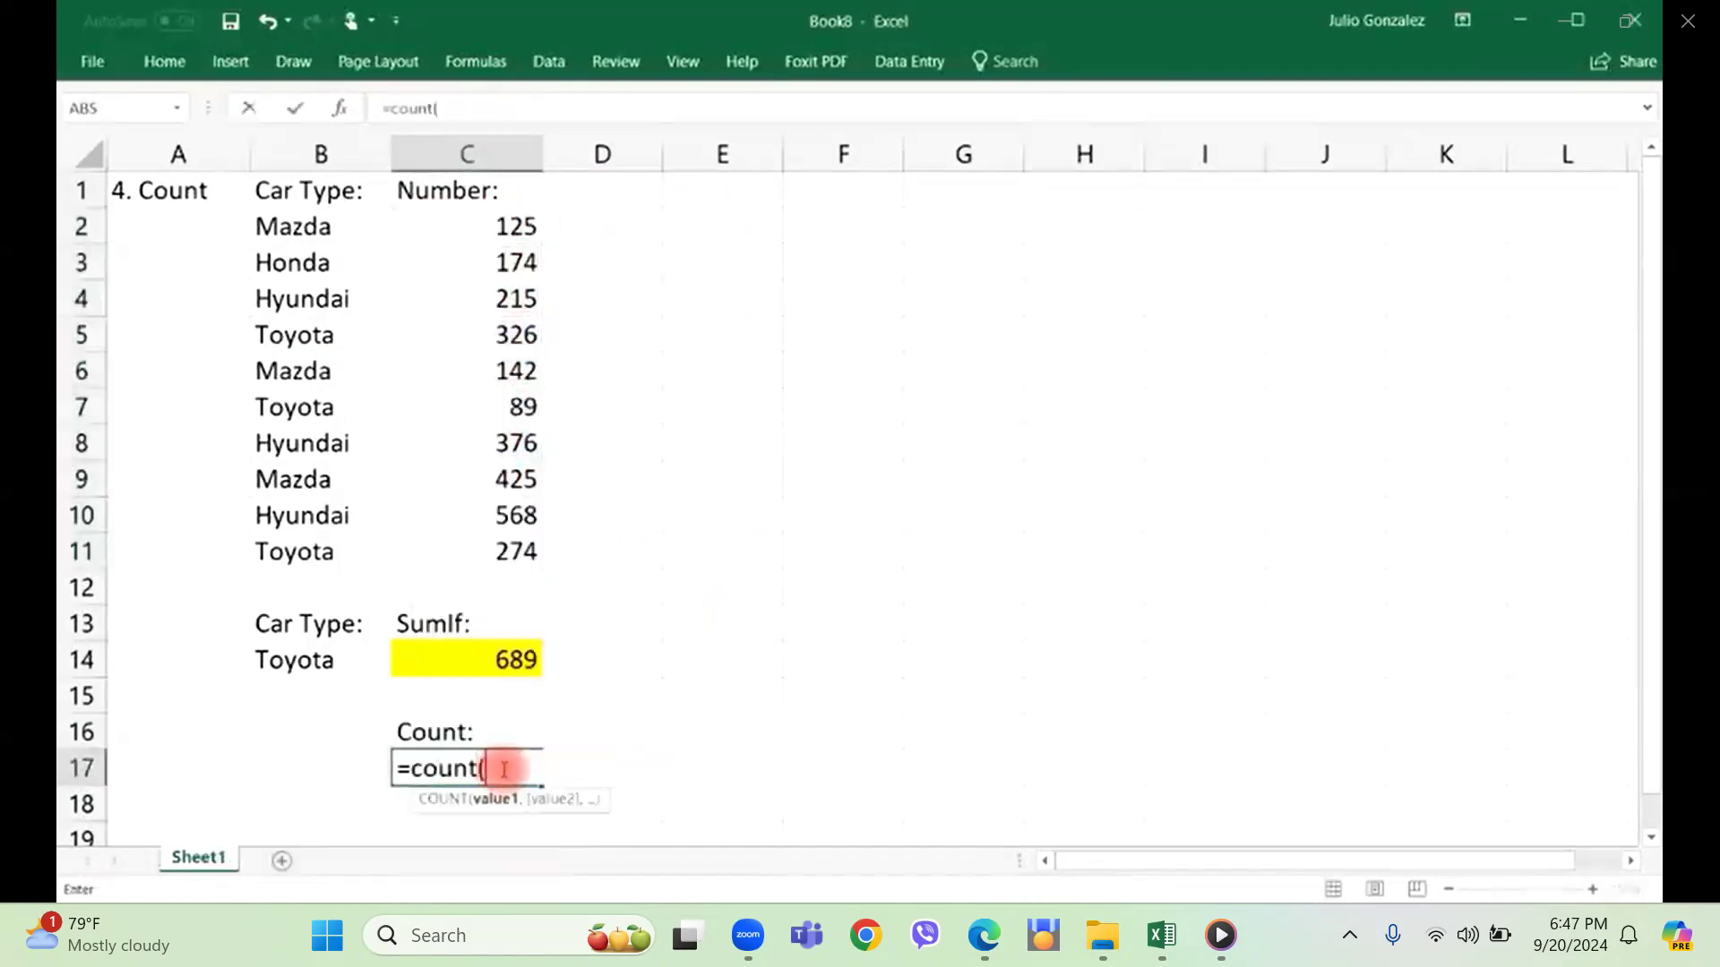
{"action": "left_click_drag", "start_coordinate": [319, 231], "coordinate": [309, 551]}
{"action": "type", "text": ")"}
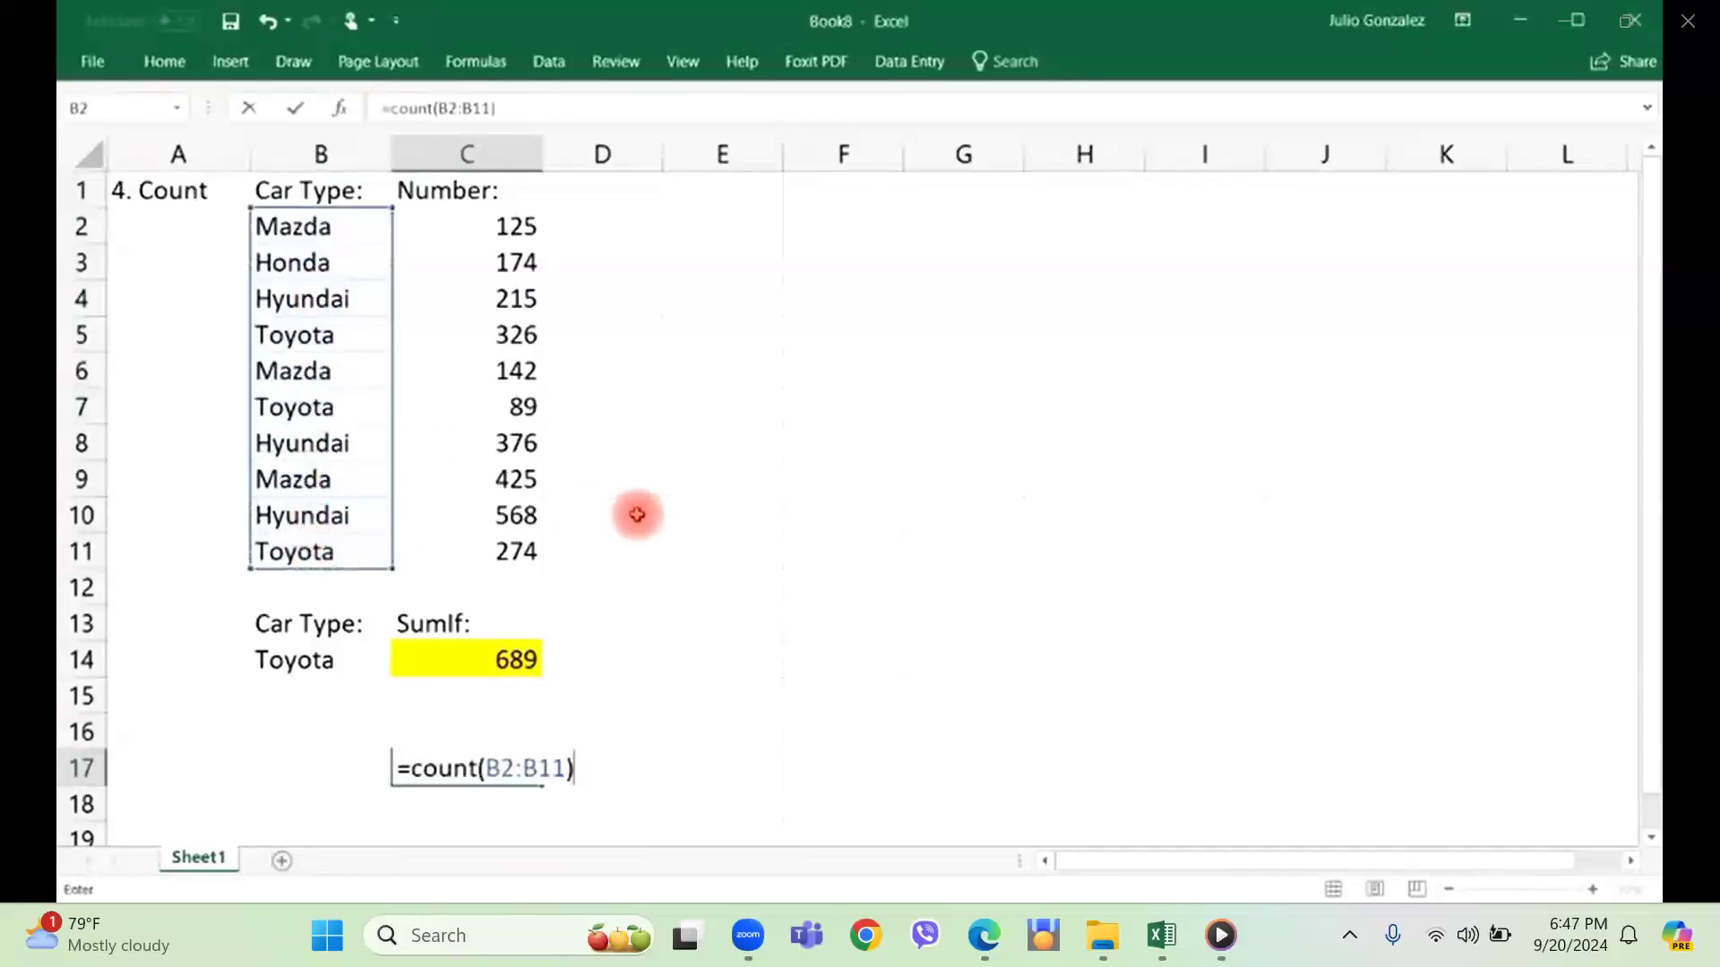
{"action": "key", "text": "Return"}
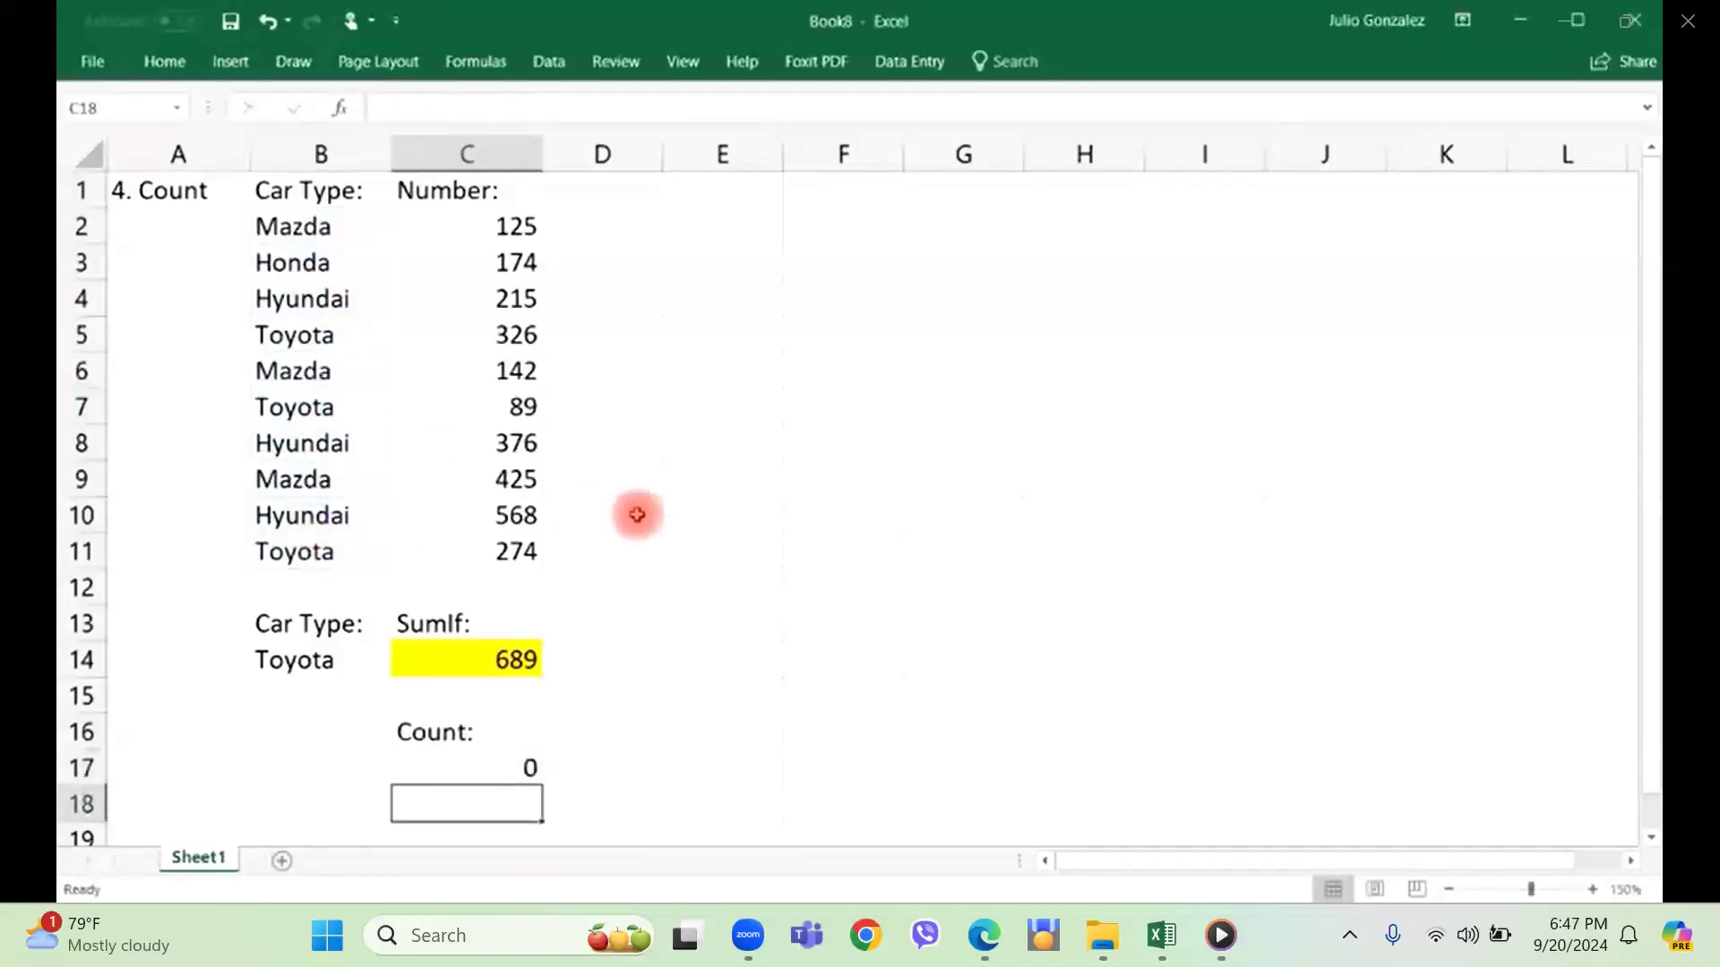
{"action": "left_click", "coordinate": [596, 731]}
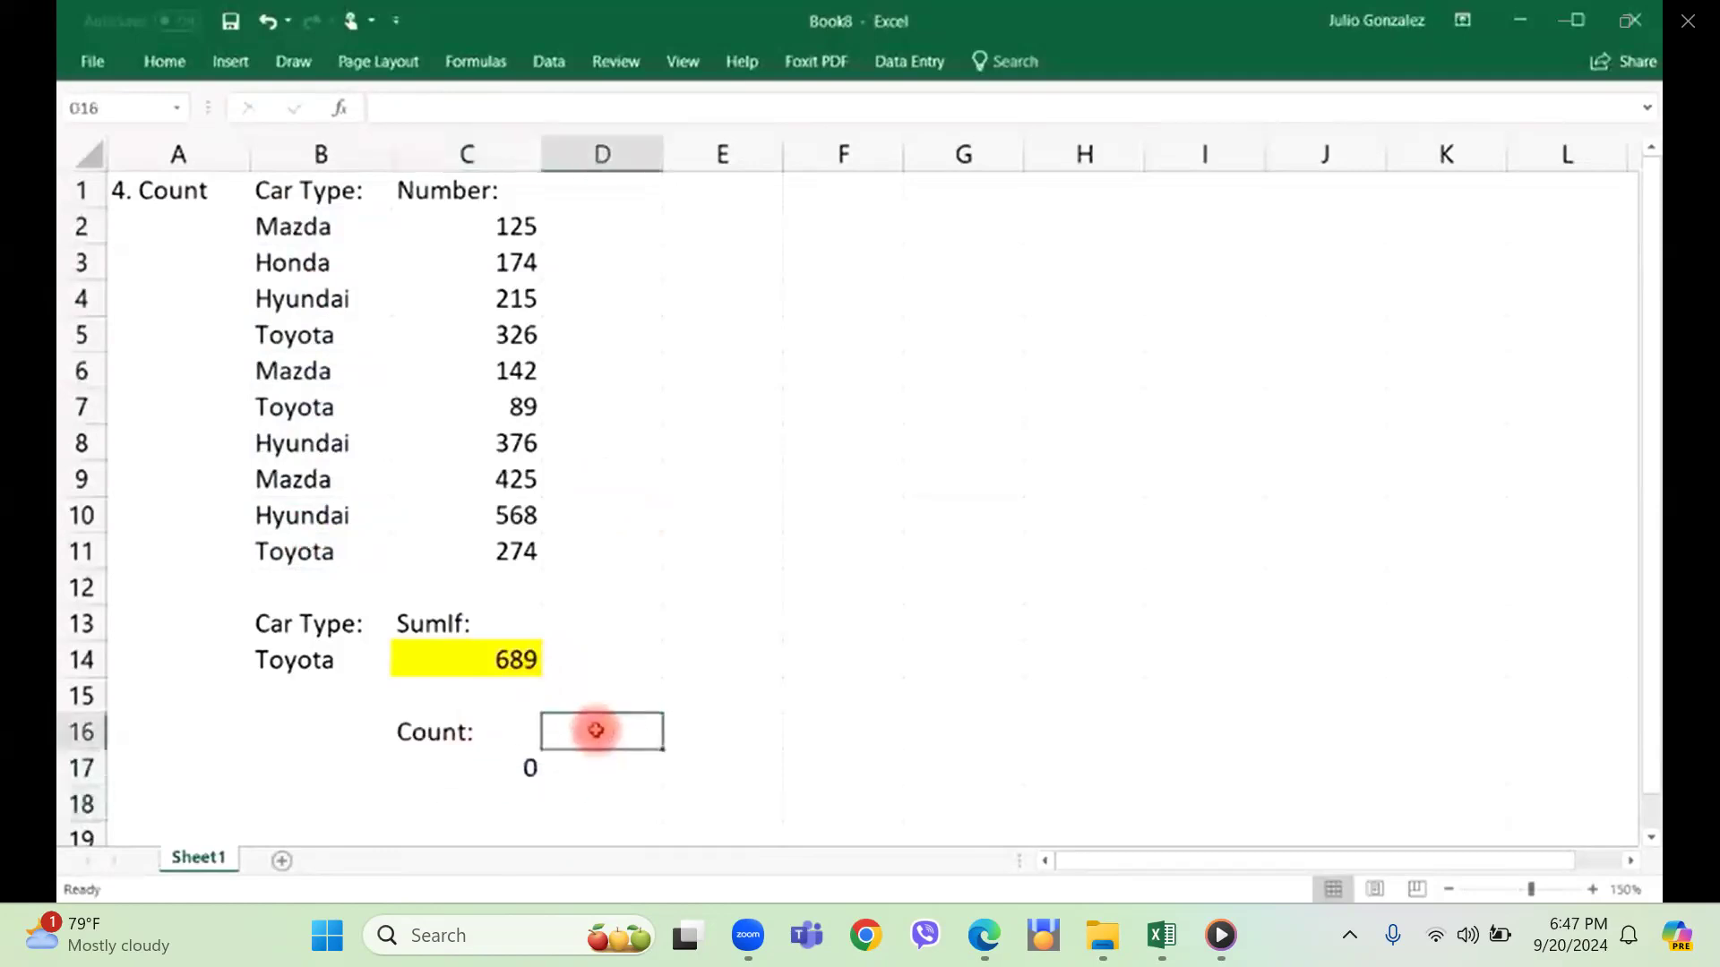
Clear the "Count:" label from cell C16 and the formula from cell C17.
{"action": "left_click", "coordinate": [499, 729]}
{"action": "key", "text": "Delete"}
{"action": "left_click", "coordinate": [488, 758]}
Change the heading in cell A1 to "5. Counta".
{"action": "left_click", "coordinate": [198, 190]}
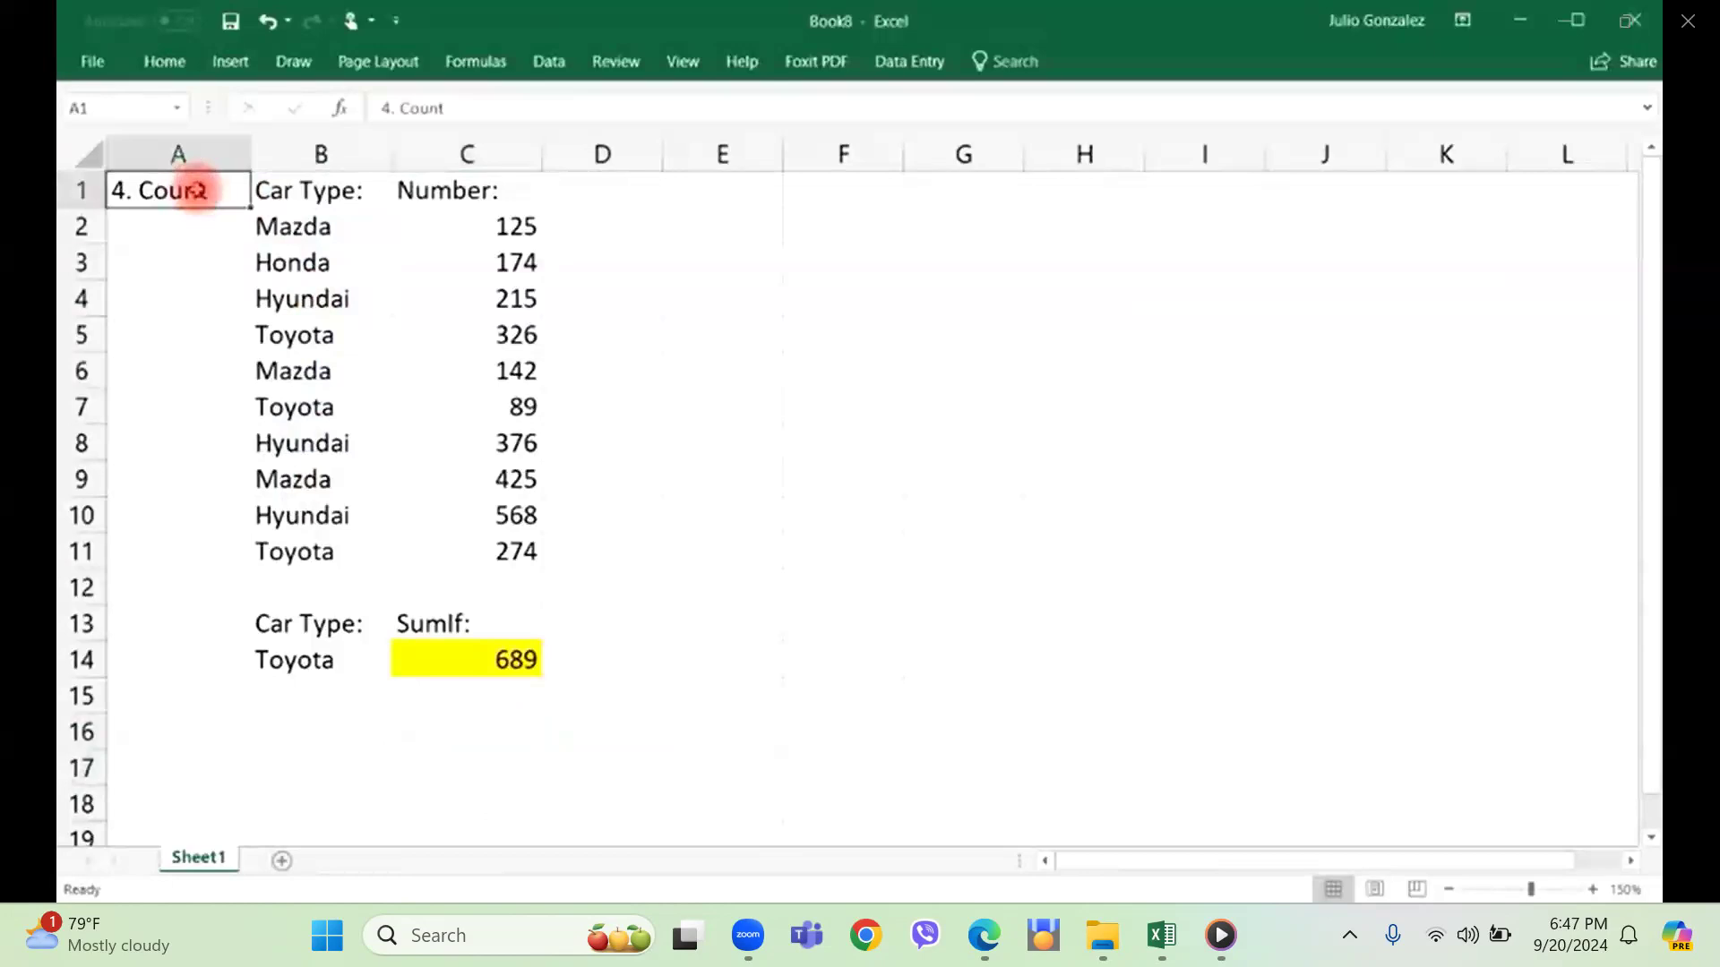
{"action": "key", "text": "Delete"}
{"action": "type", "text": "5"}
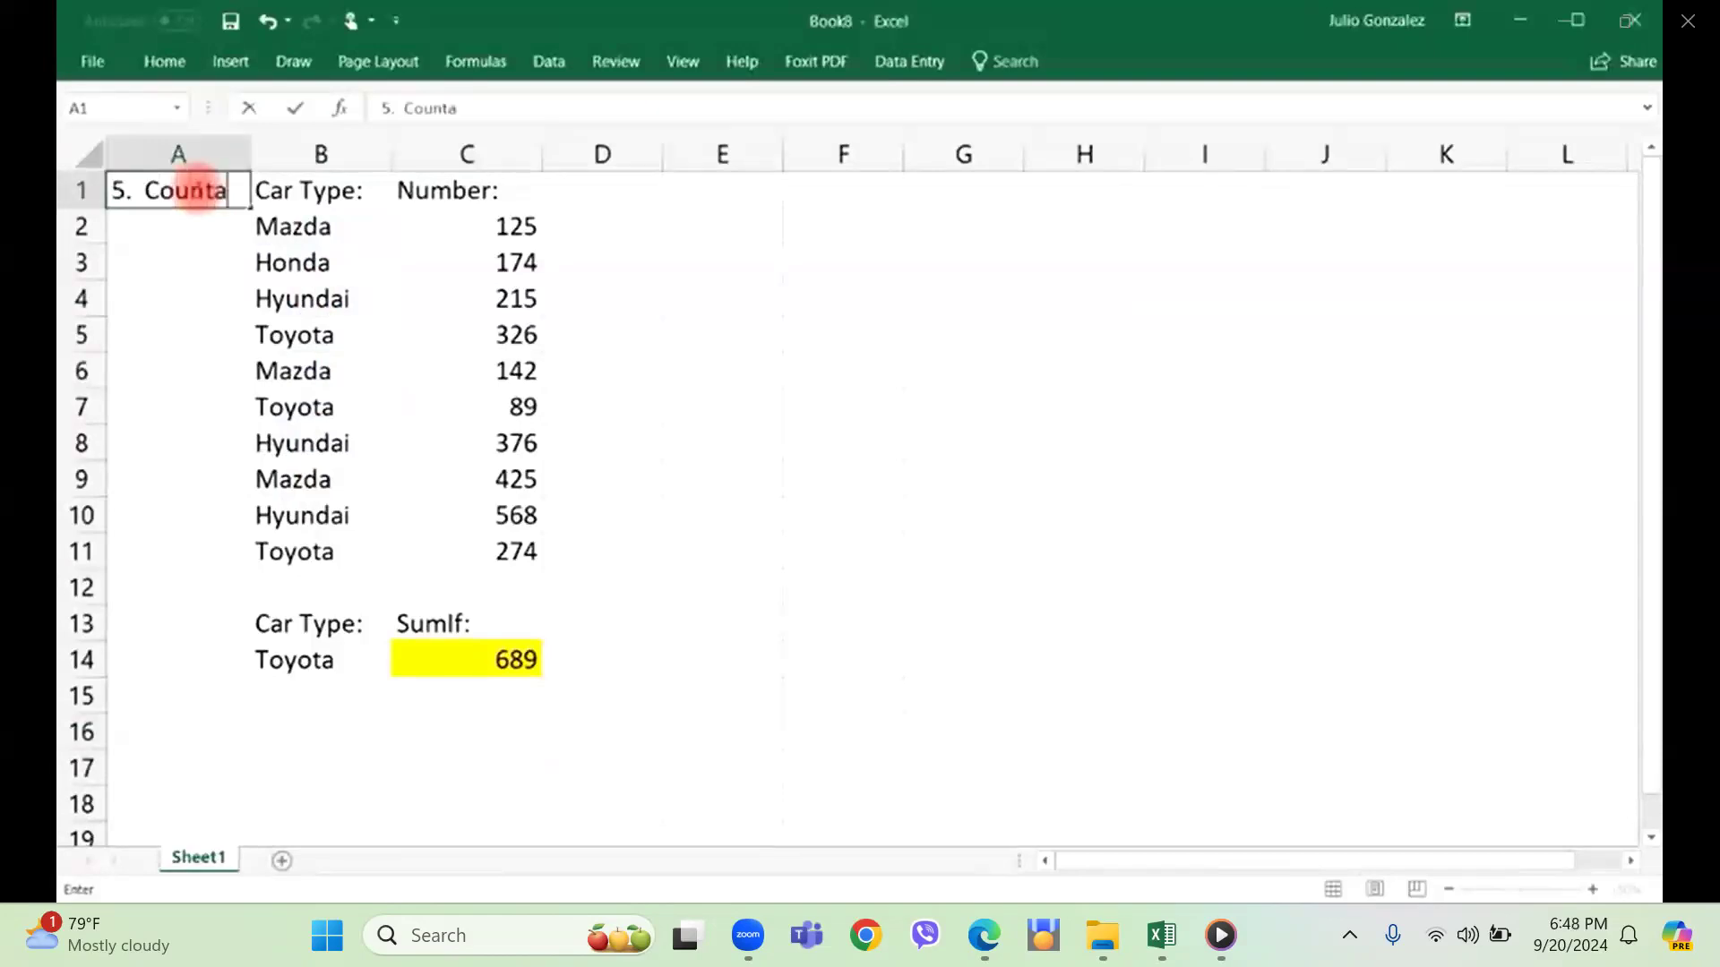
{"action": "key", "text": "Return"}
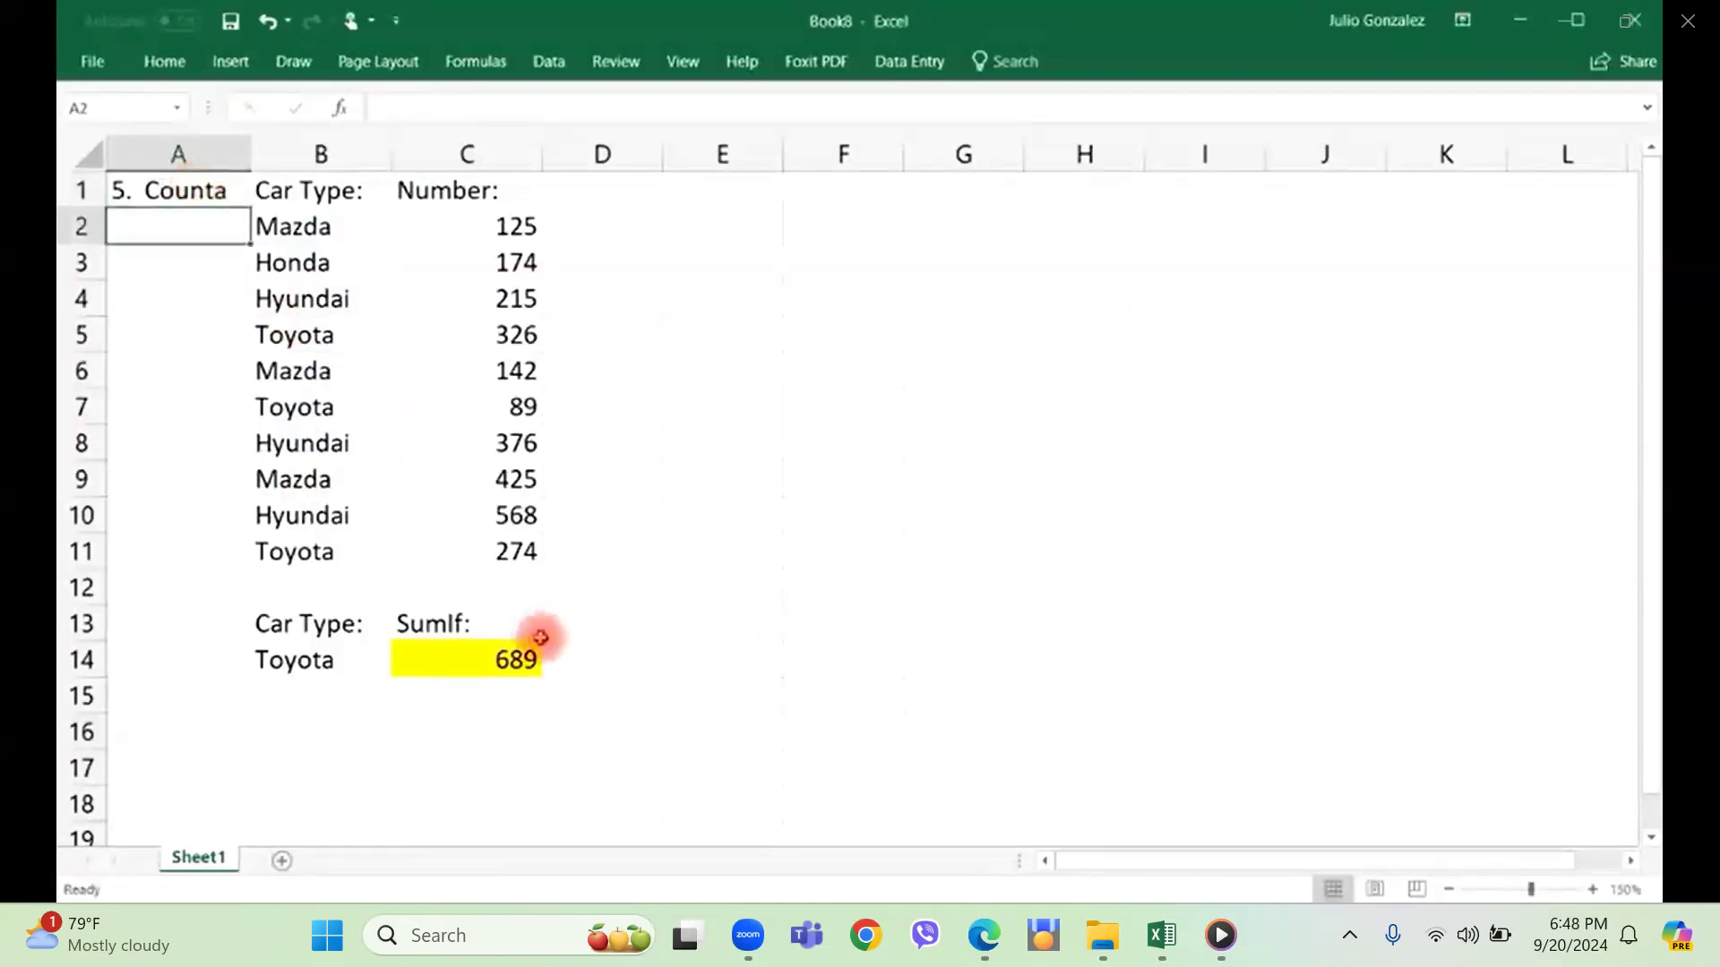
Enter the label "Counta" in cell C16, below the SumIf result.
{"action": "left_click", "coordinate": [465, 729]}
{"action": "type", "text": "Coun"}
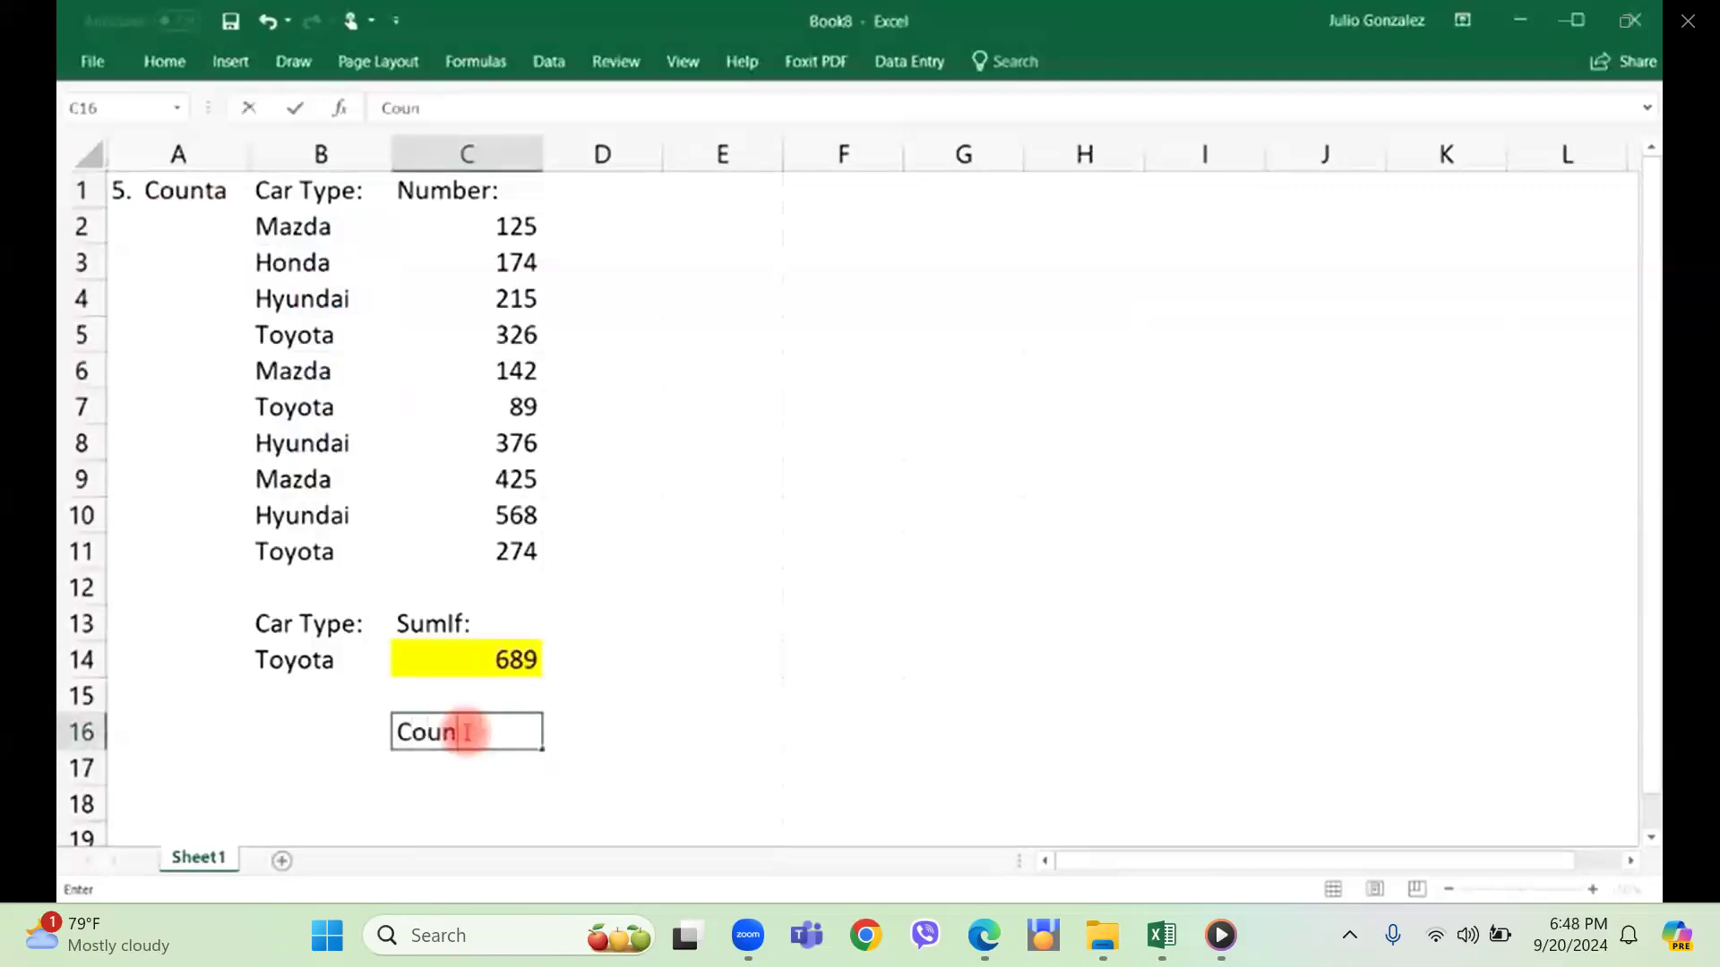
{"action": "type", "text": "ta"}
{"action": "key", "text": "Return"}
Enter a COUNTA formula in cell C17 for the car types in B2:B11.
{"action": "type", "text": "=counta"}
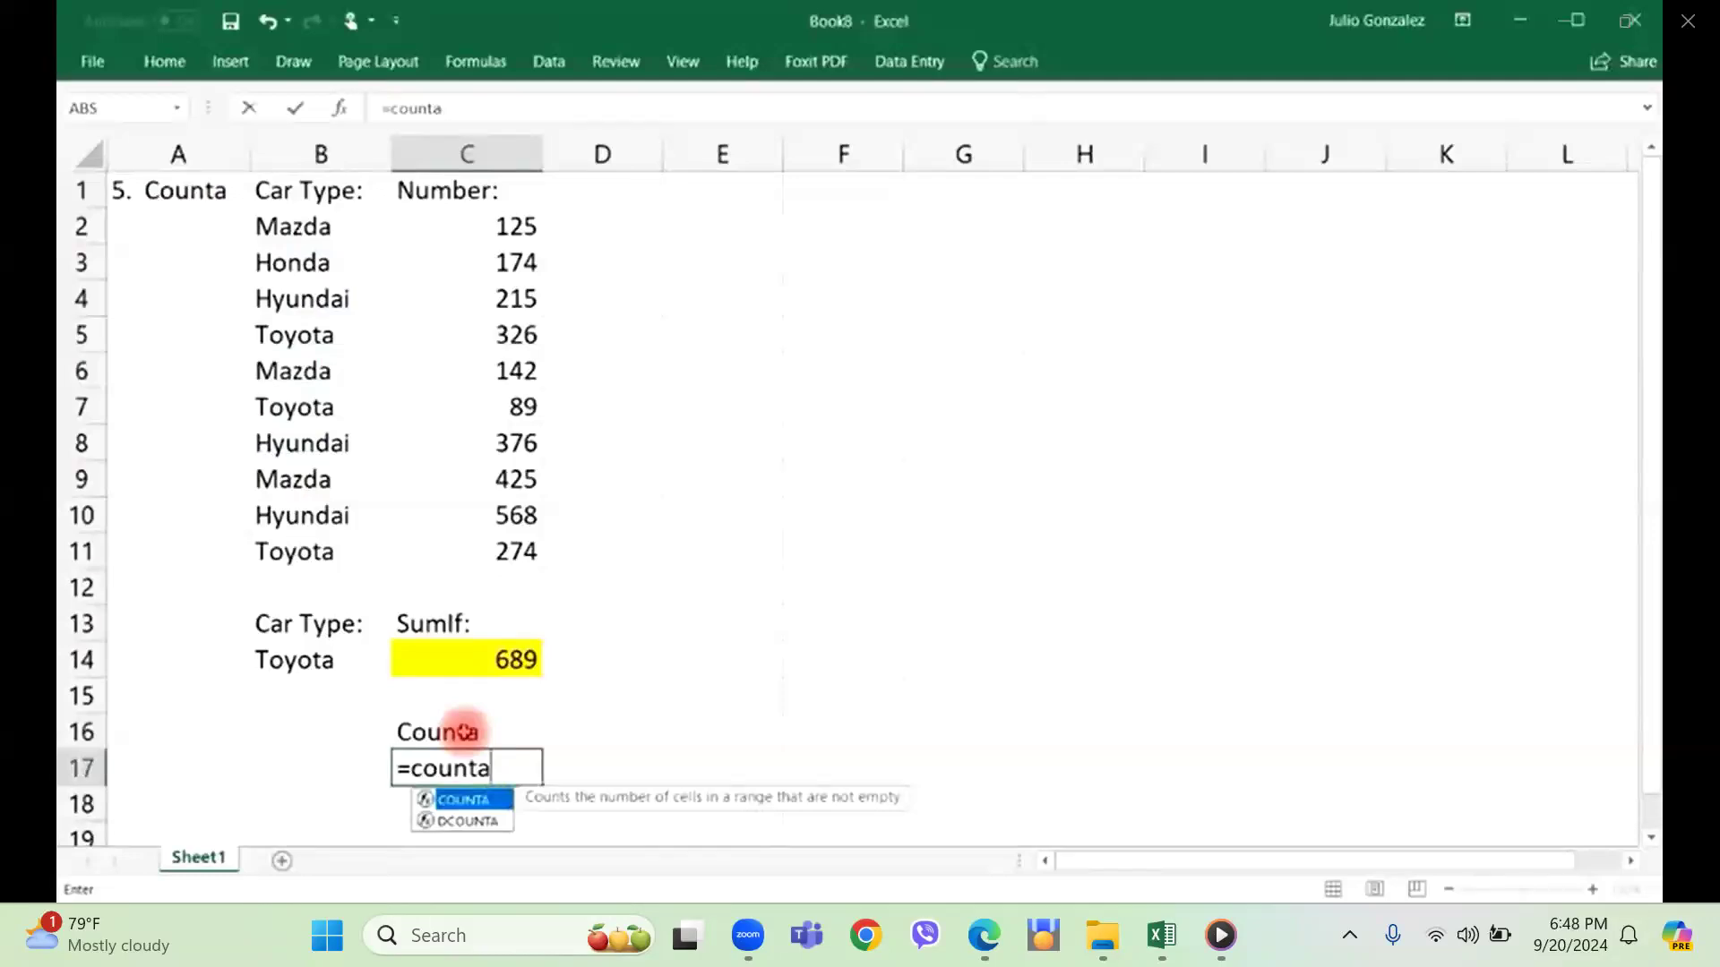
{"action": "type", "text": "("}
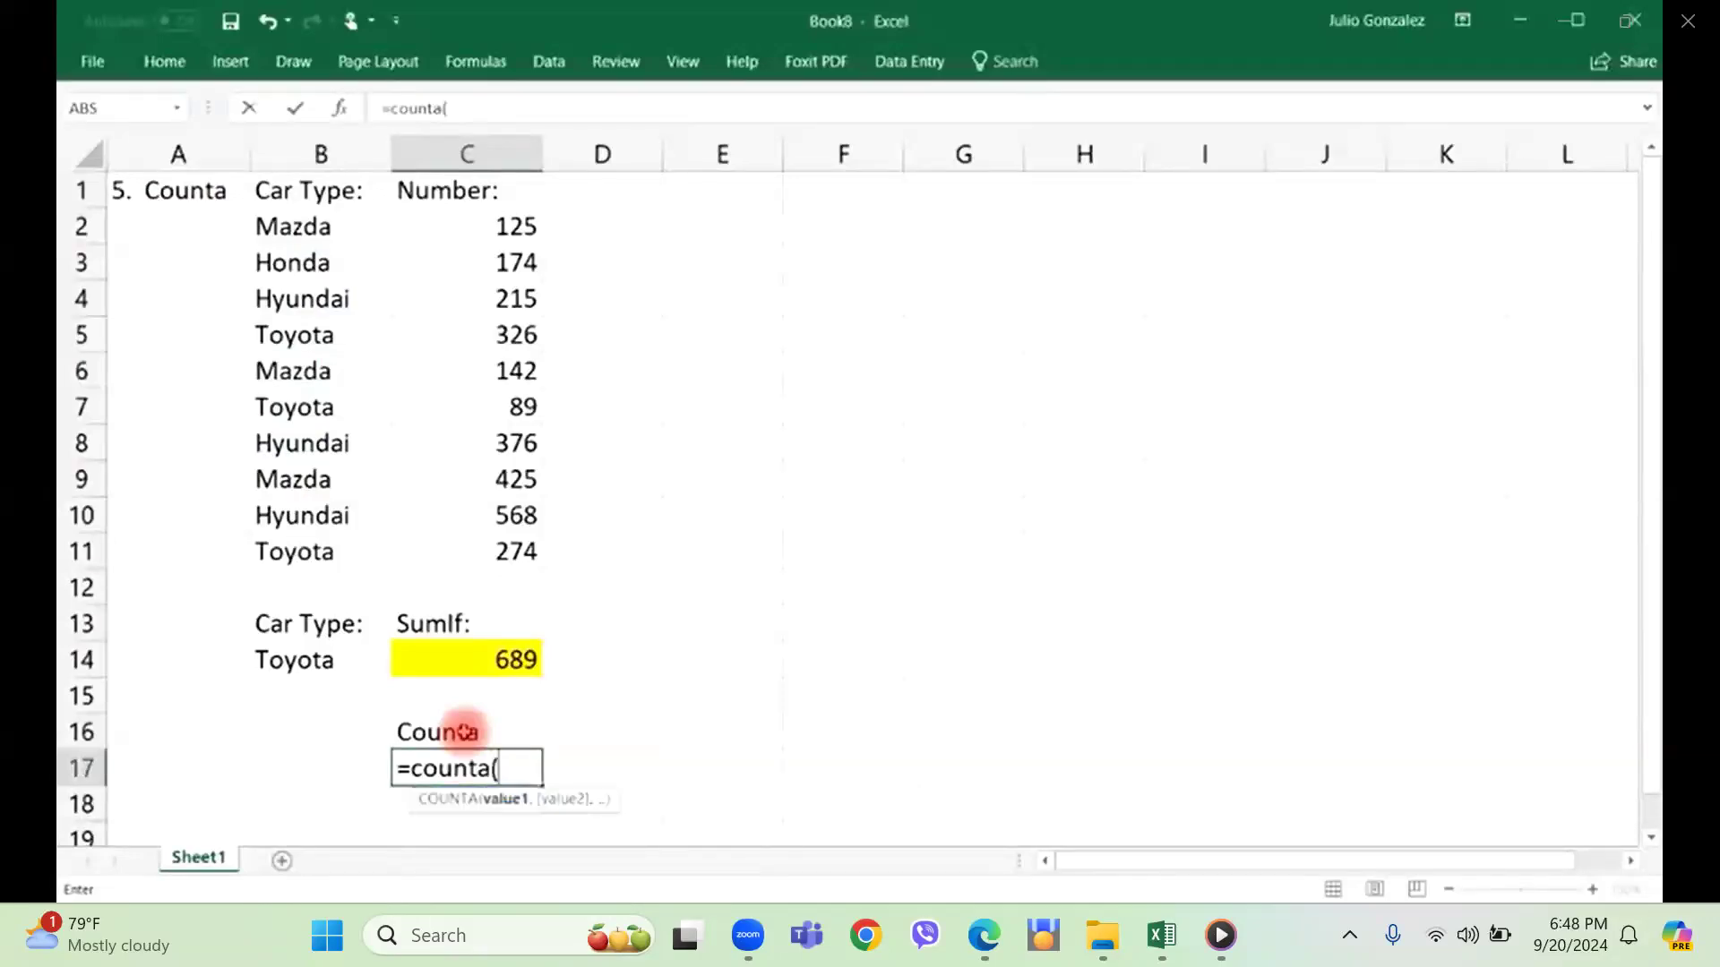
{"action": "left_click_drag", "start_coordinate": [328, 226], "coordinate": [330, 549]}
{"action": "key", "text": "Return"}
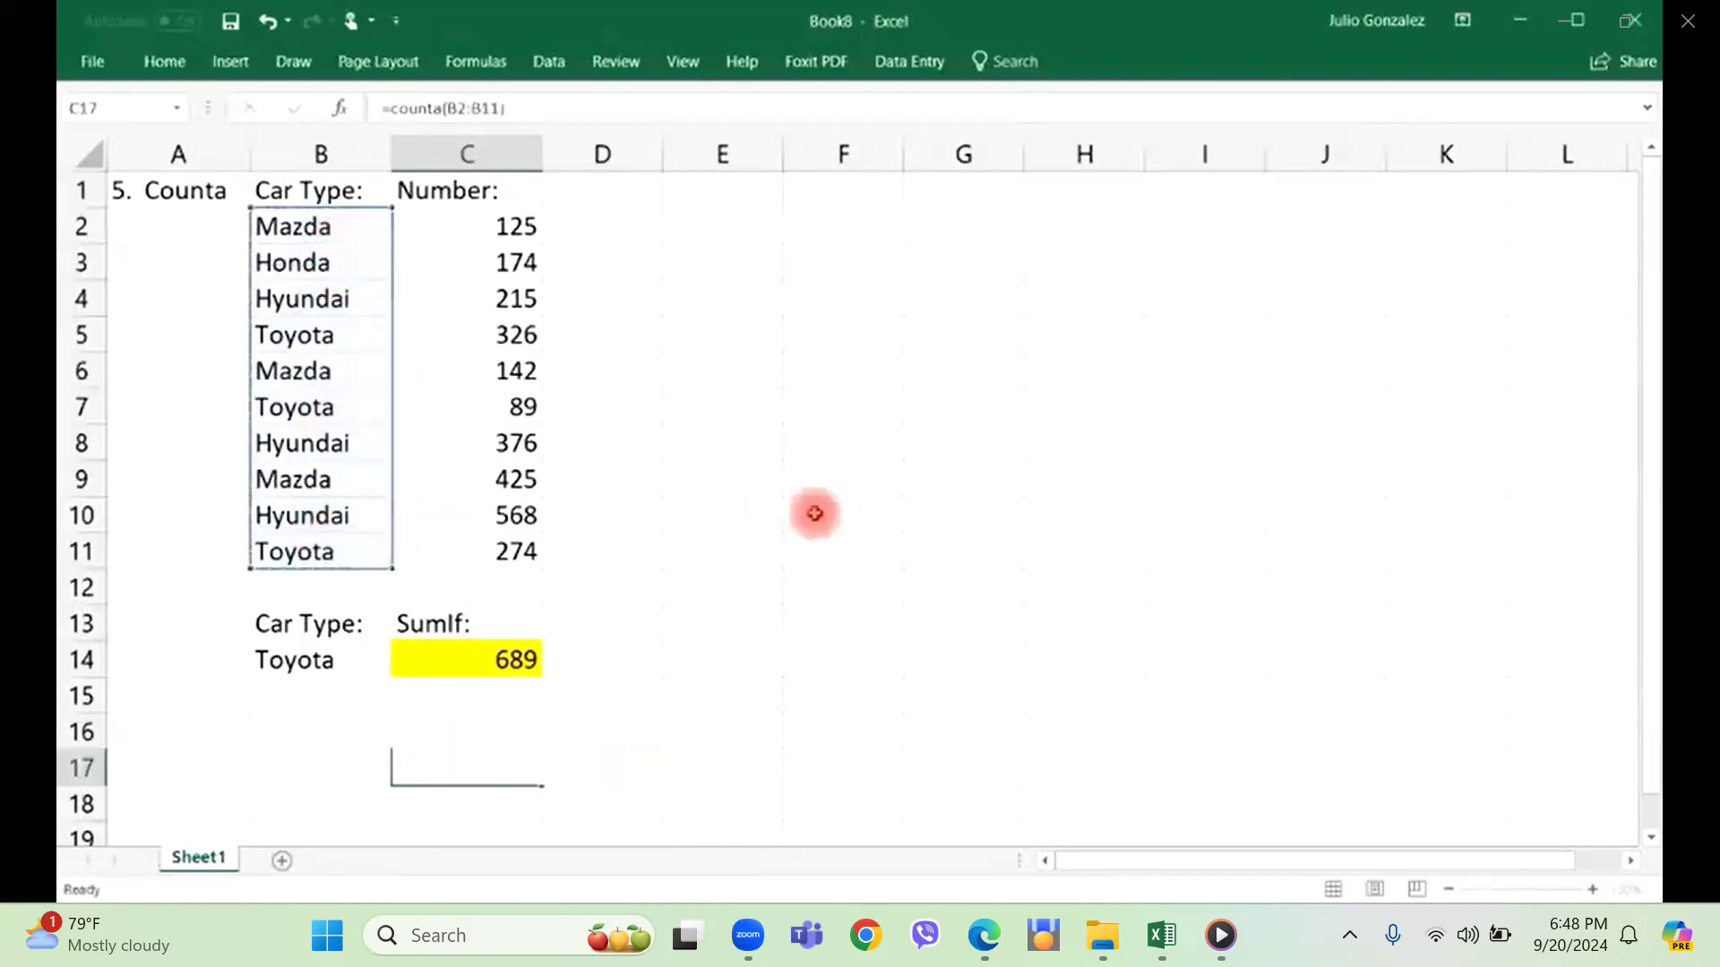
Enter the mixed sample values Mazda, 25, Toyota and 37 in cells E2 to E5.
{"action": "left_click", "coordinate": [708, 225]}
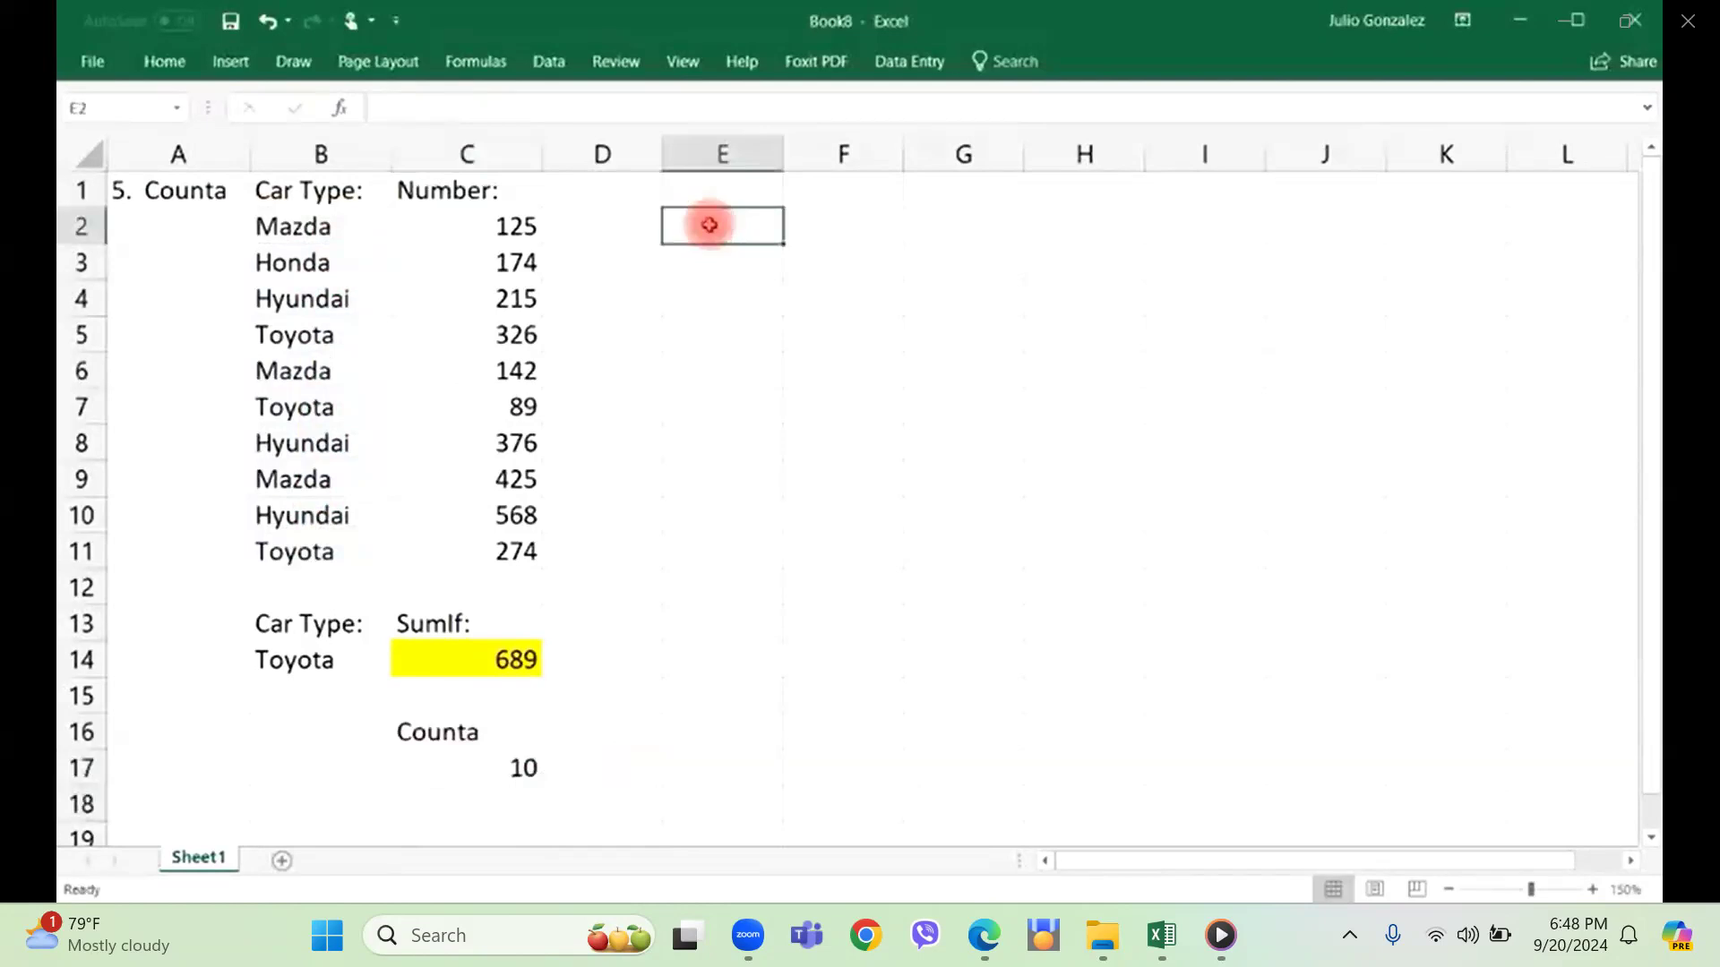
{"action": "type", "text": "Mazd"}
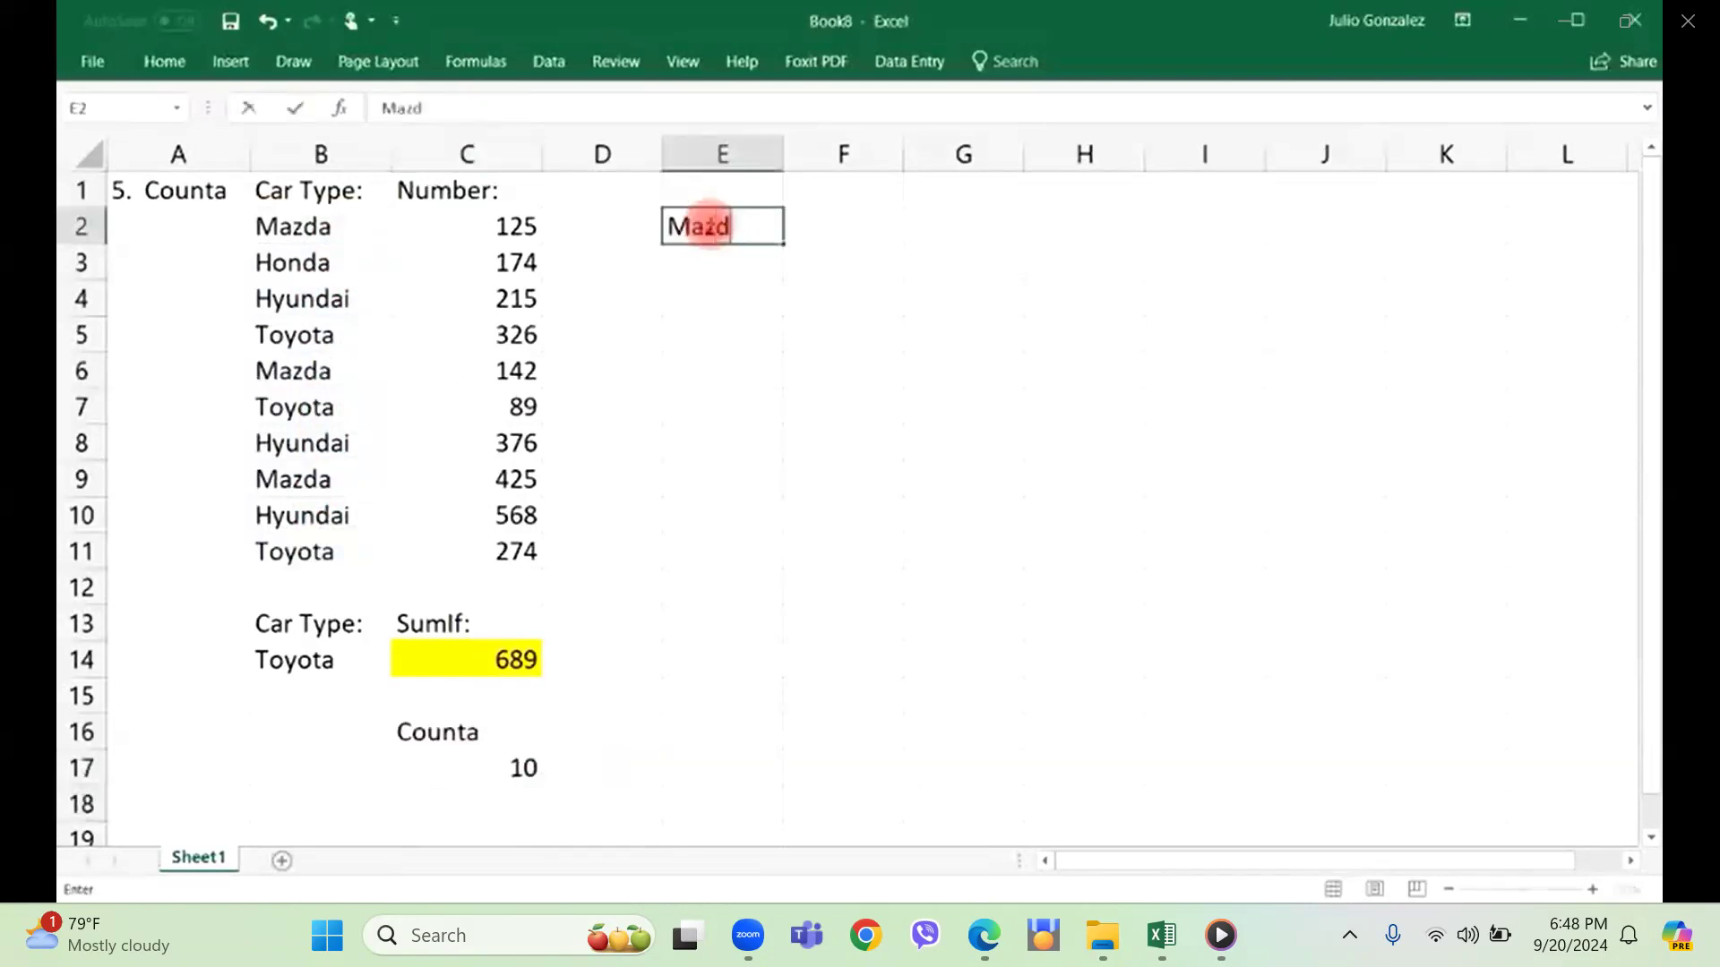
{"action": "type", "text": "a"}
{"action": "key", "text": "Return"}
{"action": "type", "text": "25"}
{"action": "key", "text": "Return"}
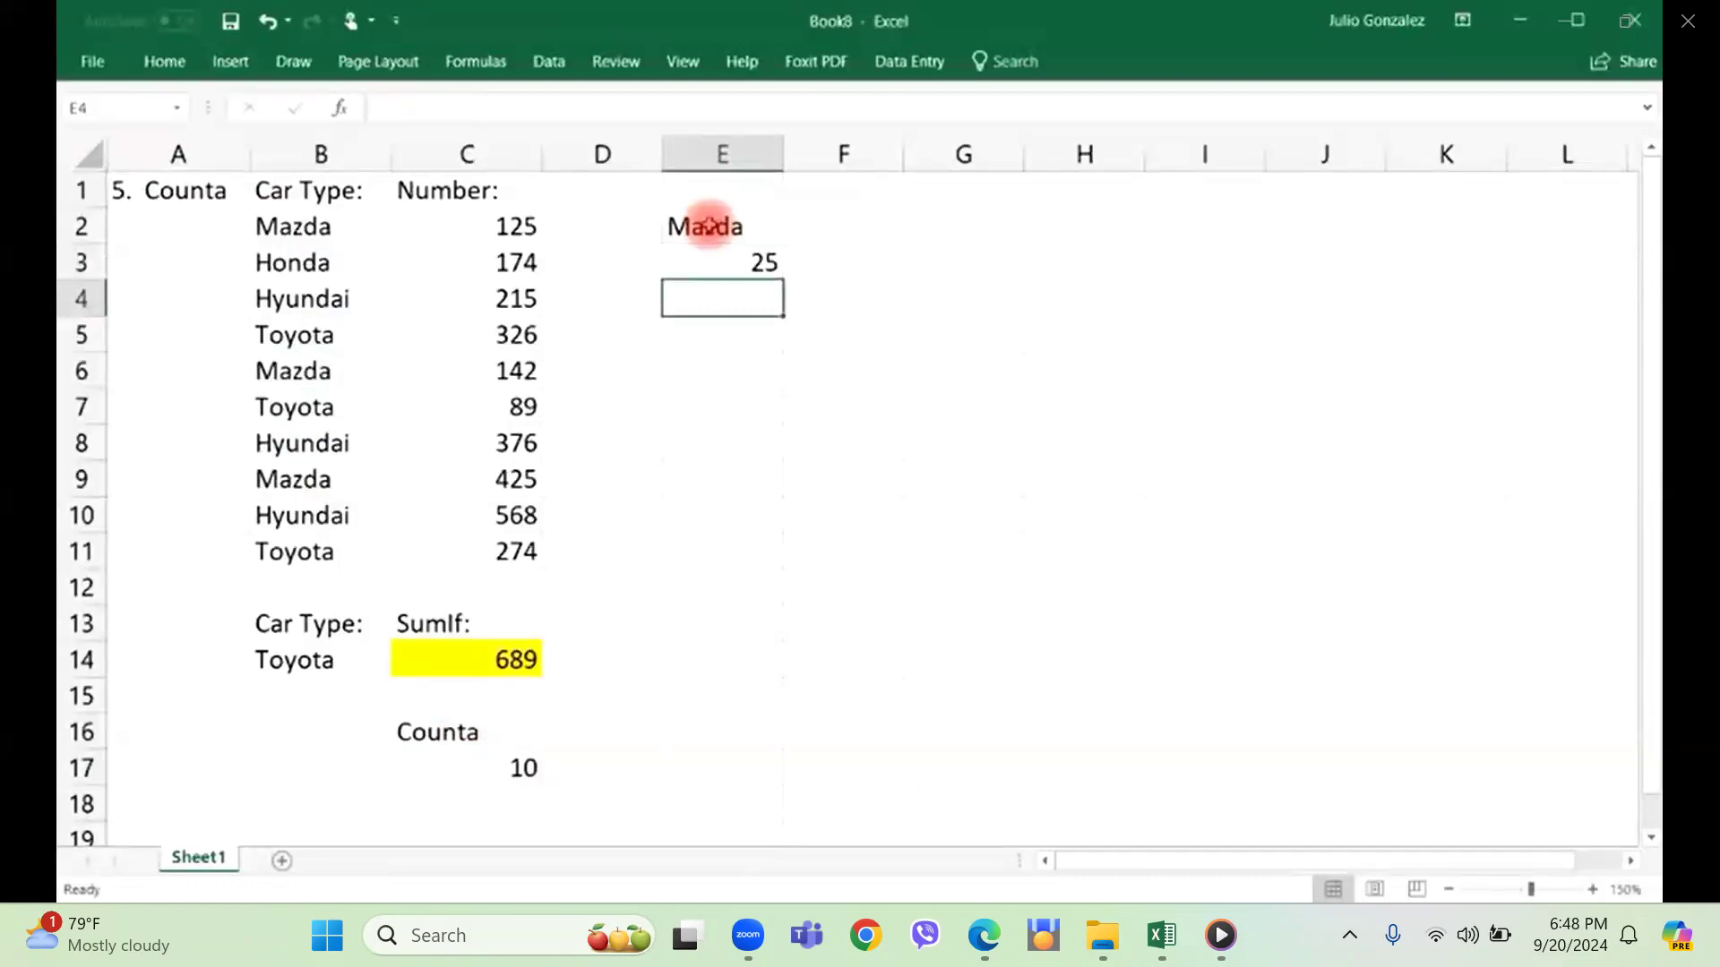
{"action": "type", "text": "To"}
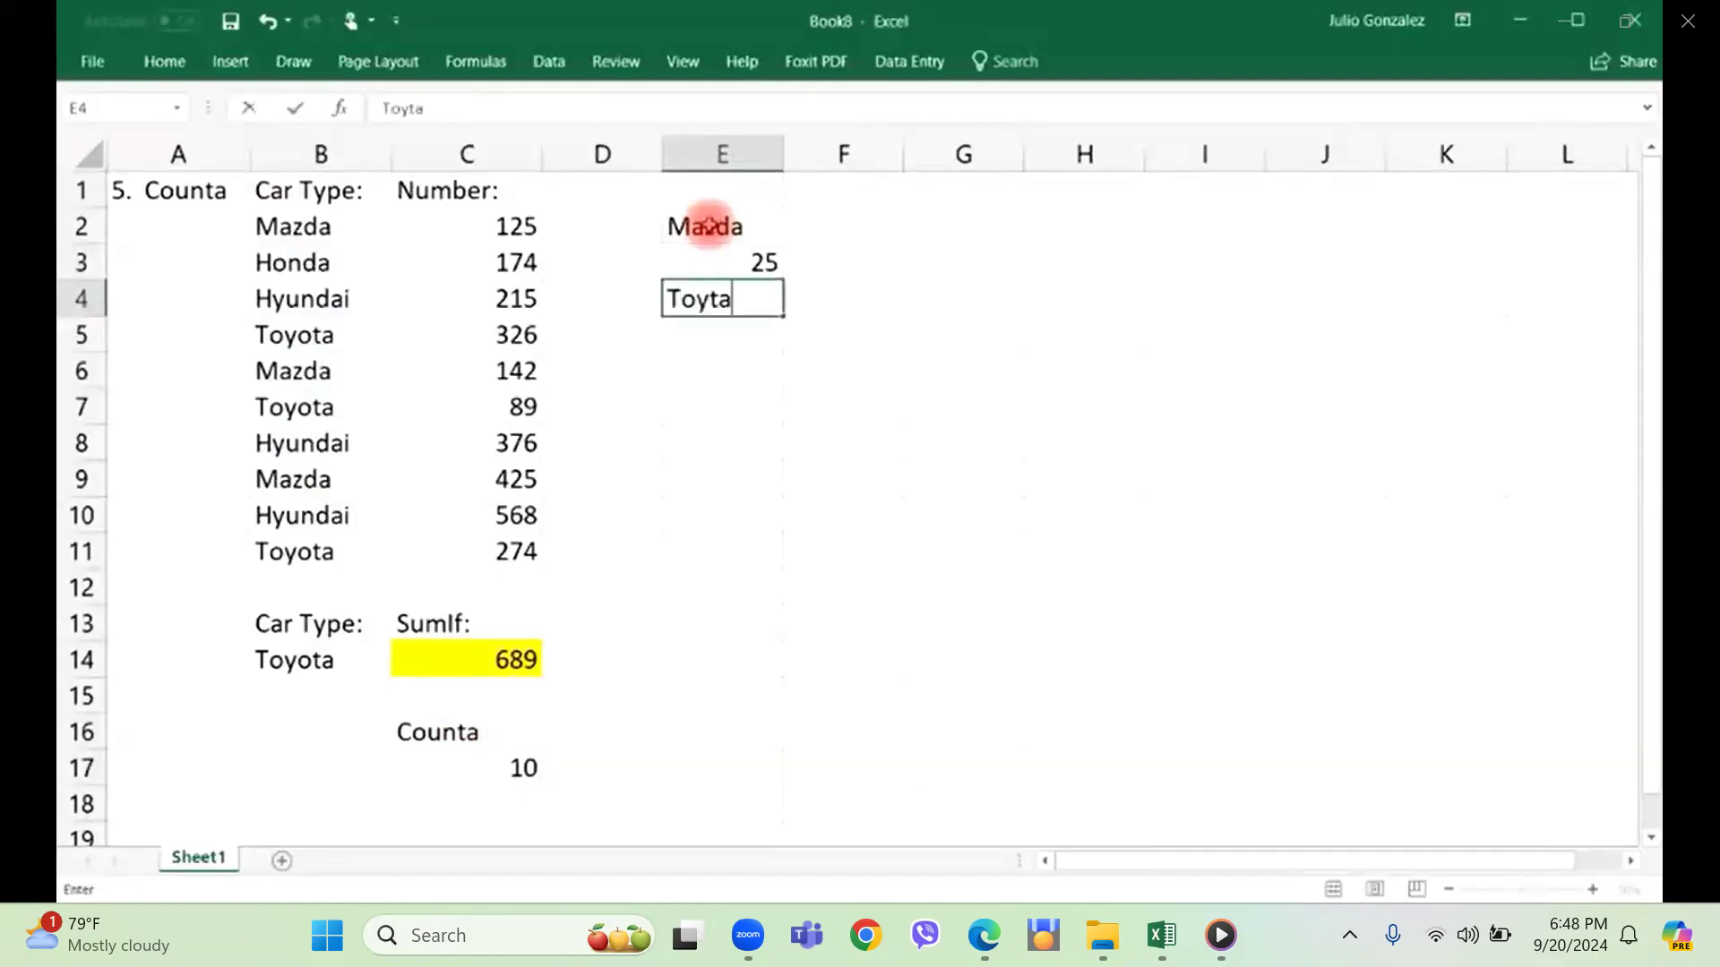
{"action": "type", "text": "yota"}
{"action": "key", "text": "Return"}
{"action": "type", "text": "37"}
{"action": "key", "text": "Return"}
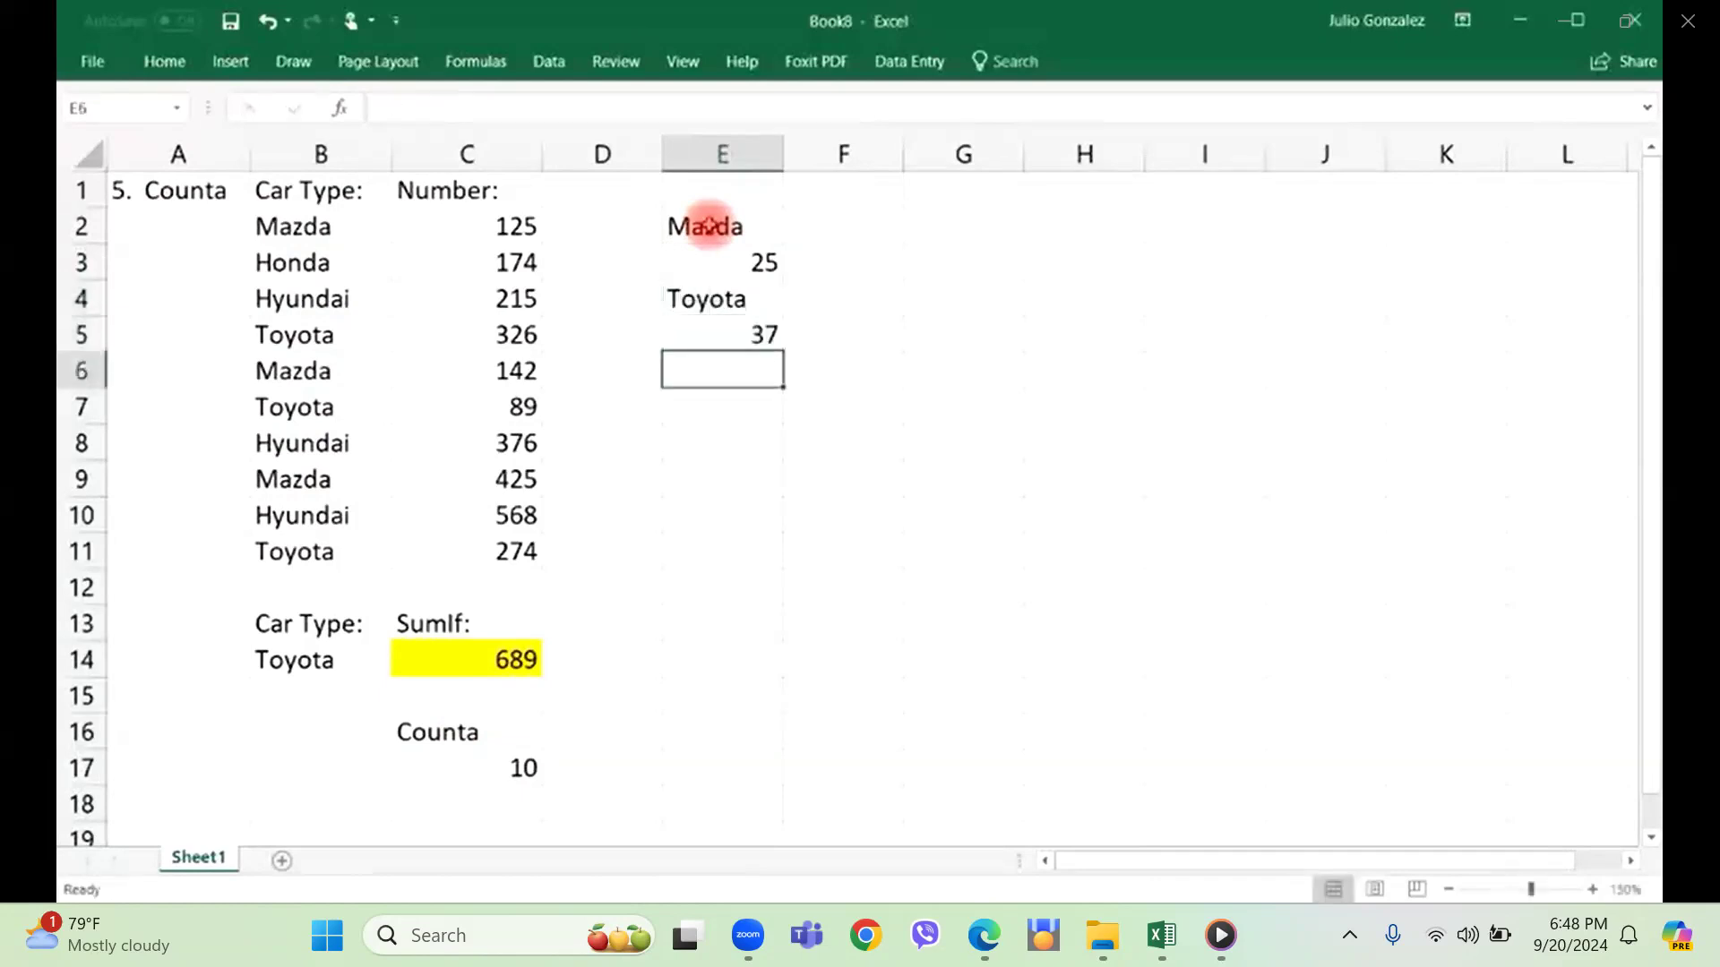
Add a first name in cell E6 and another first name followed by "-12" in cell E7.
{"action": "type", "text": "Jim"}
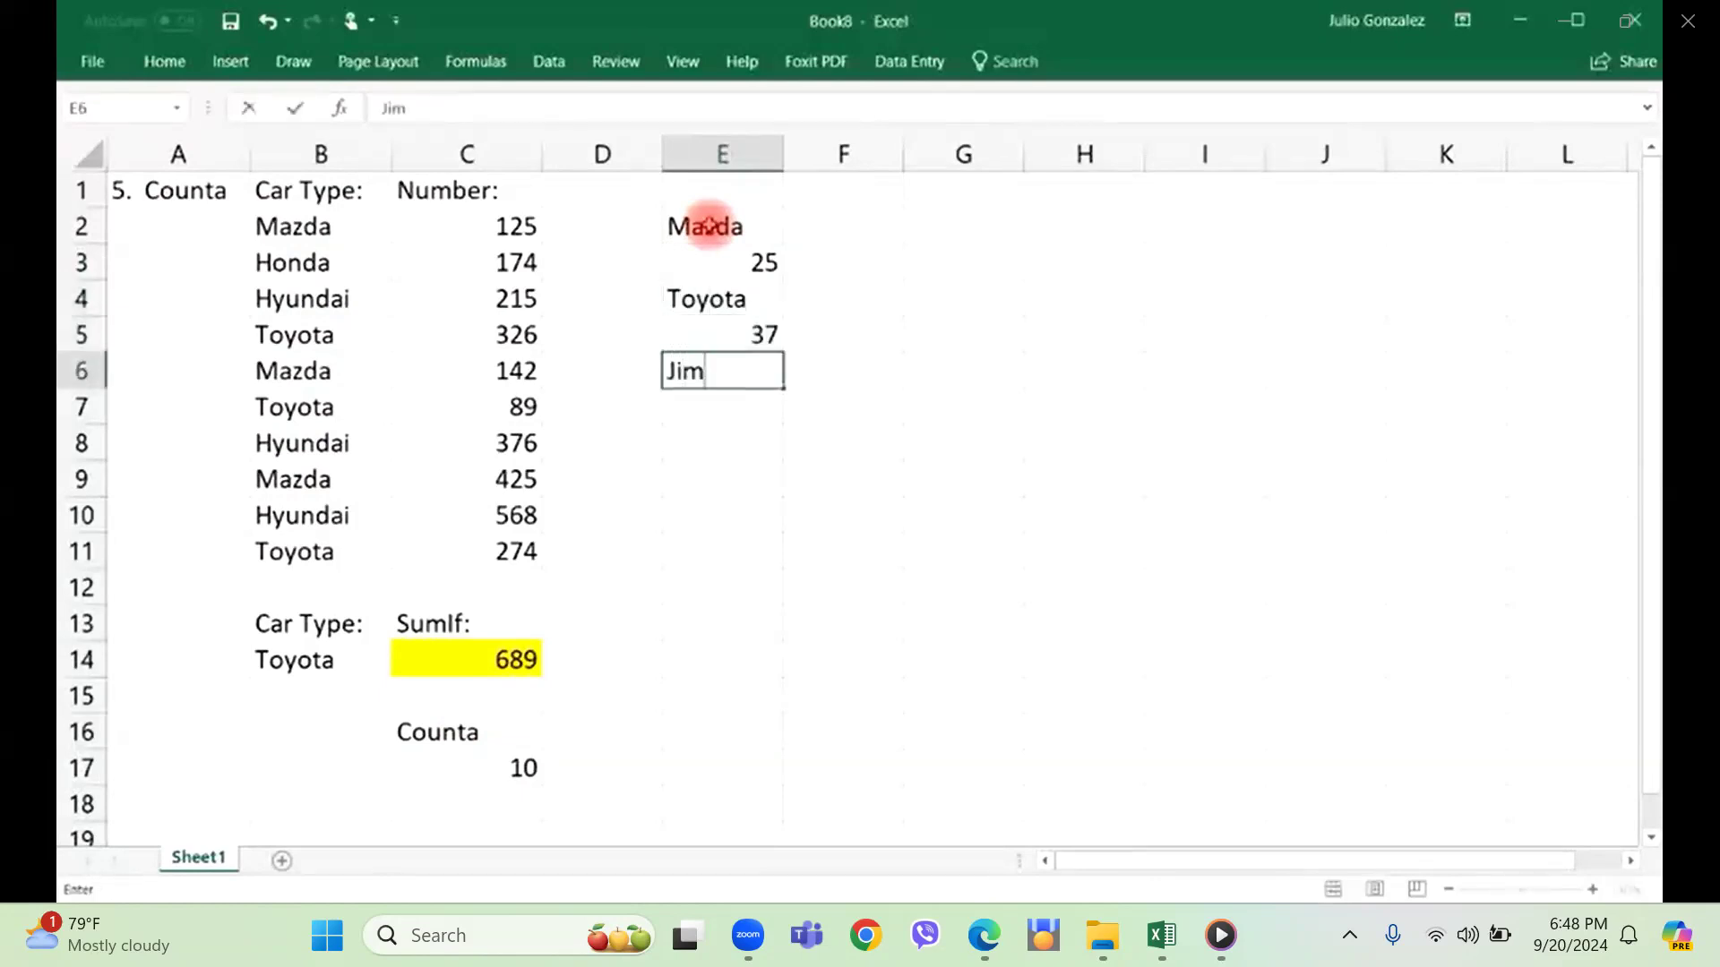
{"action": "key", "text": "Return"}
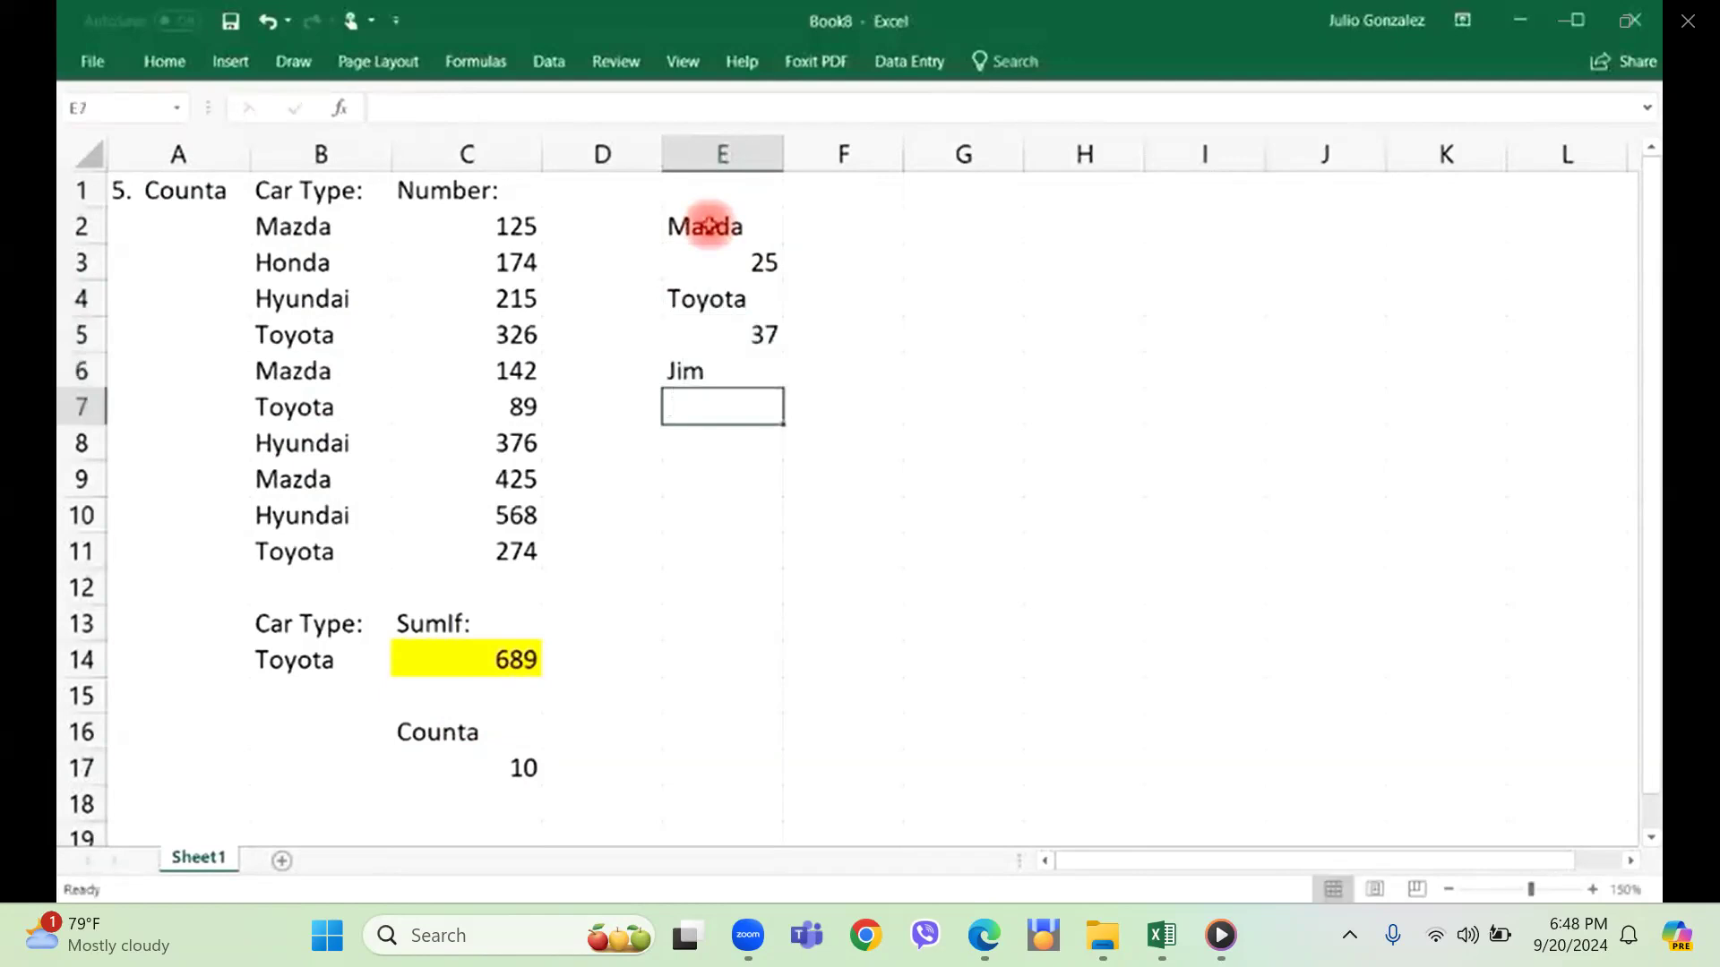
{"action": "type", "text": "Karla-12"}
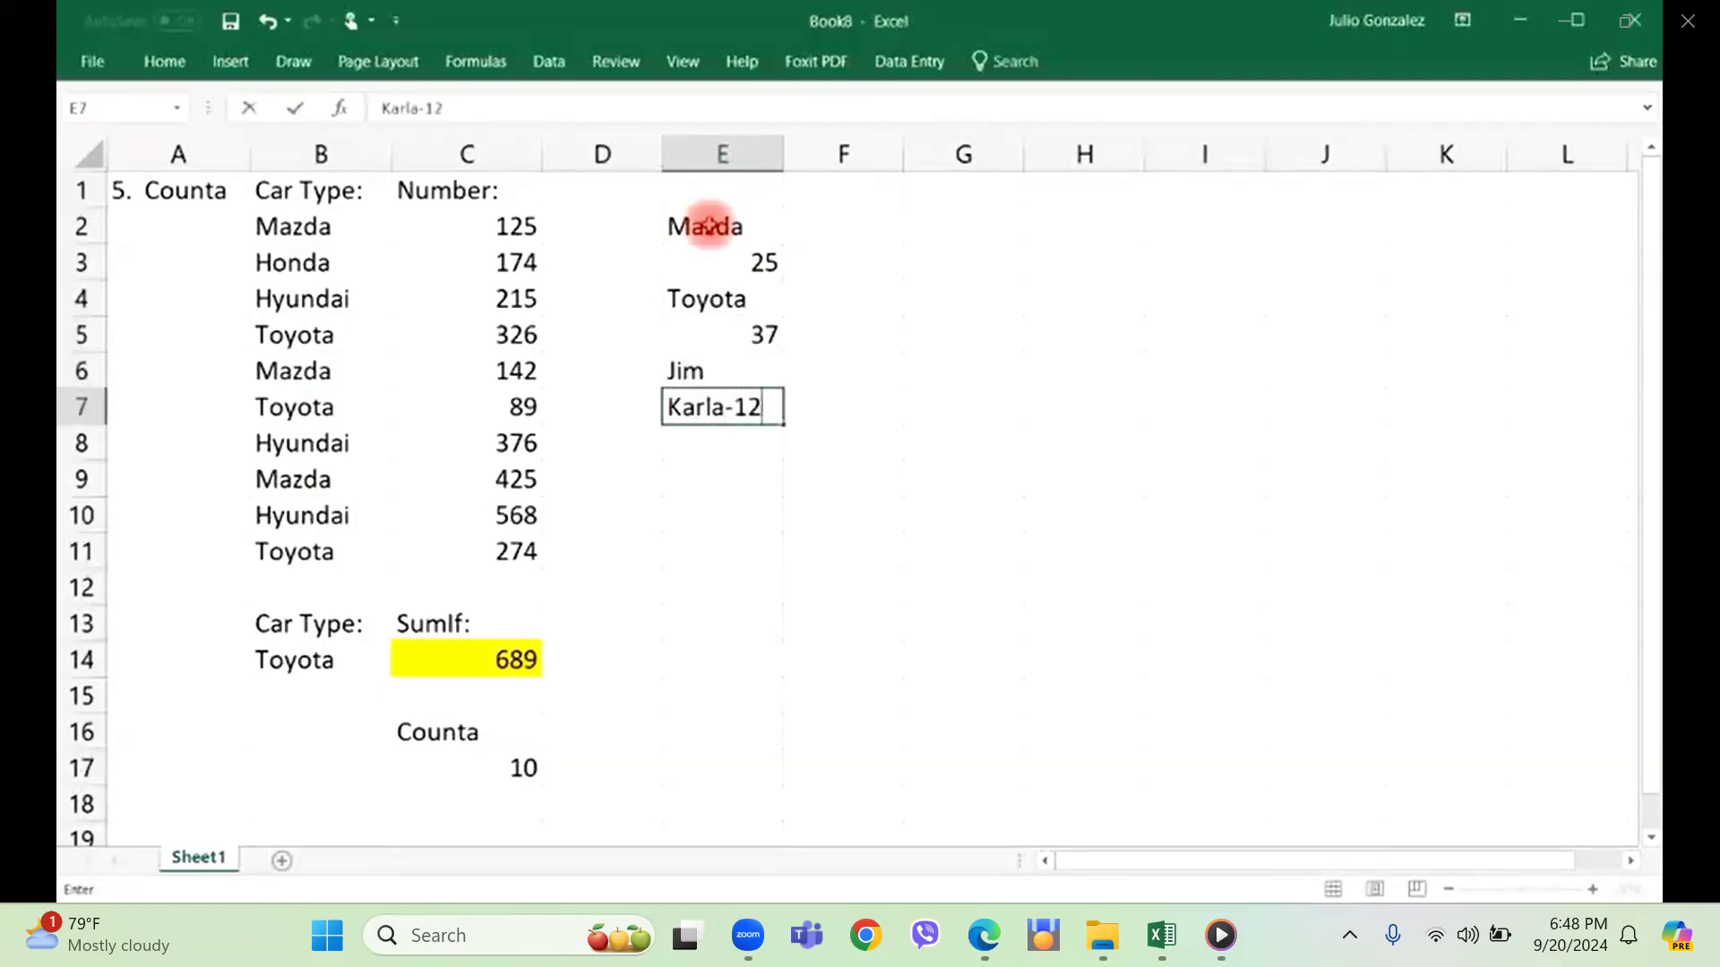
{"action": "key", "text": "Return"}
Enter a COUNT formula in cell E9 for the mixed values in E2:E7.
{"action": "left_click_drag", "start_coordinate": [708, 225], "coordinate": [741, 407]}
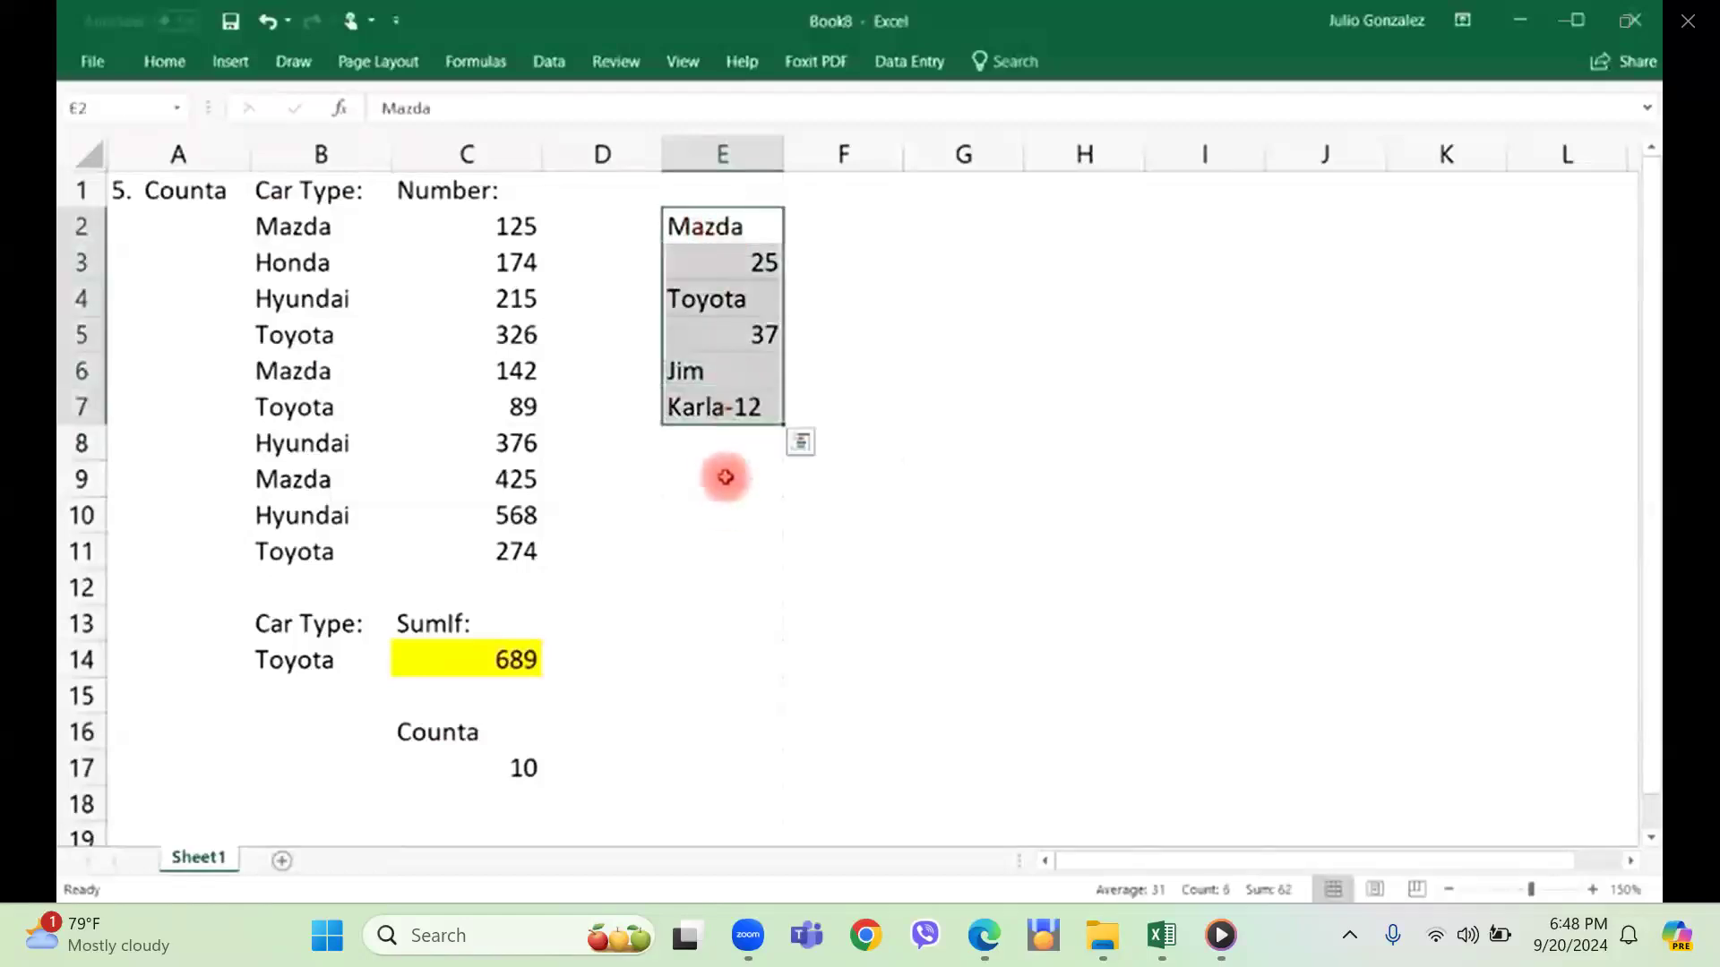
{"action": "left_click", "coordinate": [725, 477]}
{"action": "type", "text": "=count("}
{"action": "left_click_drag", "start_coordinate": [733, 229], "coordinate": [732, 405]}
{"action": "type", "text": ")"}
{"action": "key", "text": "Return"}
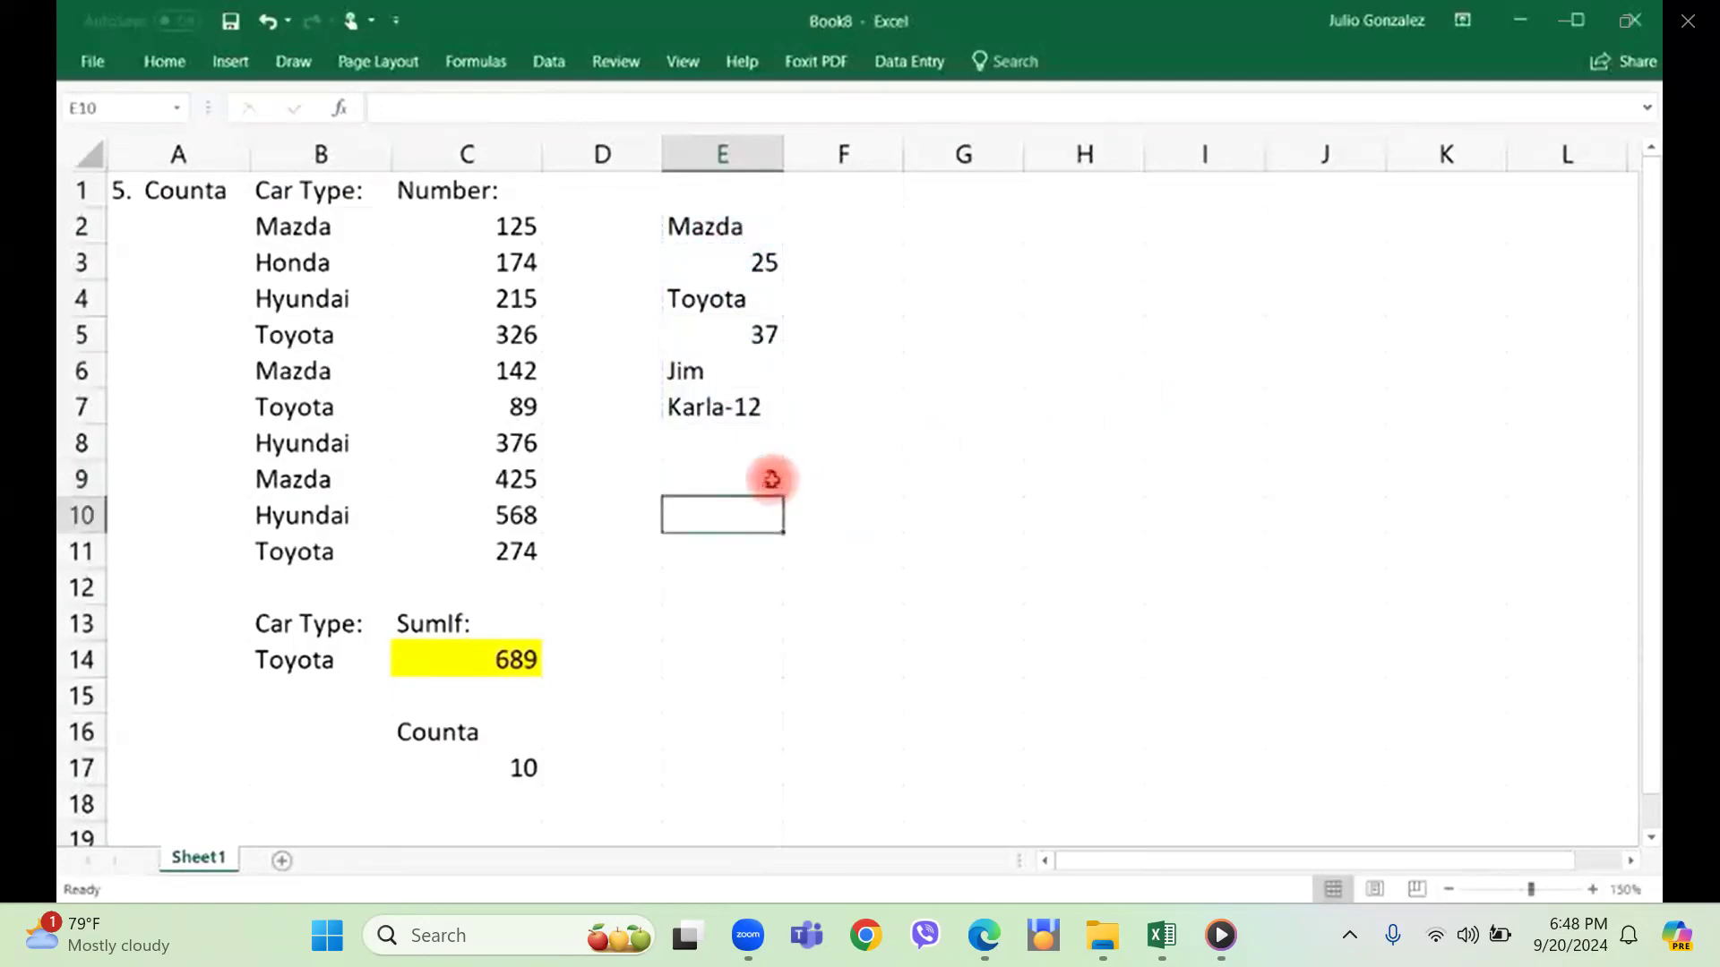
Check the numeric cells E3 and E5 and the mixed text entry in E7 against the COUNT result.
{"action": "left_click", "coordinate": [767, 260]}
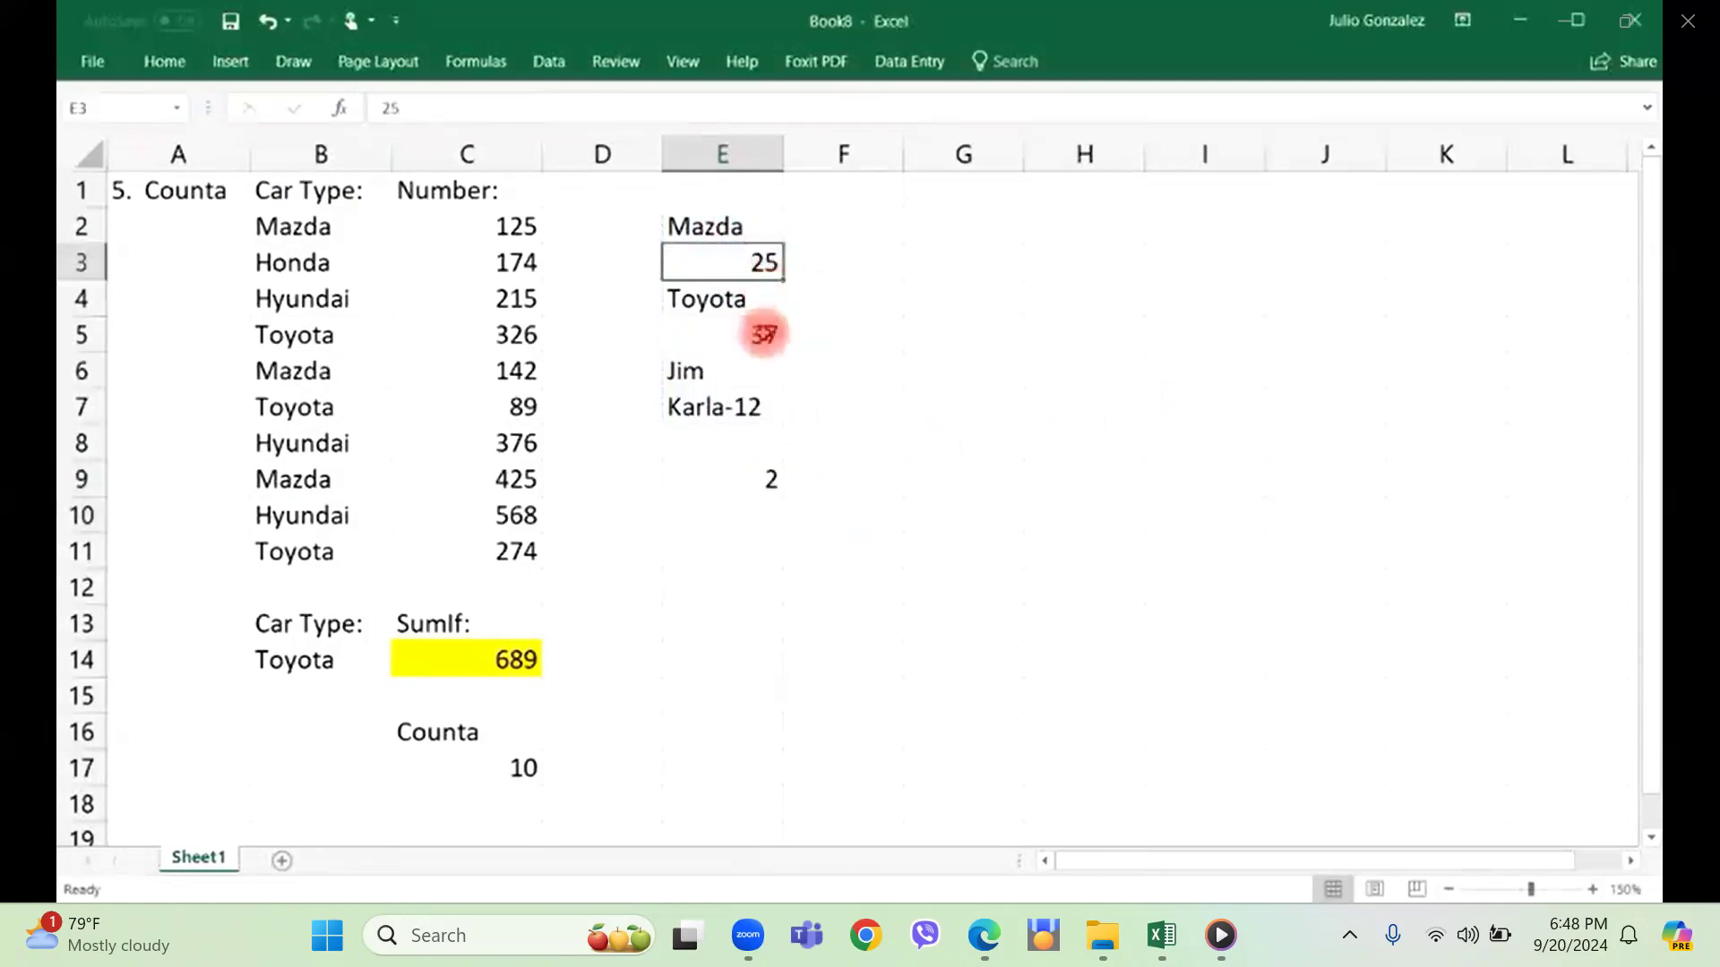
{"action": "left_click", "coordinate": [764, 333]}
{"action": "left_click", "coordinate": [746, 408]}
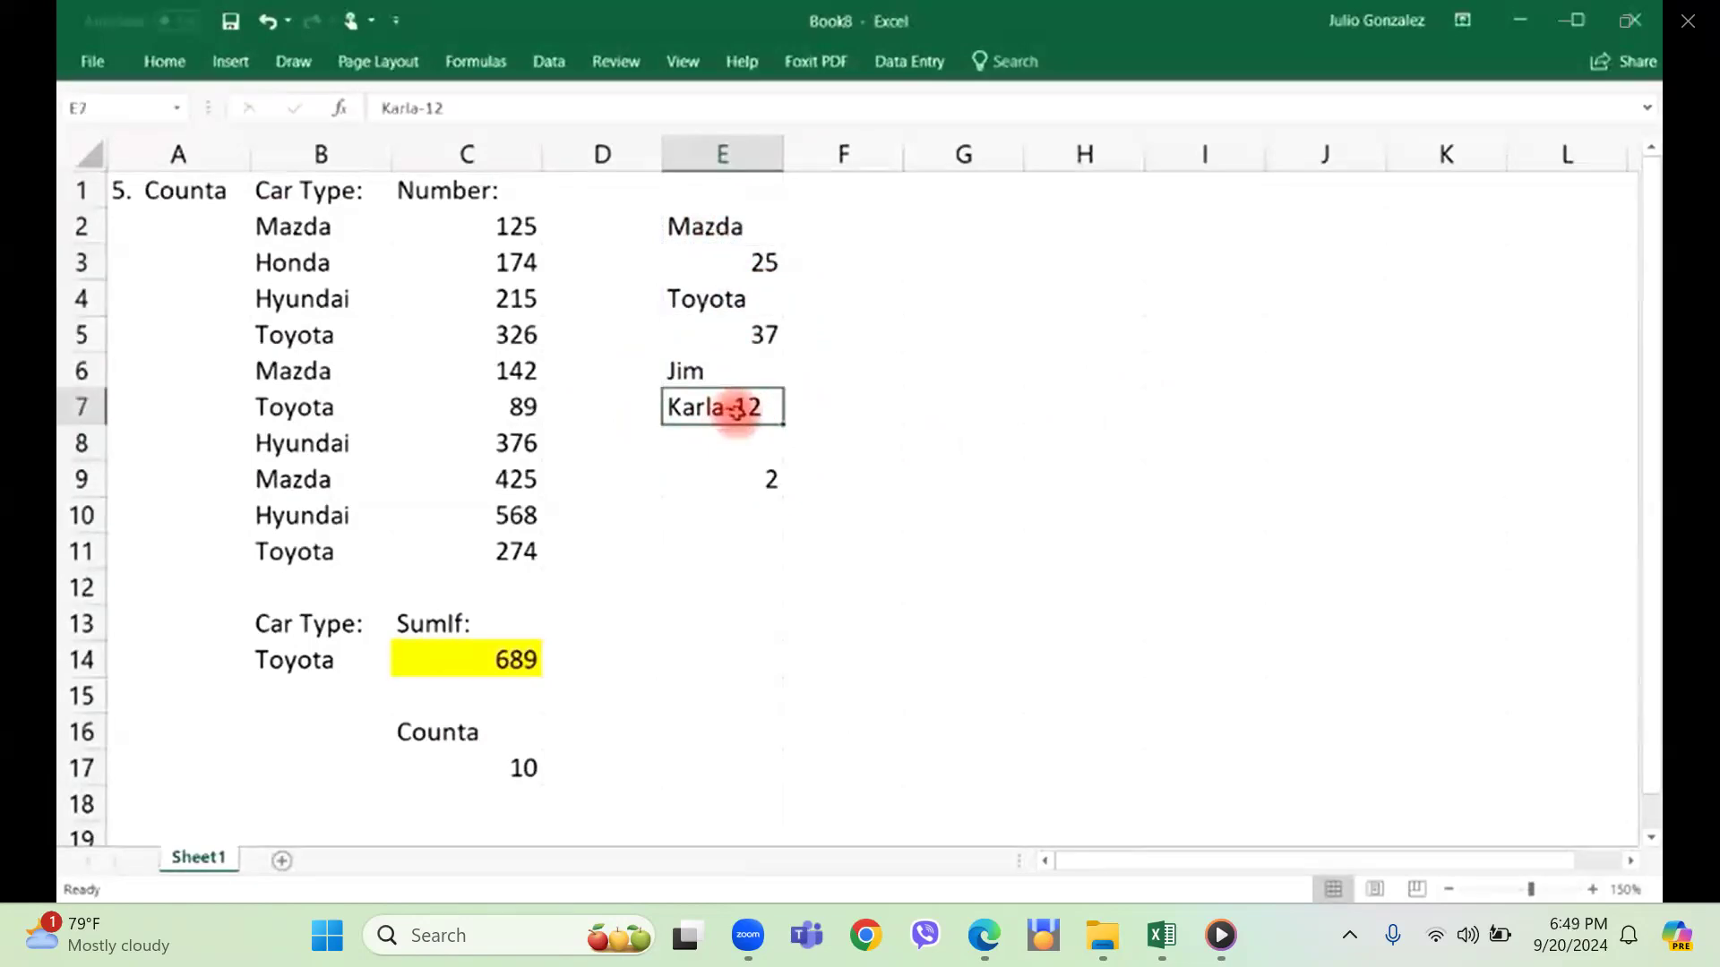
Replace the formula in cell E9 with a COUNTA of the mixed values in E2:E7.
{"action": "left_click", "coordinate": [748, 484]}
{"action": "type", "text": "="}
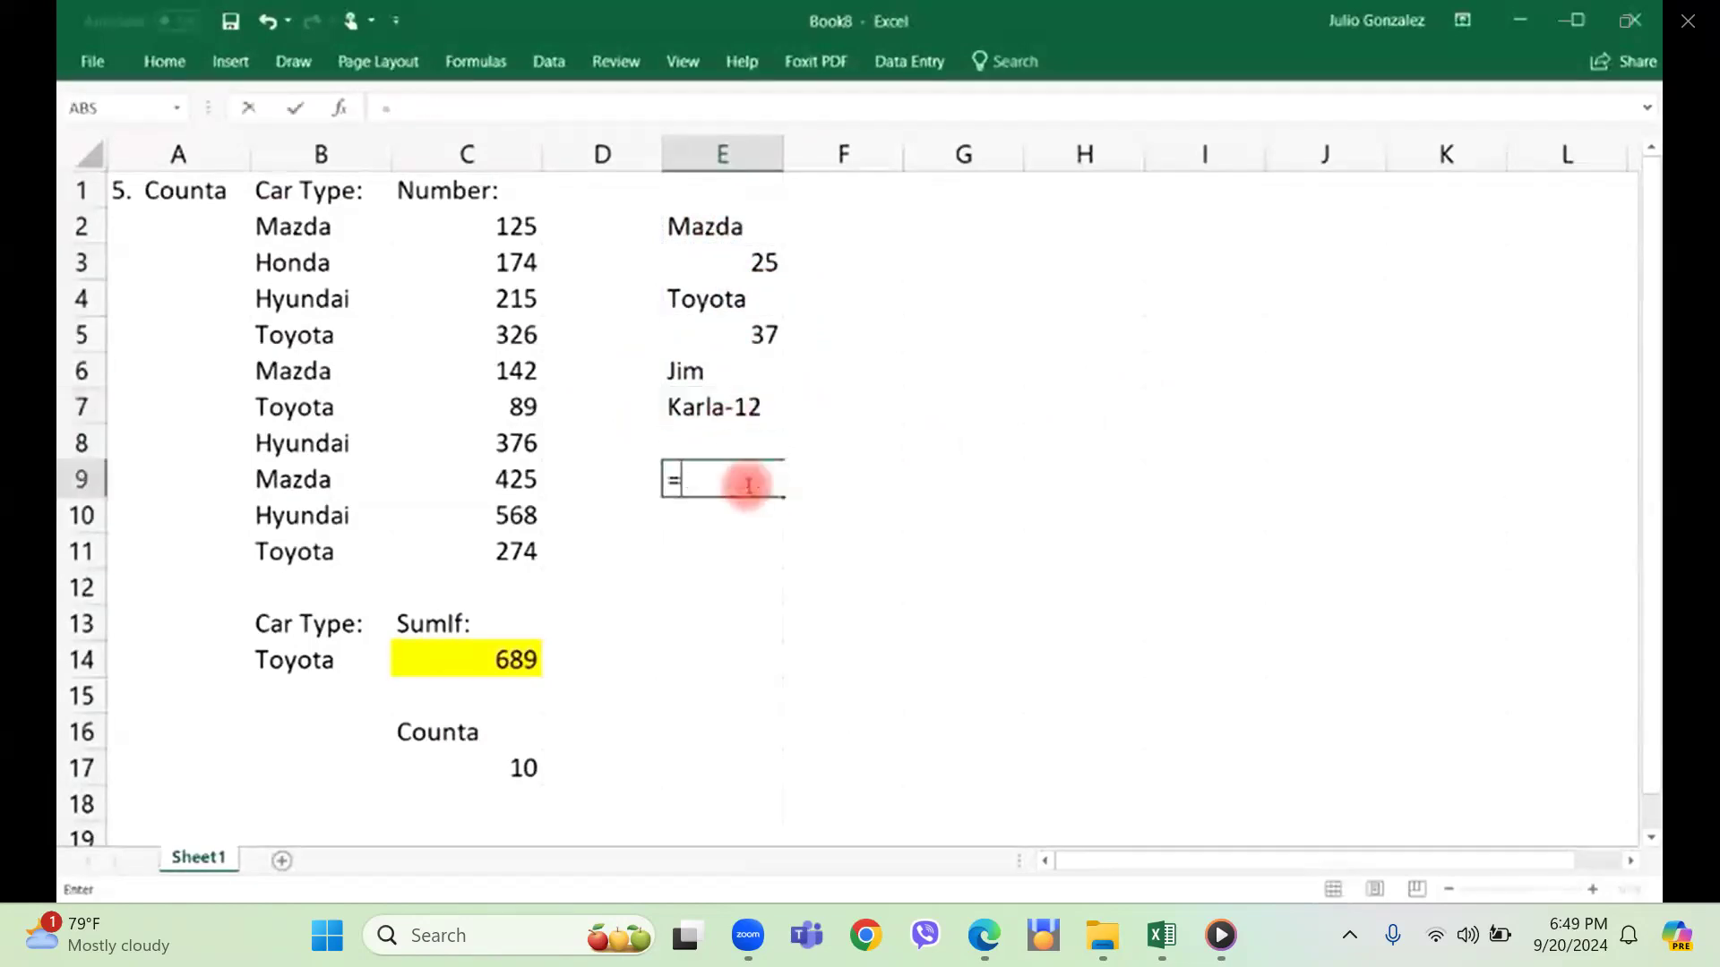
{"action": "type", "text": "counta("}
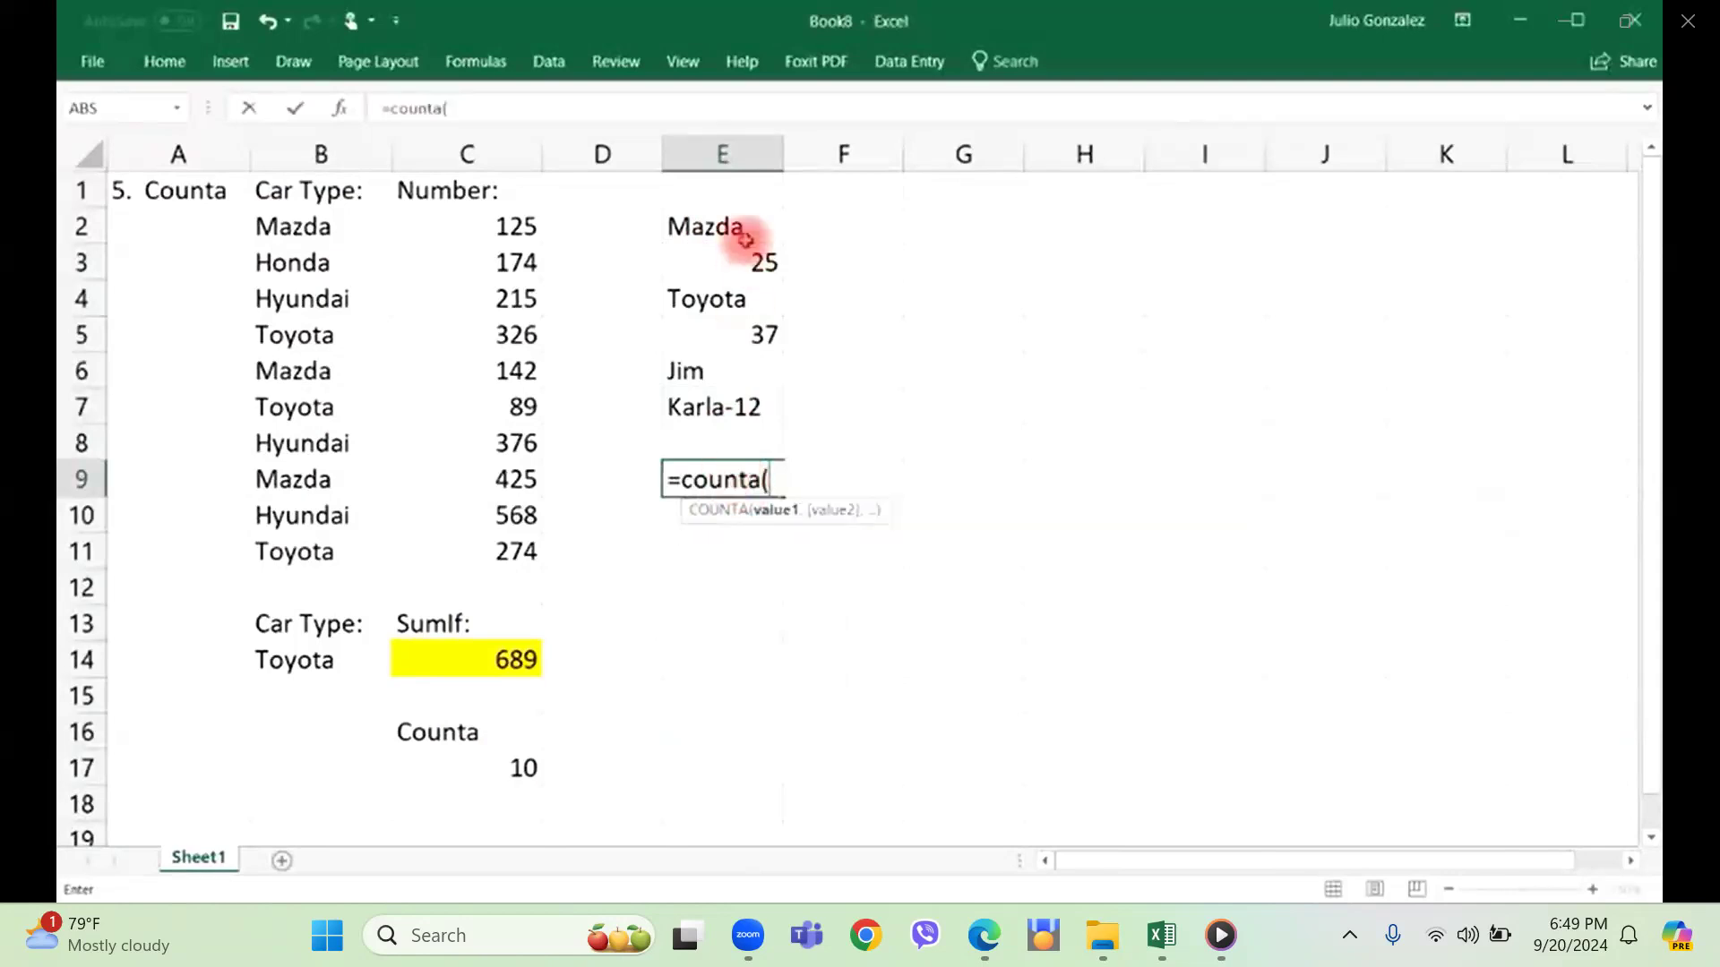
{"action": "left_click_drag", "start_coordinate": [756, 230], "coordinate": [744, 408]}
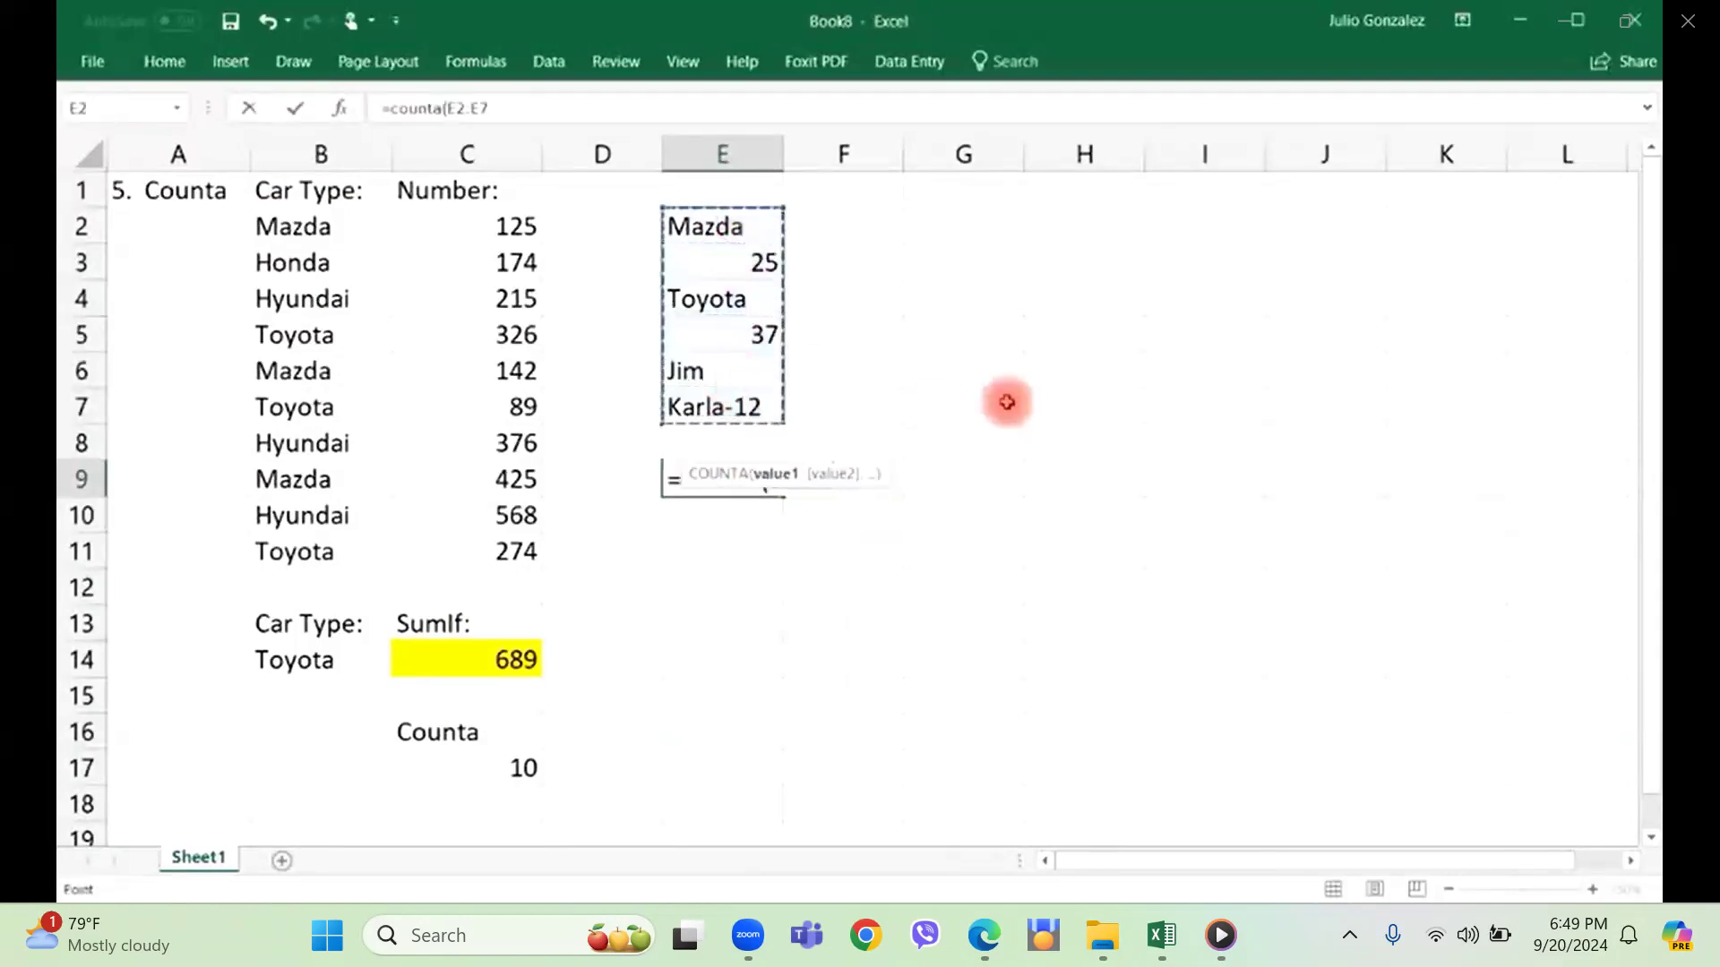
{"action": "type", "text": ")"}
{"action": "key", "text": "Return"}
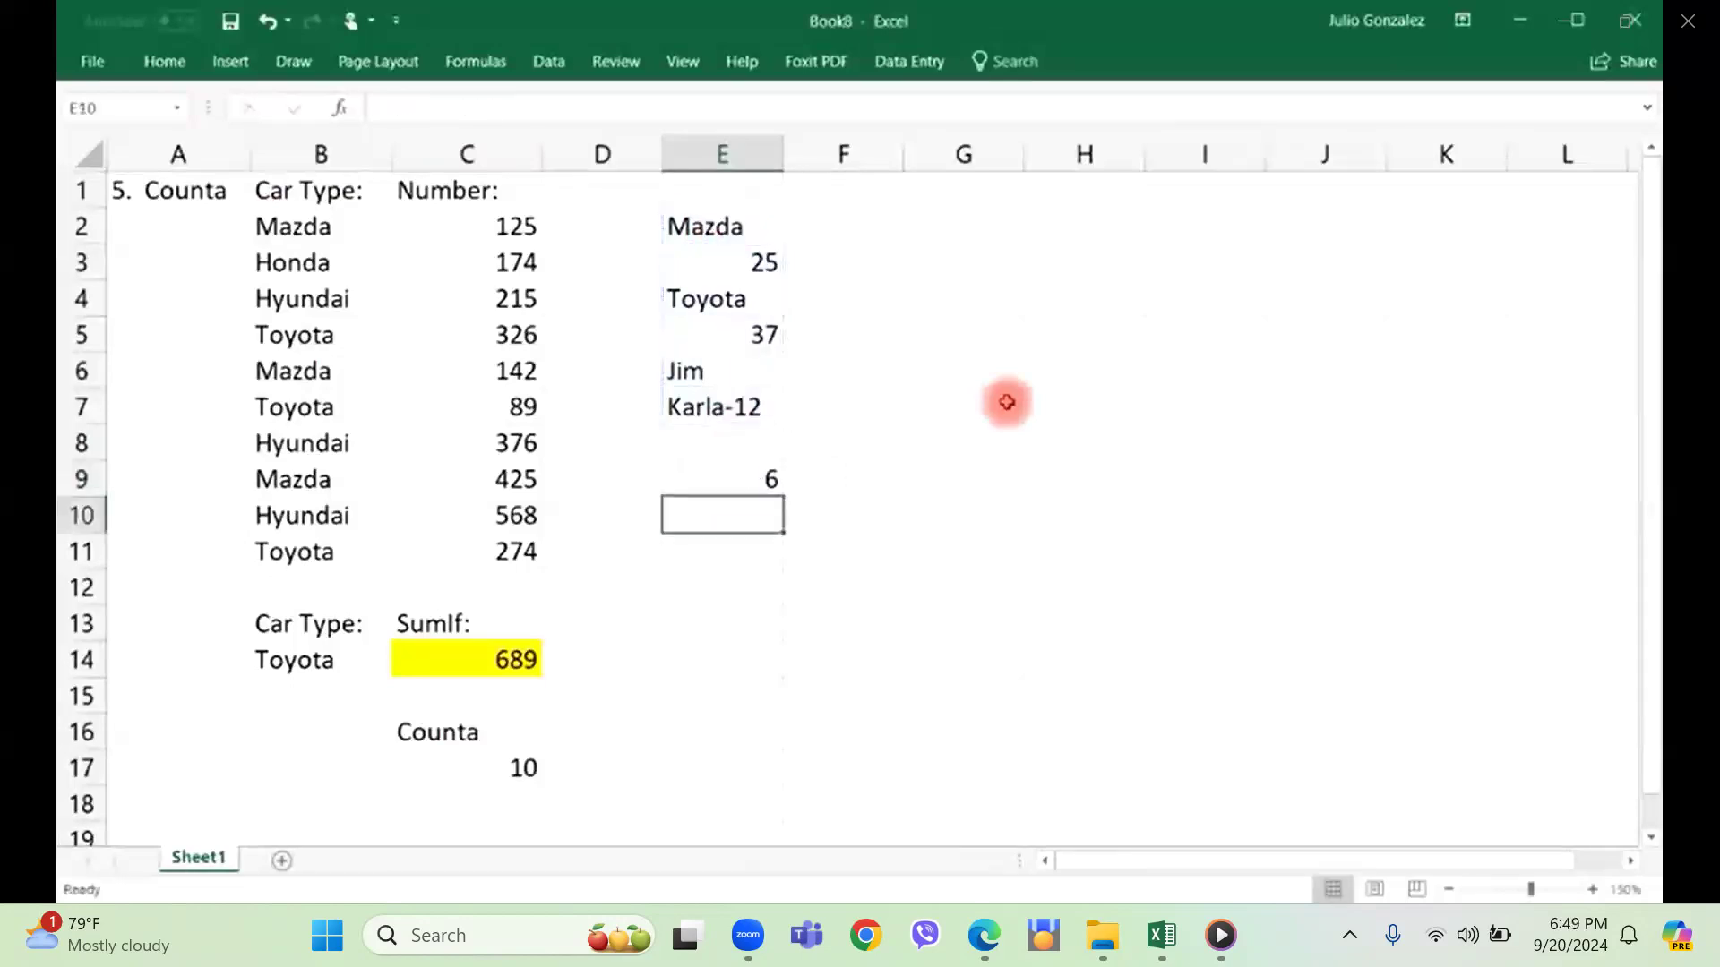
Select the entries from E3 to E7 one by one to verify the COUNTA result.
{"action": "left_click", "coordinate": [761, 260]}
{"action": "left_click", "coordinate": [750, 306]}
{"action": "left_click", "coordinate": [761, 337]}
{"action": "left_click", "coordinate": [757, 376]}
{"action": "left_click", "coordinate": [753, 406]}
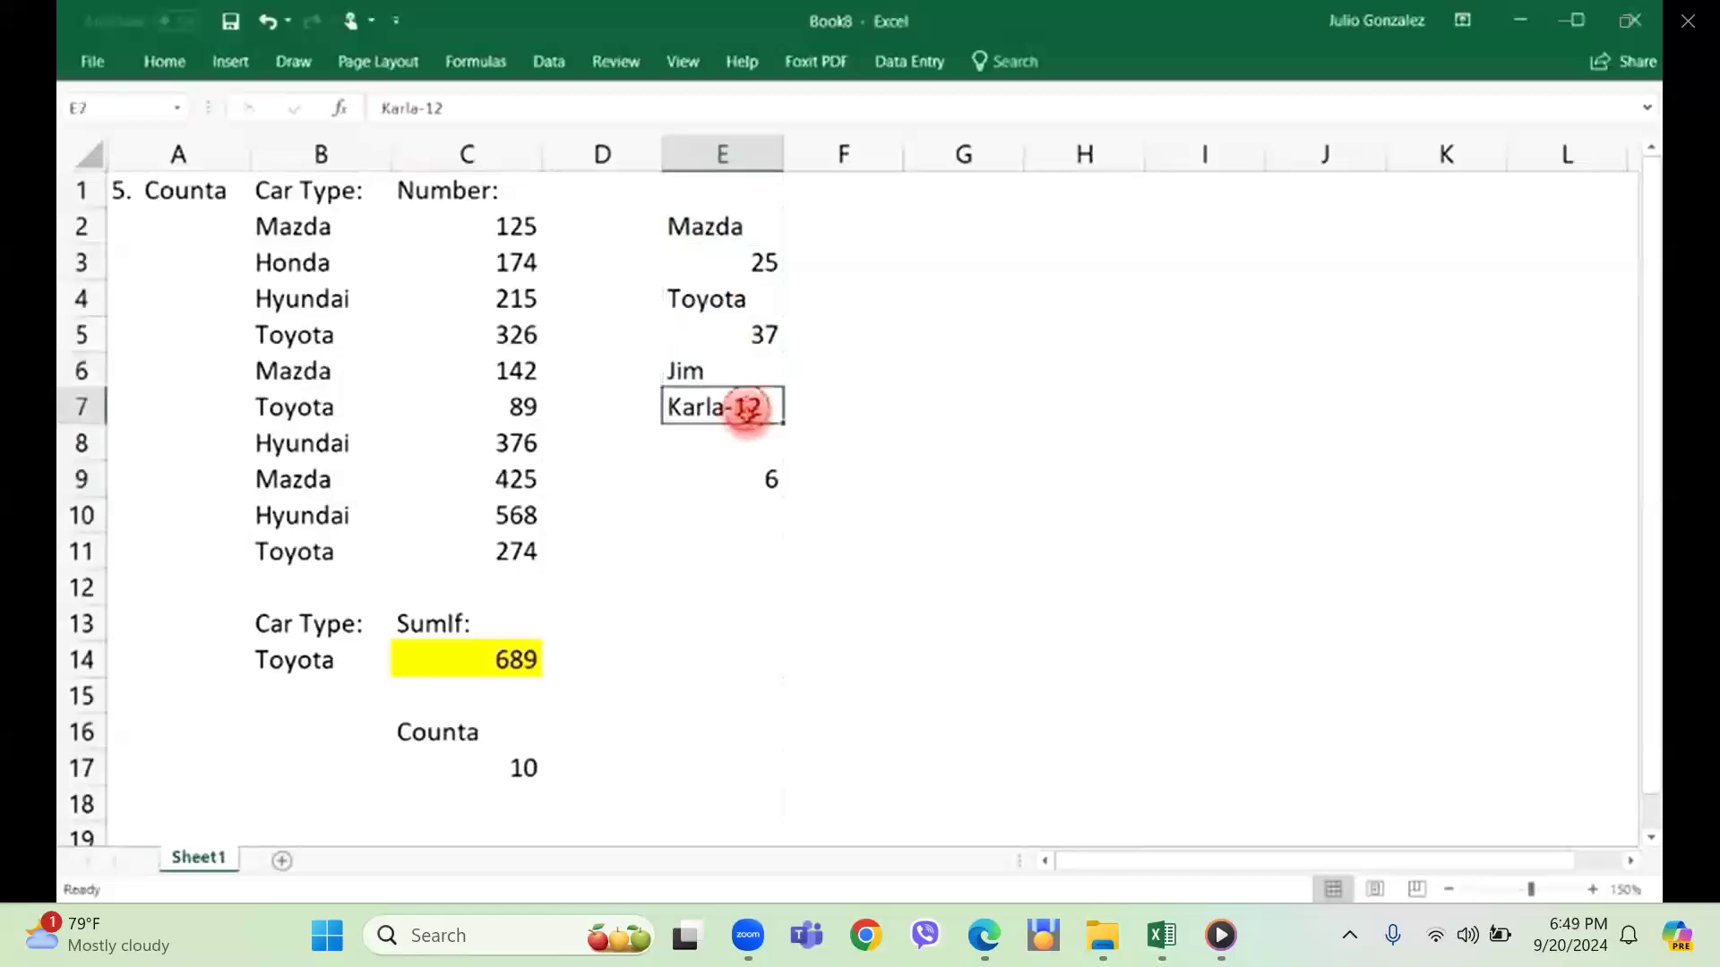
Re-enter the COUNTA formula in cell E9 with the range E1:E8, including the empty cells above and below the list.
{"action": "left_click", "coordinate": [719, 476]}
{"action": "type", "text": "=counta("}
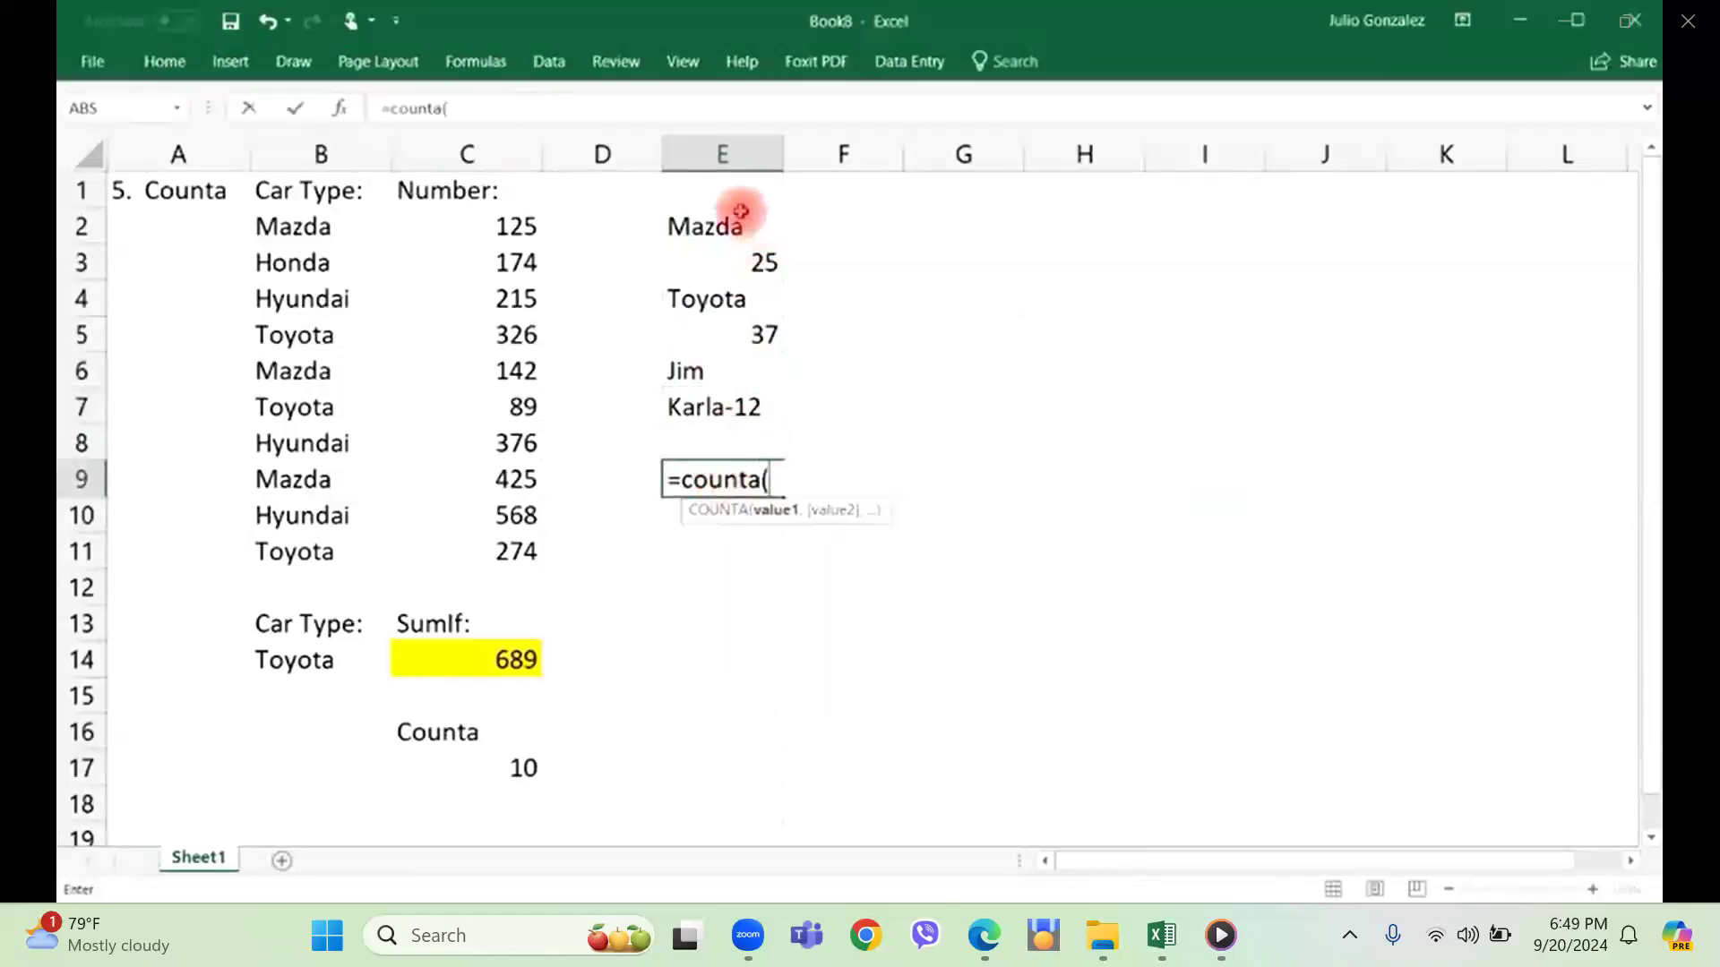
{"action": "left_click_drag", "start_coordinate": [734, 188], "coordinate": [719, 427]}
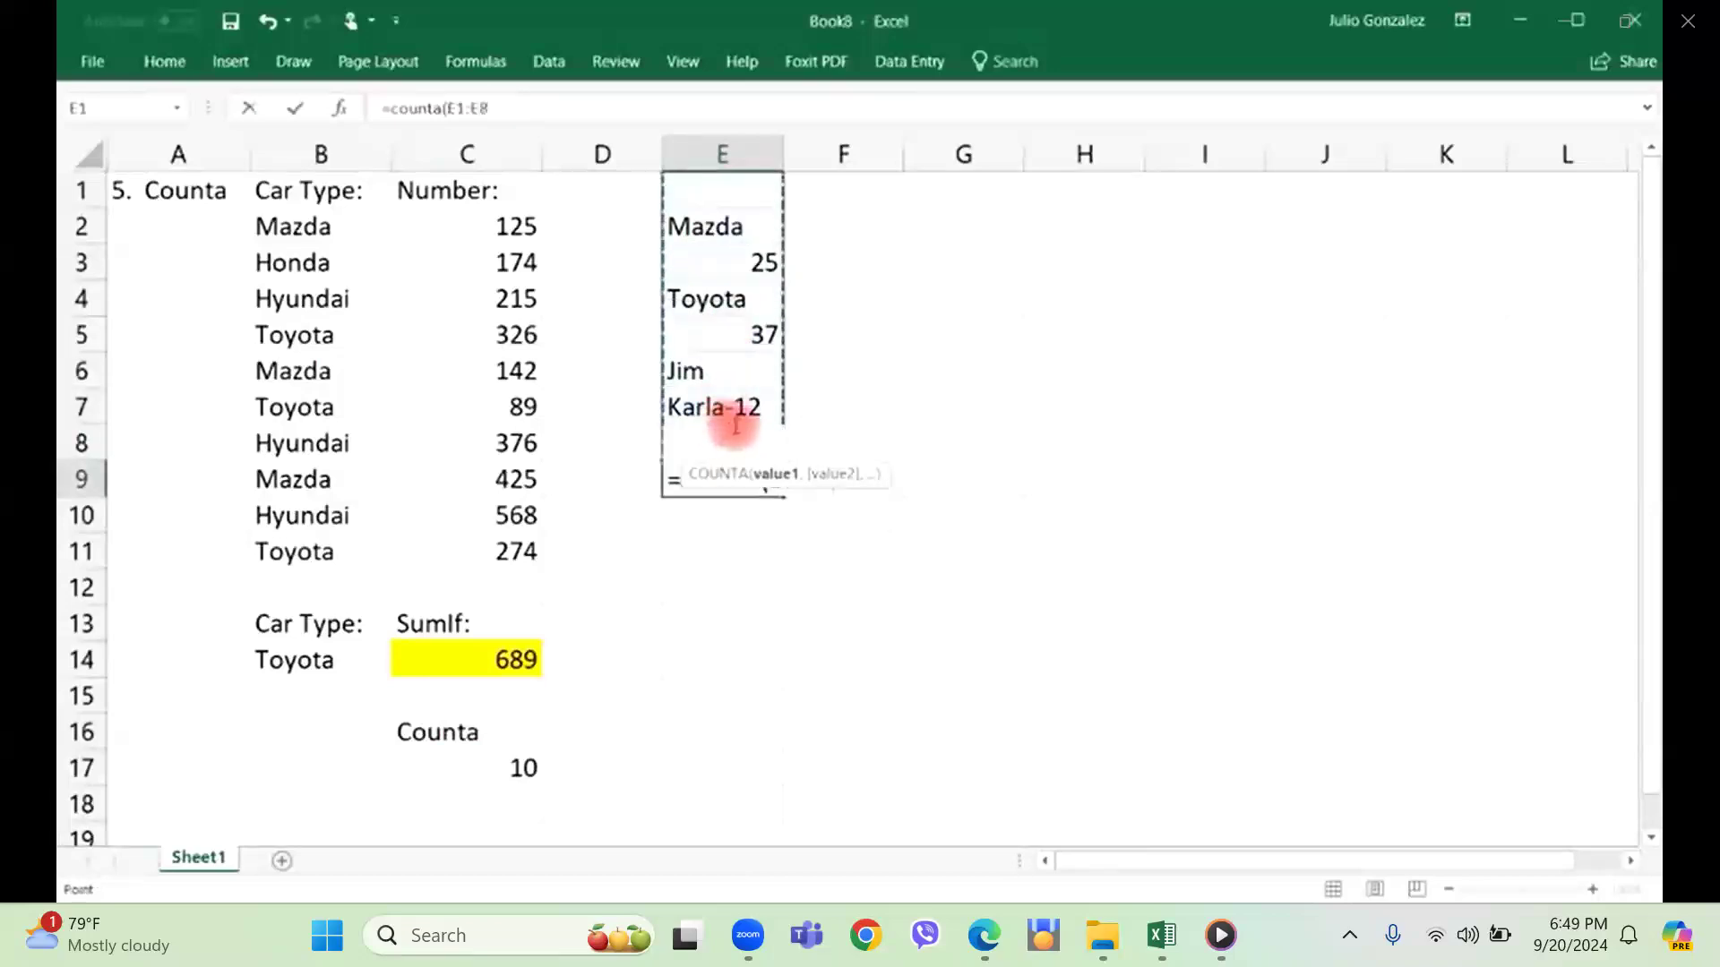
{"action": "key", "text": "Return"}
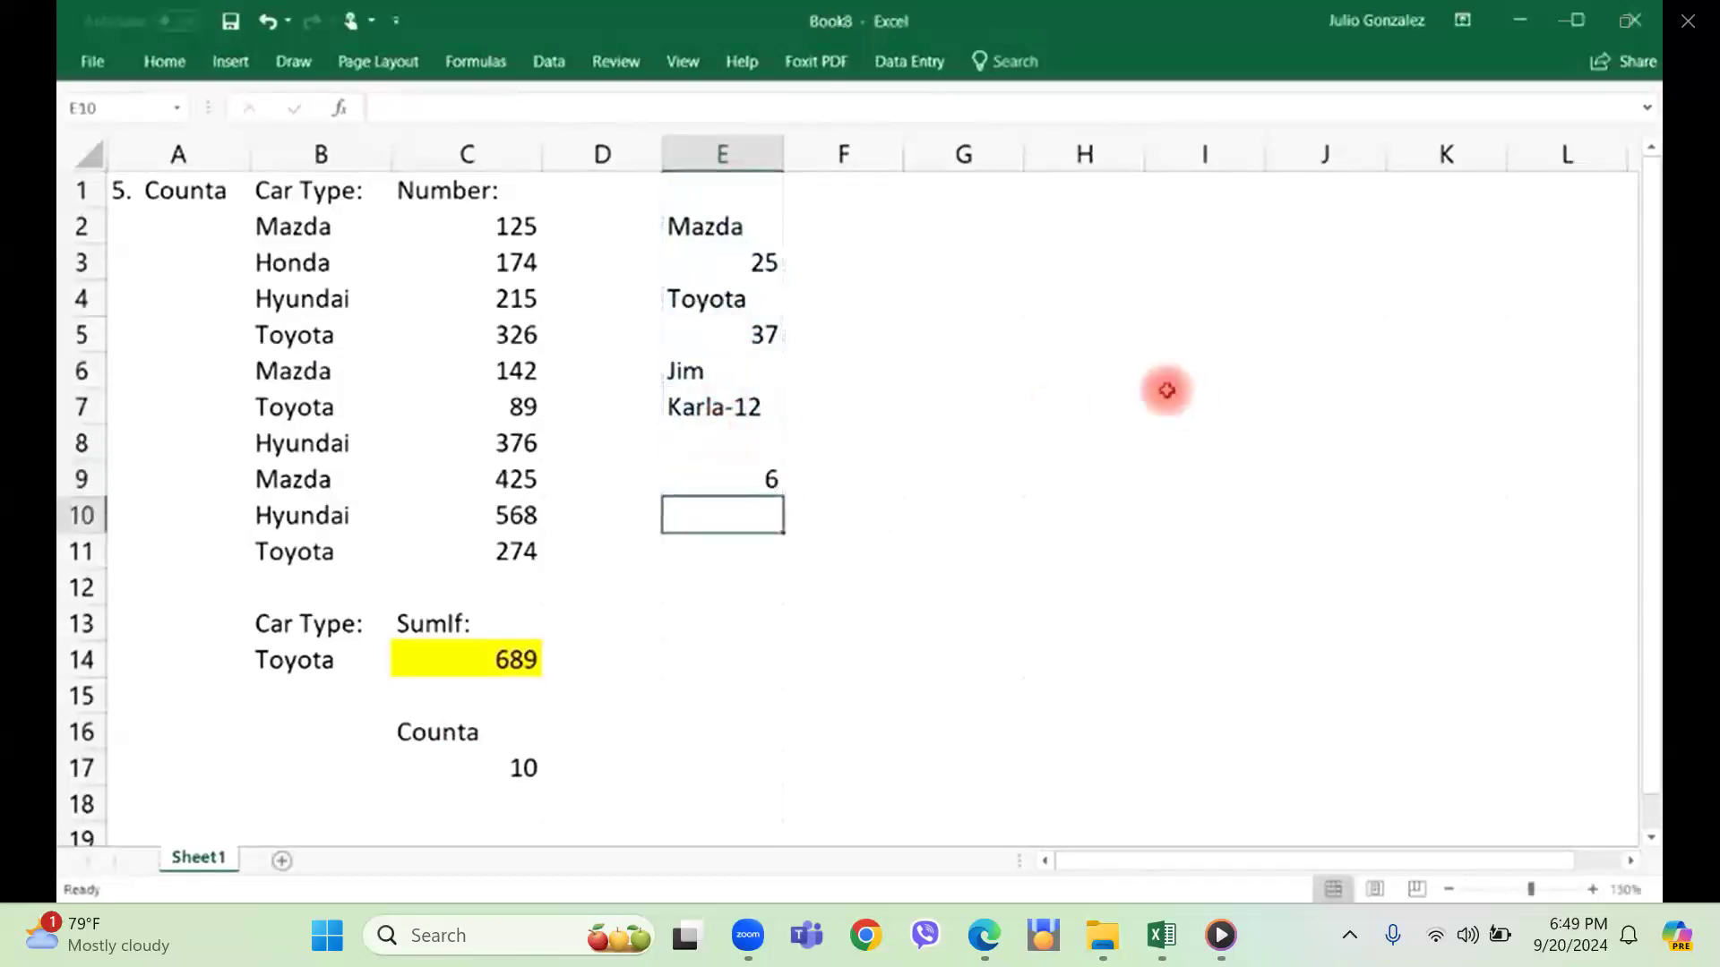
Check the empty cells E1 and E8, and clear the COUNTA formula from cell E9.
{"action": "left_click", "coordinate": [737, 188]}
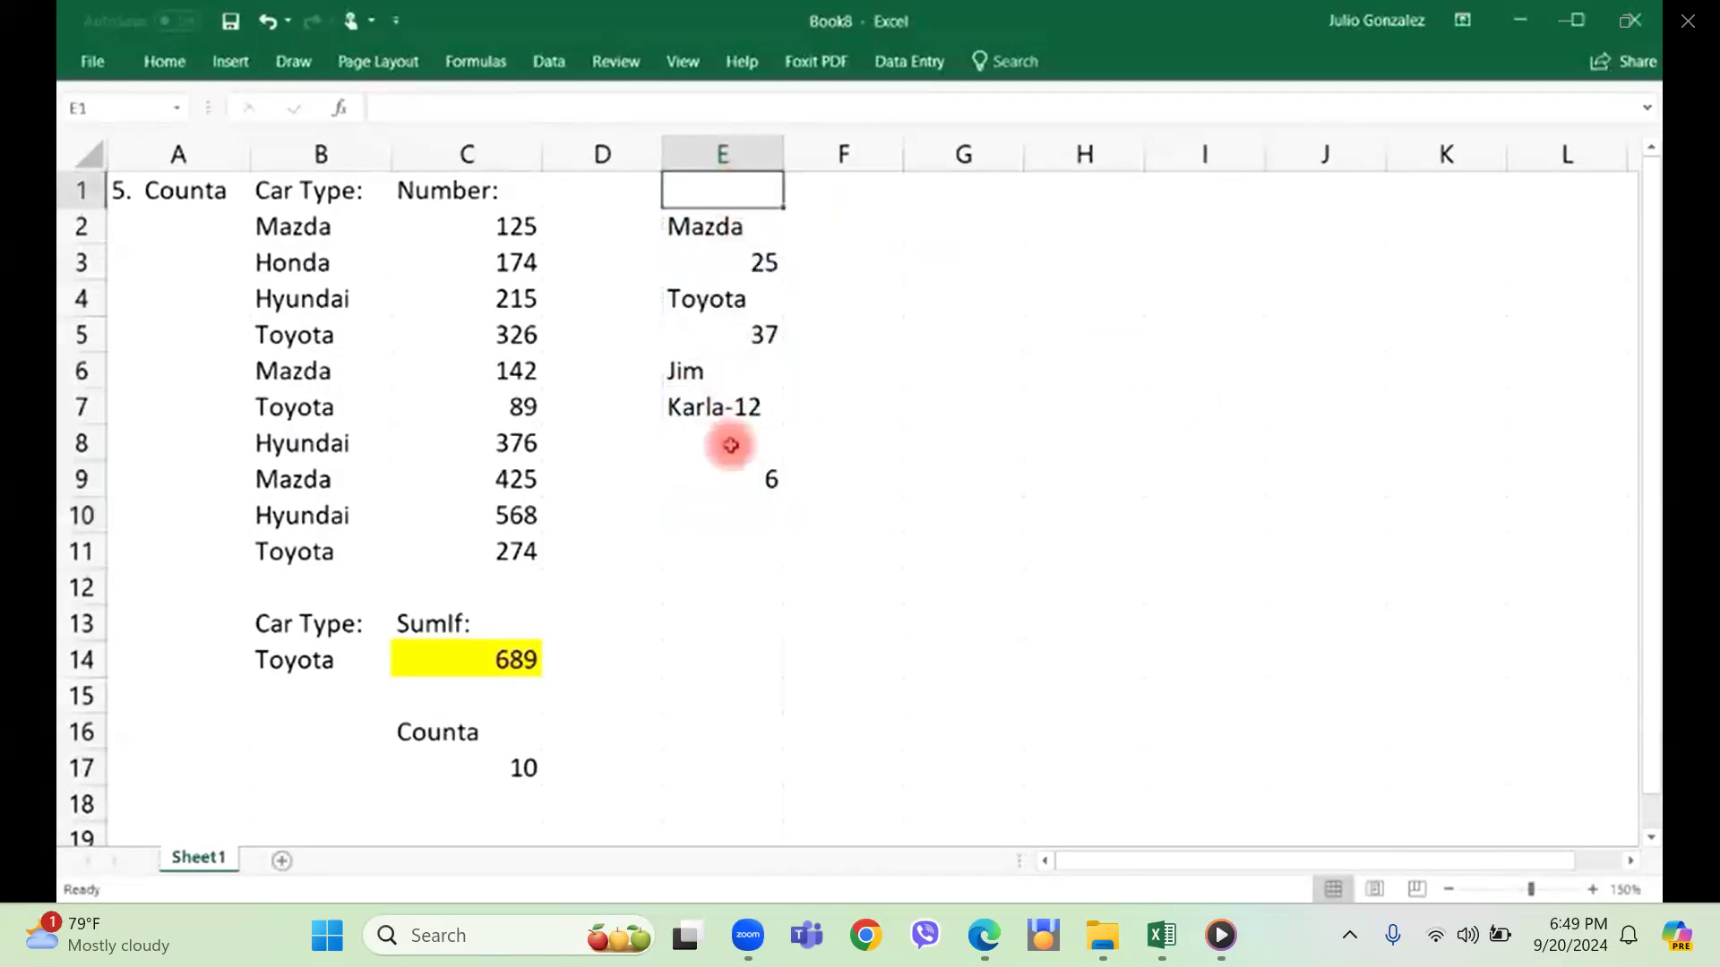
{"action": "left_click", "coordinate": [727, 442]}
{"action": "left_click", "coordinate": [748, 473]}
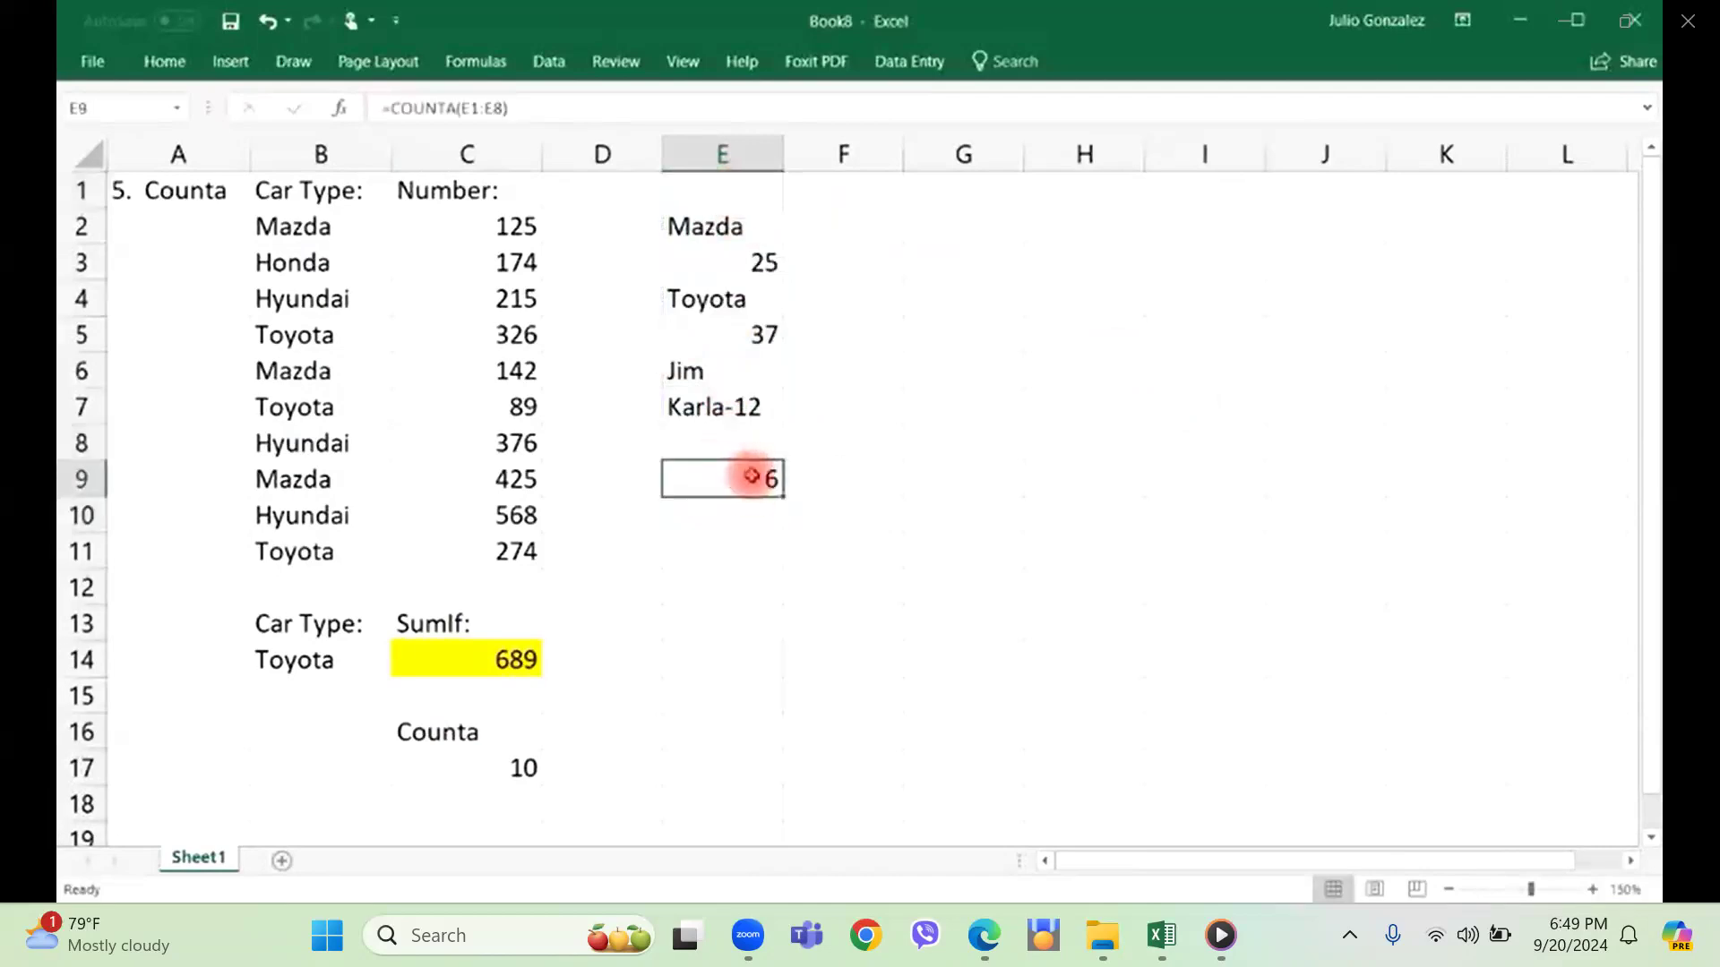
{"action": "key", "text": "Delete"}
Enter a COUNTBLANK formula in cell E12 that covers the range E1:E9.
{"action": "left_click", "coordinate": [730, 594]}
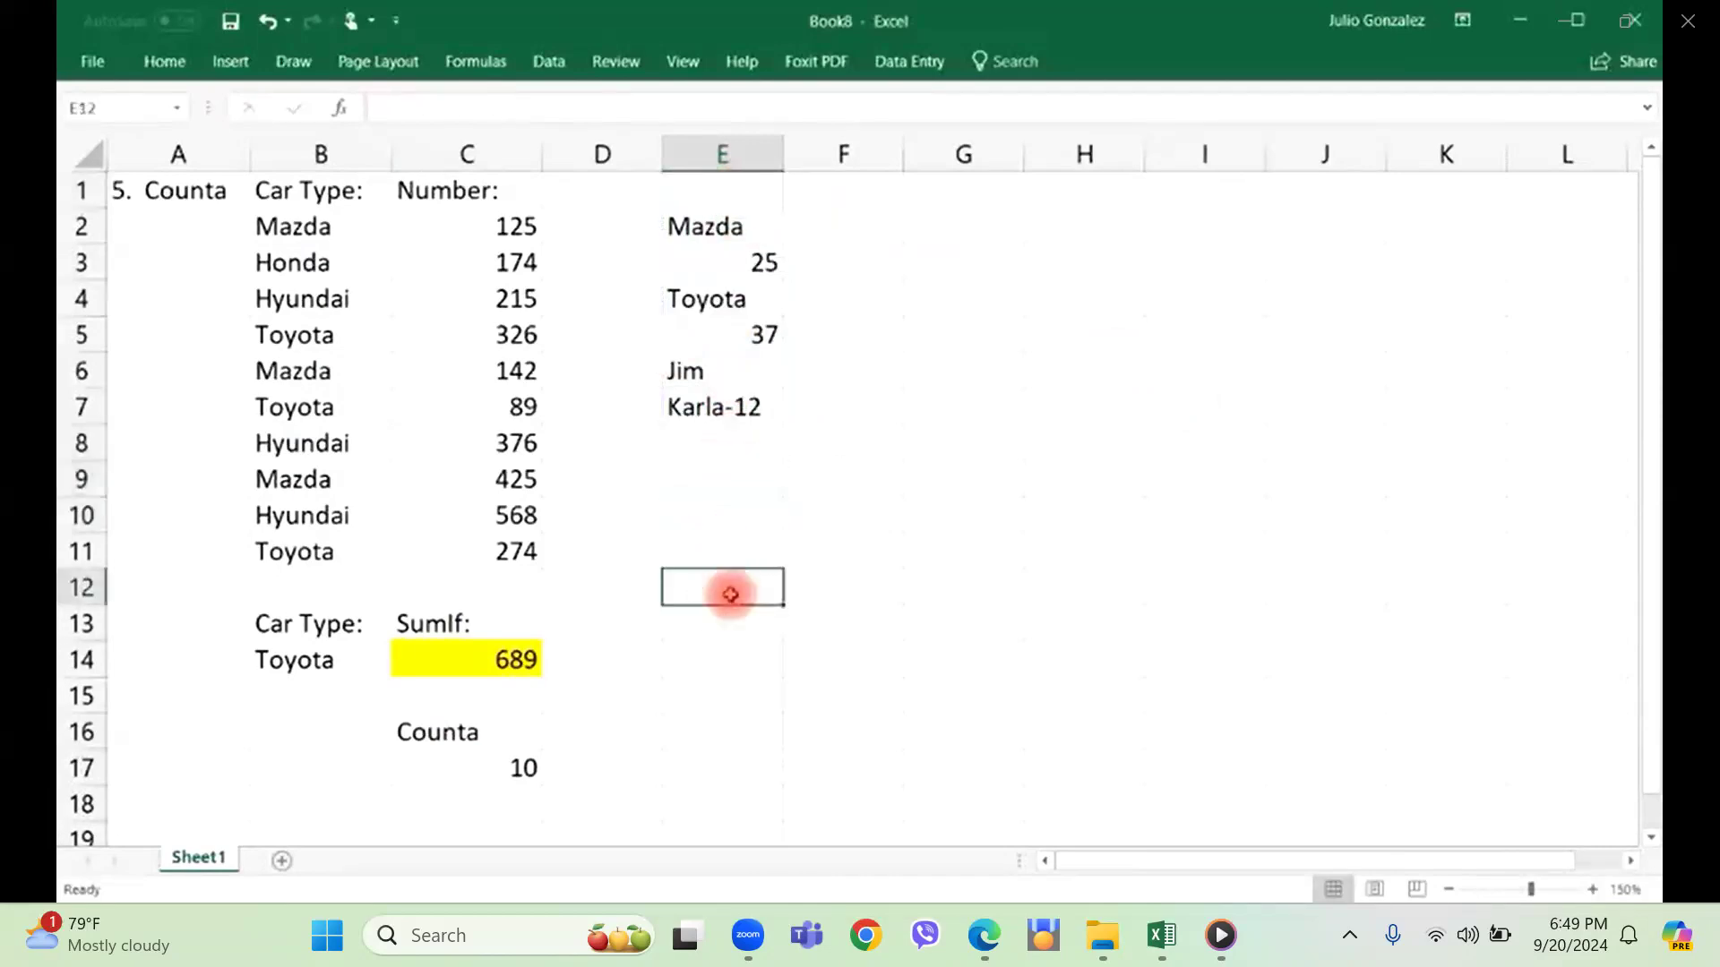
{"action": "type", "text": "=countblank"}
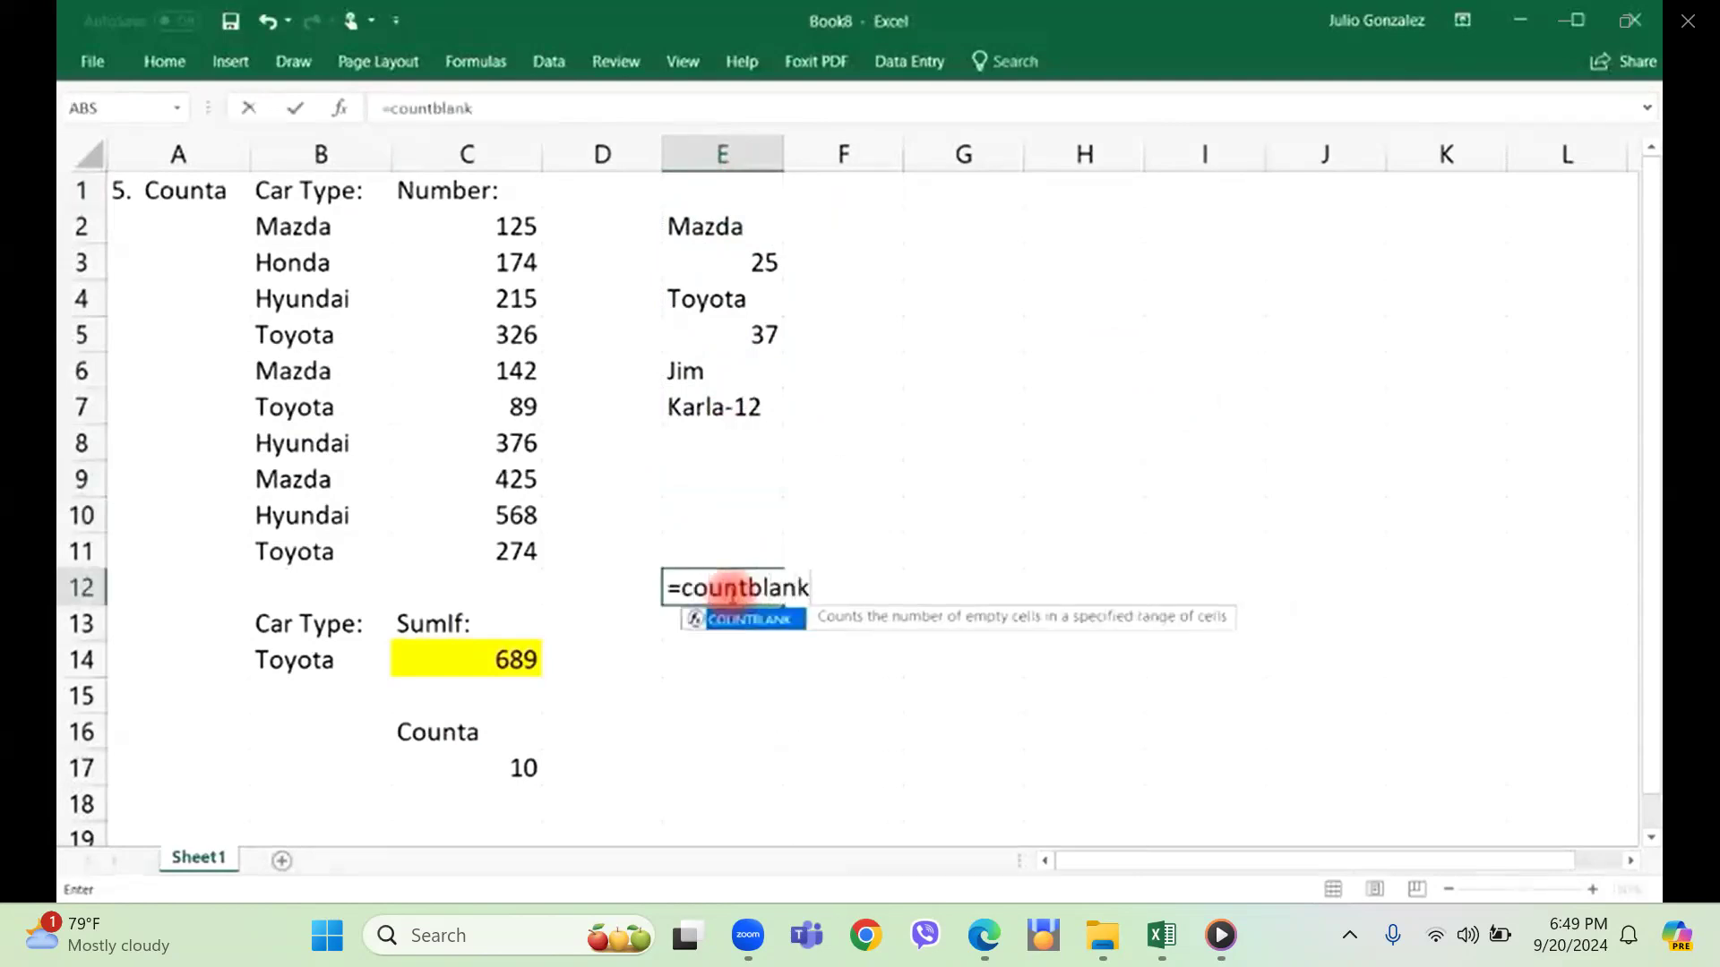
{"action": "type", "text": "("}
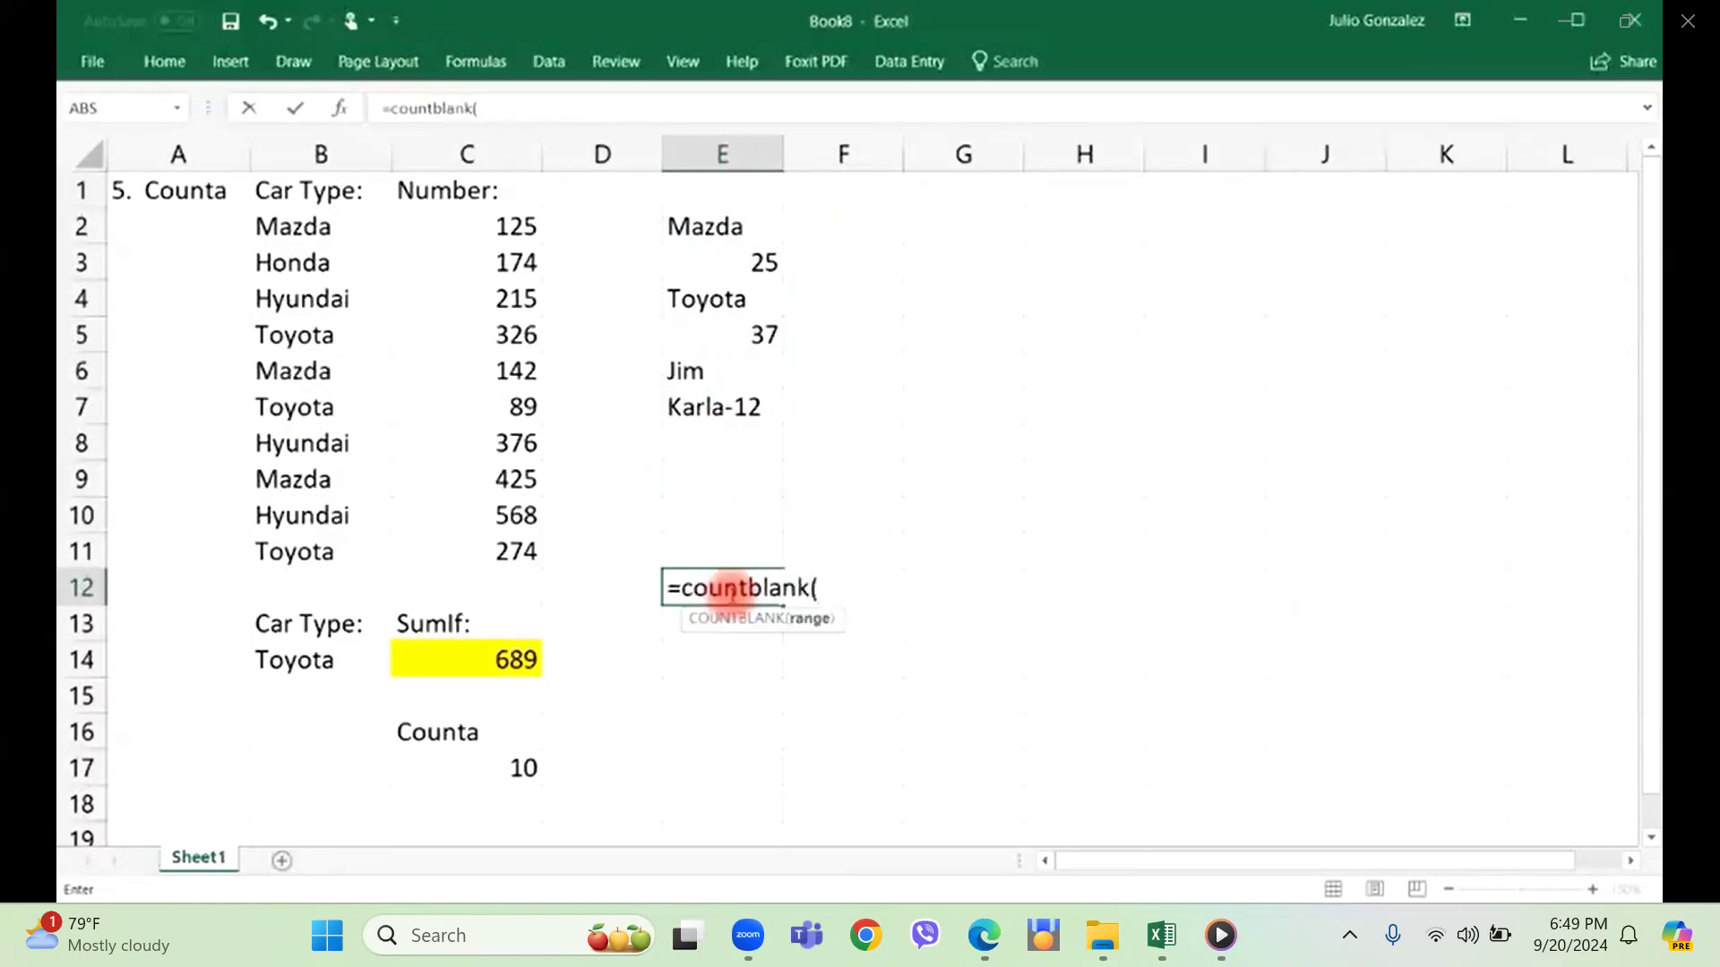
{"action": "left_click_drag", "start_coordinate": [735, 184], "coordinate": [749, 479]}
{"action": "type", "text": ")"}
{"action": "key", "text": "Return"}
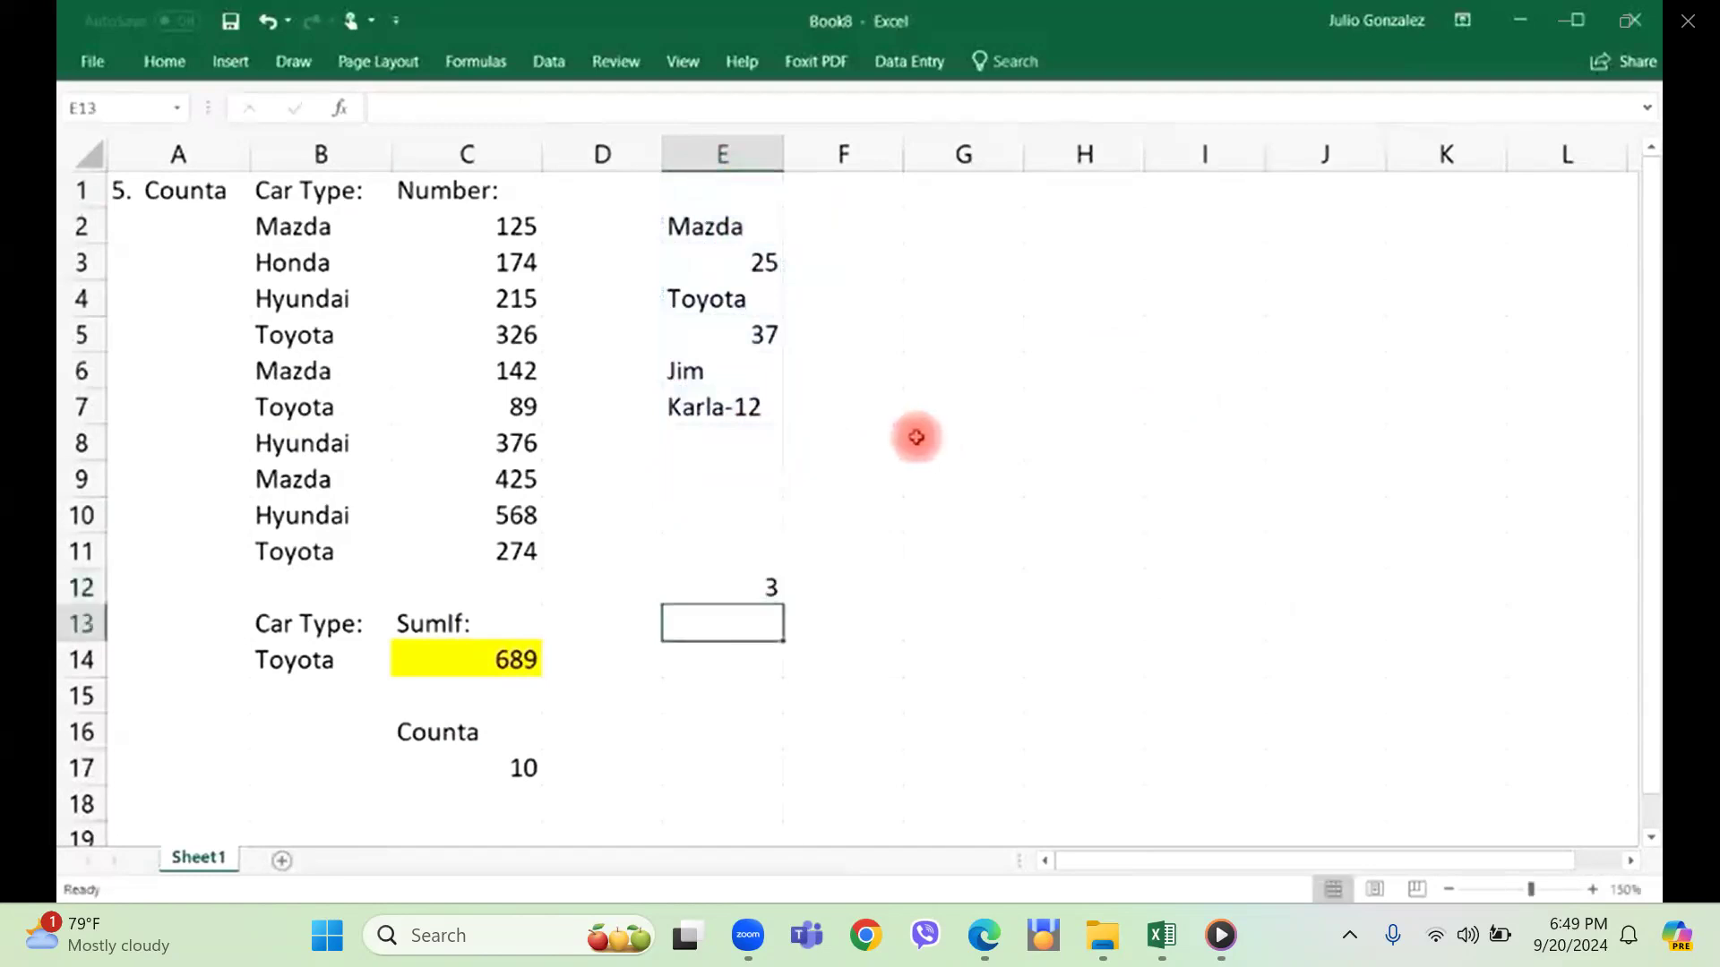
Check the blank cells E9 and E1, and clear the sample values and COUNTBLANK formula from E1:E12.
{"action": "left_click", "coordinate": [721, 482]}
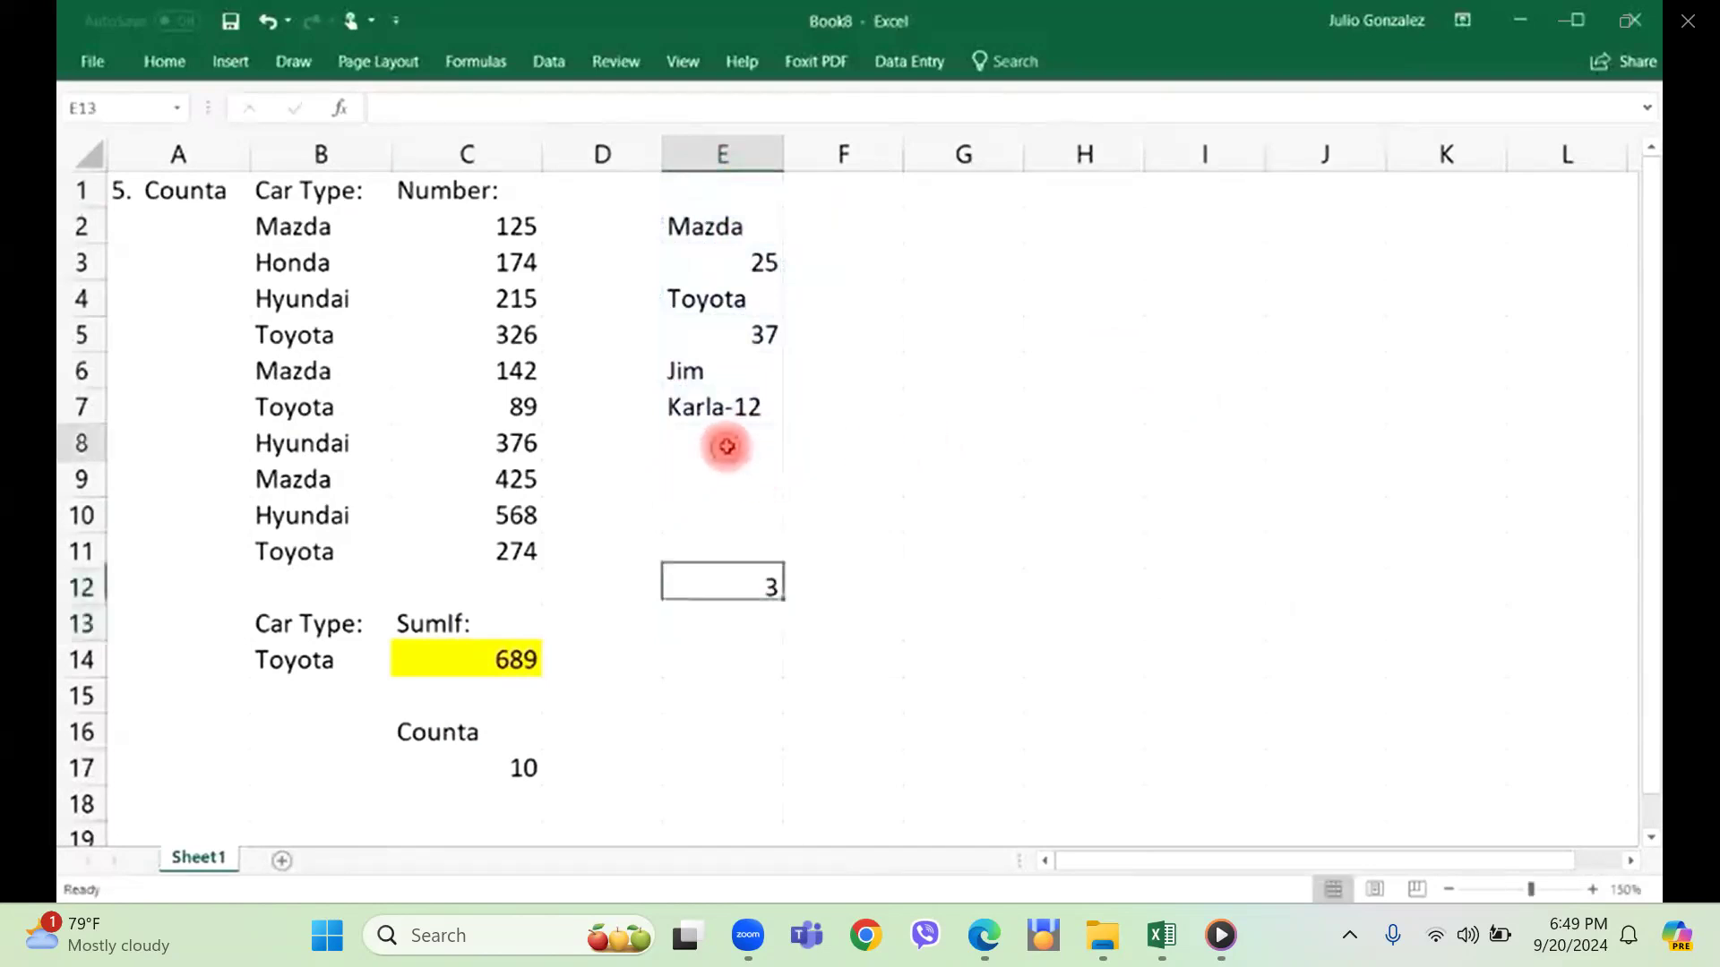
{"action": "left_click", "coordinate": [742, 191]}
{"action": "left_click_drag", "start_coordinate": [732, 196], "coordinate": [756, 583]}
{"action": "key", "text": "Delete"}
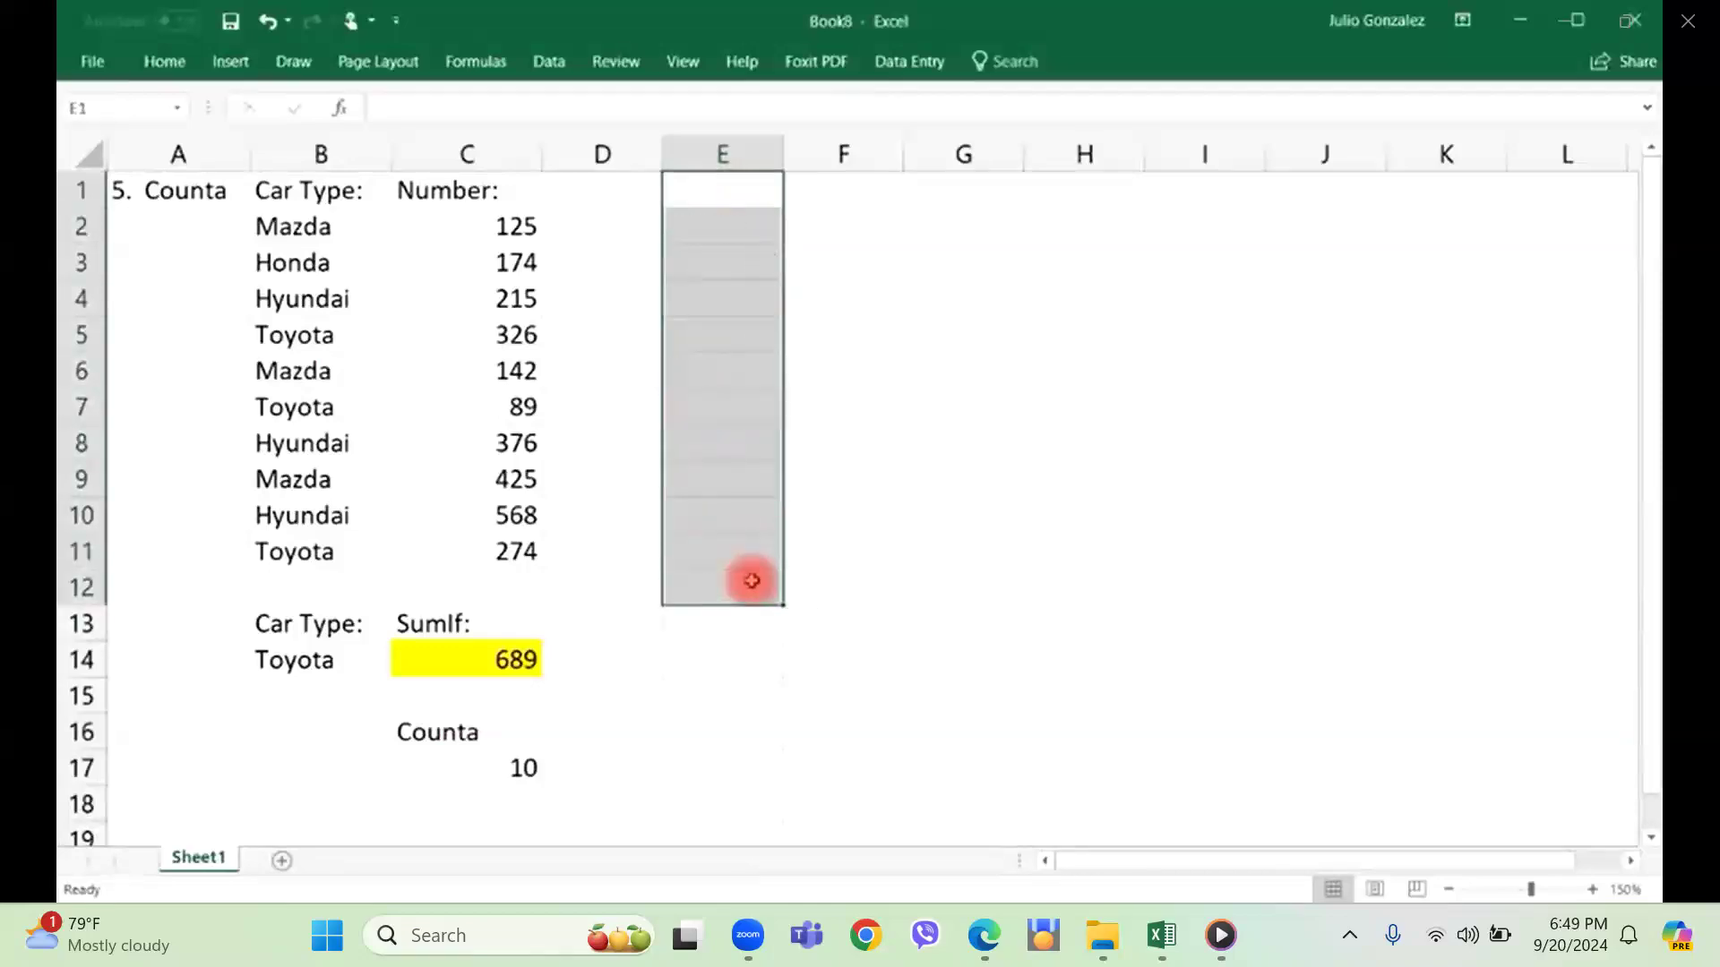
{"action": "left_click", "coordinate": [695, 657]}
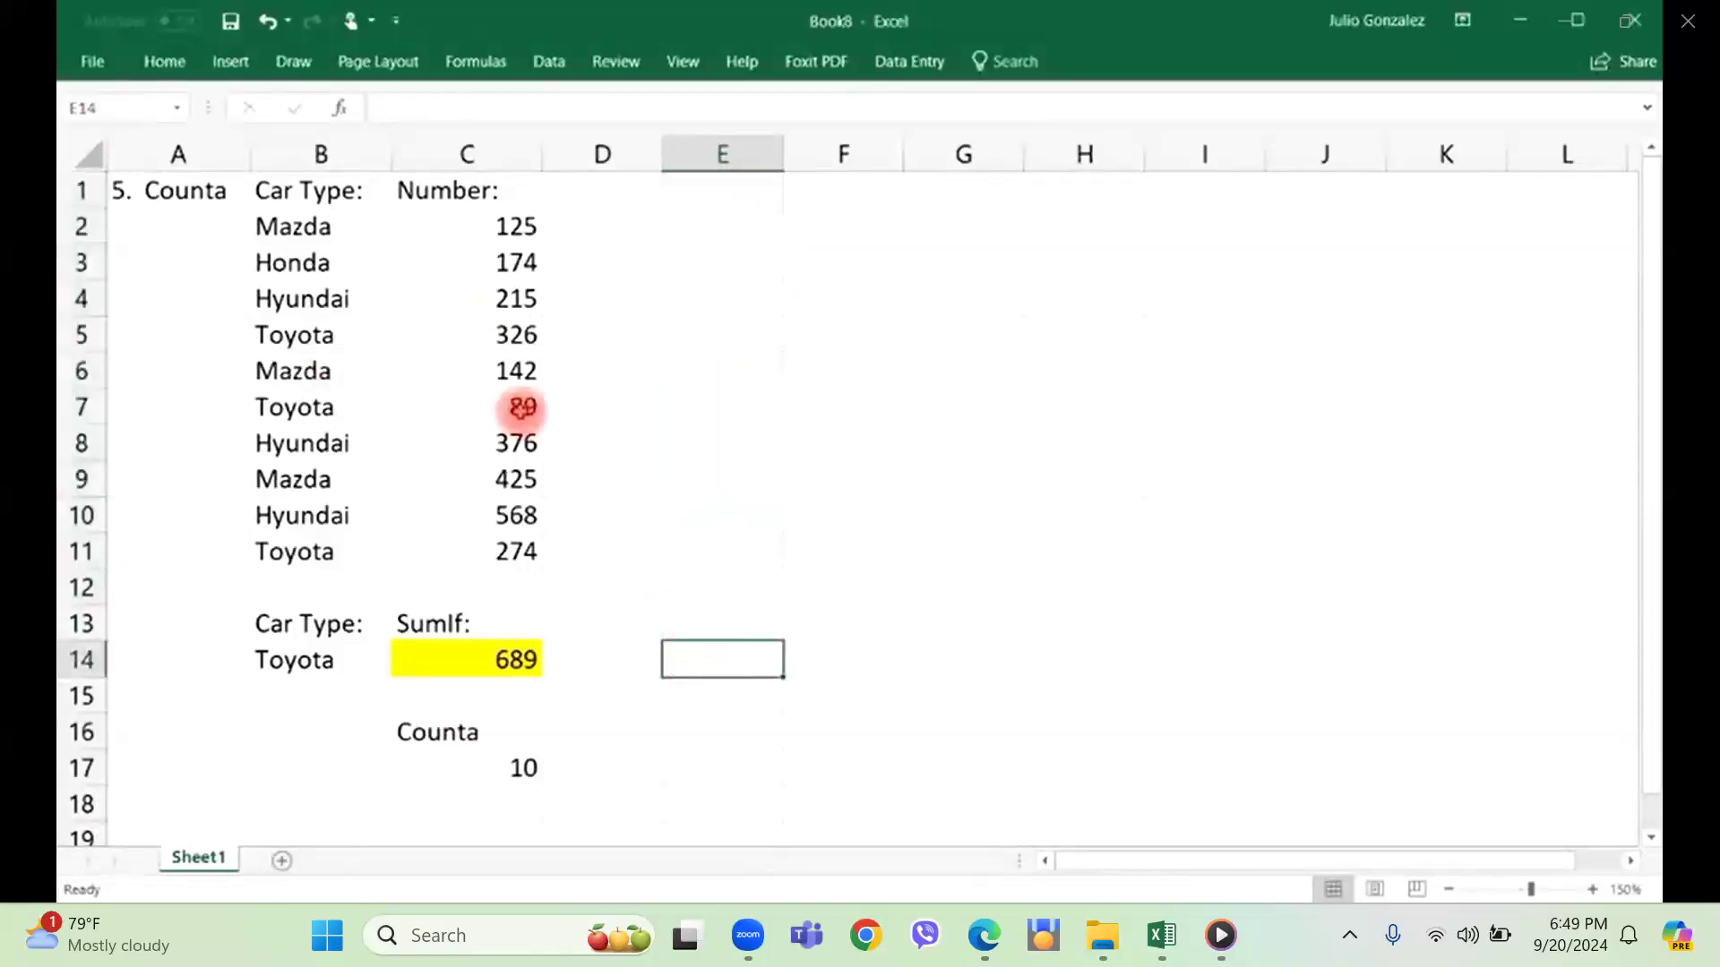
Clear the Counta label and result from C16:C17, and change the title in cell A1 to "6. CountIf".
{"action": "left_click_drag", "start_coordinate": [430, 721], "coordinate": [469, 789]}
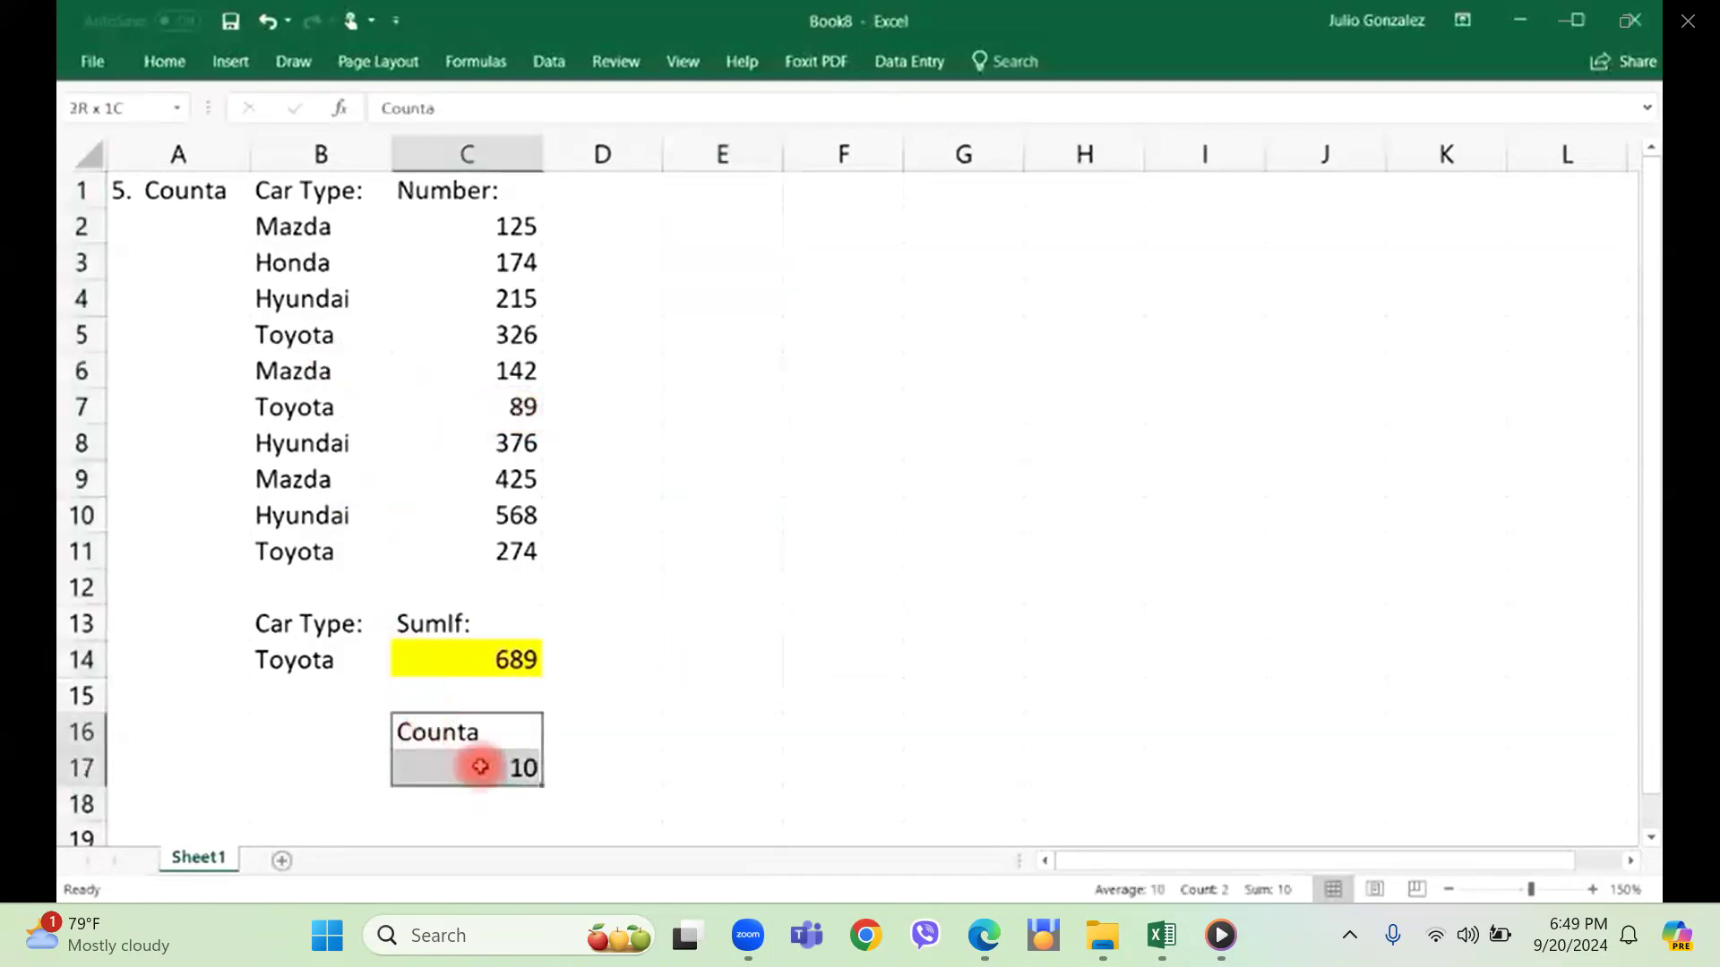
{"action": "key", "text": "Delete"}
{"action": "left_click", "coordinate": [187, 197]}
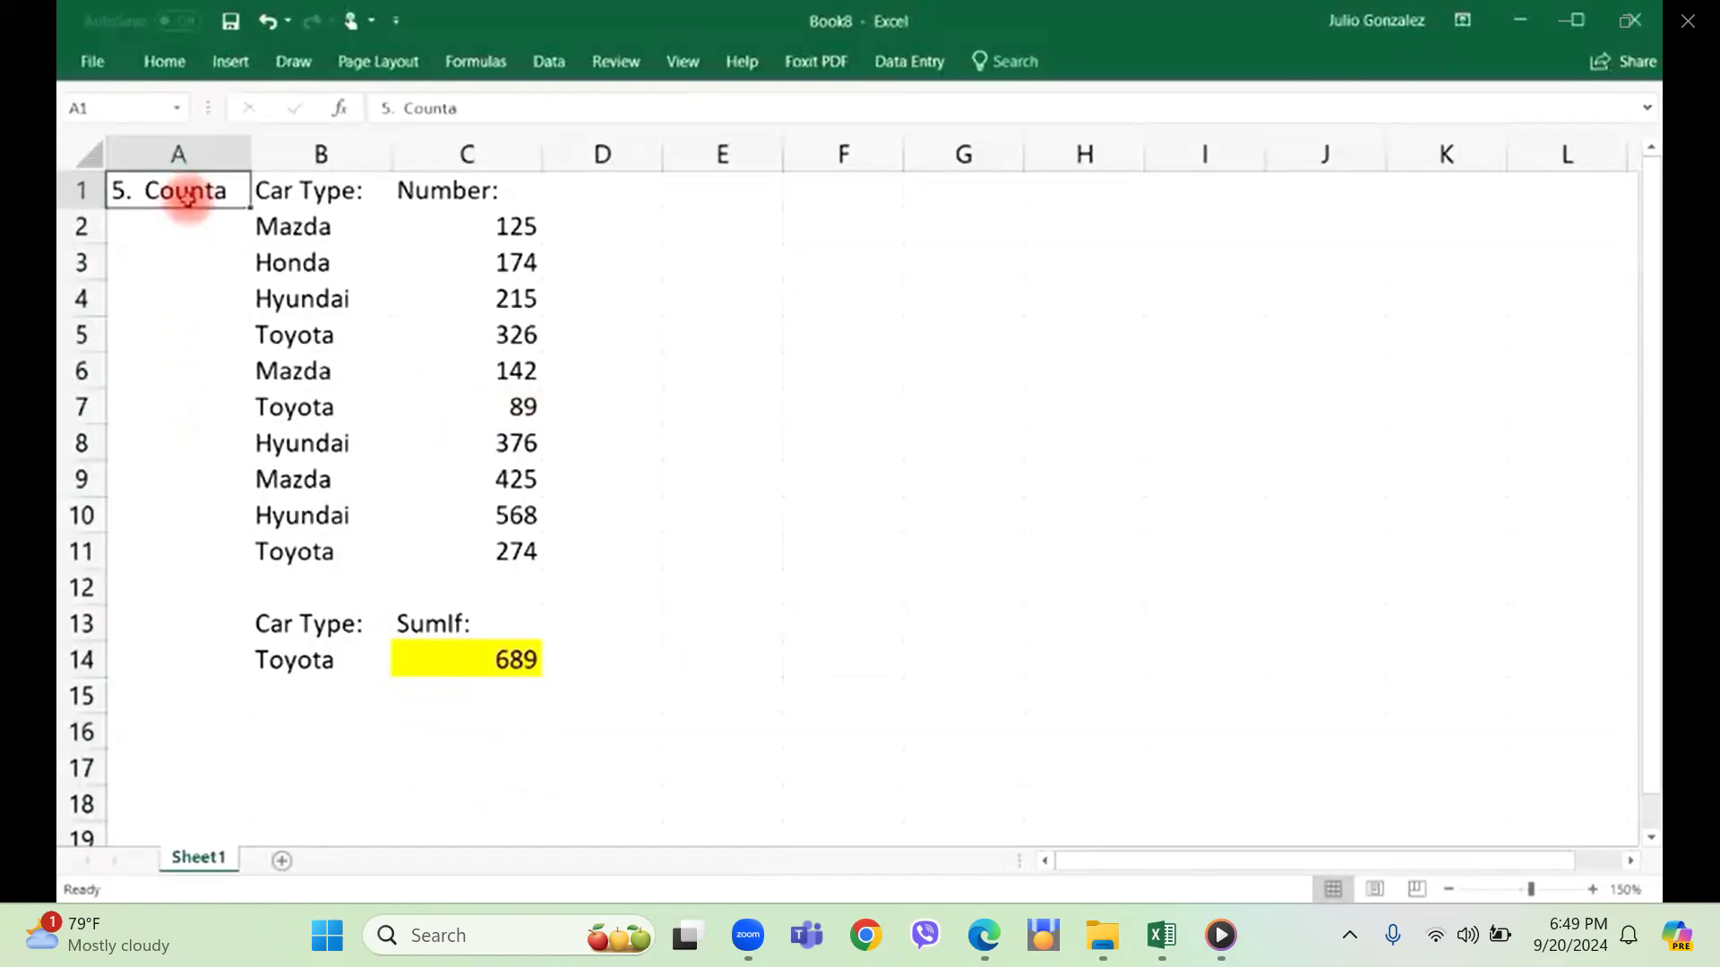
{"action": "type", "text": "6."}
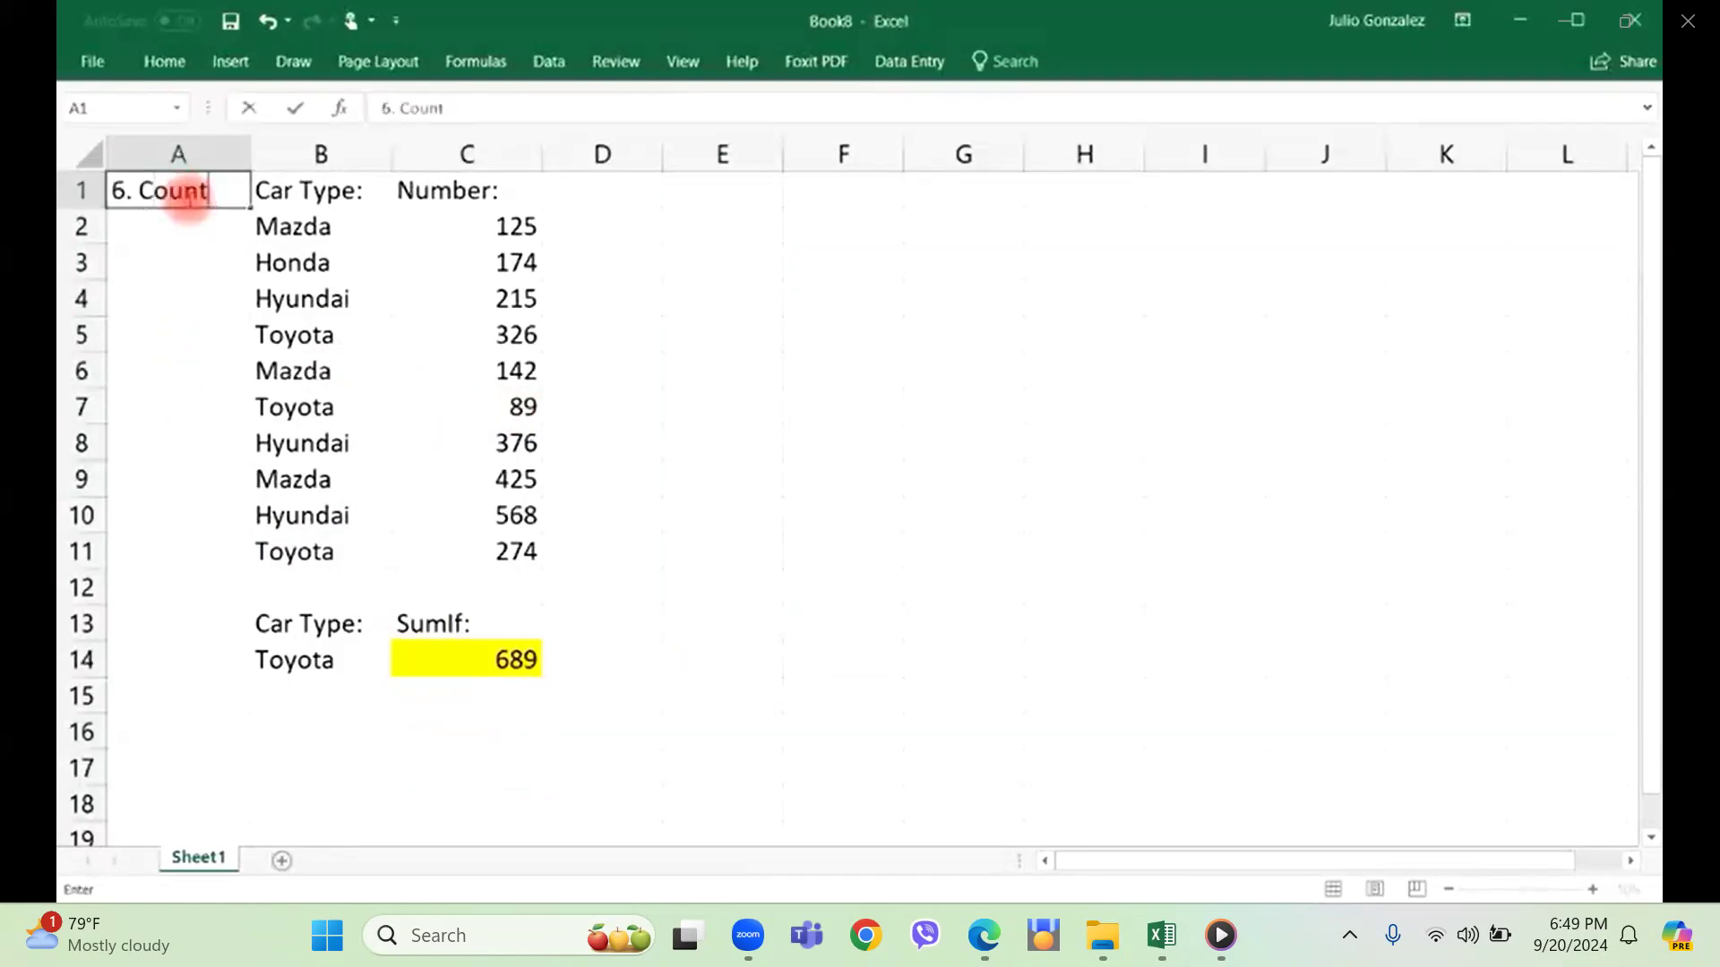
{"action": "key", "text": "Return"}
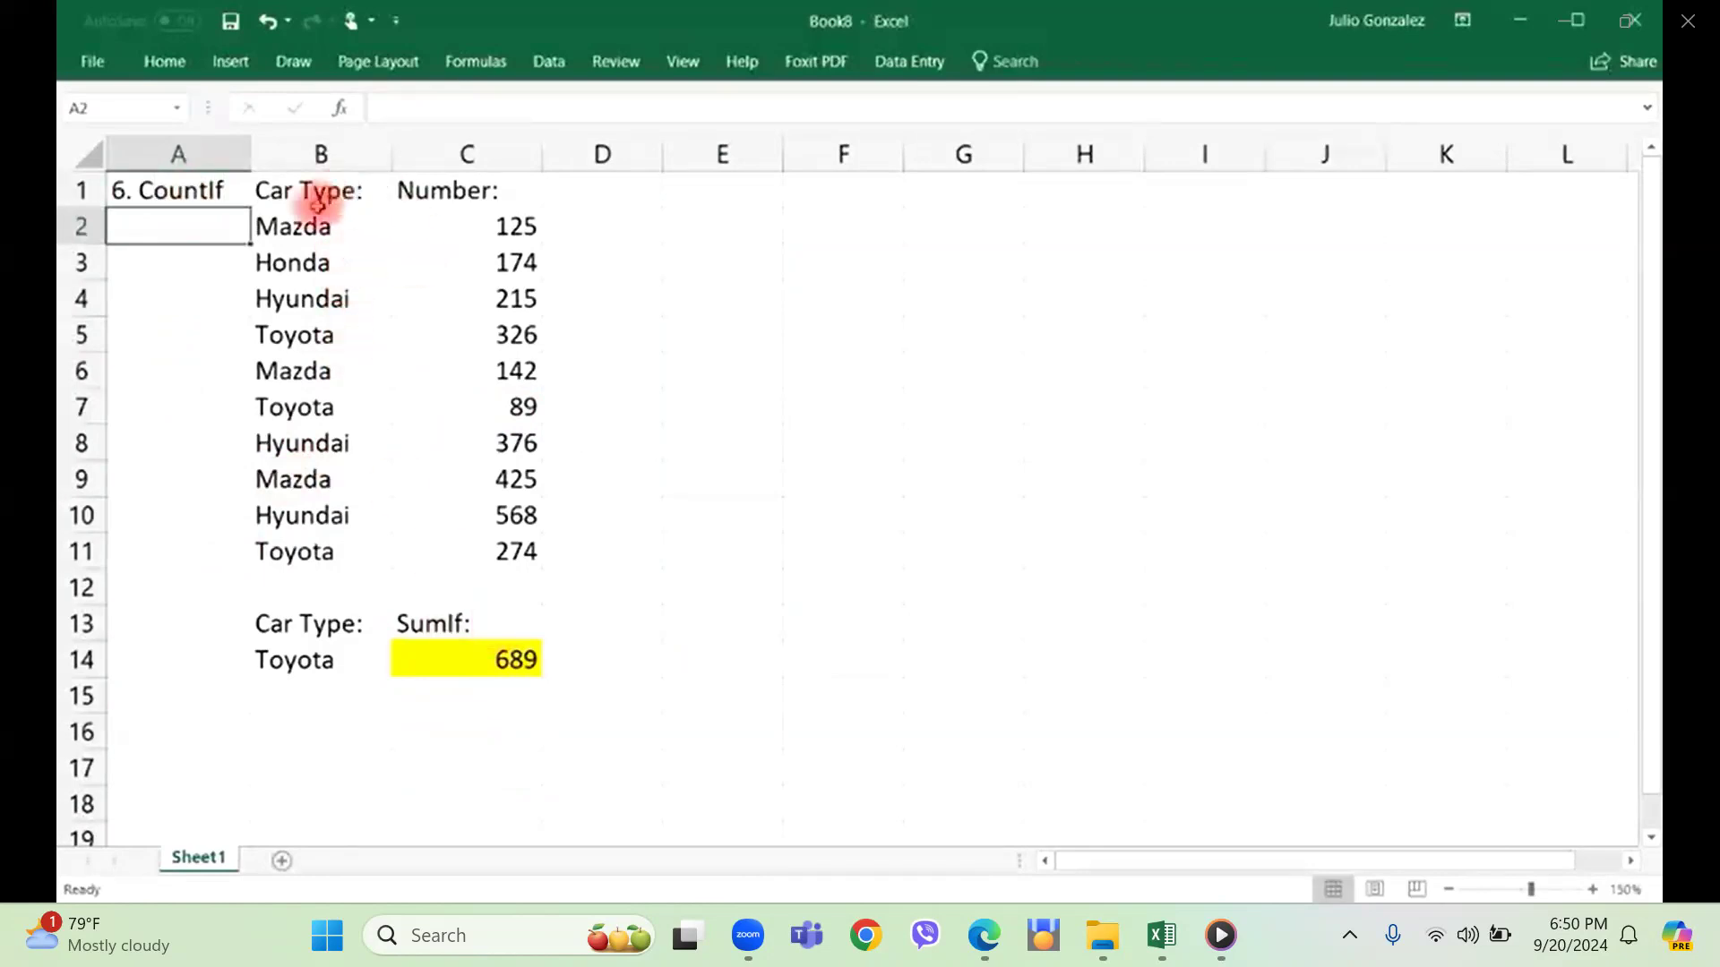
Review the car types in B2:B11 and change the heading in cell C13 to "CountIf:".
{"action": "left_click_drag", "start_coordinate": [341, 223], "coordinate": [330, 557]}
{"action": "left_click", "coordinate": [457, 626]}
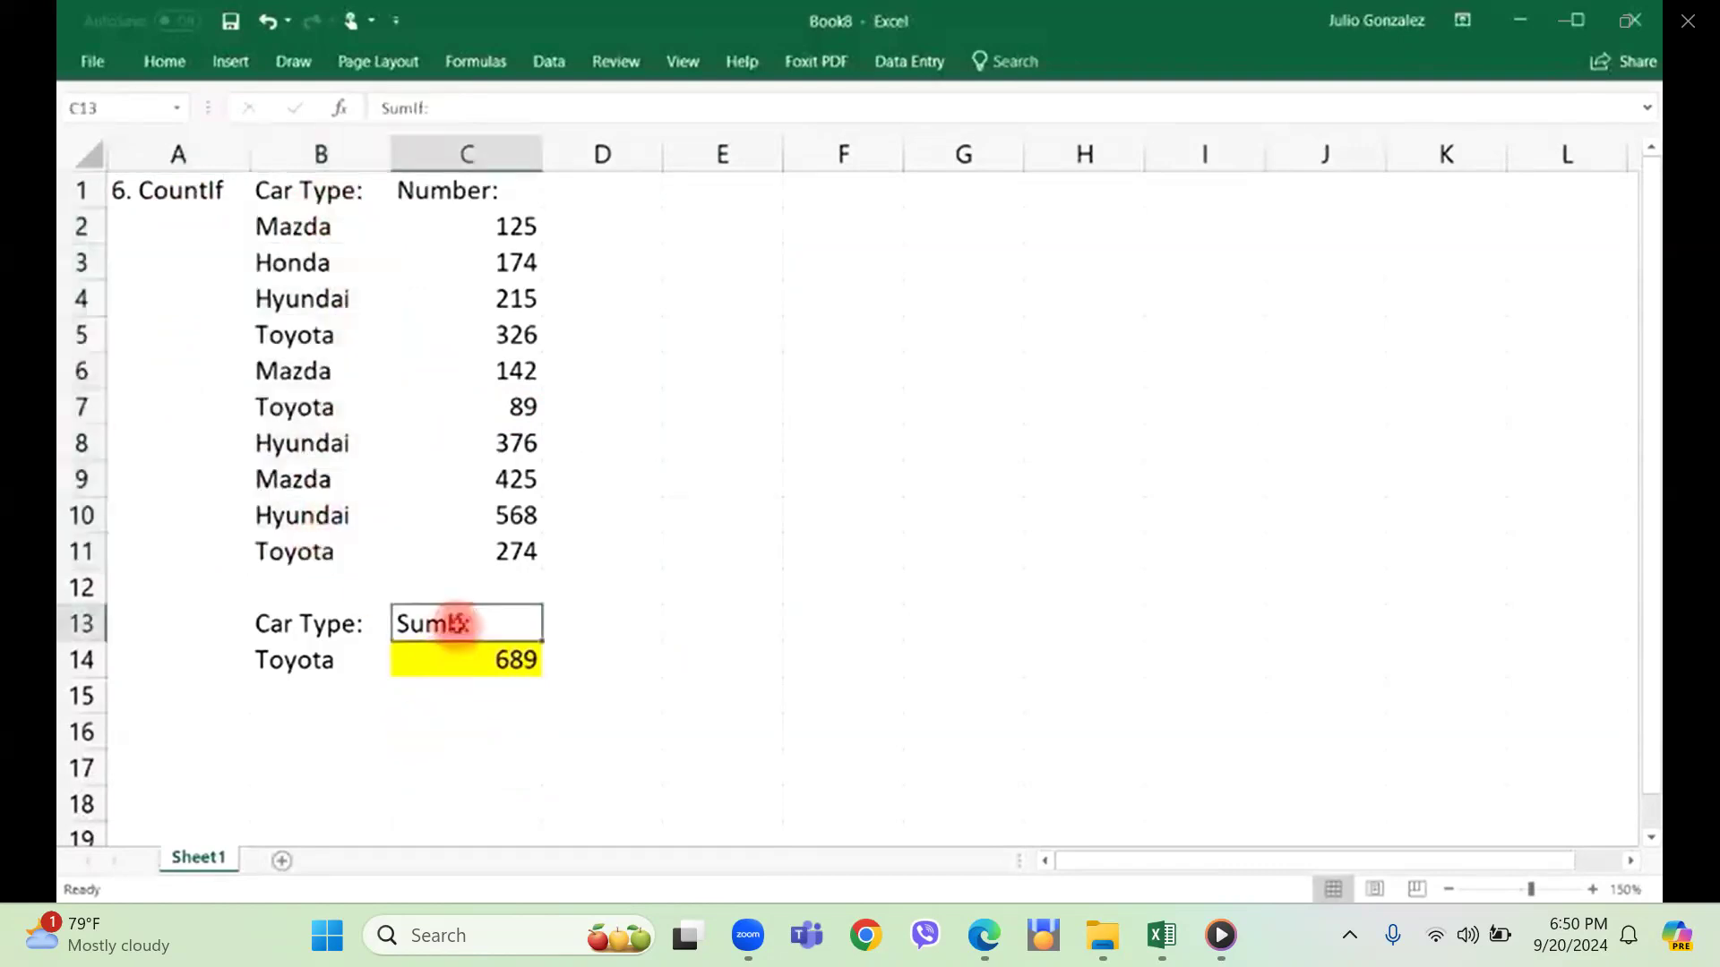
{"action": "type", "text": "Cp"}
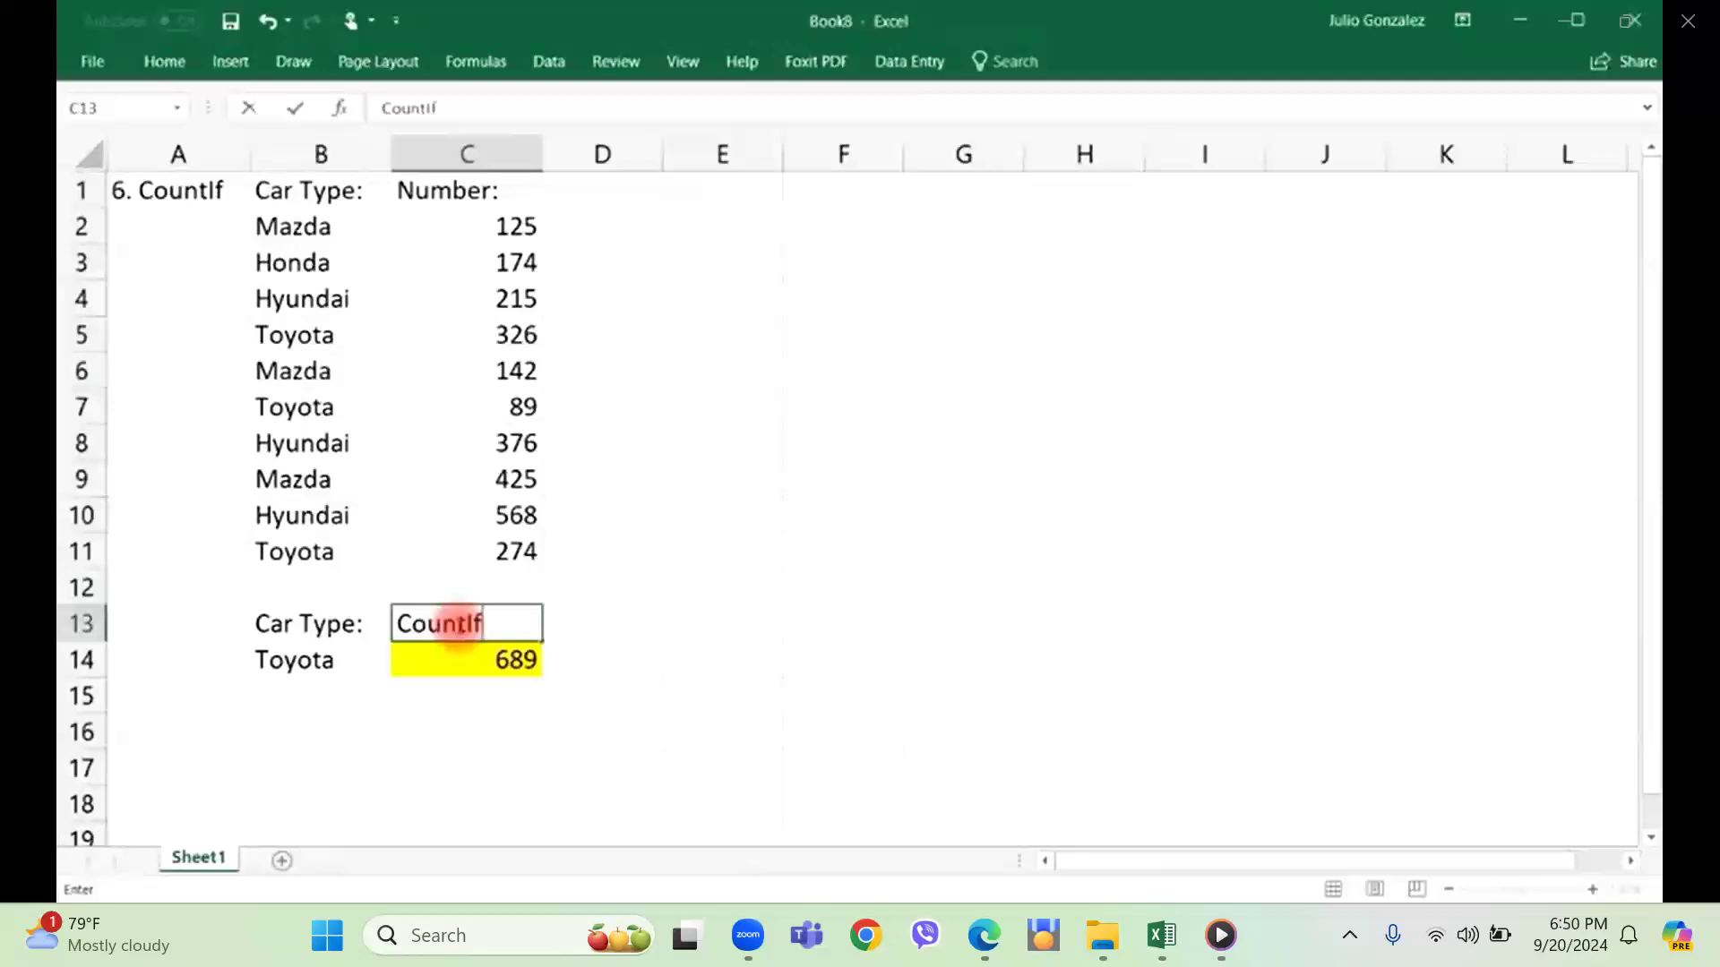
{"action": "key", "text": "Return"}
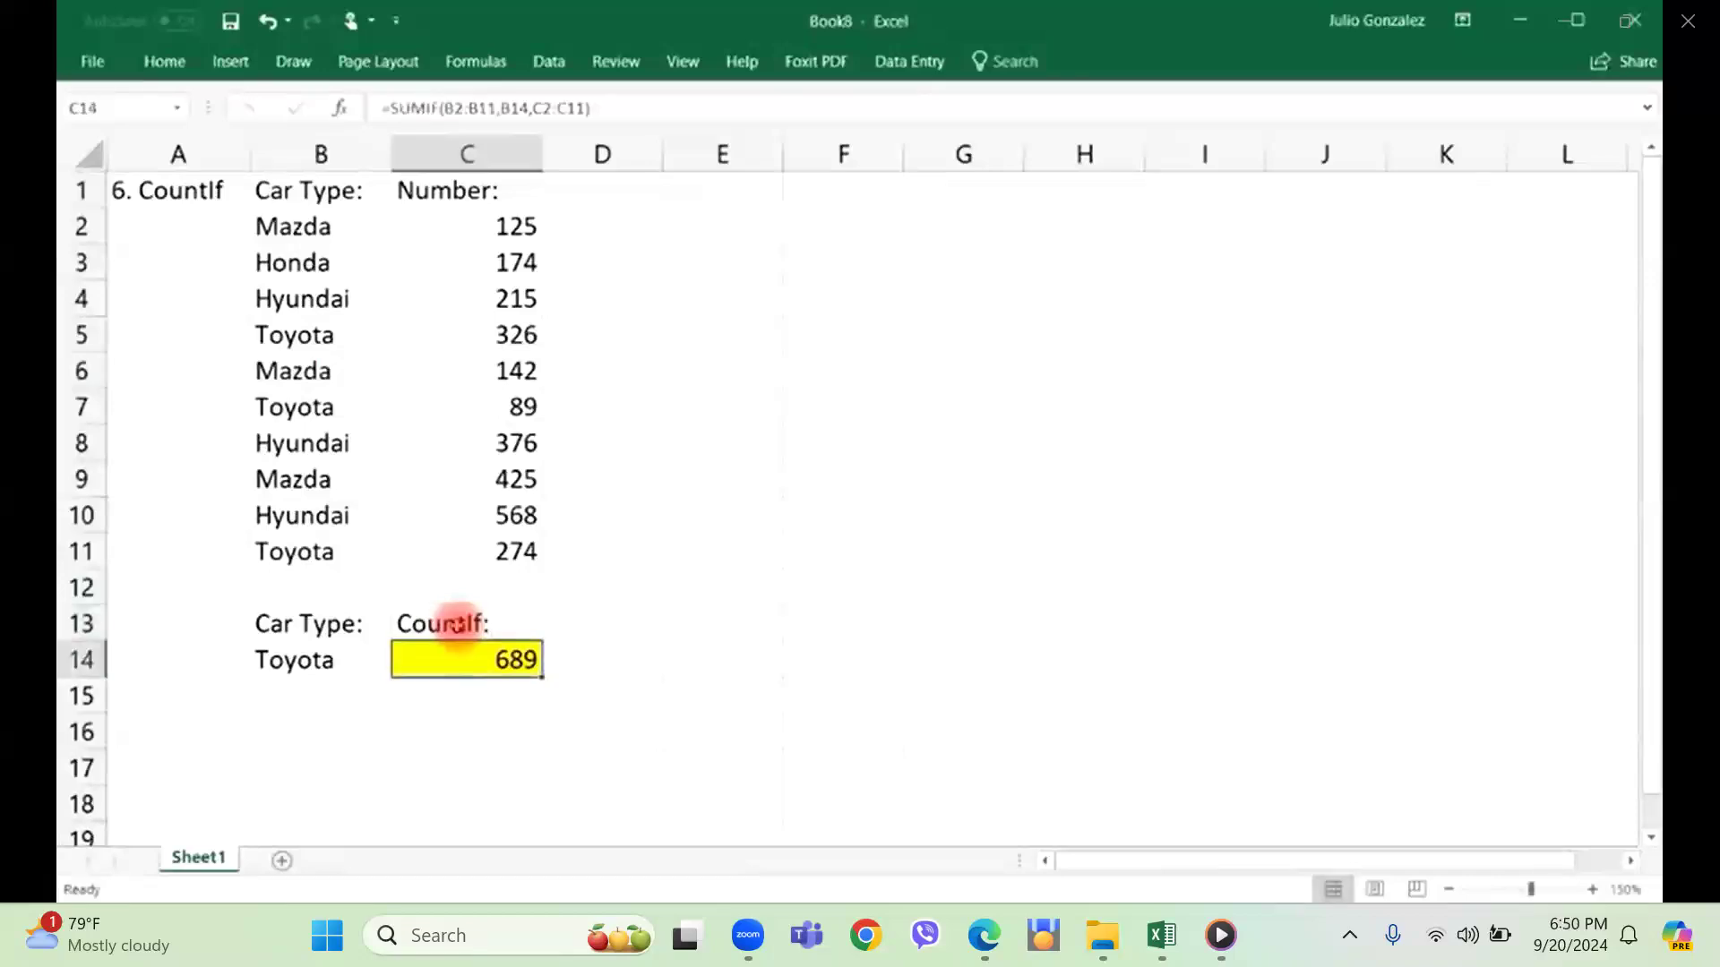
Replace the formula in cell C14 with =COUNTIF(B2:B11,B14) to count the cars matching the type in B14.
{"action": "type", "text": "=countif"}
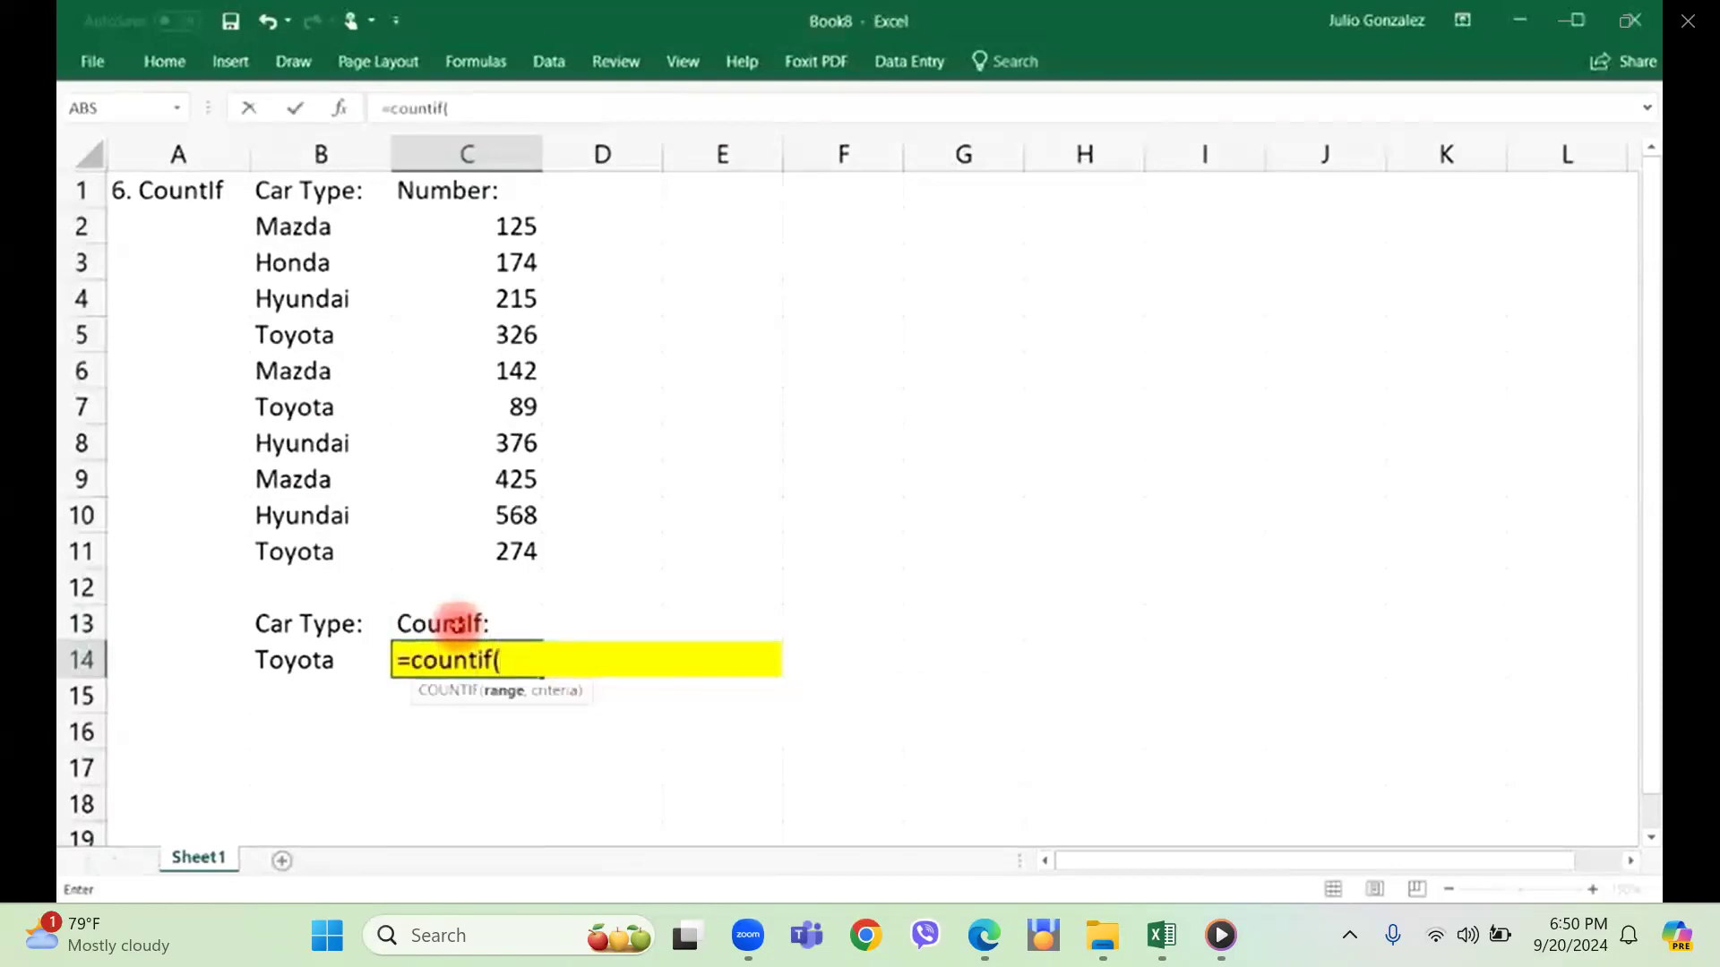
{"action": "type", "text": "("}
{"action": "left_click_drag", "start_coordinate": [280, 228], "coordinate": [288, 533]}
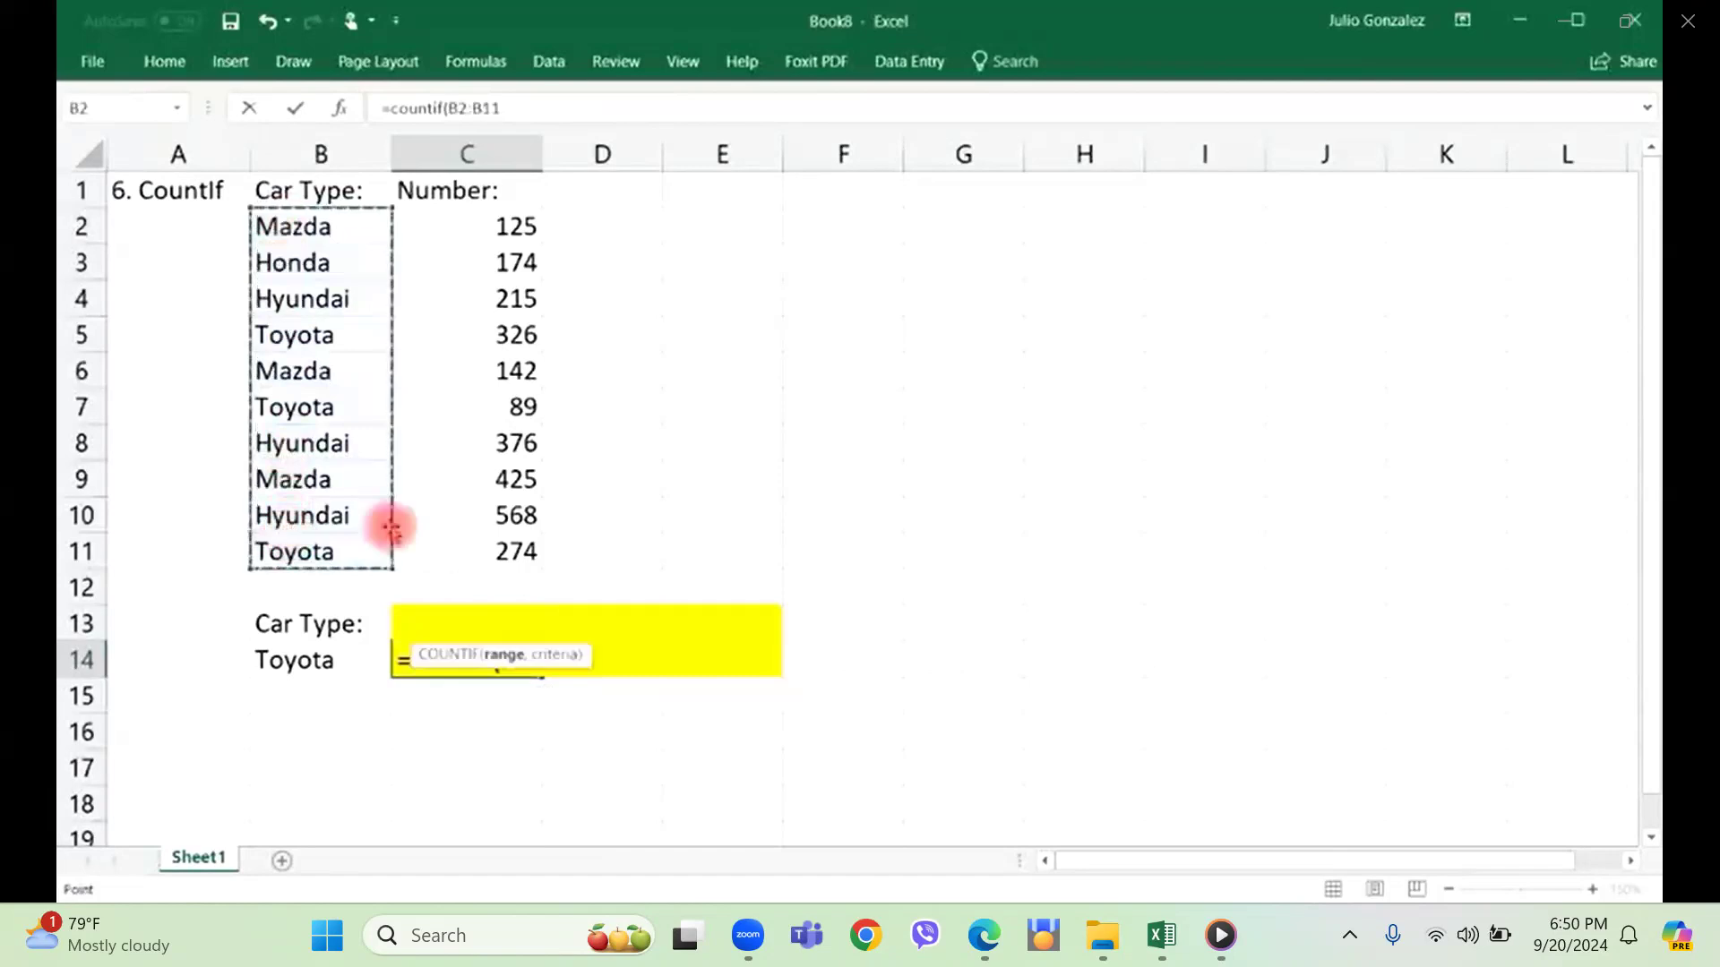
{"action": "type", "text": ","}
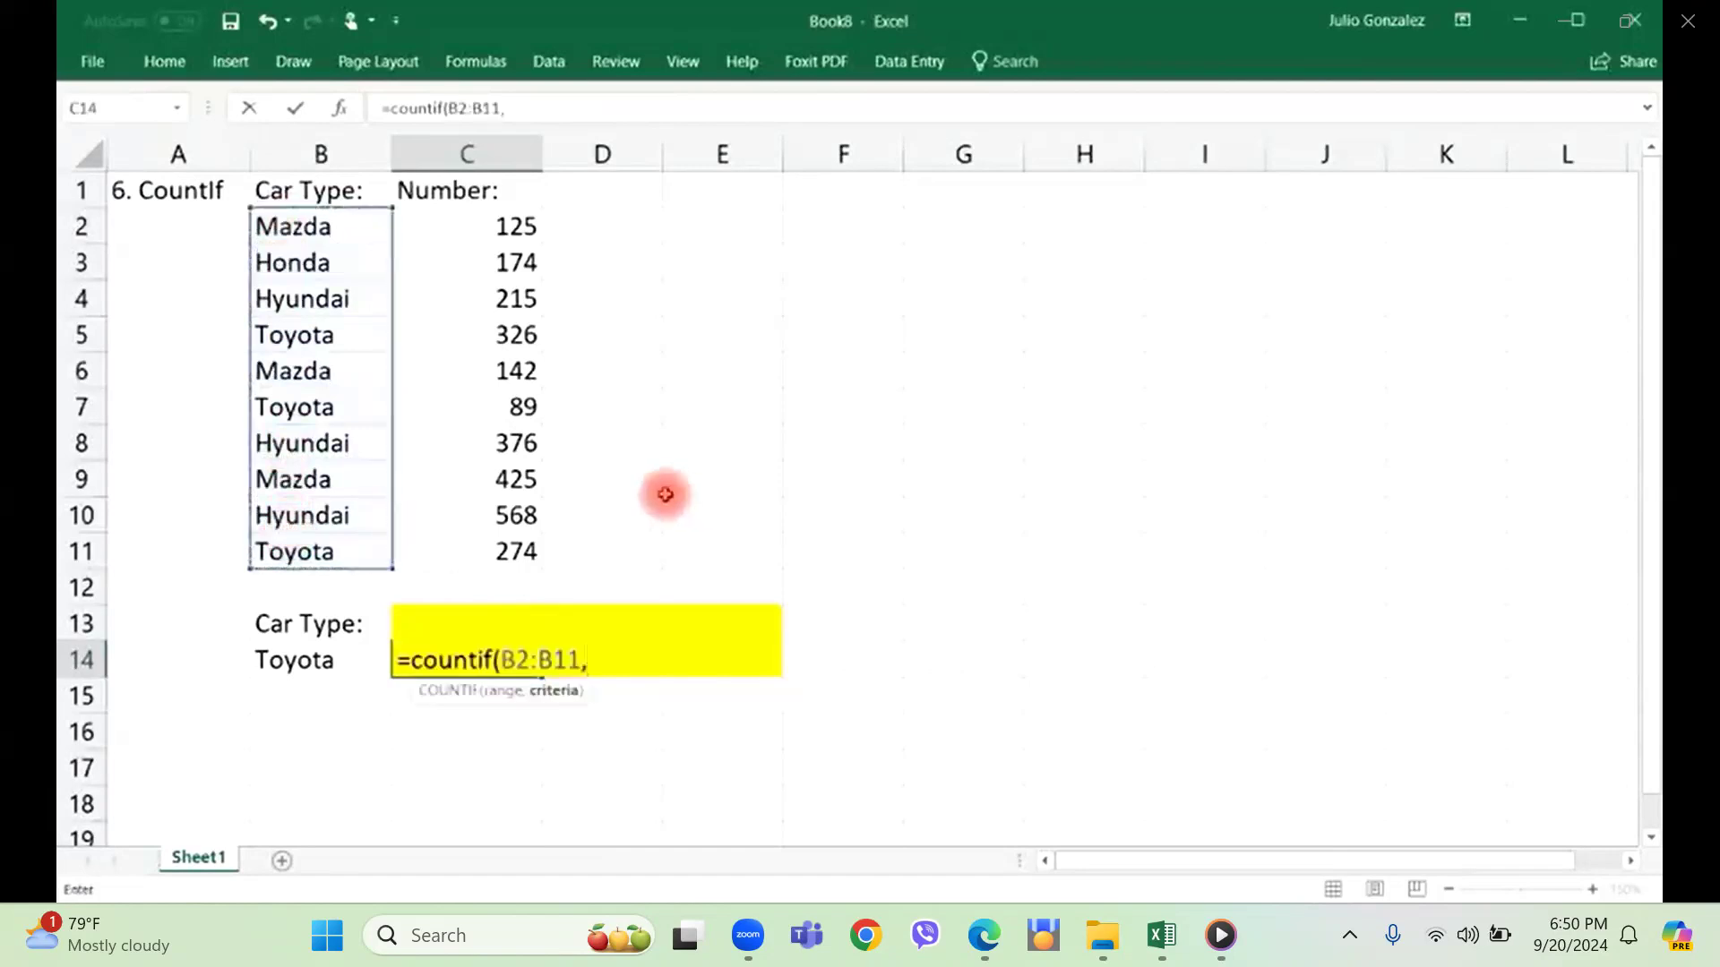
{"action": "left_click", "coordinate": [337, 661]}
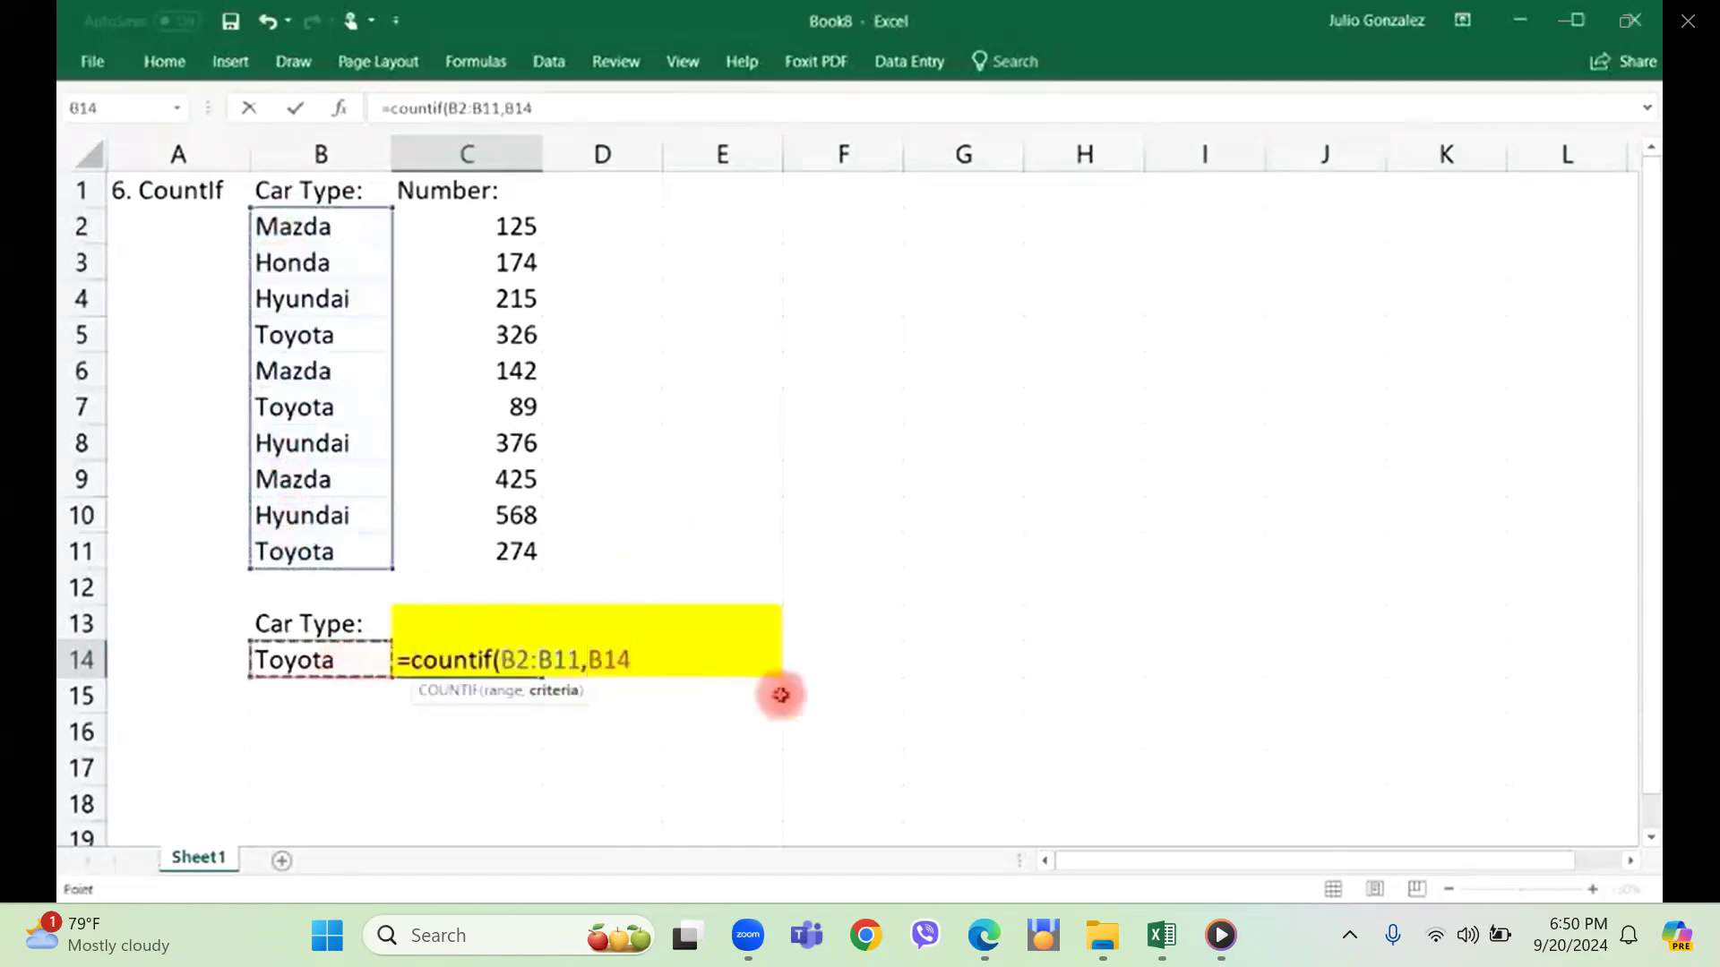
{"action": "type", "text": ")"}
{"action": "key", "text": "Return"}
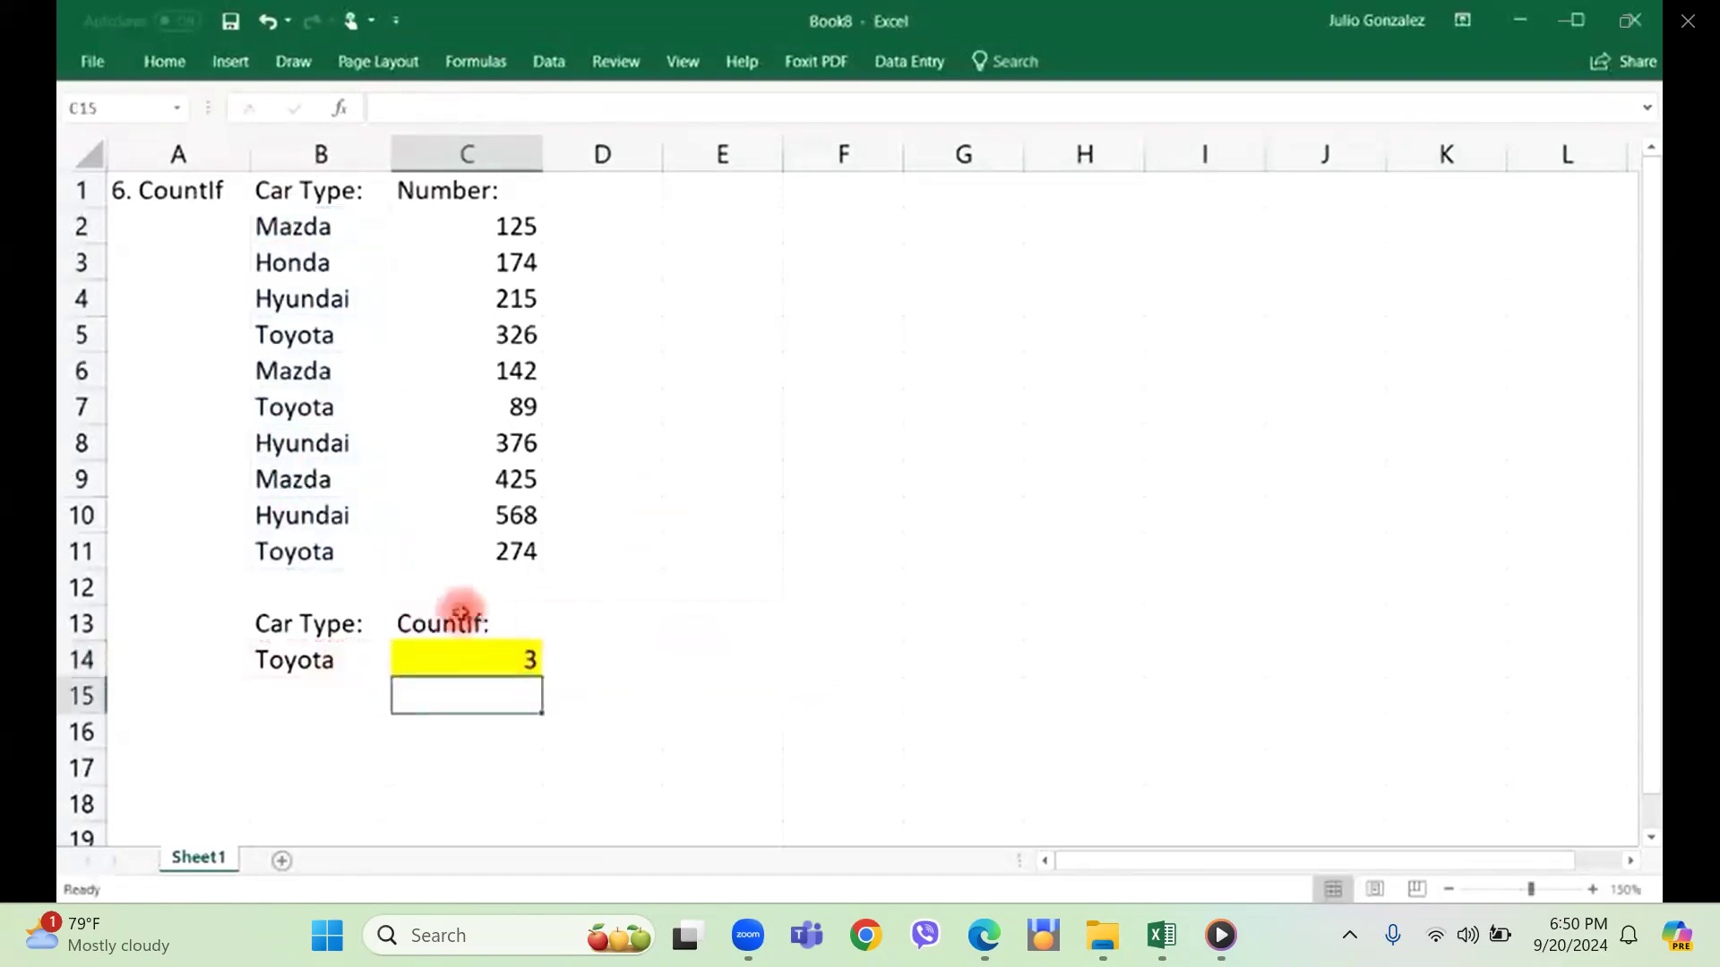
Verify the COUNTIF result by selecting the criterion in B14, the list B2:B11 and each Toyota entry in it.
{"action": "left_click", "coordinate": [367, 658]}
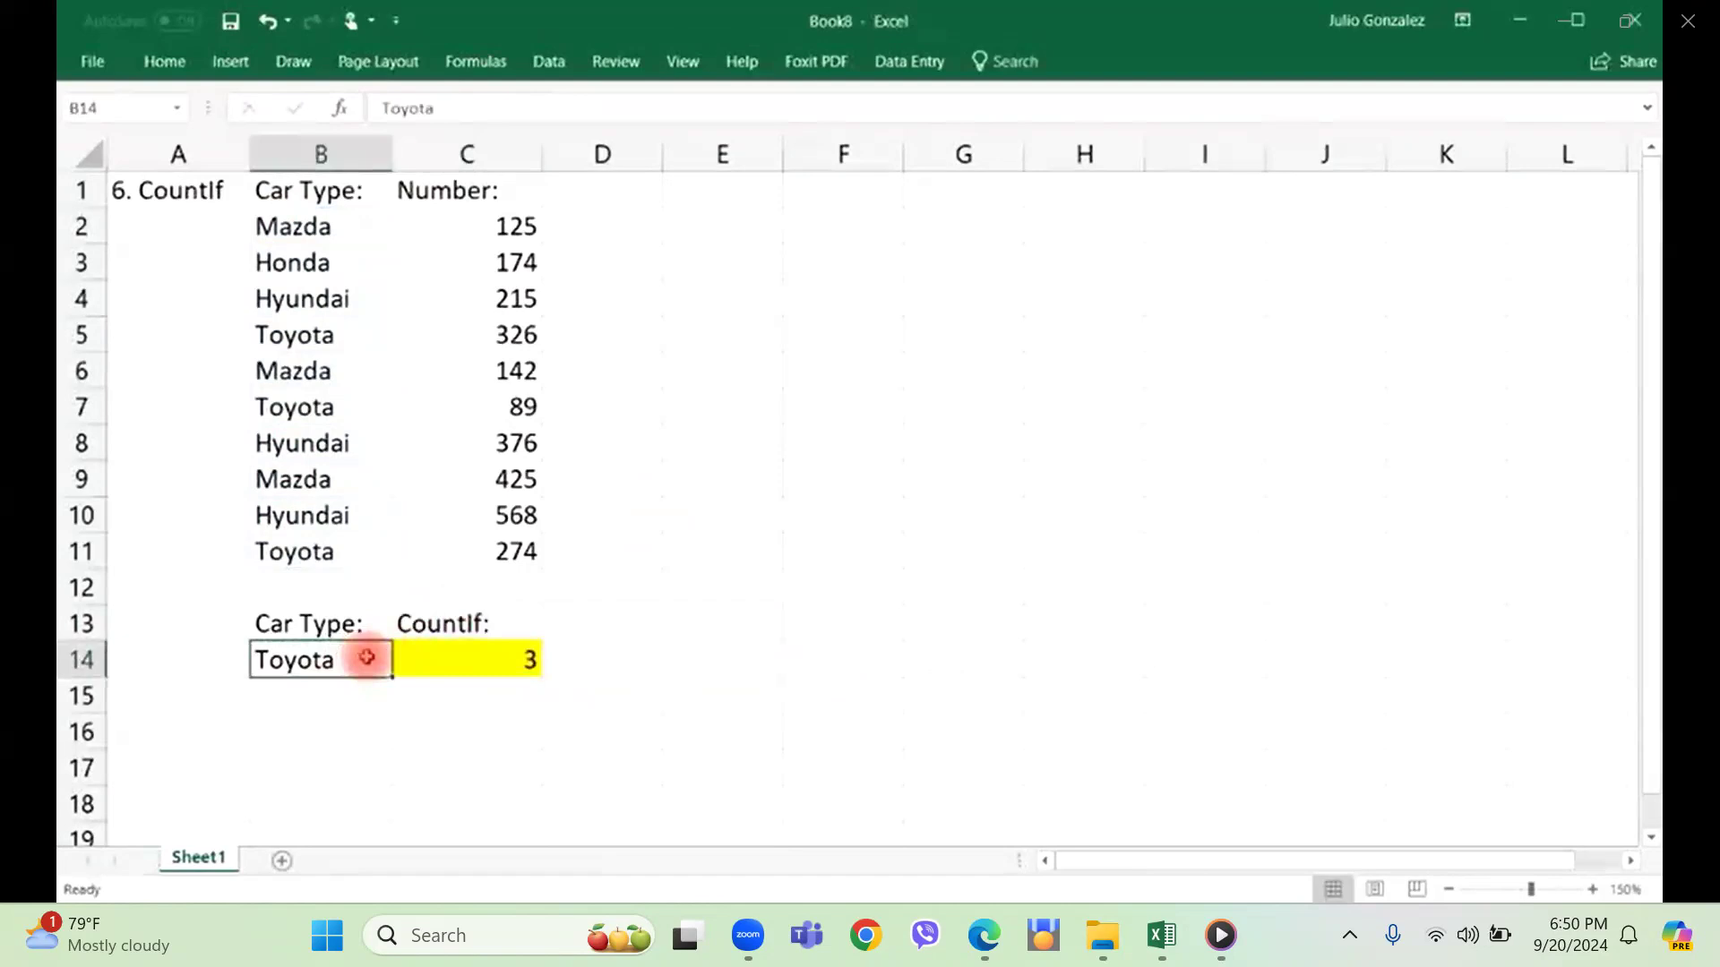
{"action": "left_click_drag", "start_coordinate": [319, 224], "coordinate": [316, 551]}
{"action": "left_click", "coordinate": [714, 529]}
{"action": "left_click", "coordinate": [345, 349]}
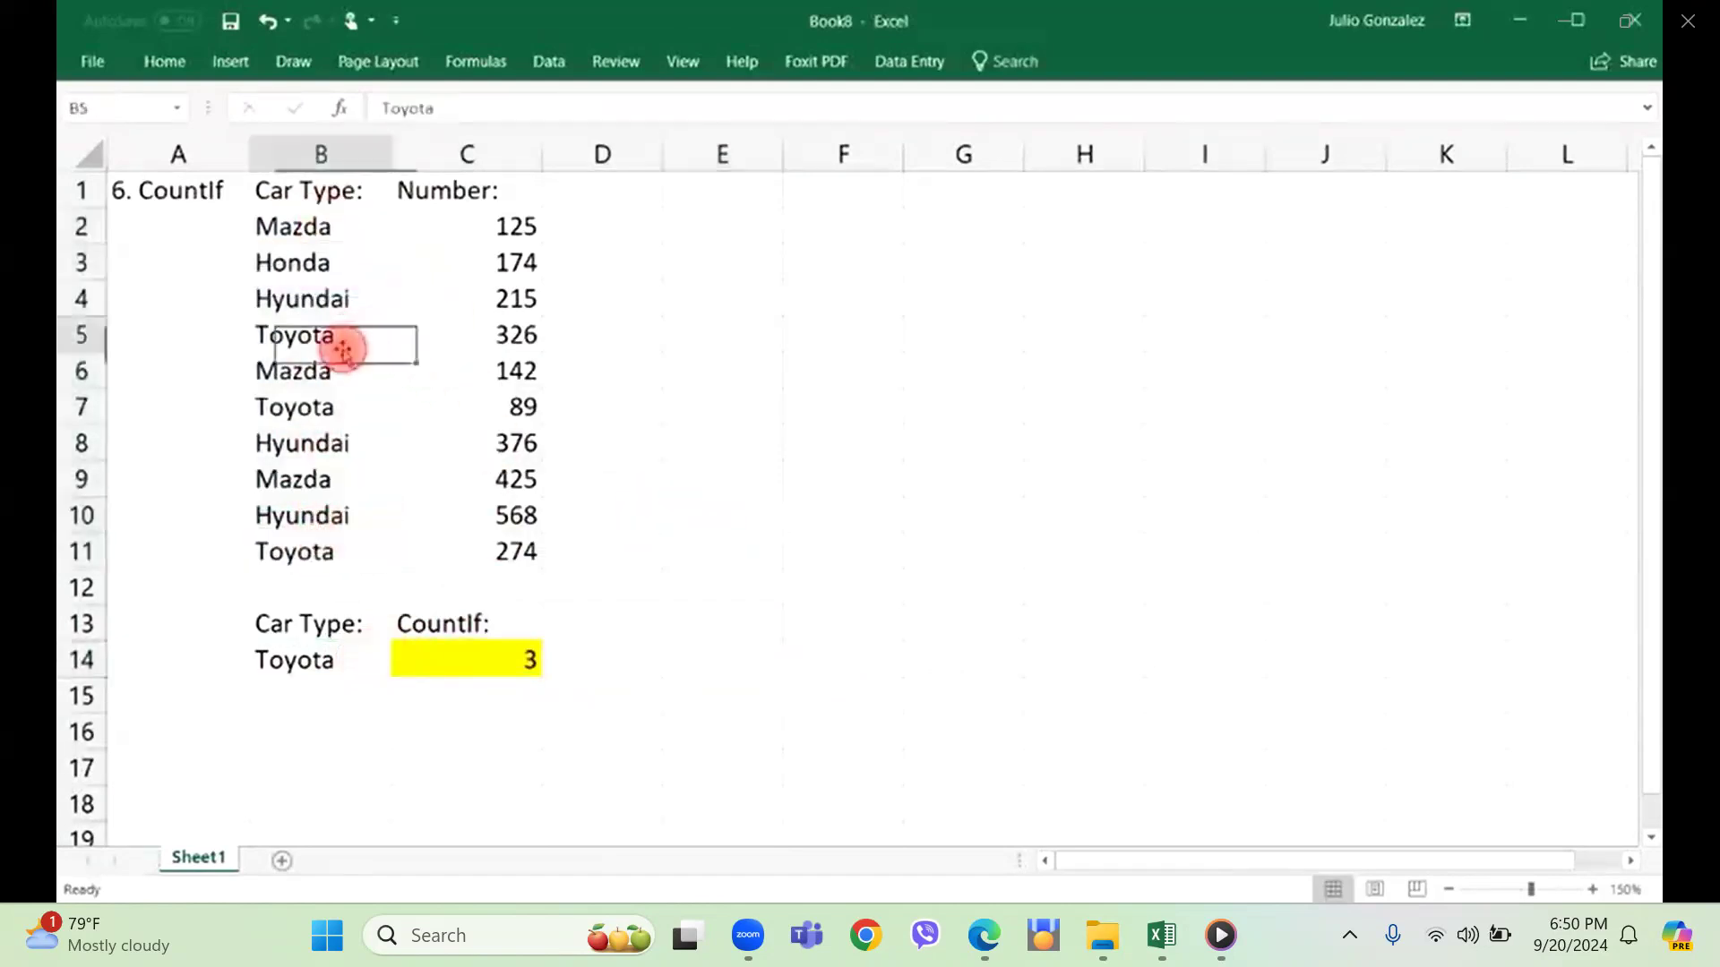
{"action": "left_click", "coordinate": [351, 405], "text": "ctrl"}
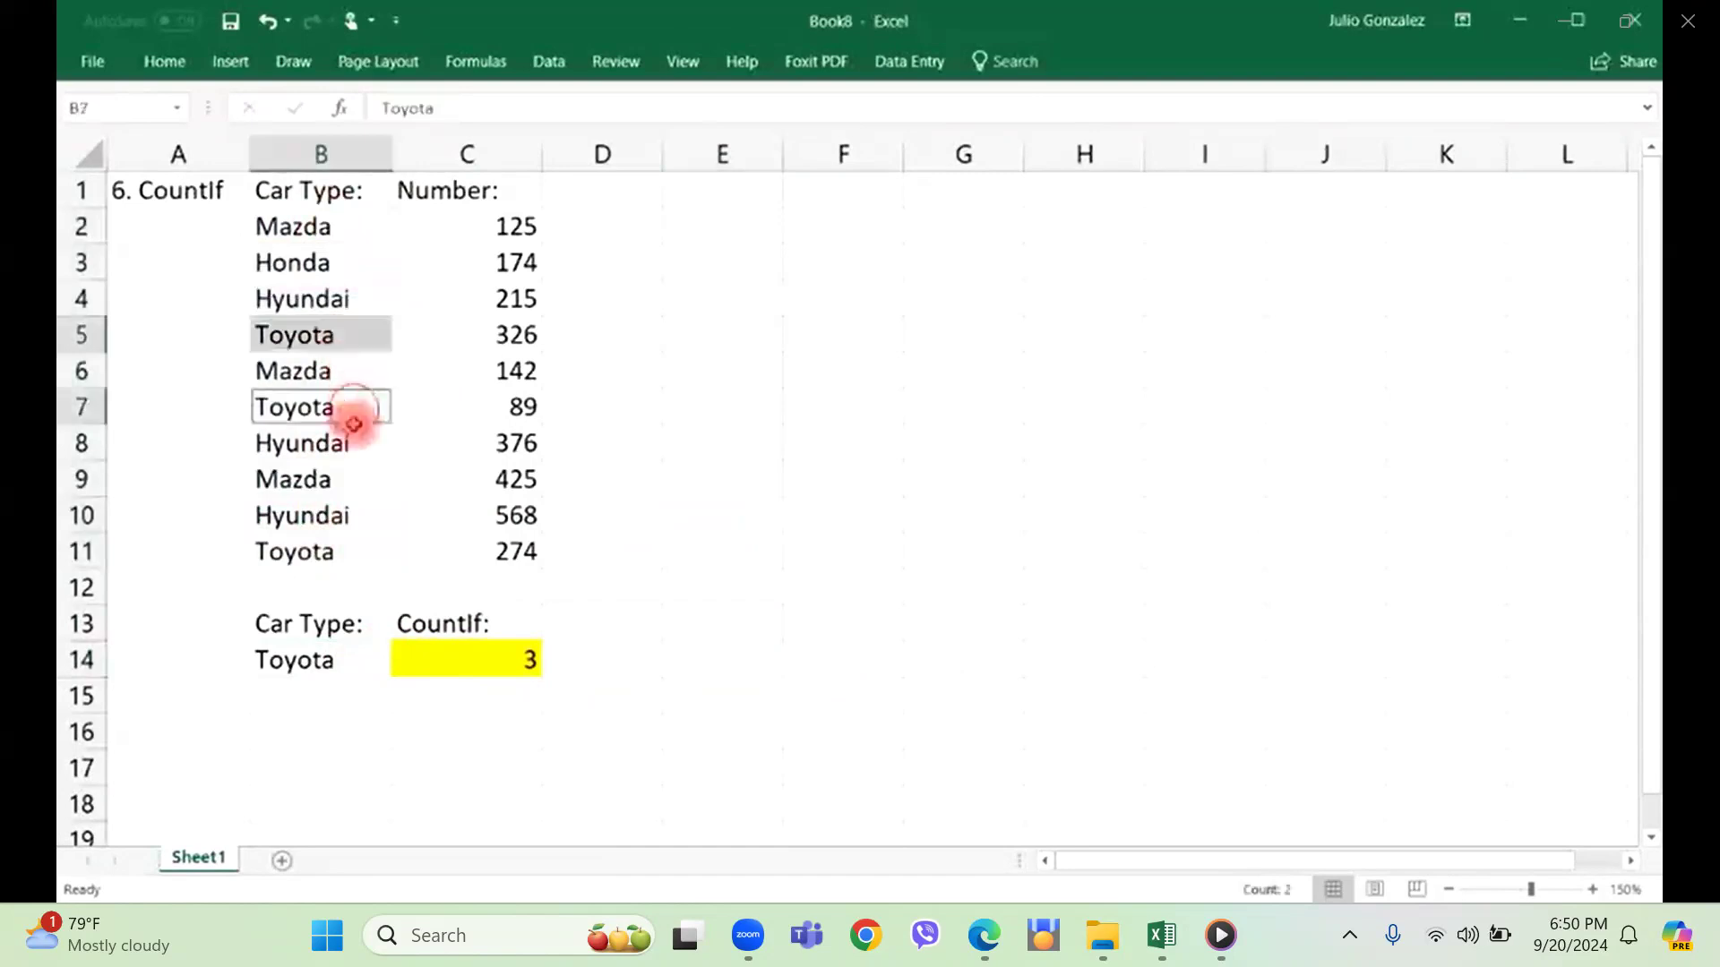
{"action": "left_click", "coordinate": [327, 559], "text": "ctrl"}
{"action": "left_click", "coordinate": [338, 727]}
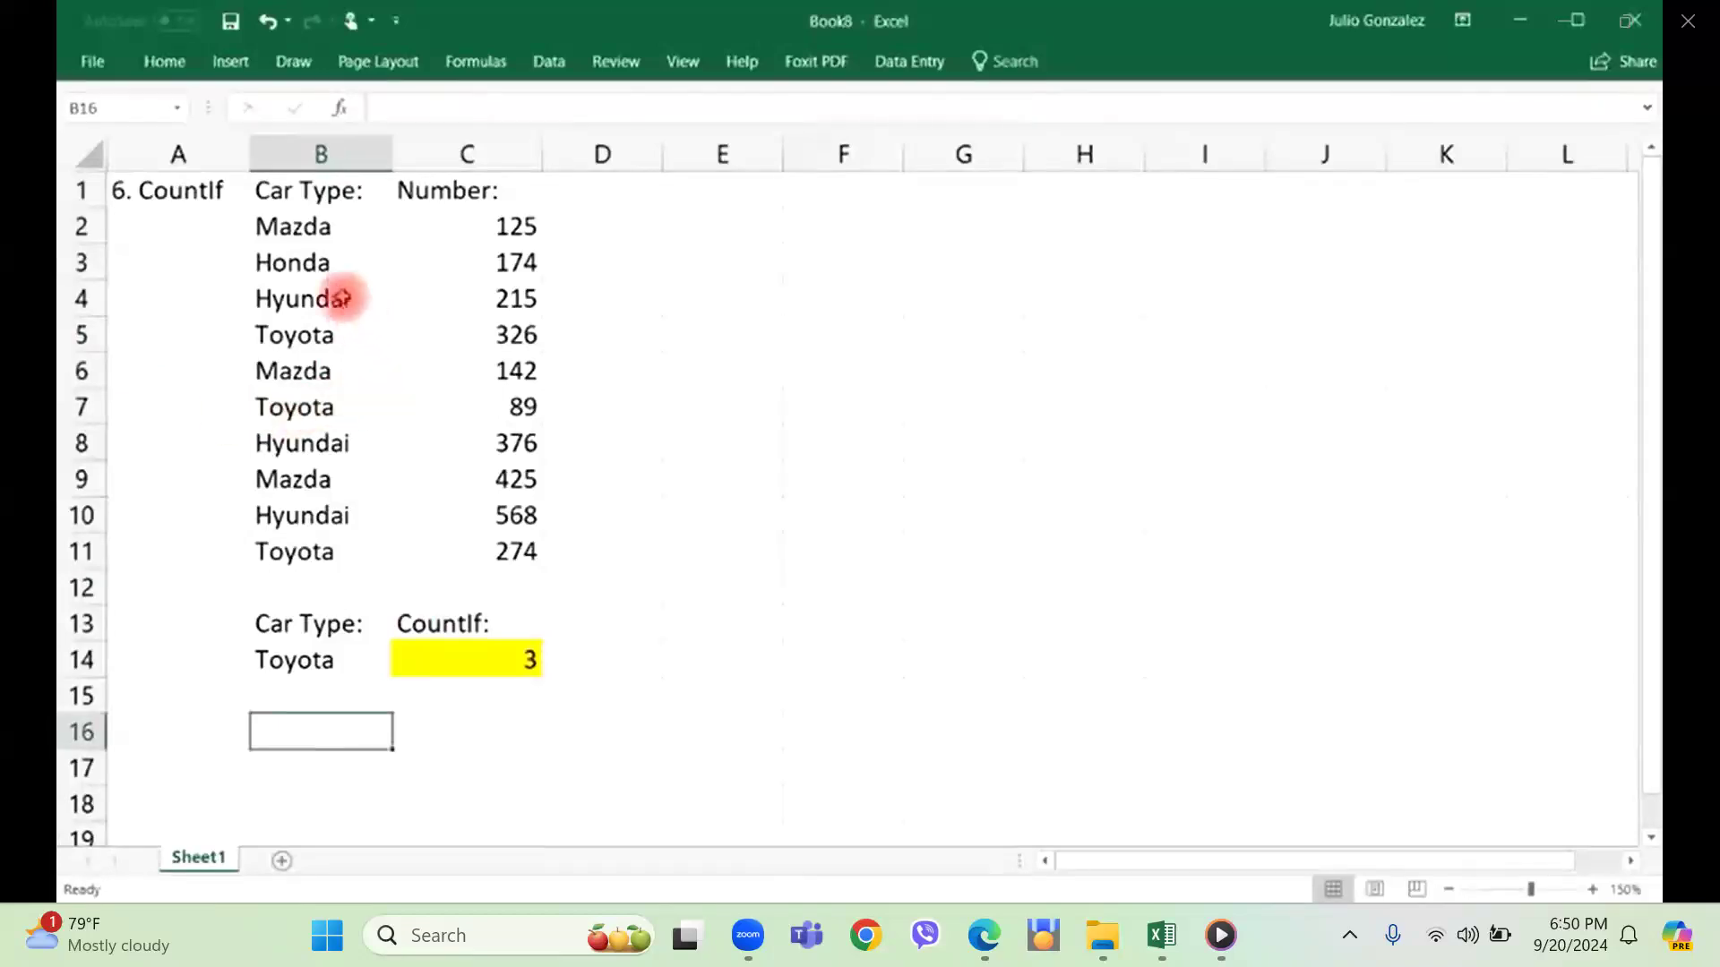
Set the car type criterion in cell B14 to Honda.
{"action": "left_click", "coordinate": [326, 261]}
{"action": "left_click", "coordinate": [281, 663]}
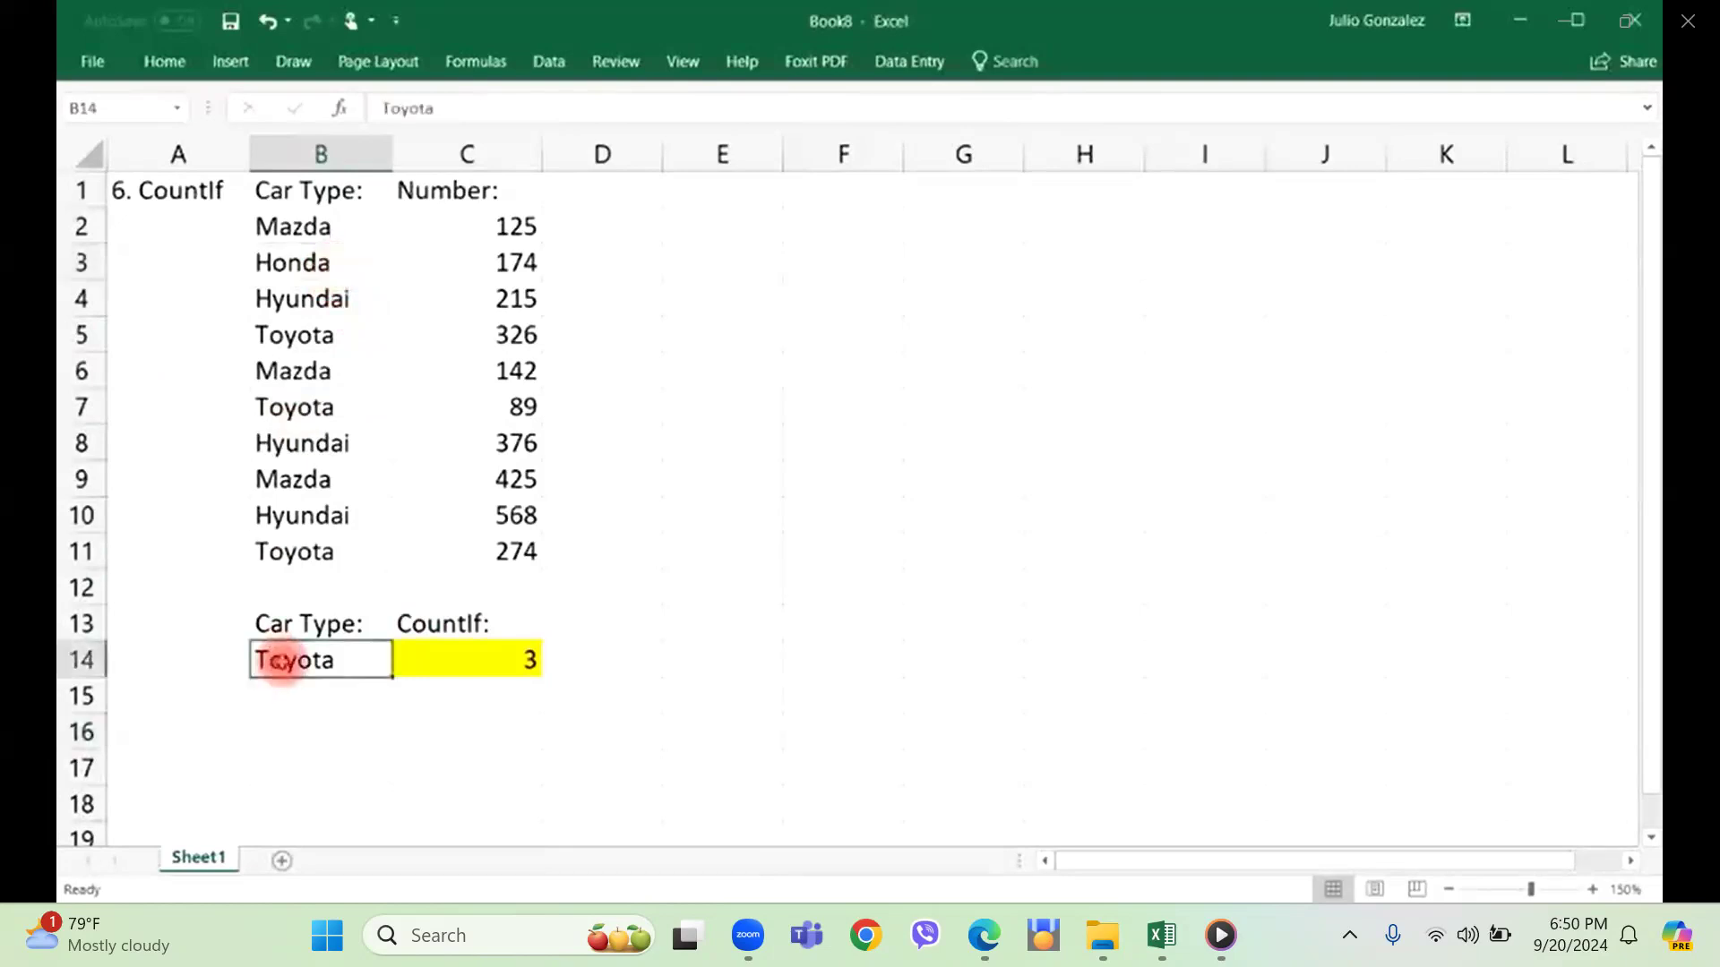
{"action": "type", "text": "Honda"}
{"action": "key", "text": "Return"}
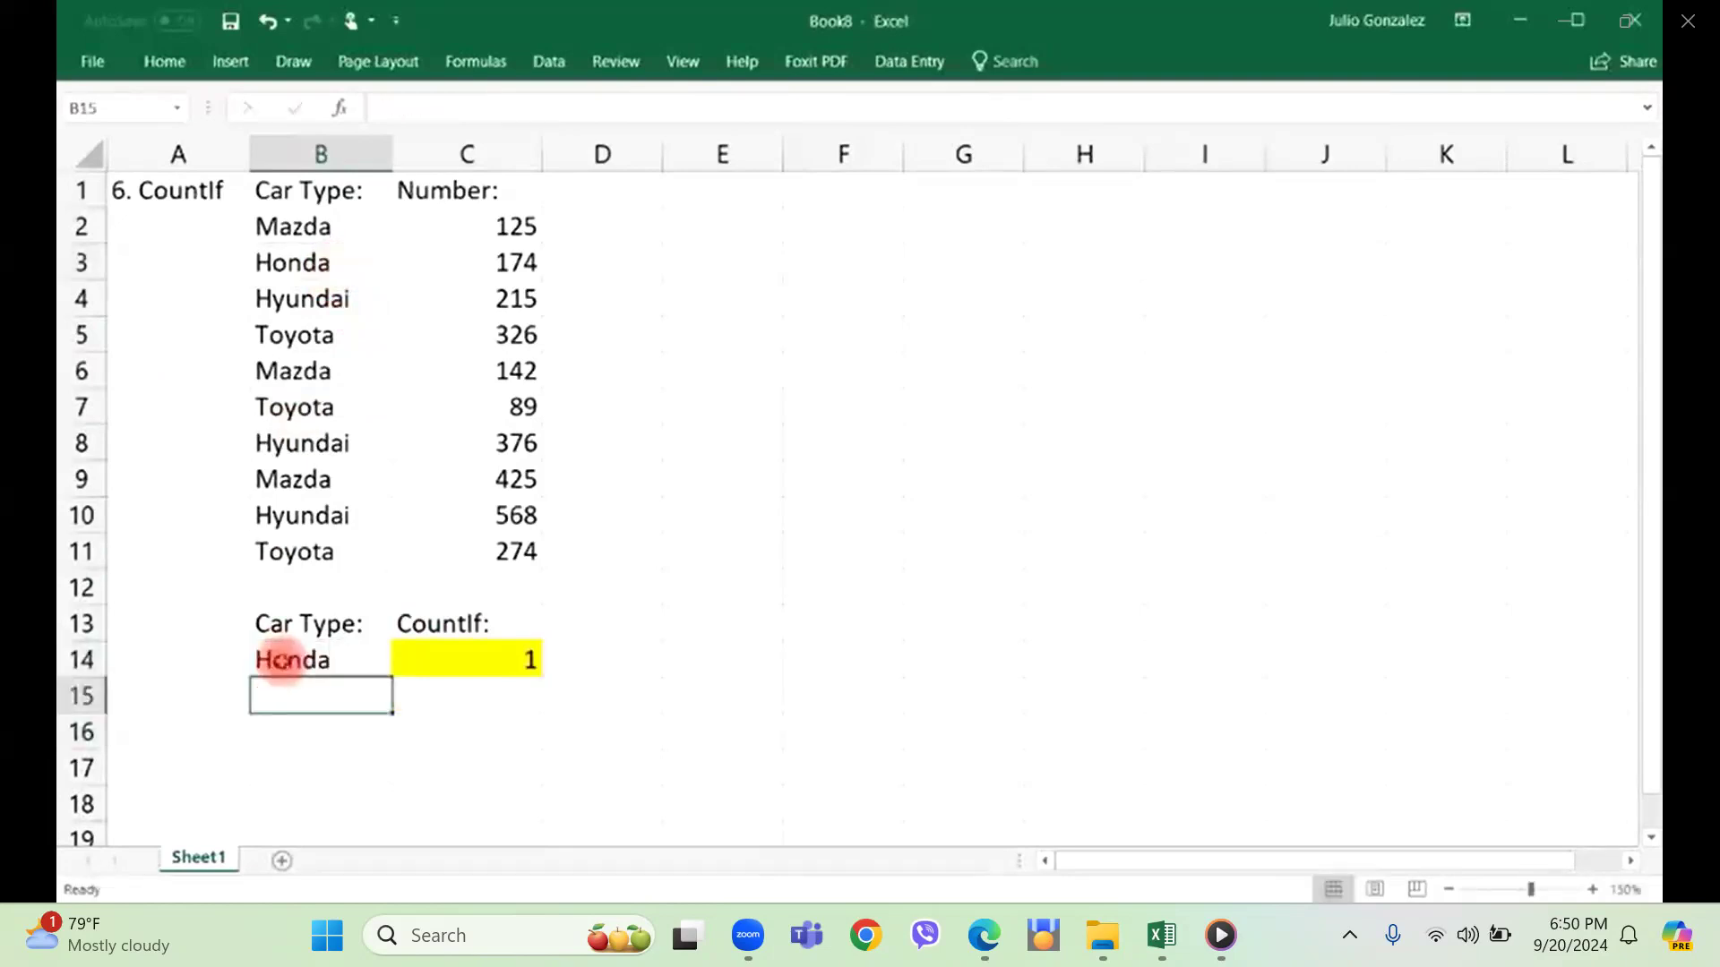
Add an extra Mazda entry in cell B12, directly below the car list.
{"action": "left_click", "coordinate": [307, 585]}
{"action": "type", "text": "Mazda"}
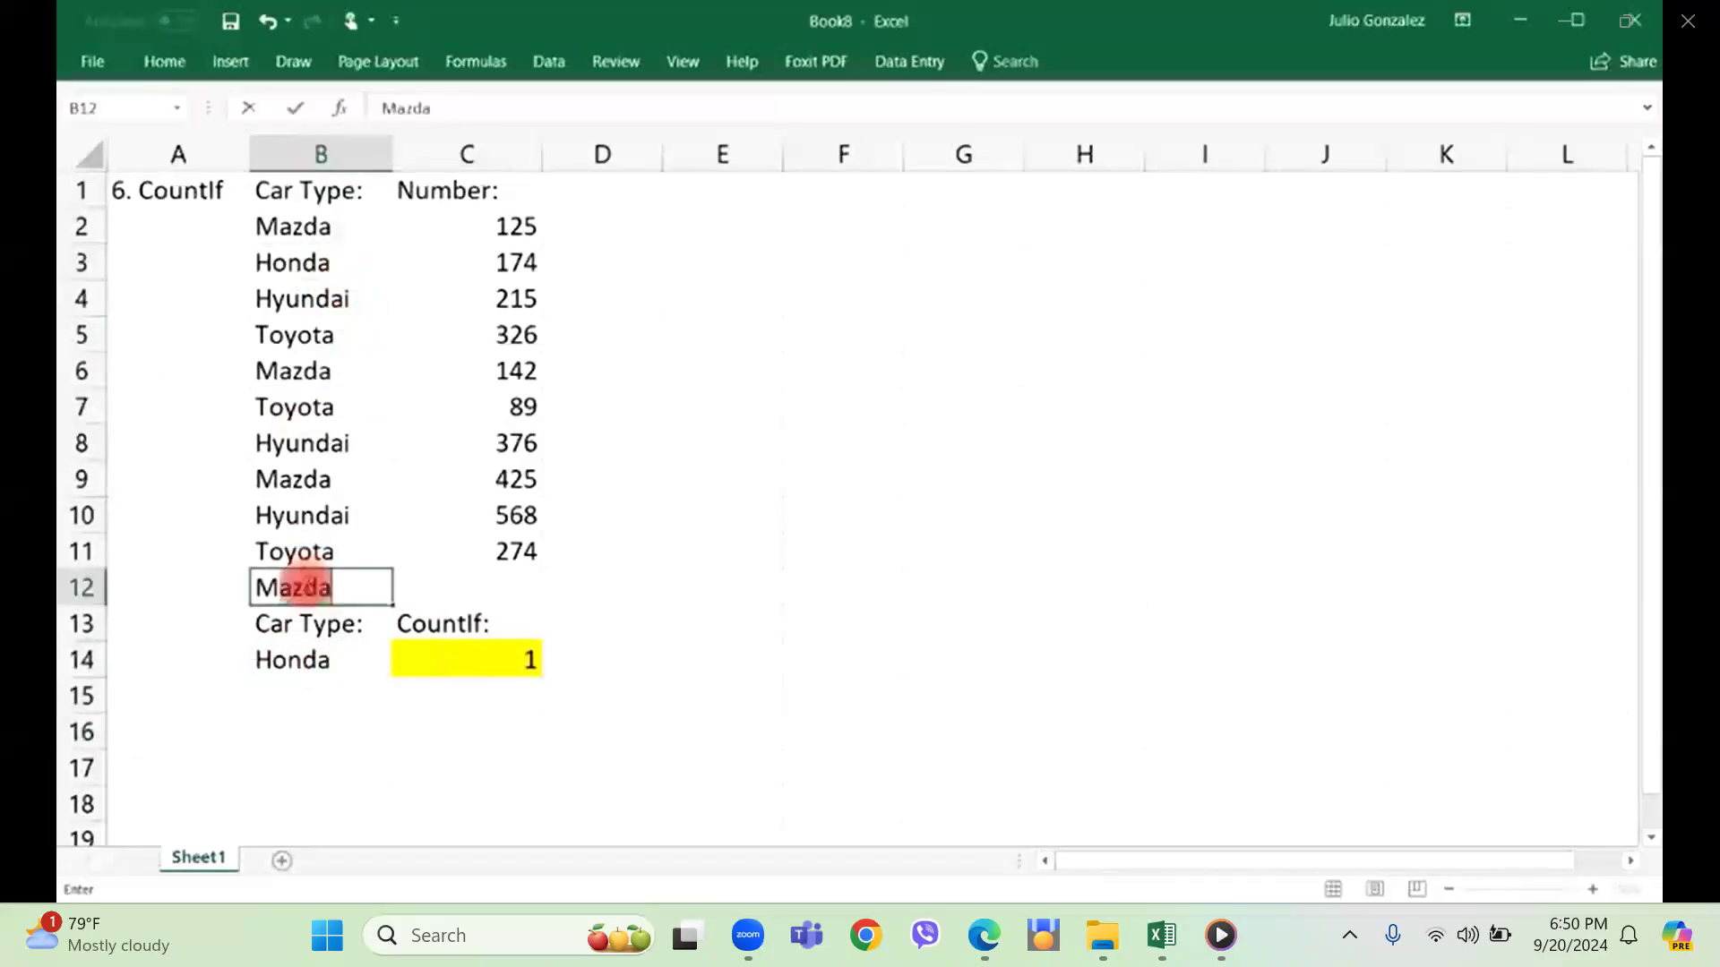
{"action": "key", "text": "Return"}
Select the Mazda entries in column B one by one, including the extra one in B12, to count them.
{"action": "left_click", "coordinate": [345, 225]}
{"action": "left_click", "coordinate": [343, 360]}
{"action": "left_click", "coordinate": [345, 475]}
{"action": "left_click", "coordinate": [309, 587]}
{"action": "left_click", "coordinate": [311, 224]}
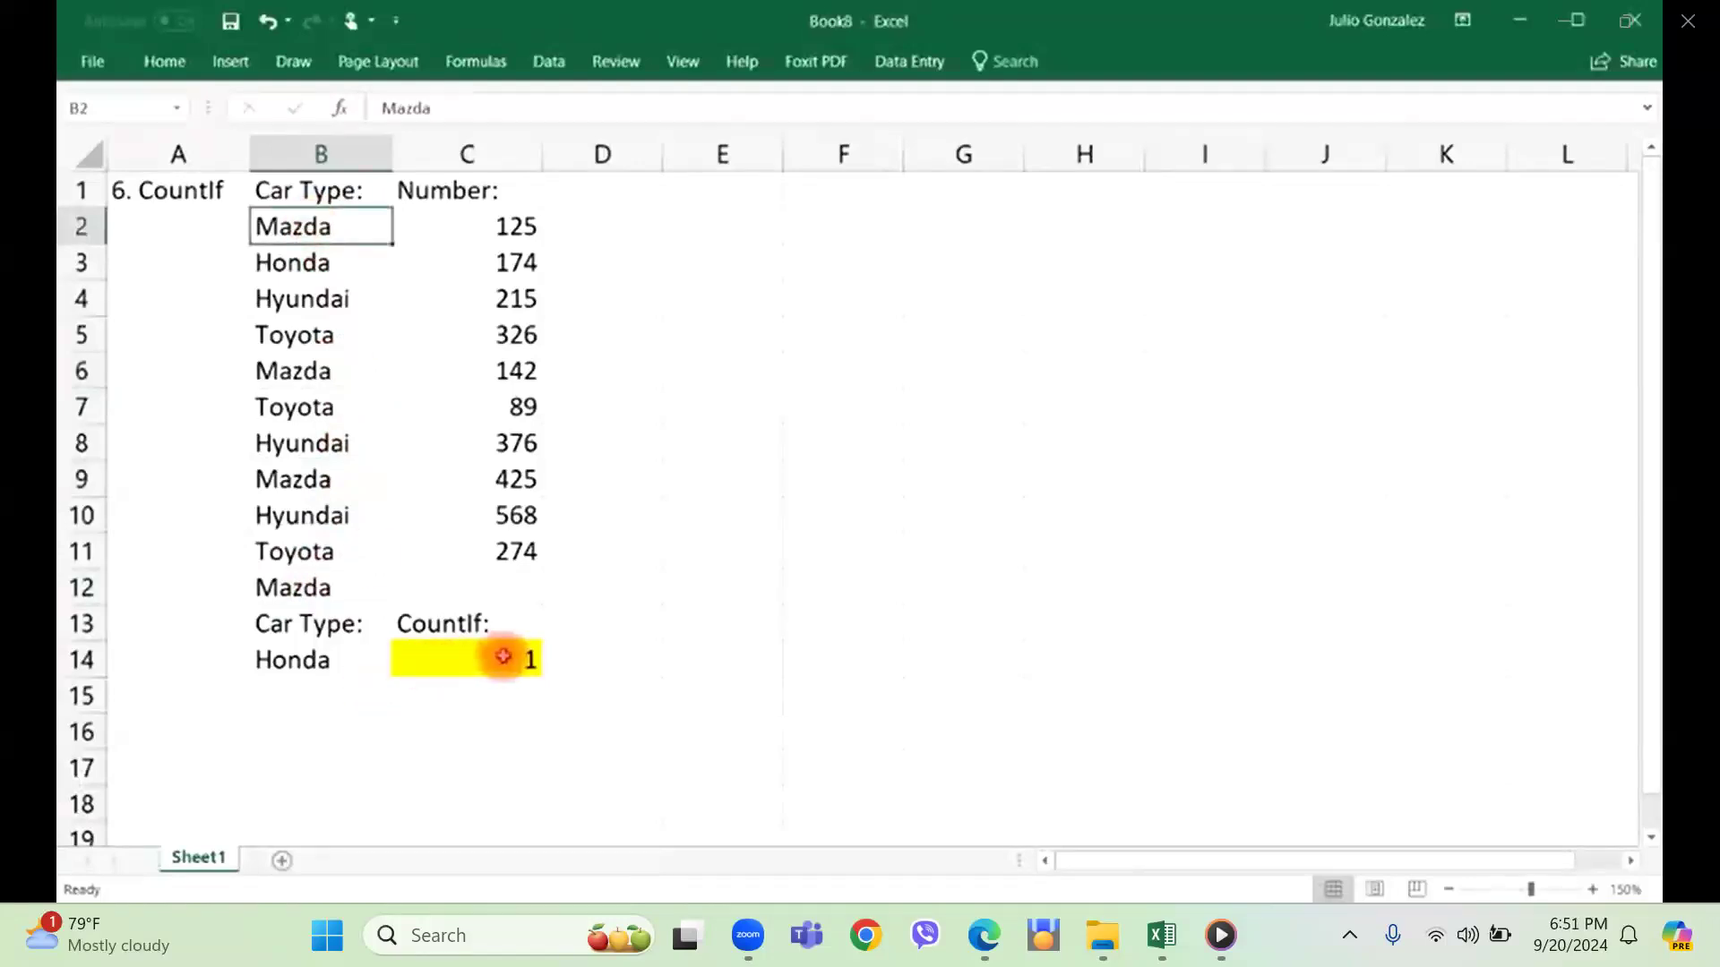
Change the car type in cell B11 to Mazda and clear the extra Mazda entry from cell B12.
{"action": "left_click", "coordinate": [323, 553]}
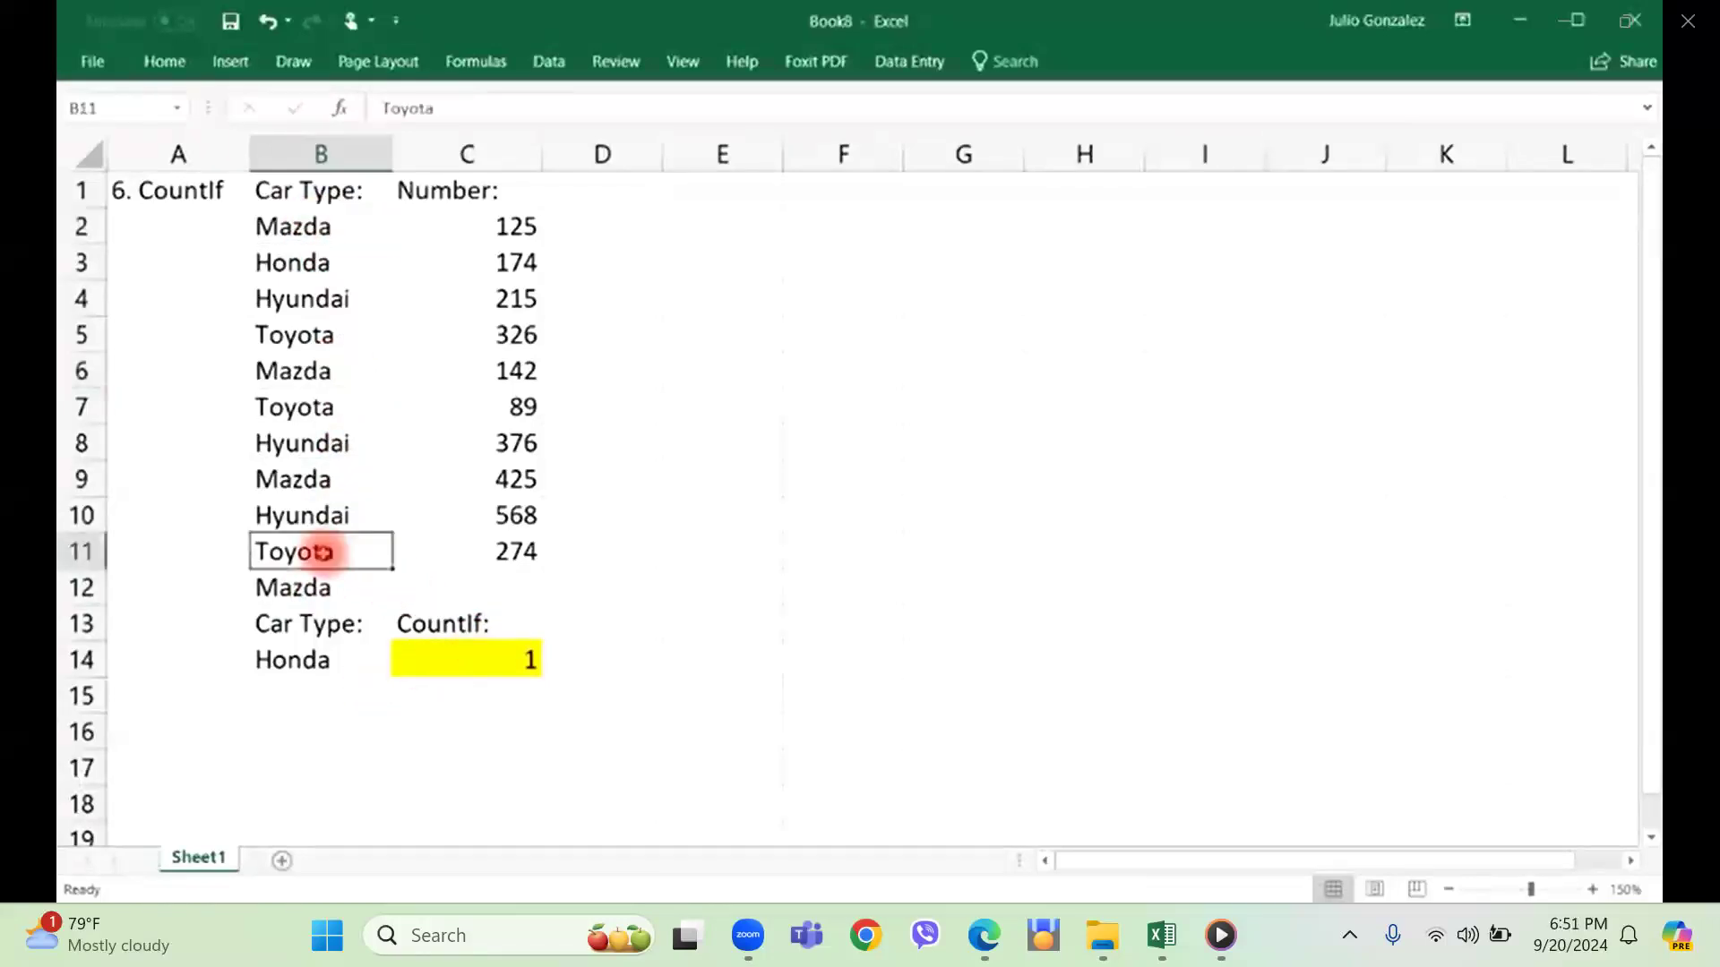
{"action": "type", "text": "Mazda"}
{"action": "key", "text": "Return"}
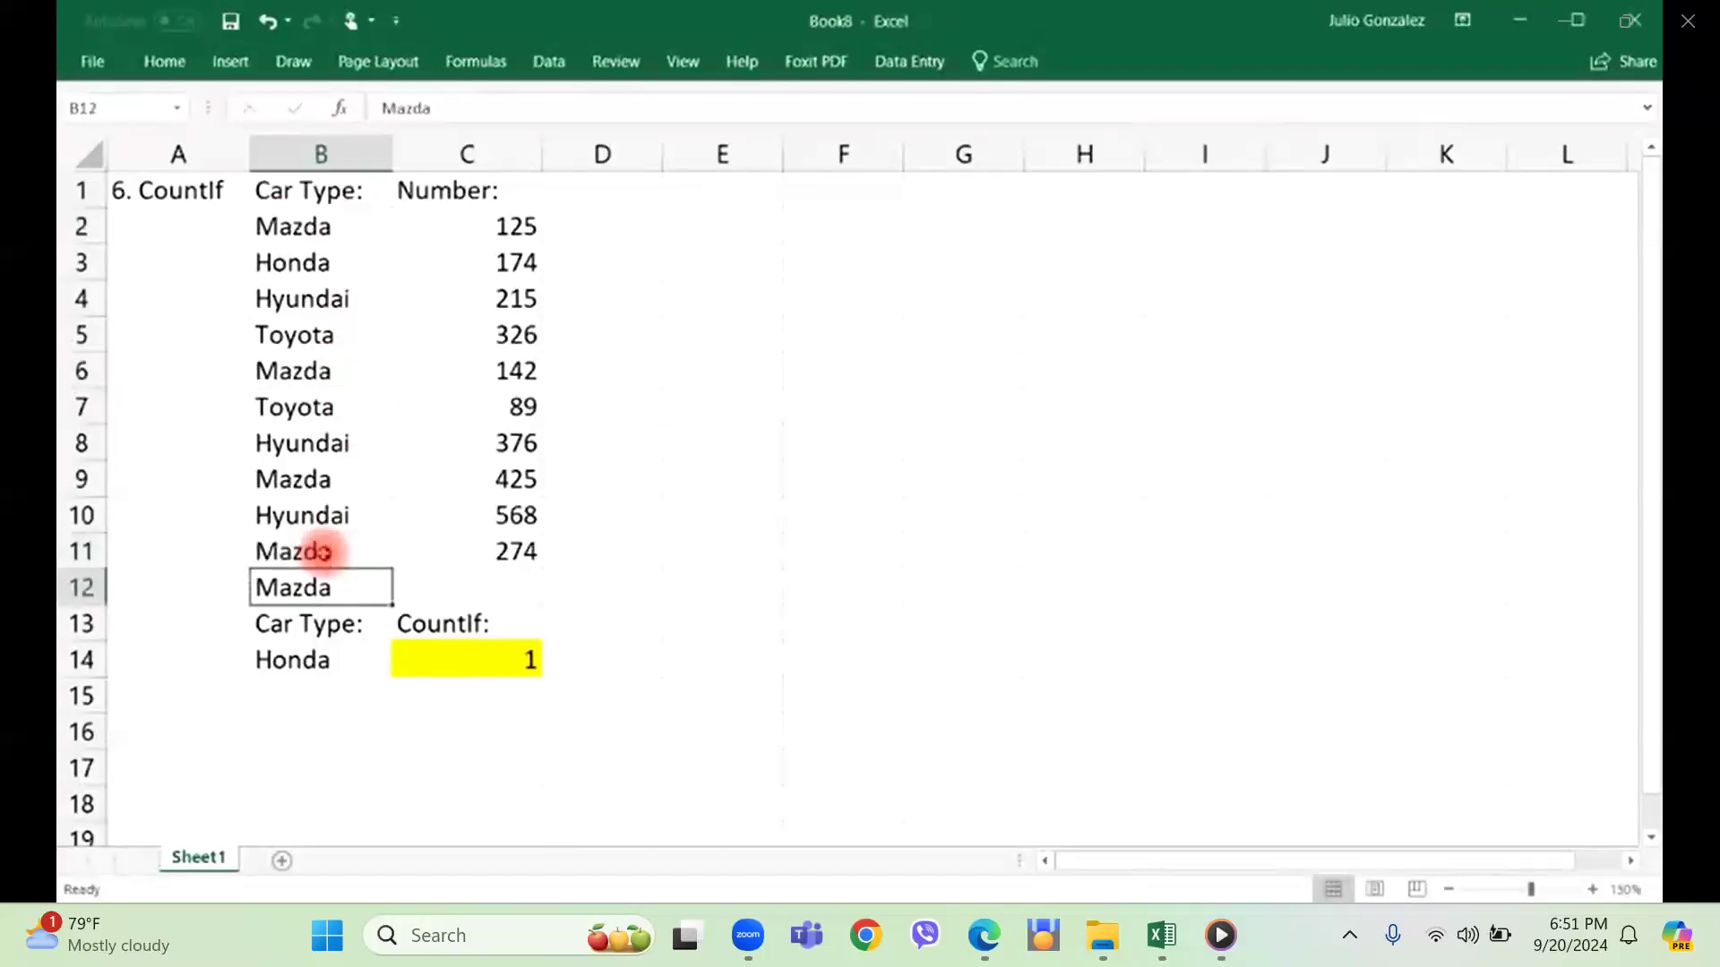
{"action": "left_click", "coordinate": [395, 764]}
Select the list B2:B11 and each Mazda entry in B2, B6, B9 and B11 to count them.
{"action": "left_click_drag", "start_coordinate": [258, 224], "coordinate": [299, 538]}
{"action": "left_click", "coordinate": [606, 548]}
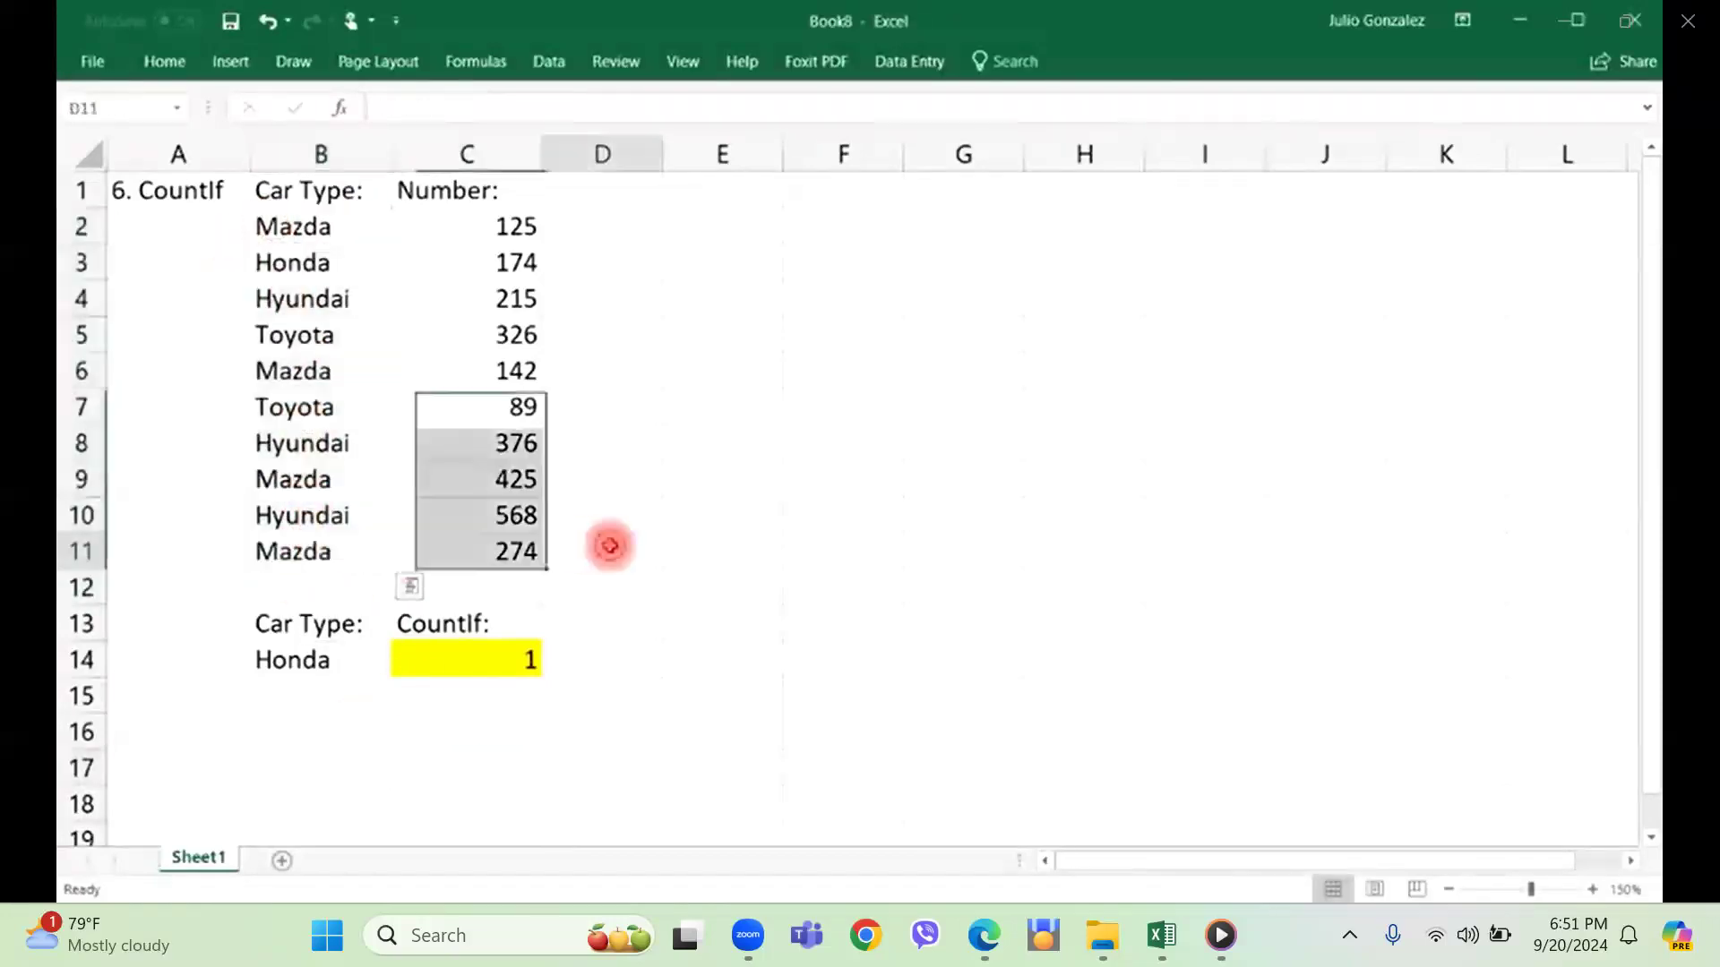
{"action": "left_click", "coordinate": [320, 231]}
{"action": "left_click", "coordinate": [311, 373]}
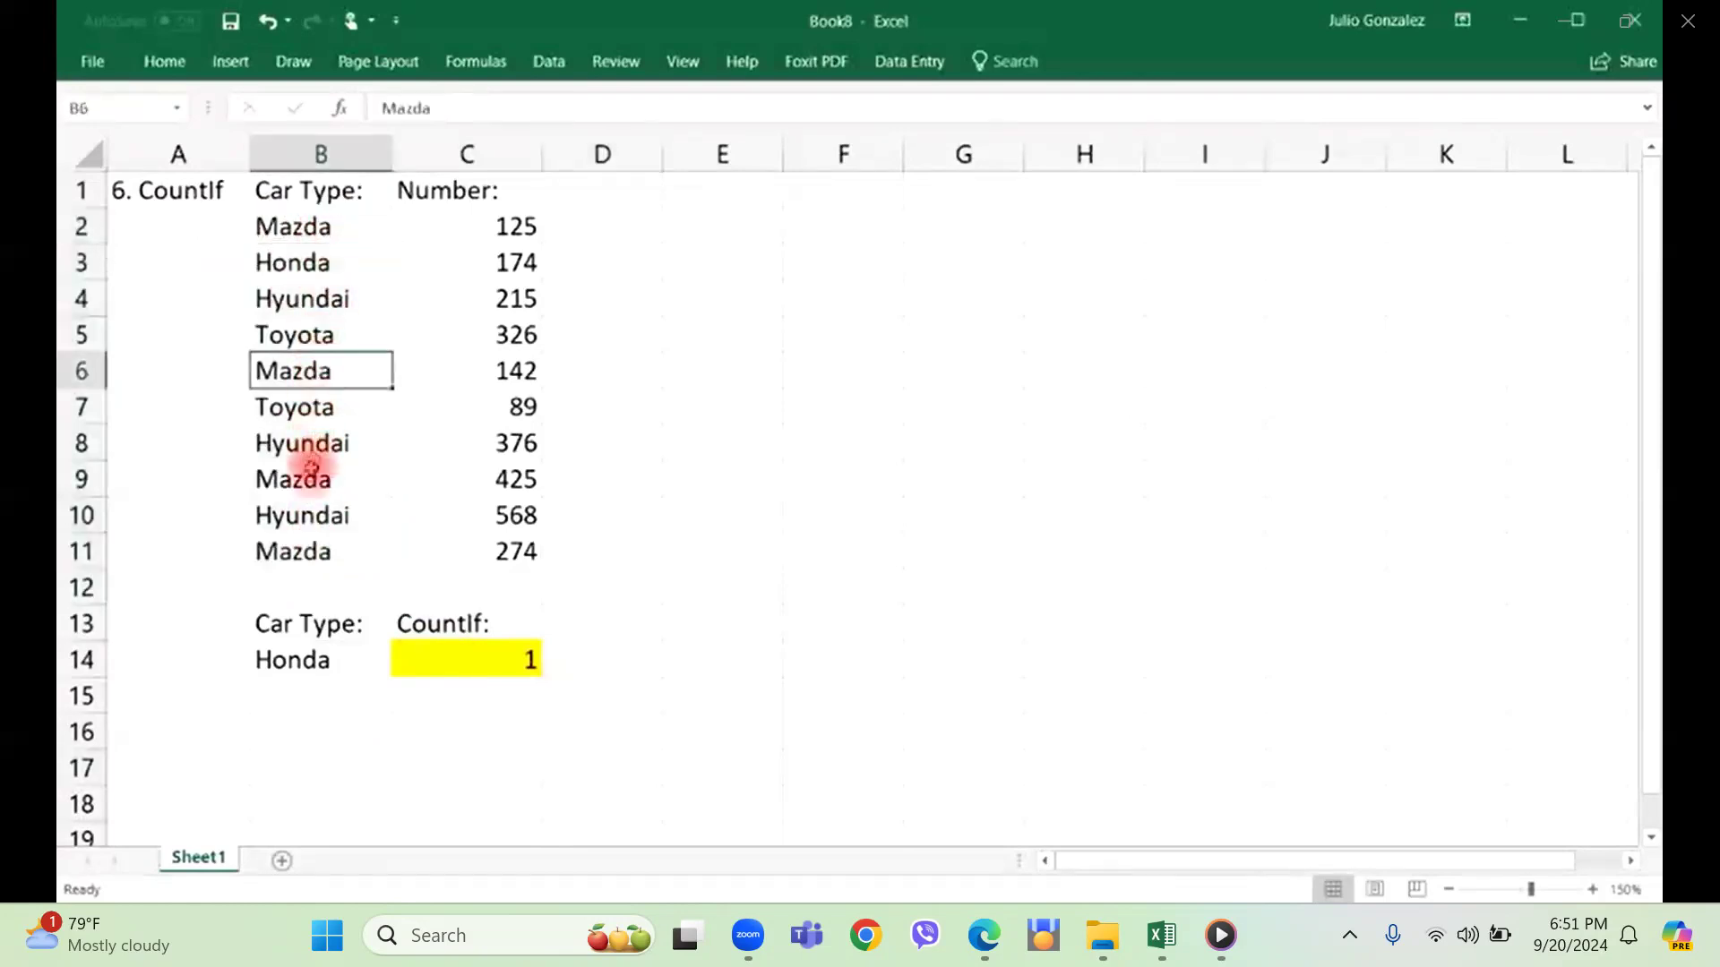
{"action": "left_click", "coordinate": [311, 468]}
{"action": "left_click", "coordinate": [308, 549]}
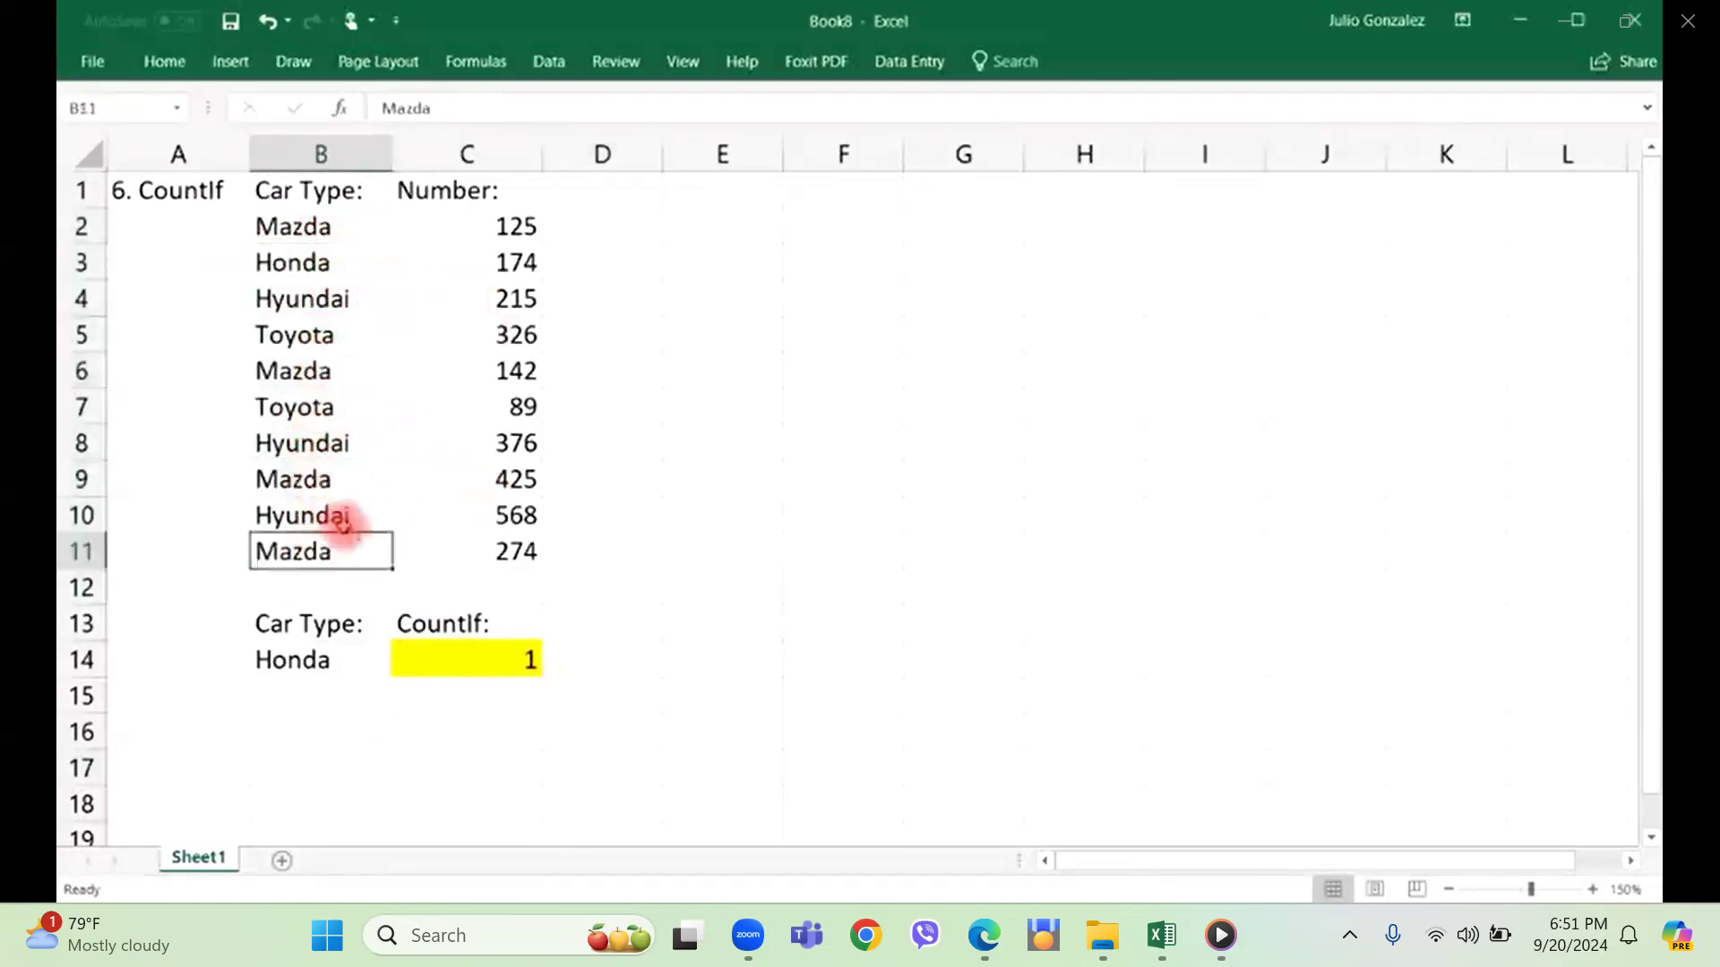
Set the car type criterion in cell B14 to Mazda.
{"action": "left_click", "coordinate": [292, 659]}
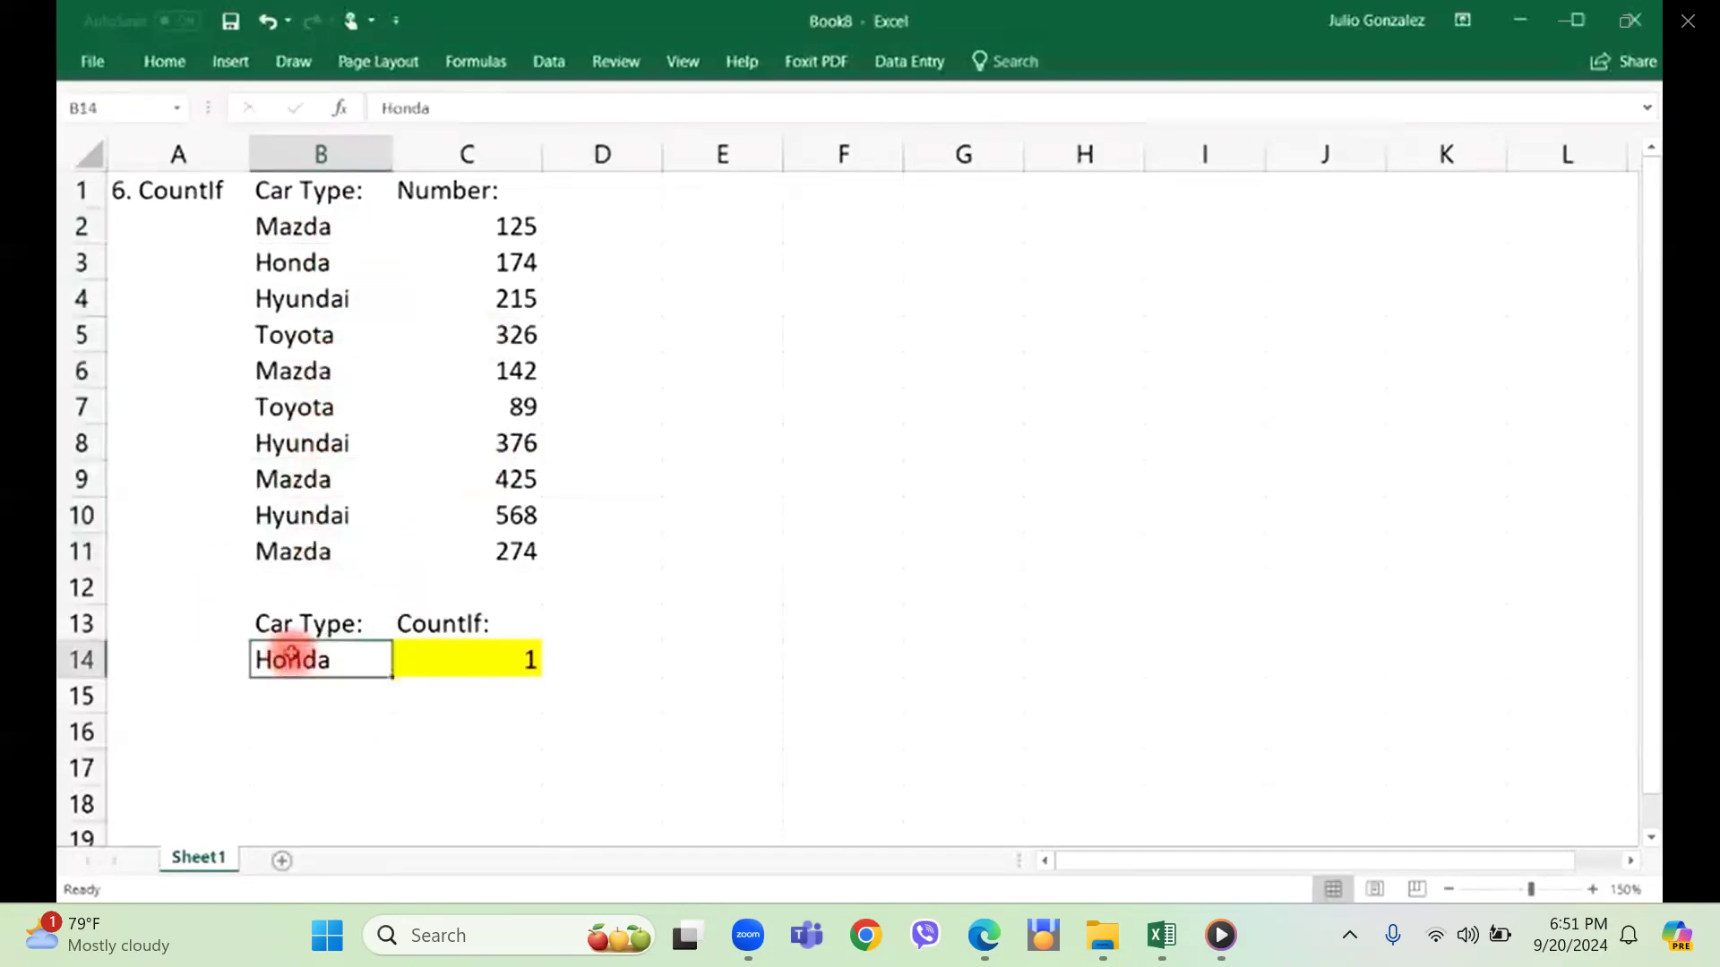
{"action": "type", "text": "Mazda"}
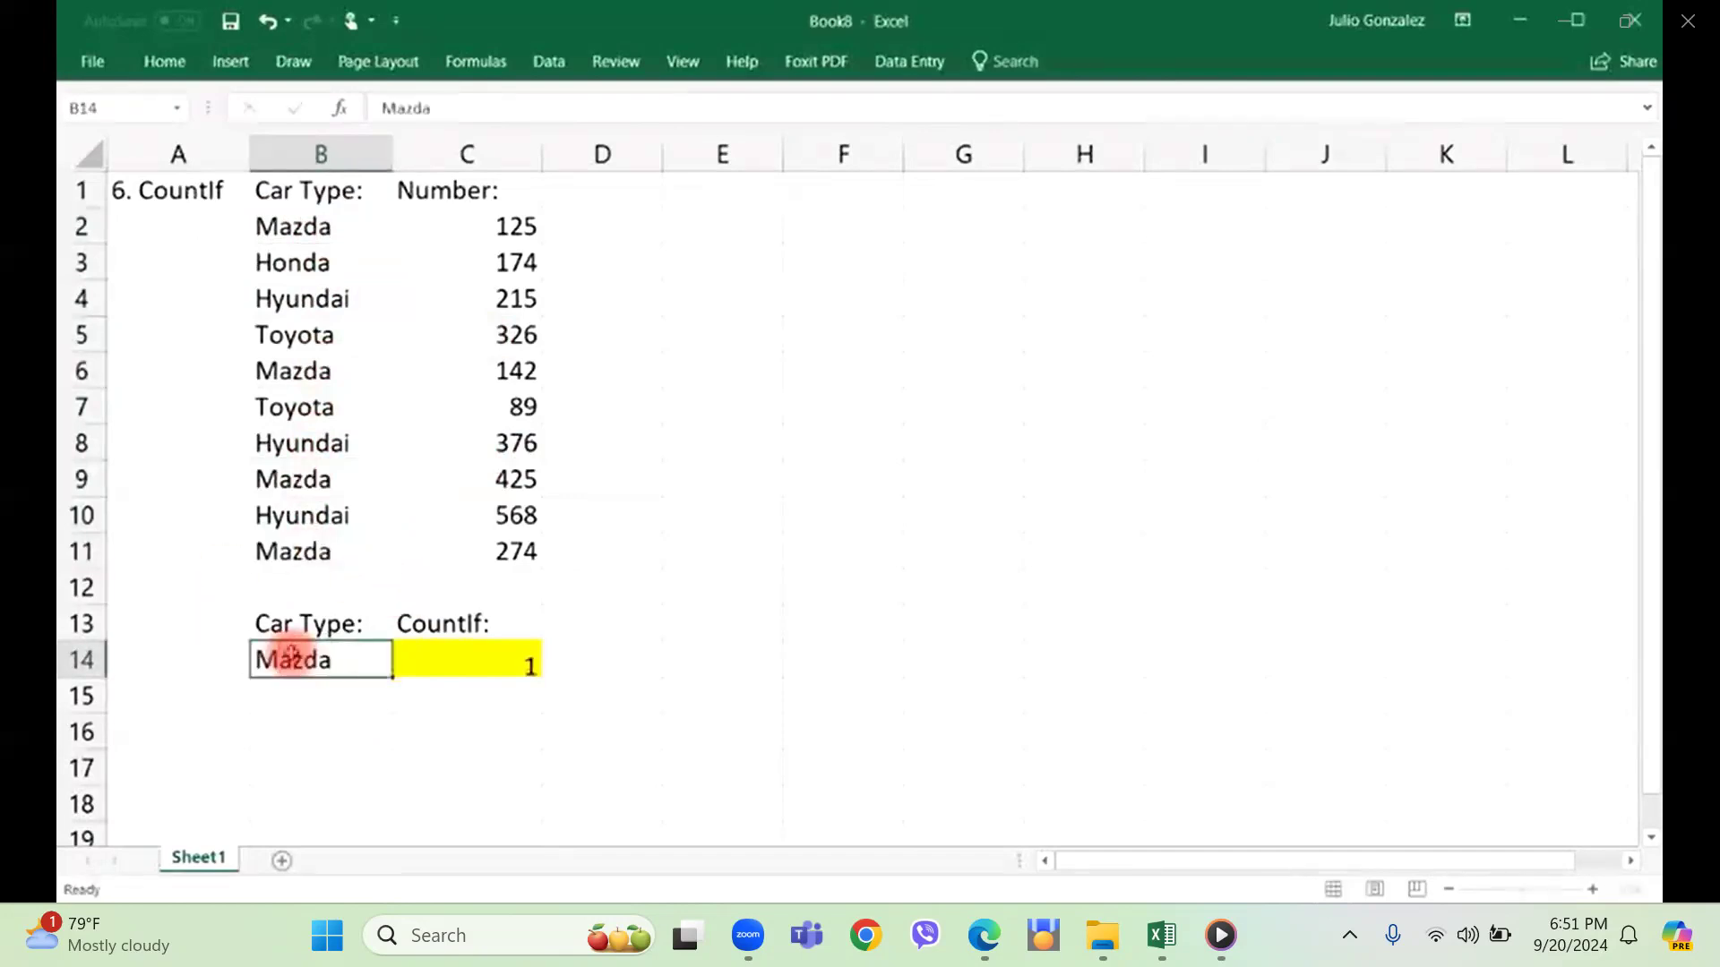
{"action": "key", "text": "Return"}
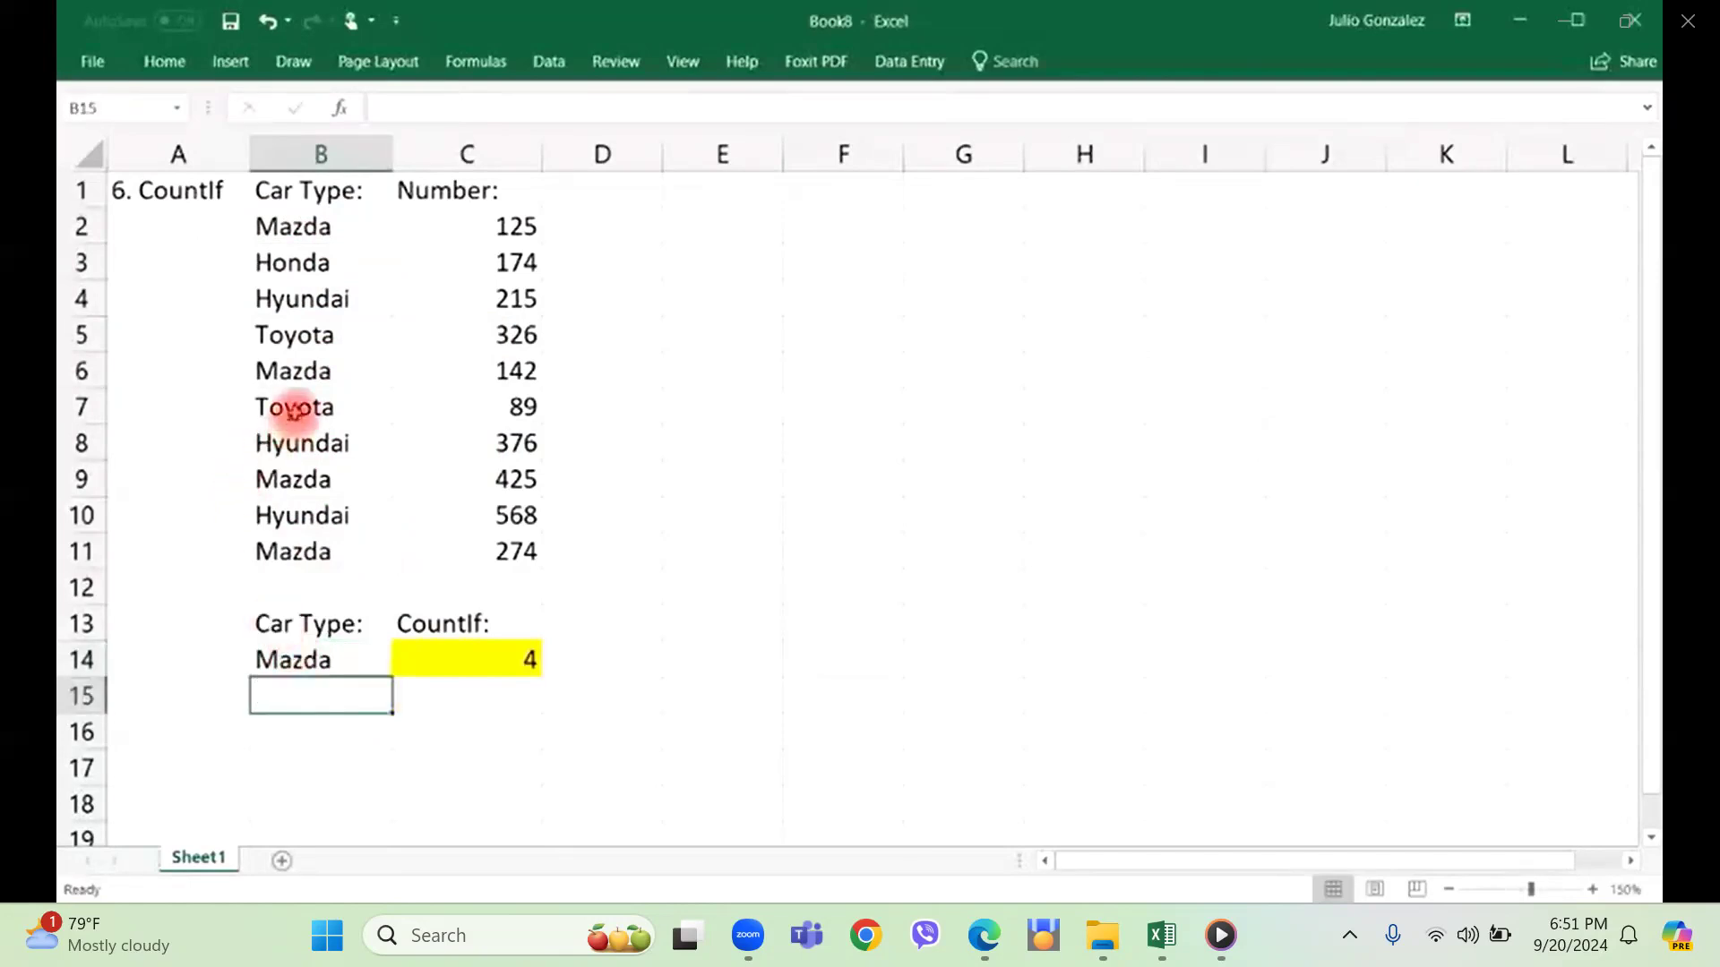
Set the car type criterion in cell B14 to Toyota and select the car type list B2:B11 it is counted from.
{"action": "left_click", "coordinate": [297, 337]}
{"action": "left_click", "coordinate": [296, 652]}
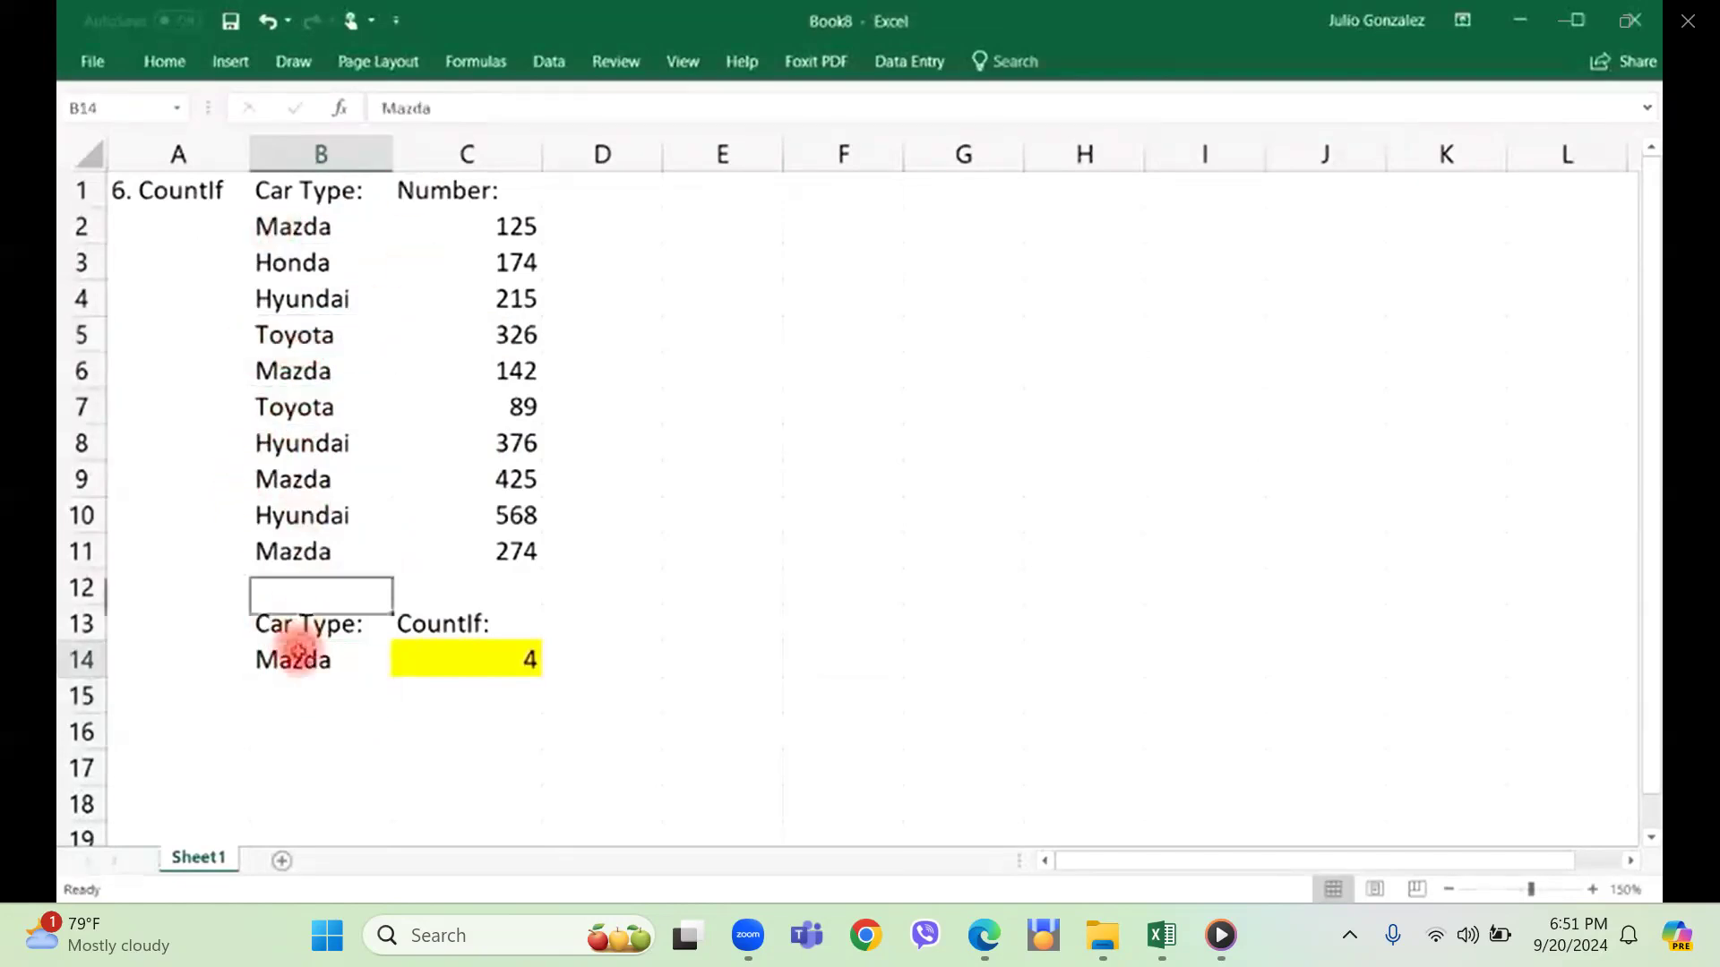
{"action": "type", "text": "Toyota"}
{"action": "key", "text": "Return"}
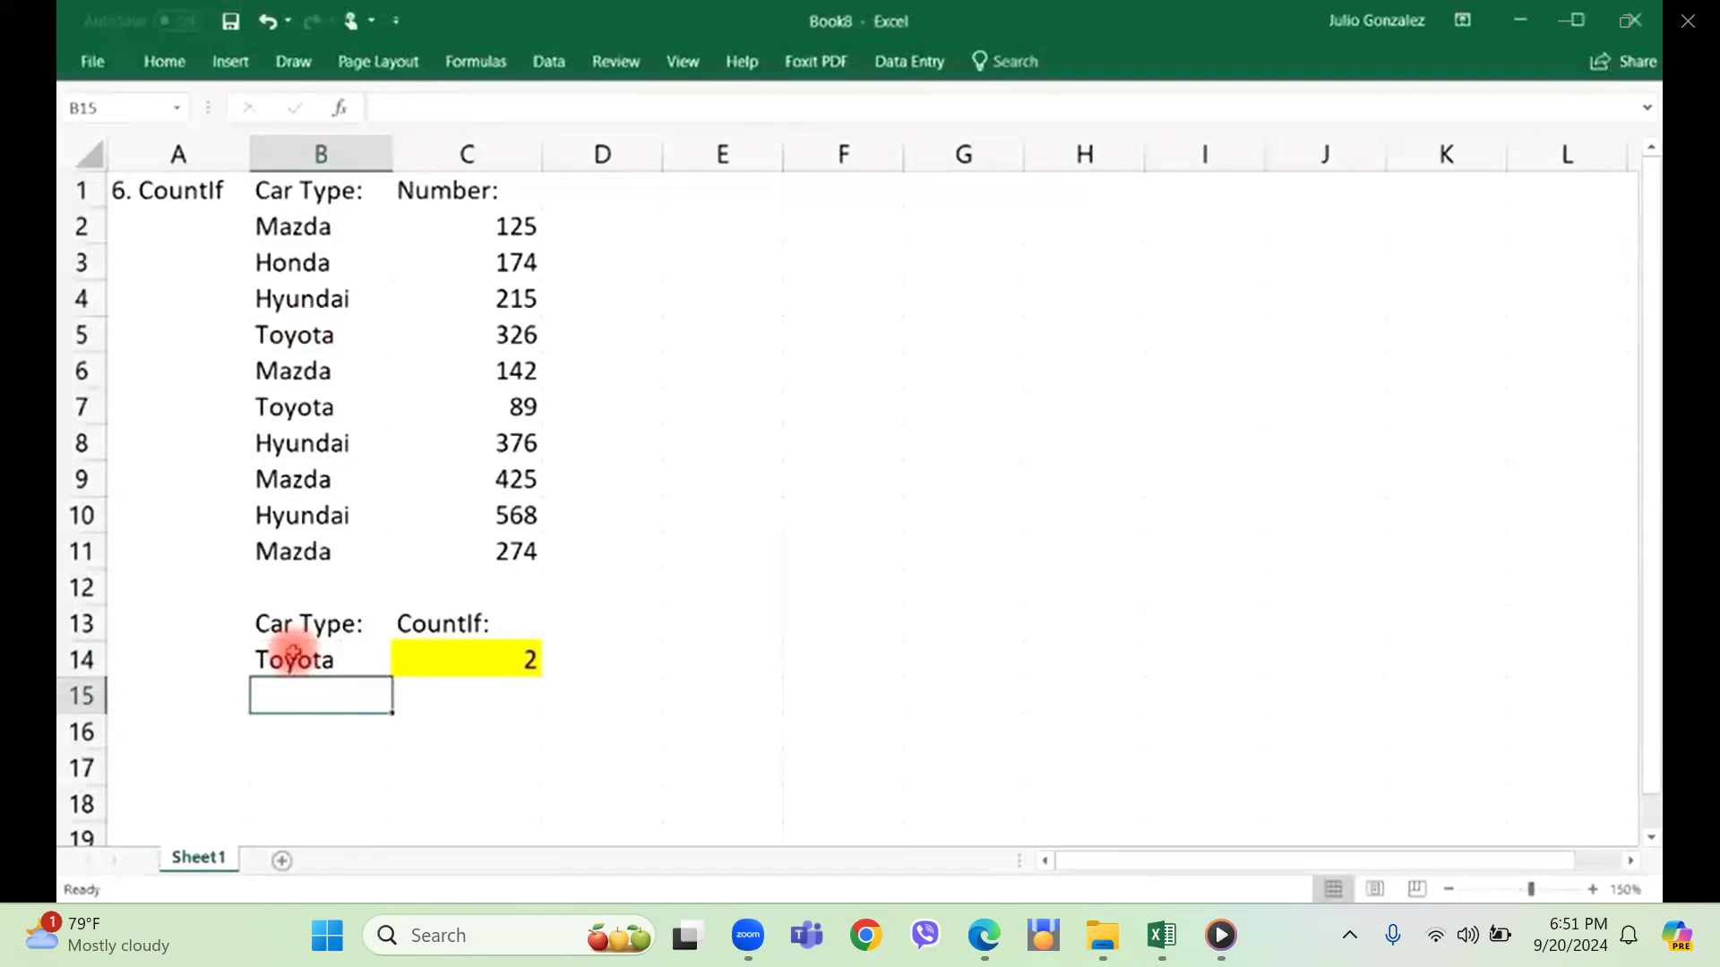
{"action": "left_click_drag", "start_coordinate": [331, 228], "coordinate": [308, 549]}
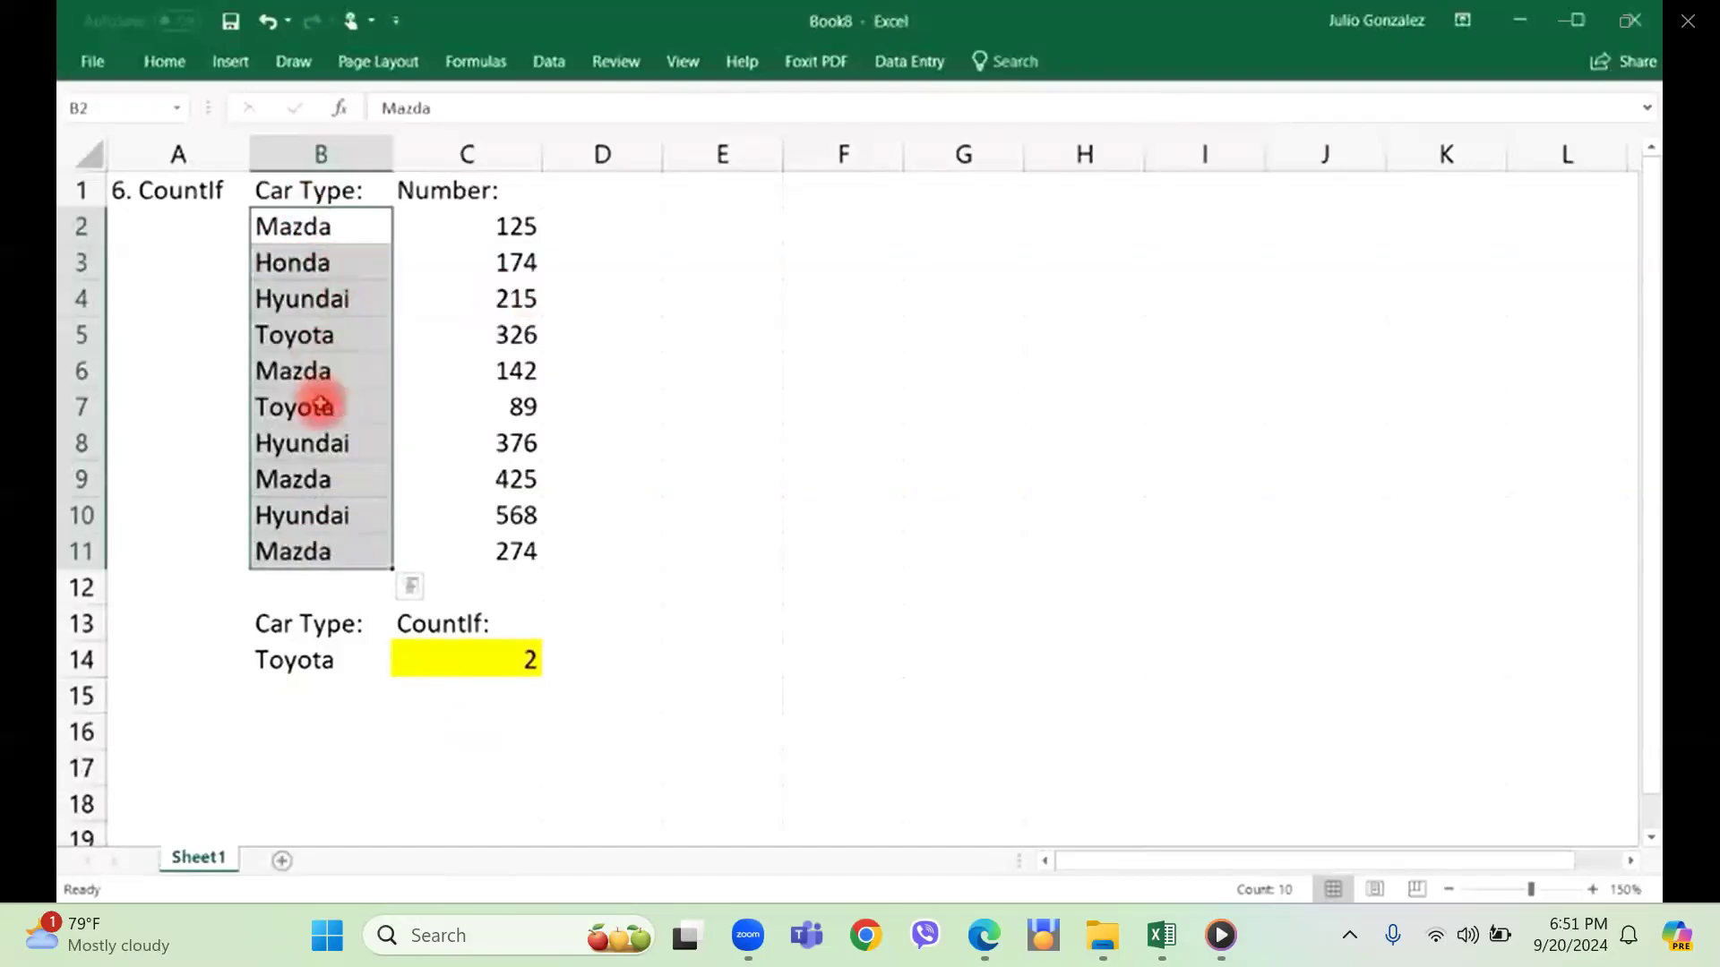
{"action": "left_click", "coordinate": [481, 691]}
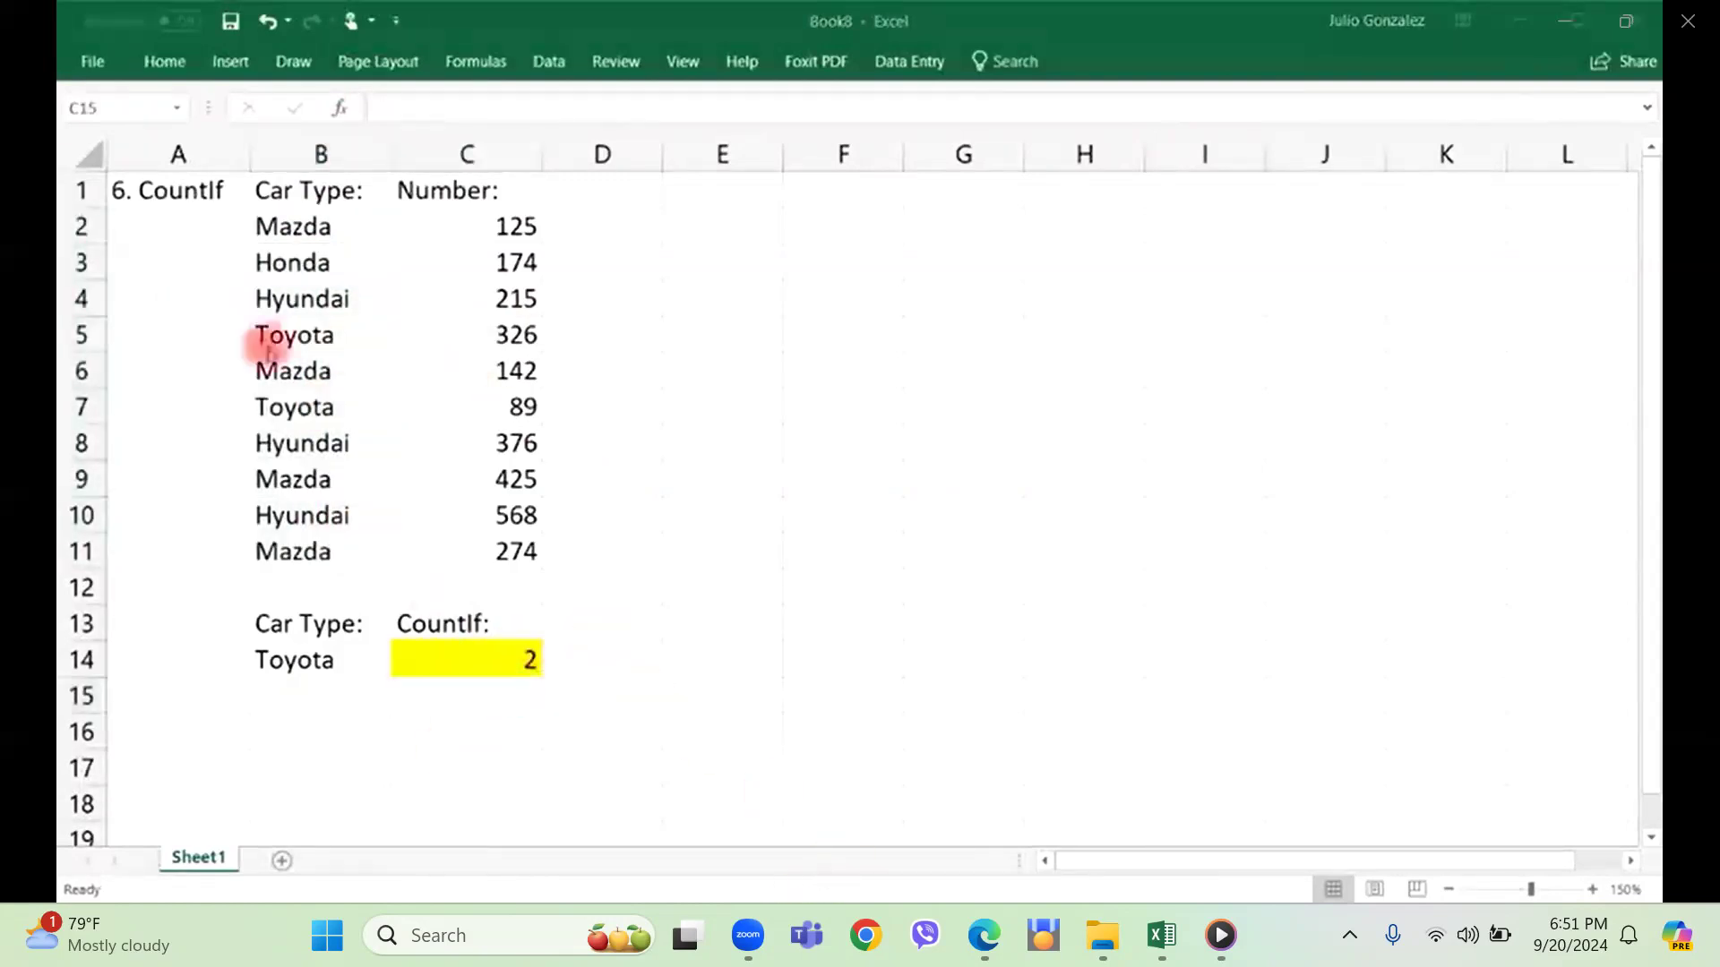
Clear the contents of the whole CountIf example in the range A1:C14.
{"action": "left_click", "coordinate": [169, 193]}
{"action": "left_click_drag", "start_coordinate": [169, 192], "coordinate": [487, 653]}
{"action": "key", "text": "Delete"}
Enter the title "7. Concatenate" in cell A1 and widen column A to fit it.
{"action": "left_click", "coordinate": [157, 192]}
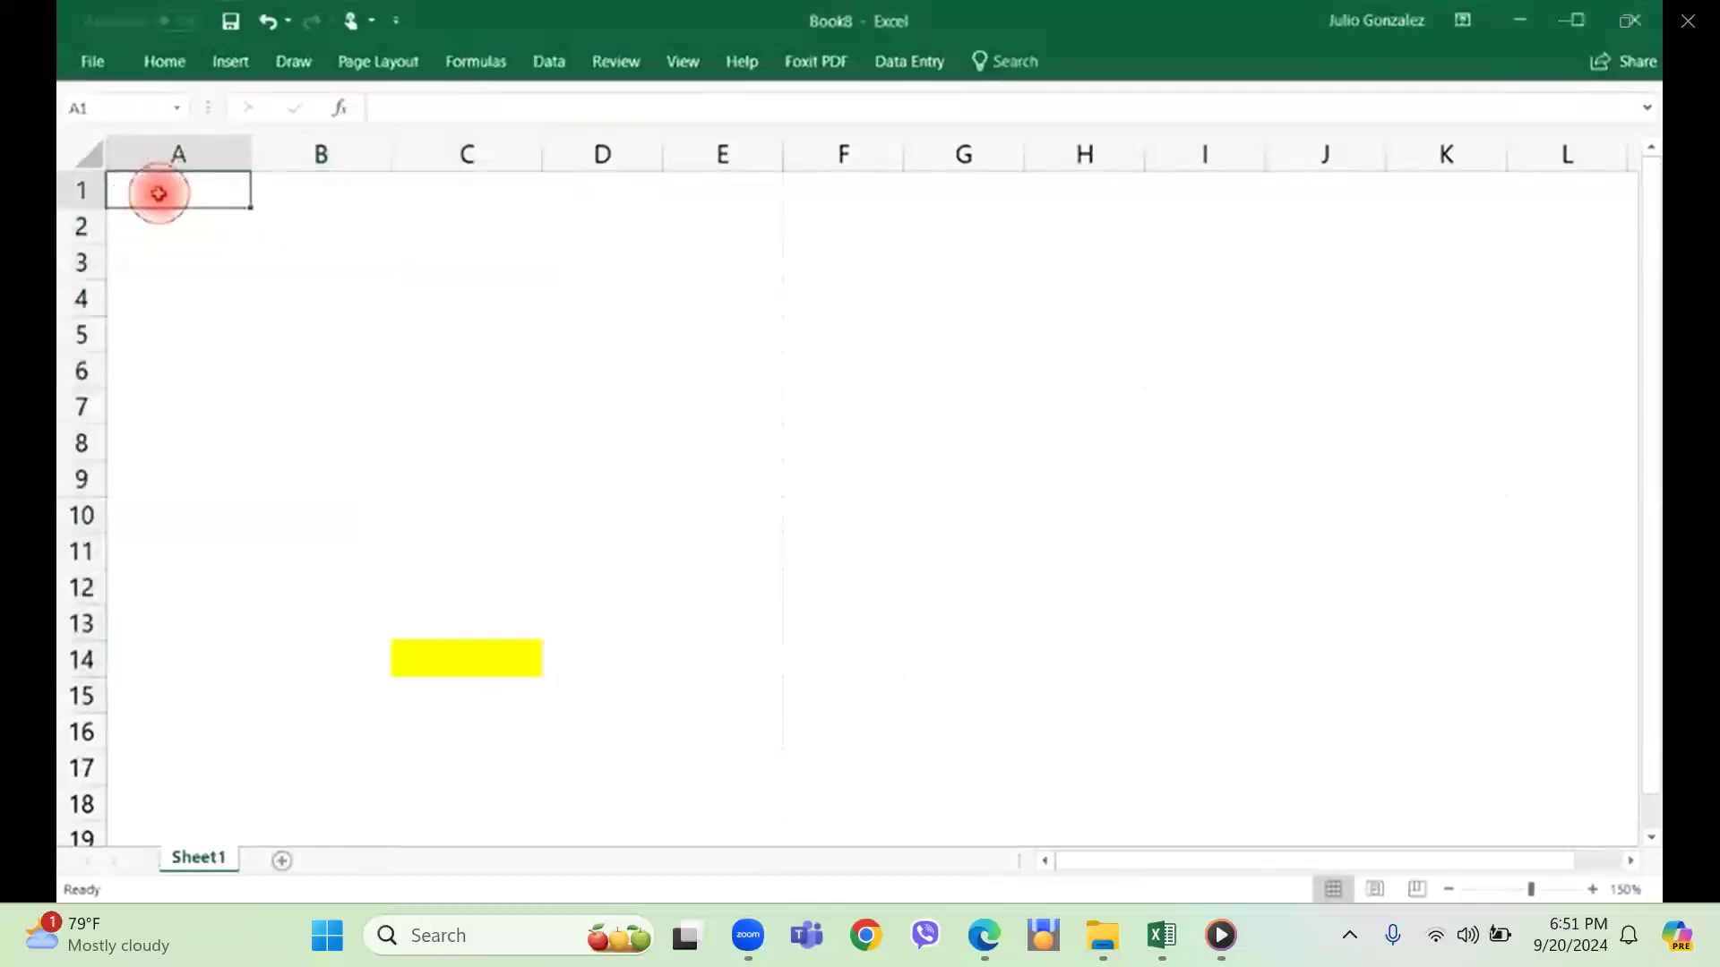
{"action": "type", "text": "7. Concatenate"}
{"action": "key", "text": "Tab"}
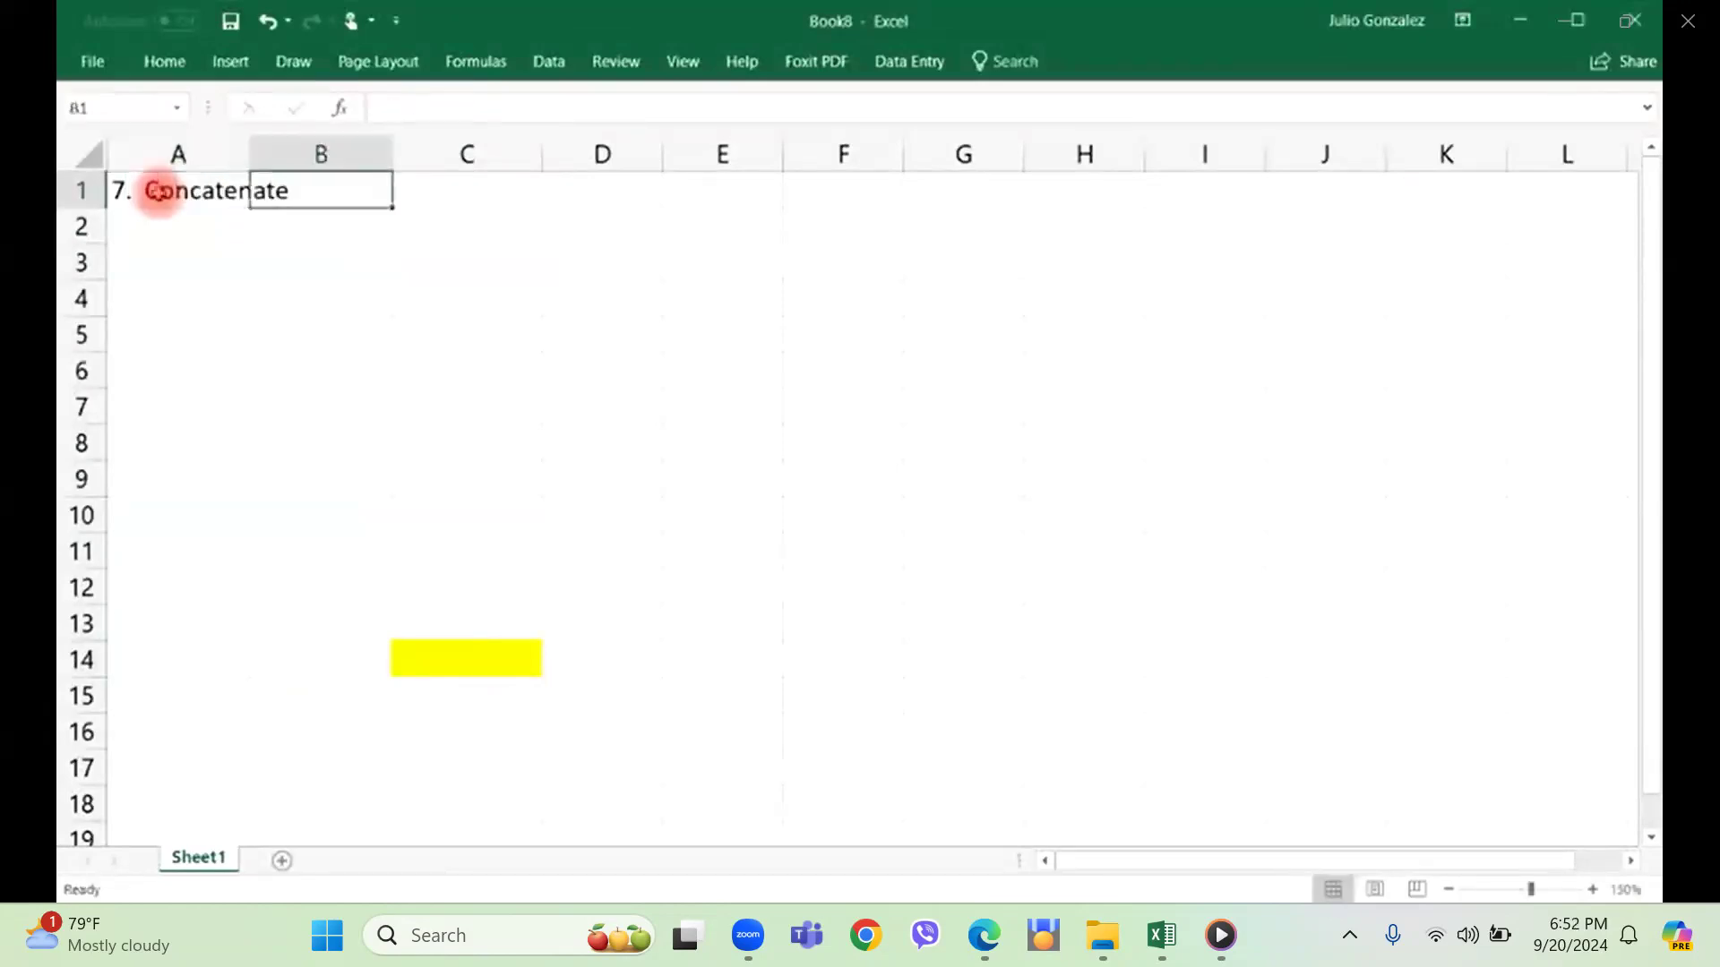
{"action": "left_click_drag", "start_coordinate": [251, 154], "coordinate": [309, 160]}
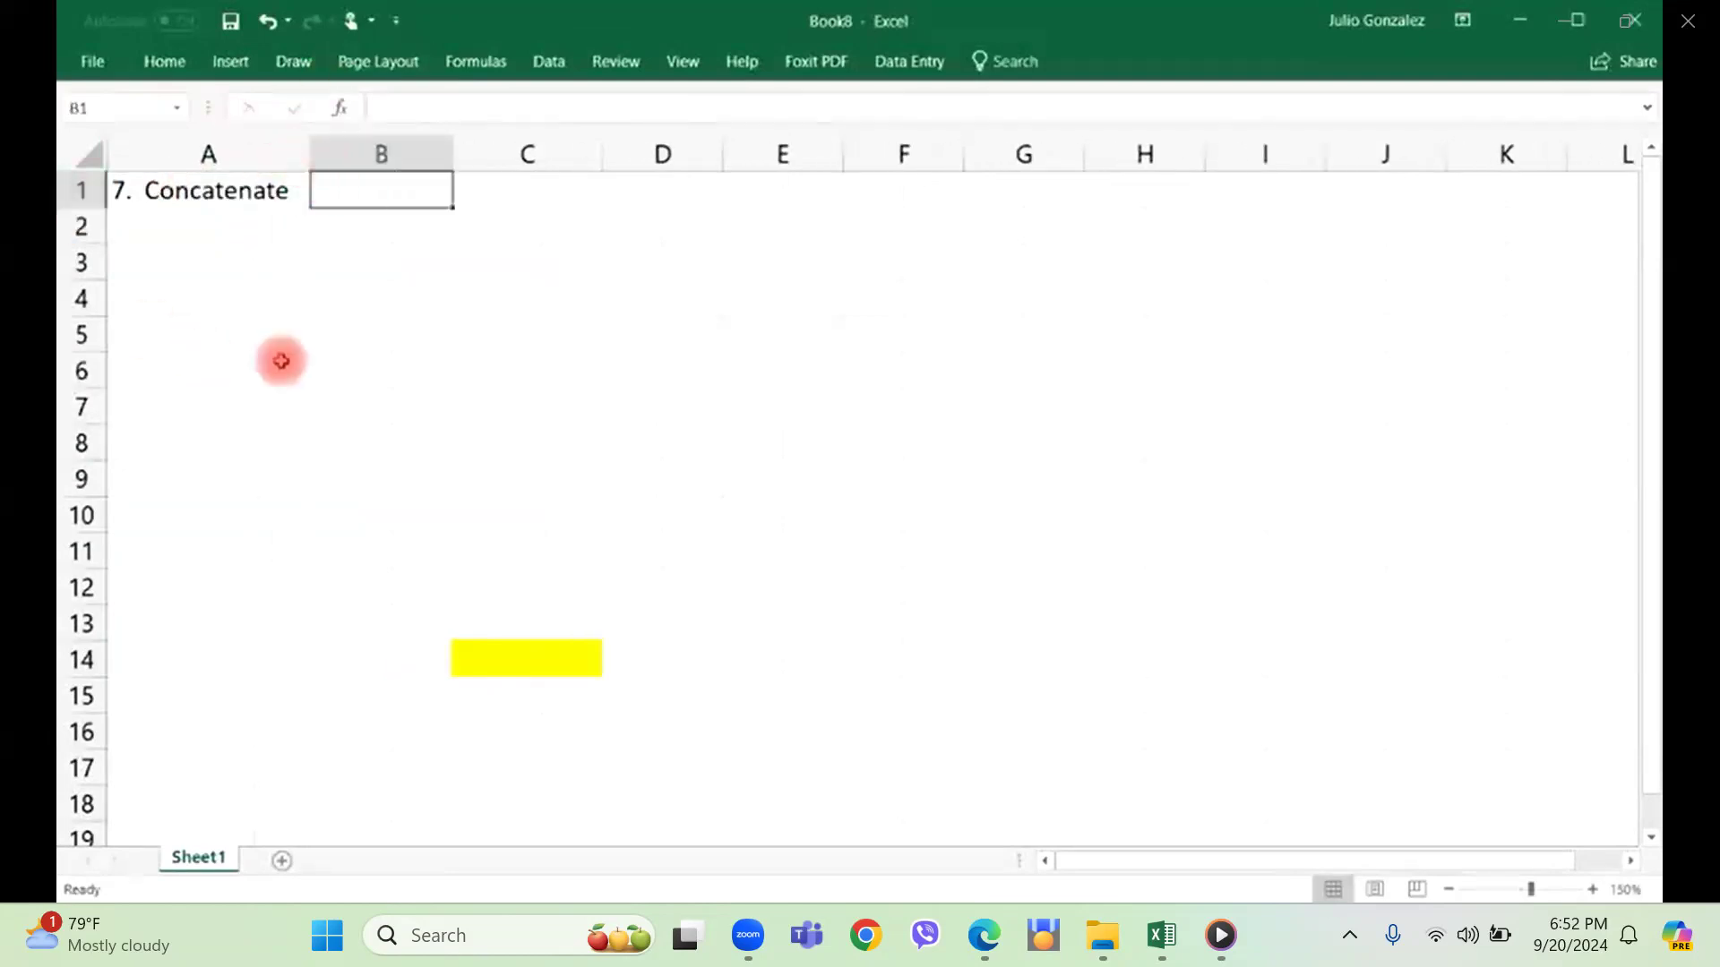
Change the fill color of cell C14 to white.
{"action": "left_click", "coordinate": [480, 660]}
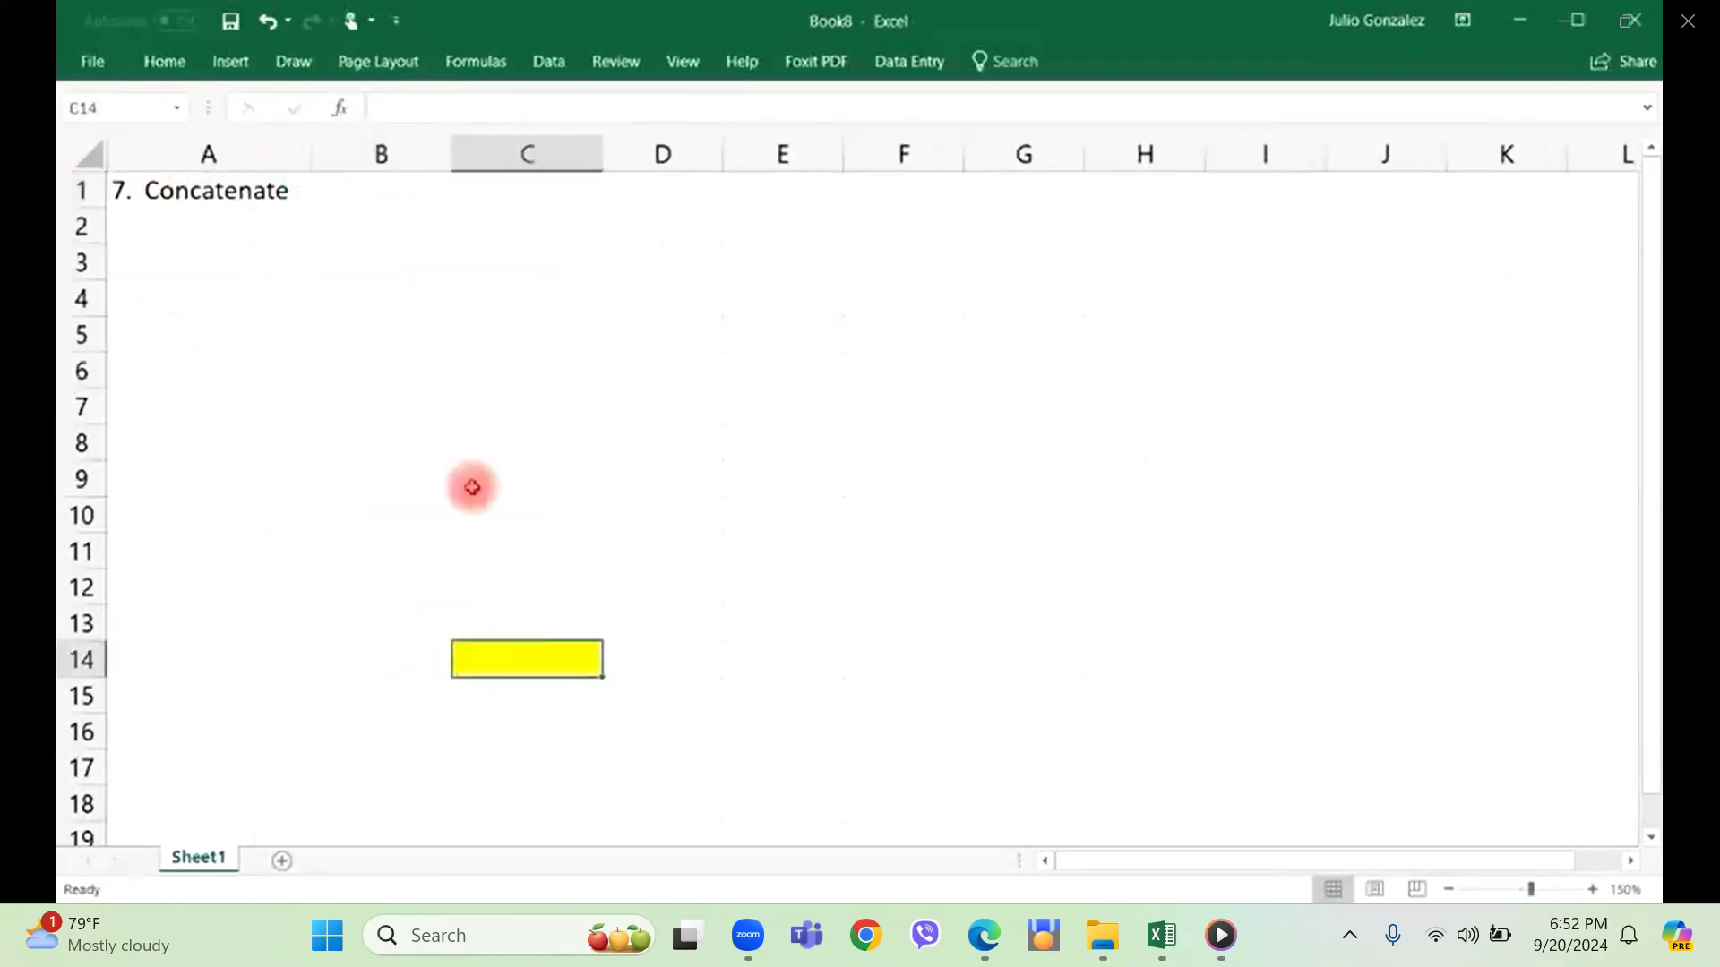
{"action": "left_click", "coordinate": [164, 61]}
{"action": "left_click", "coordinate": [429, 146]}
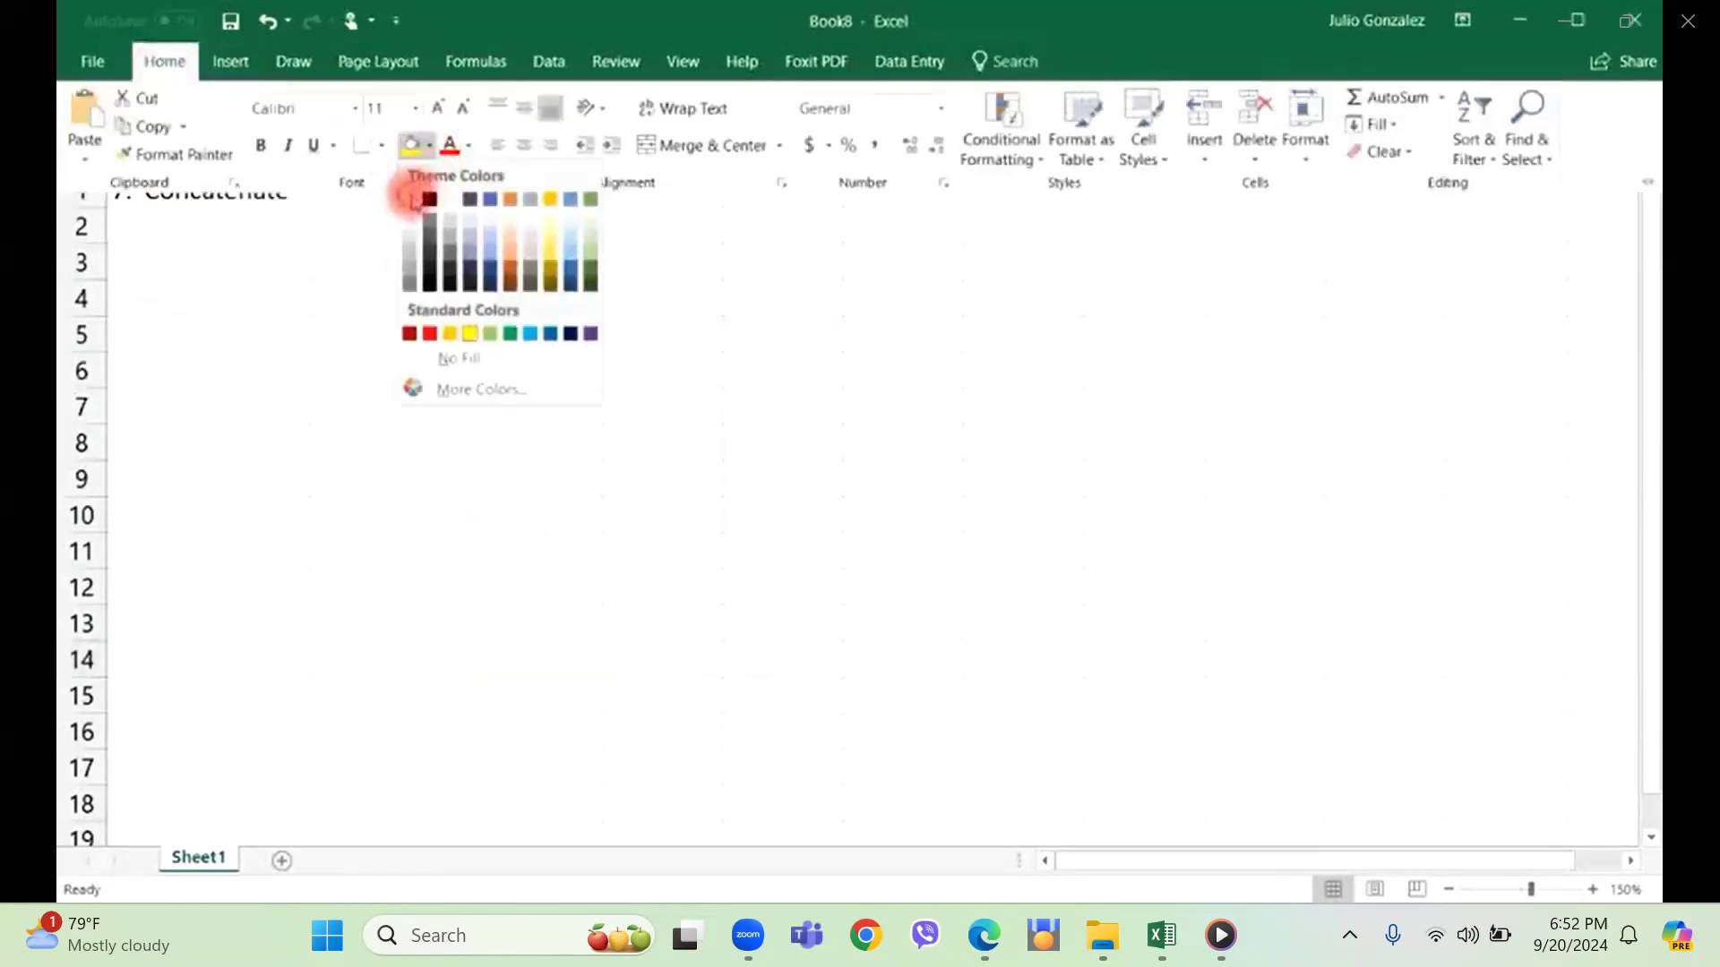
{"action": "left_click", "coordinate": [409, 198]}
Enter the headers First Name in B1 and Last Name in C1, and widen column D.
{"action": "left_click", "coordinate": [384, 199]}
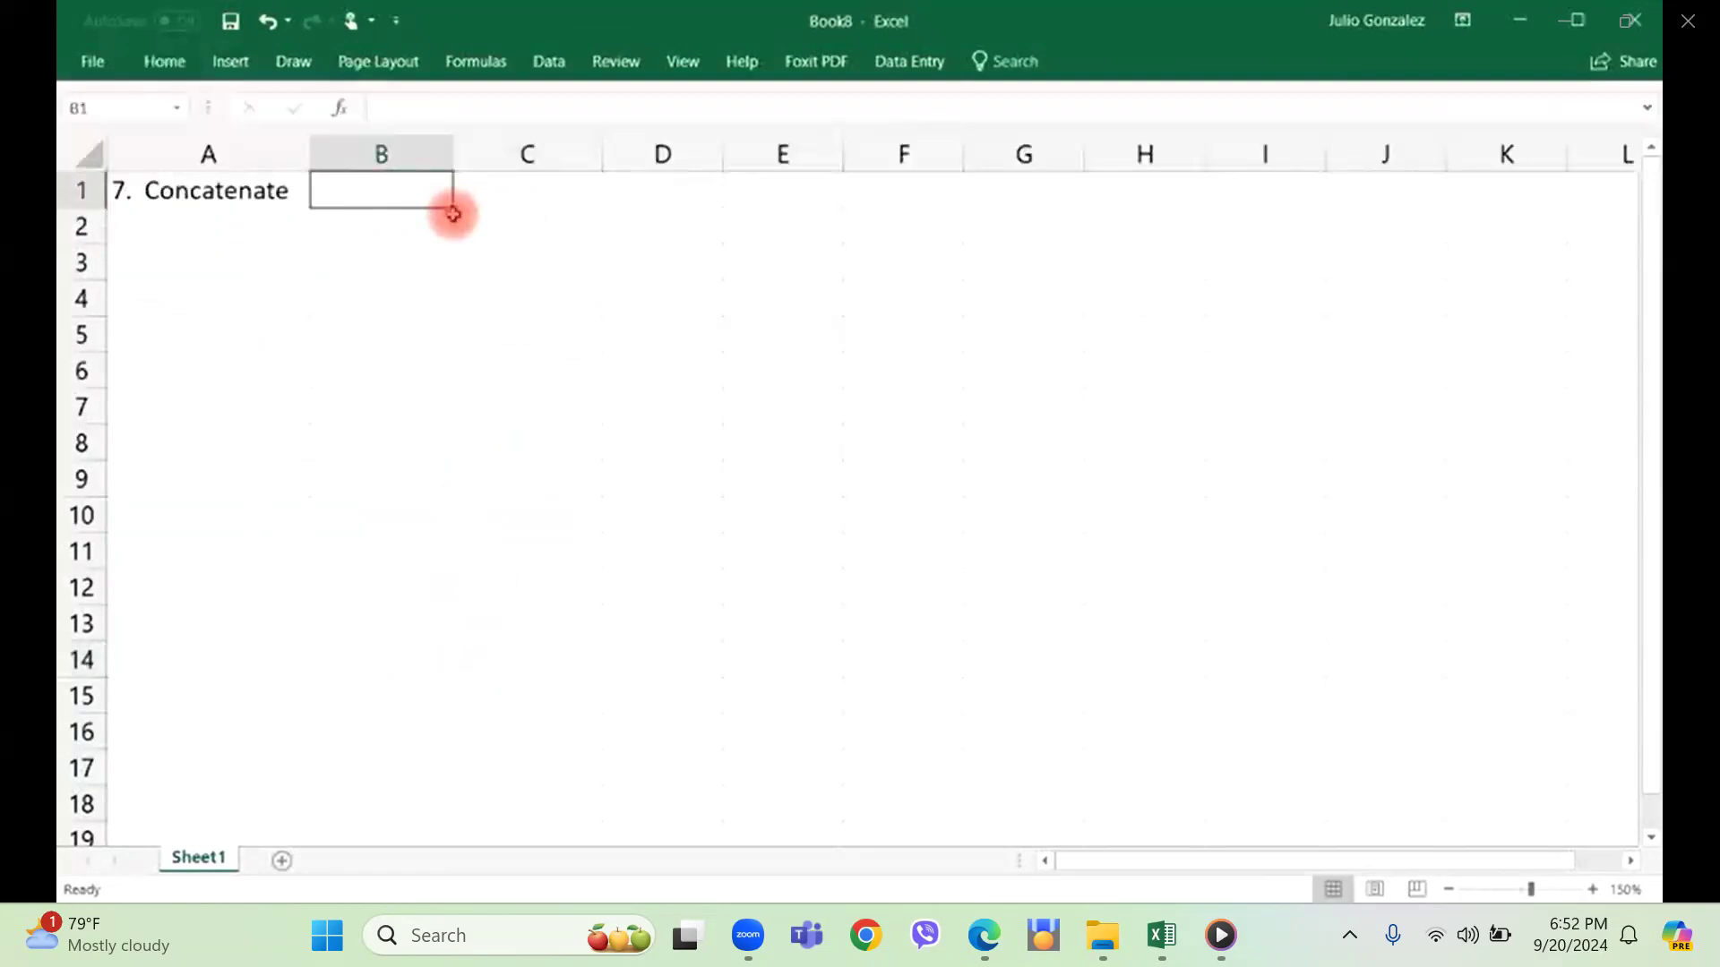
{"action": "type", "text": "Fir"}
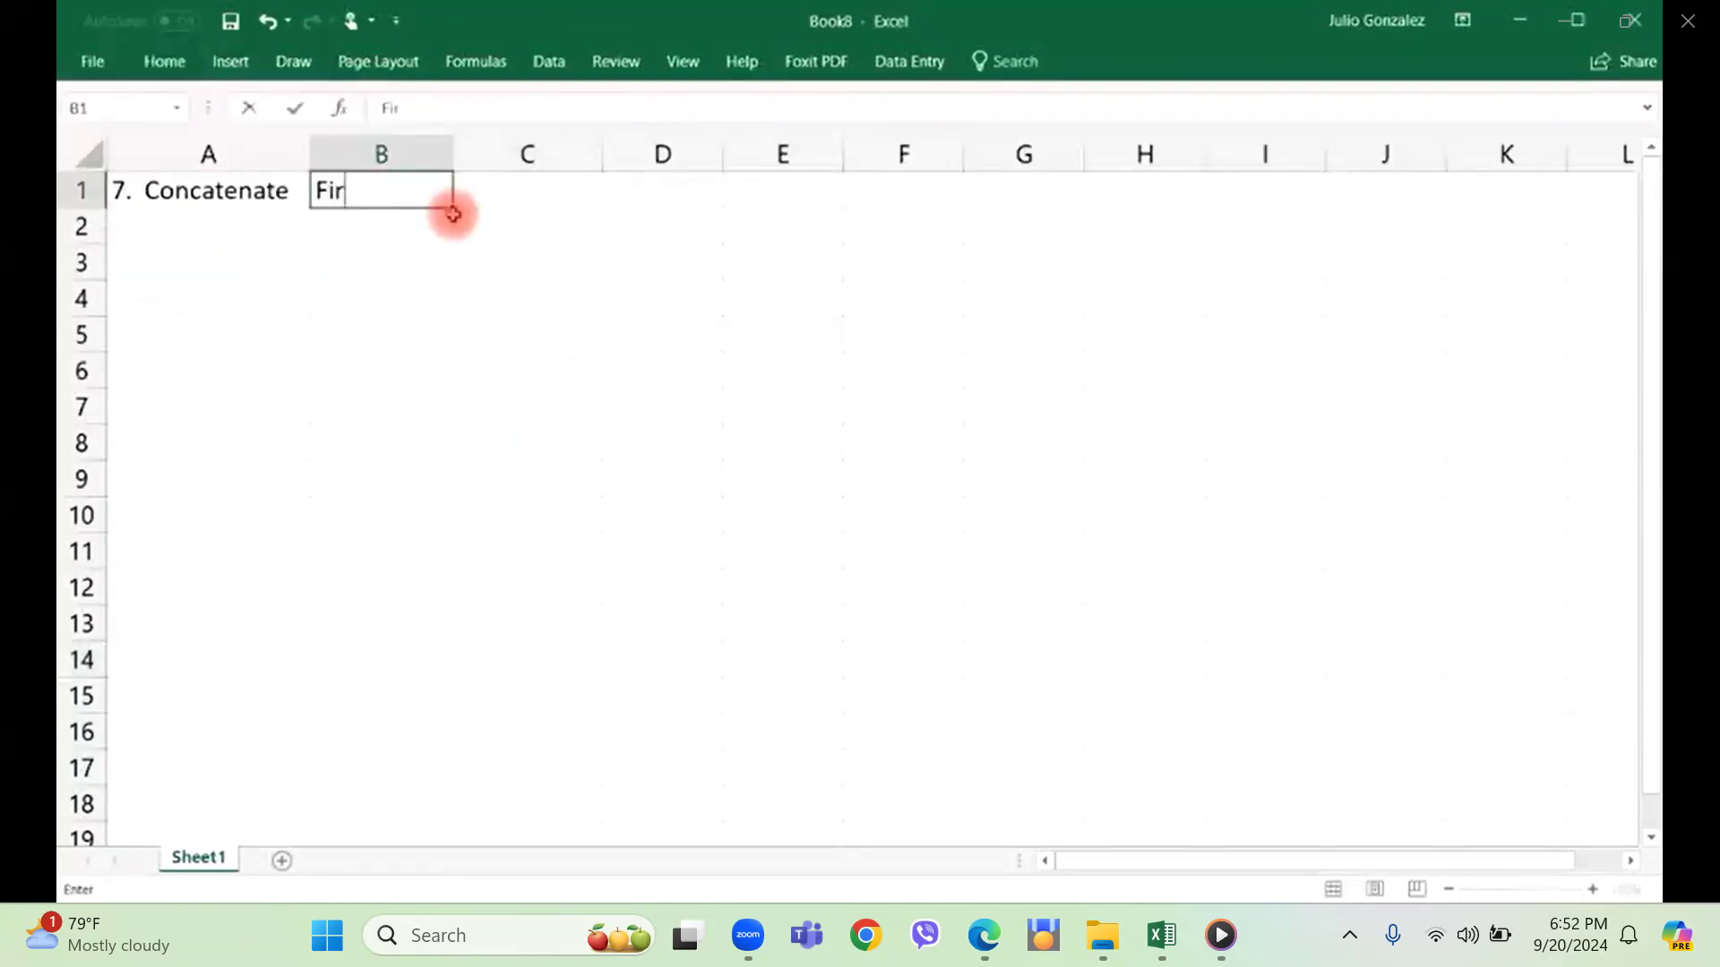
{"action": "type", "text": "st Name"}
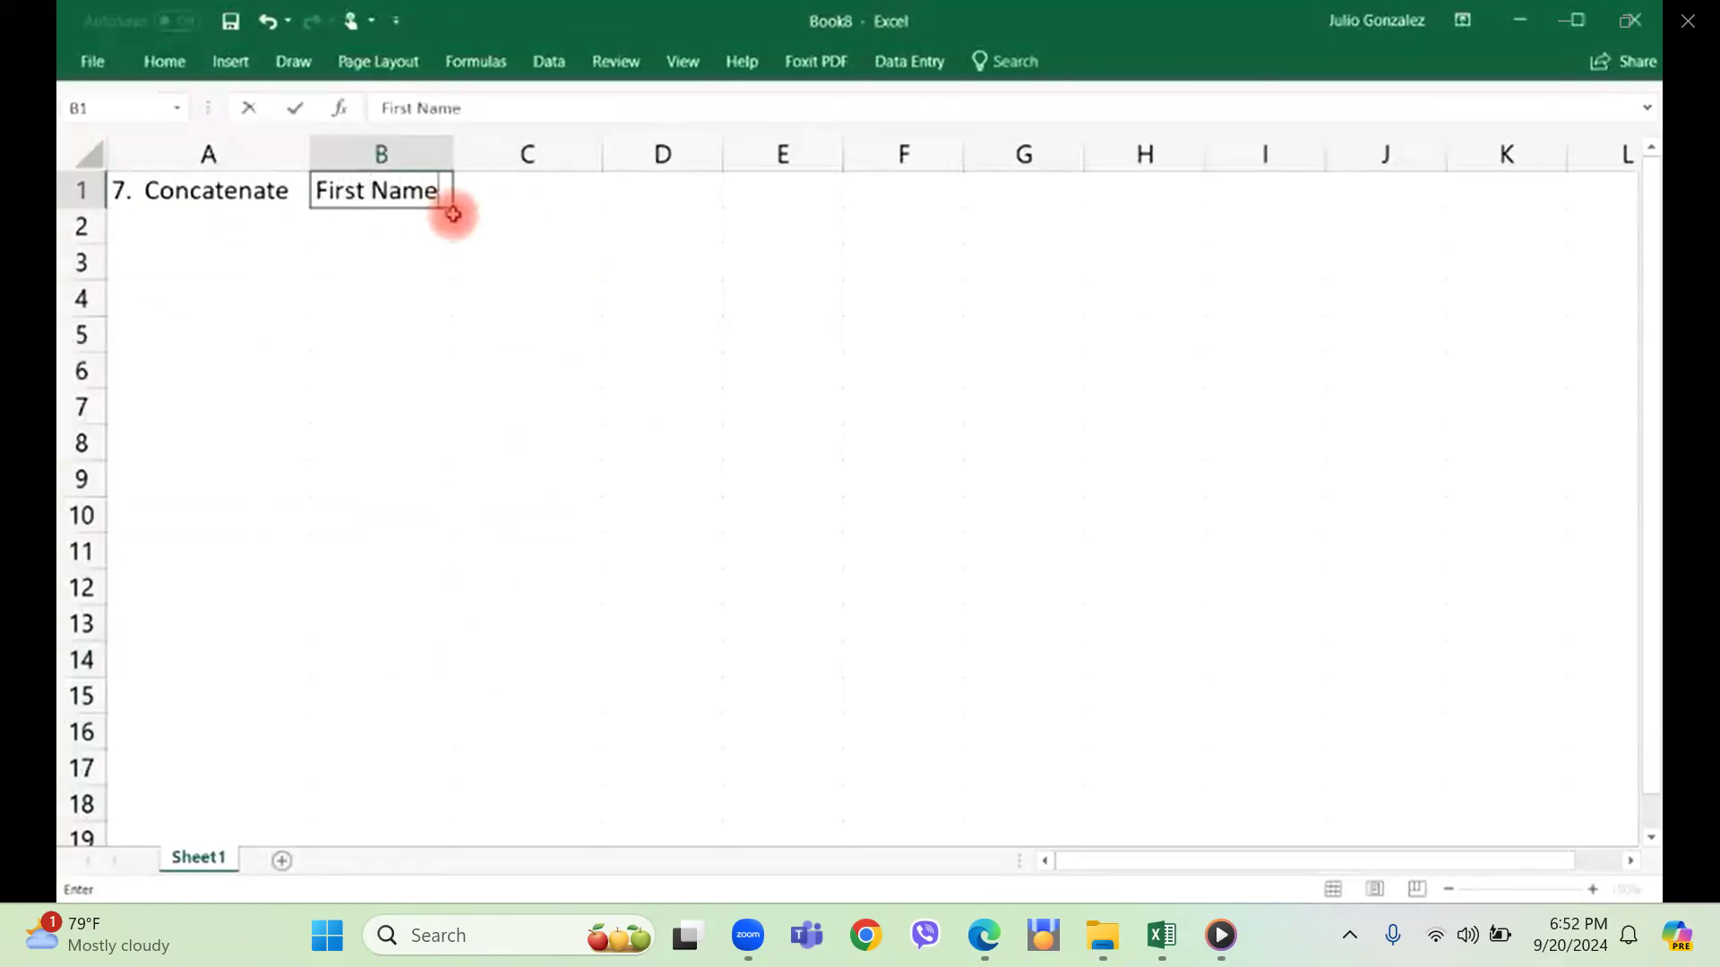
{"action": "key", "text": "Tab"}
{"action": "type", "text": "L"}
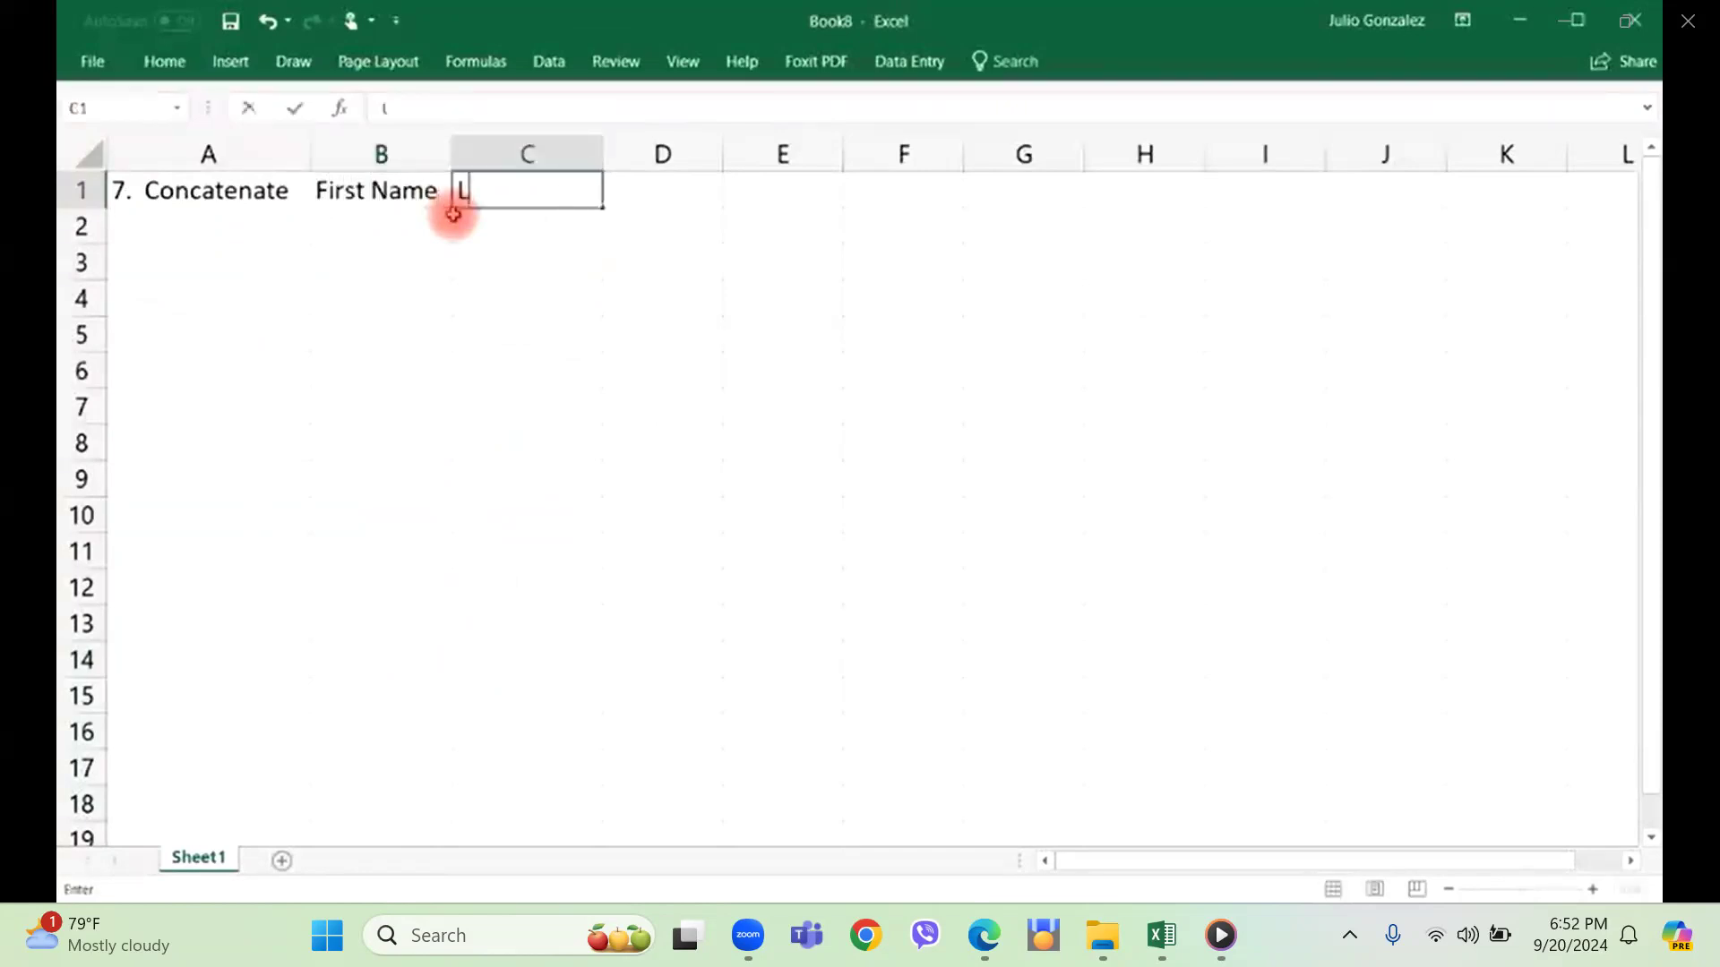
{"action": "type", "text": "ast Name"}
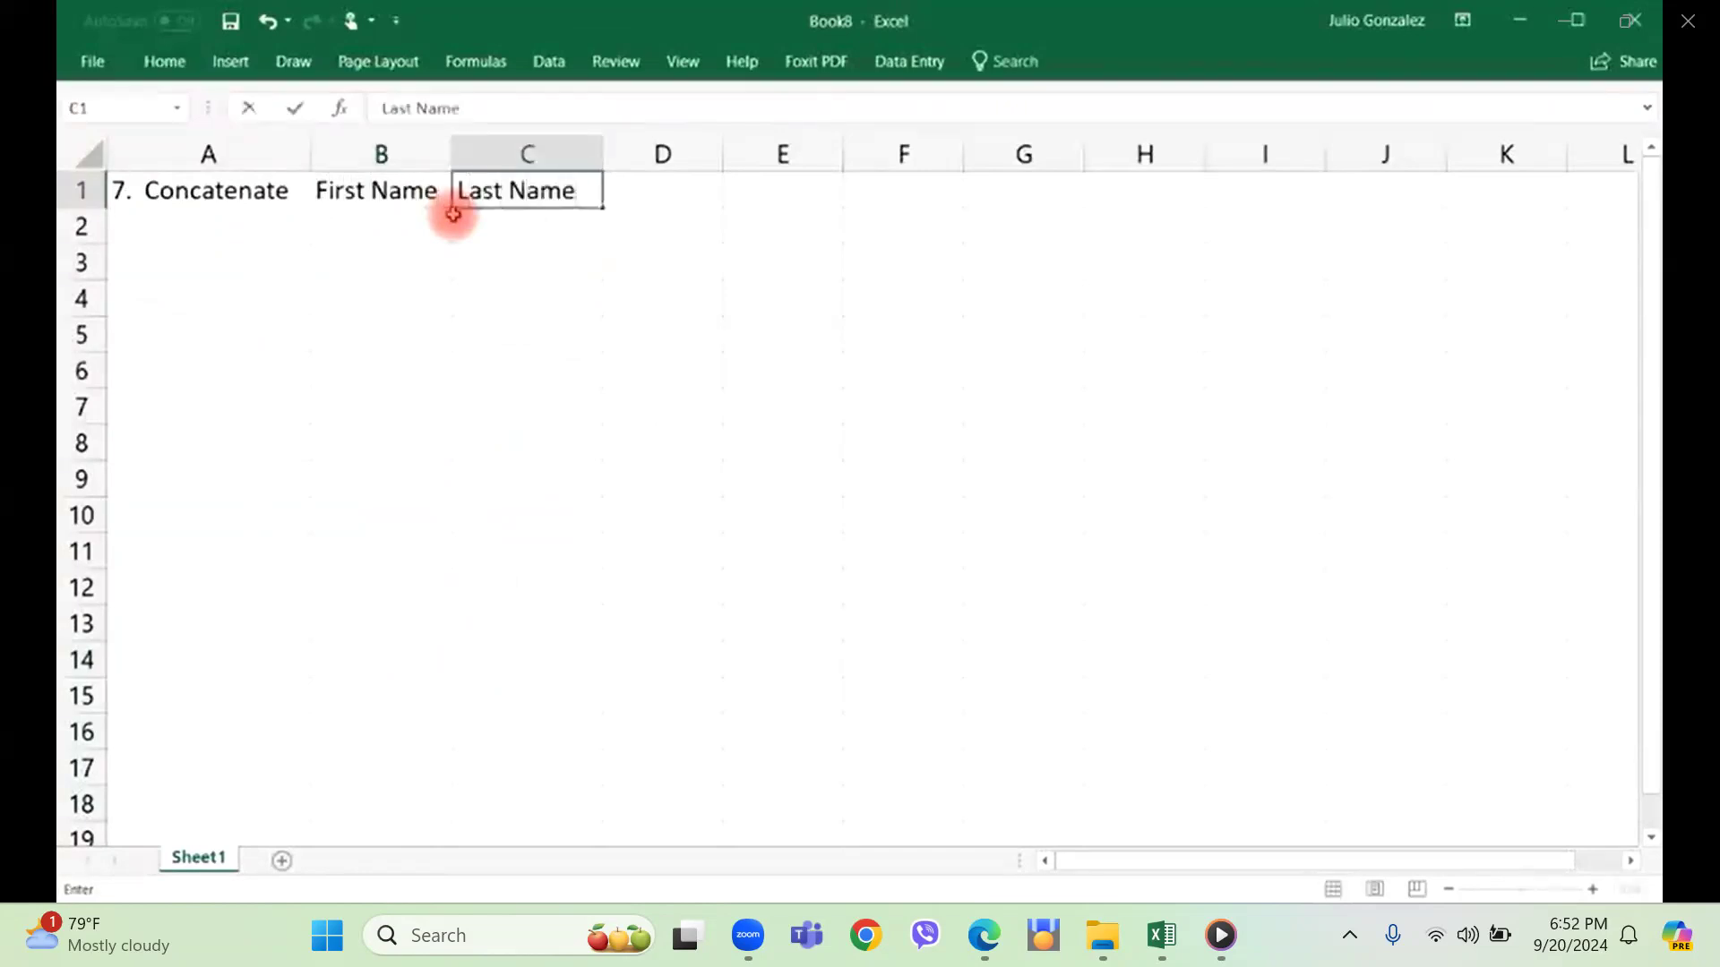
{"action": "key", "text": "Tab"}
{"action": "left_click_drag", "start_coordinate": [725, 153], "coordinate": [875, 149]}
Enter a sample person's first name in cell B2 and start the last name in cell C2.
{"action": "left_click", "coordinate": [350, 219]}
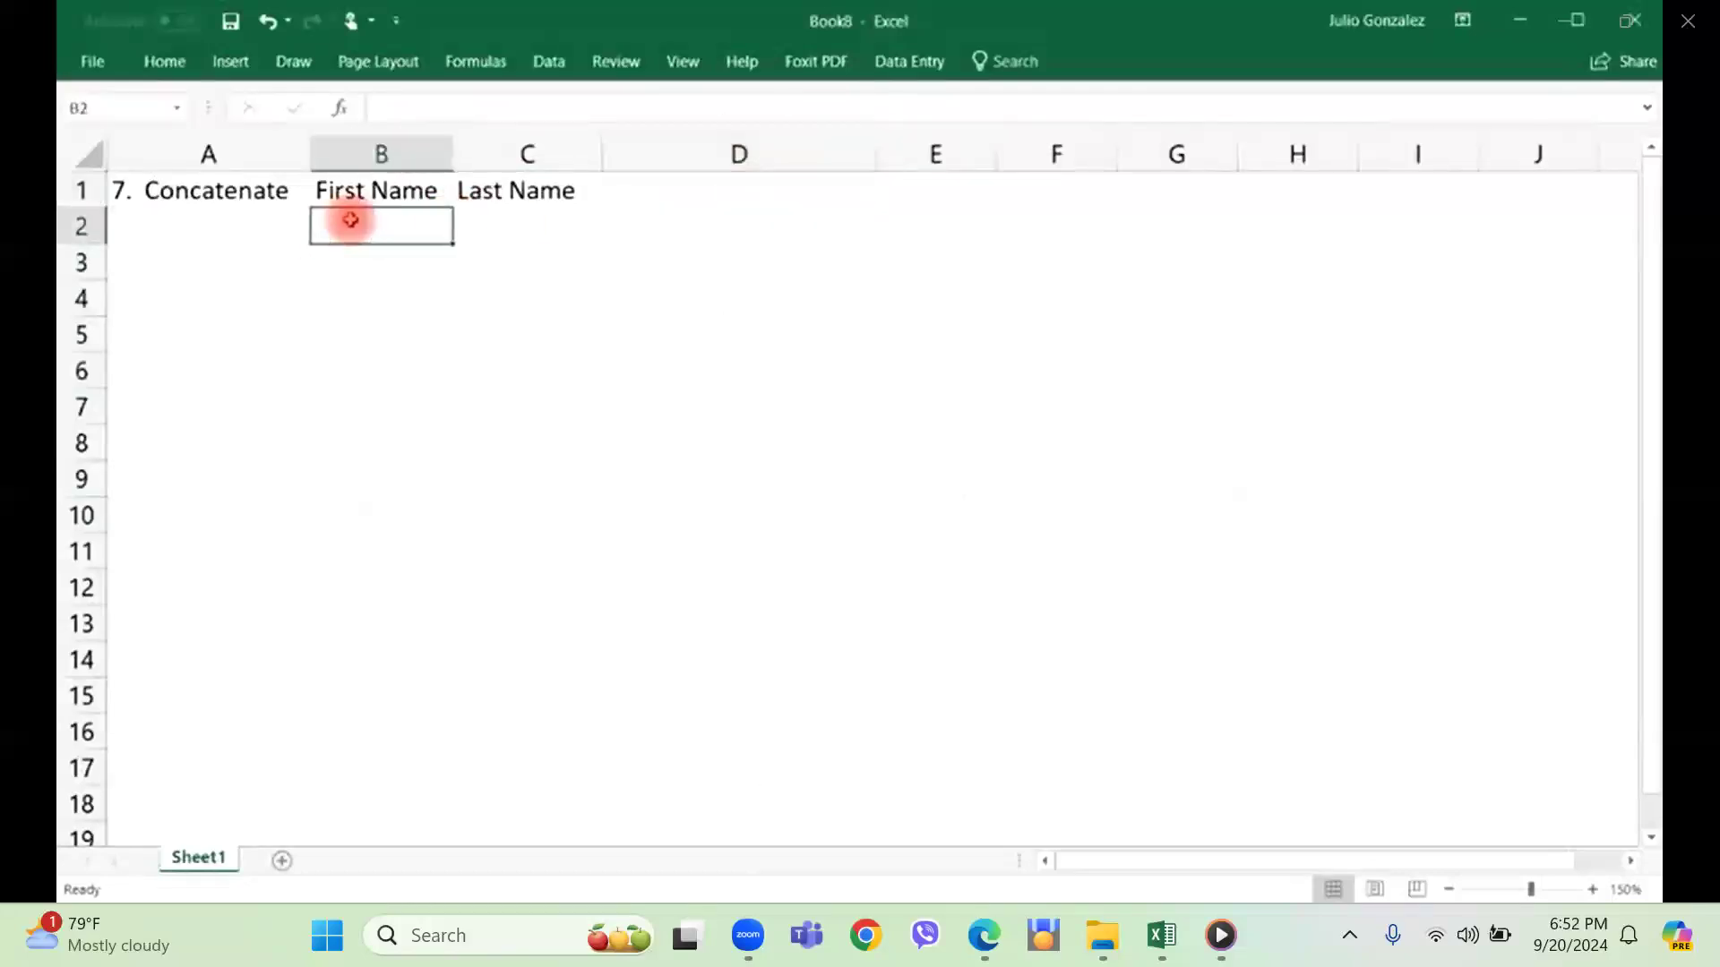
{"action": "type", "text": "John"}
{"action": "key", "text": "Tab"}
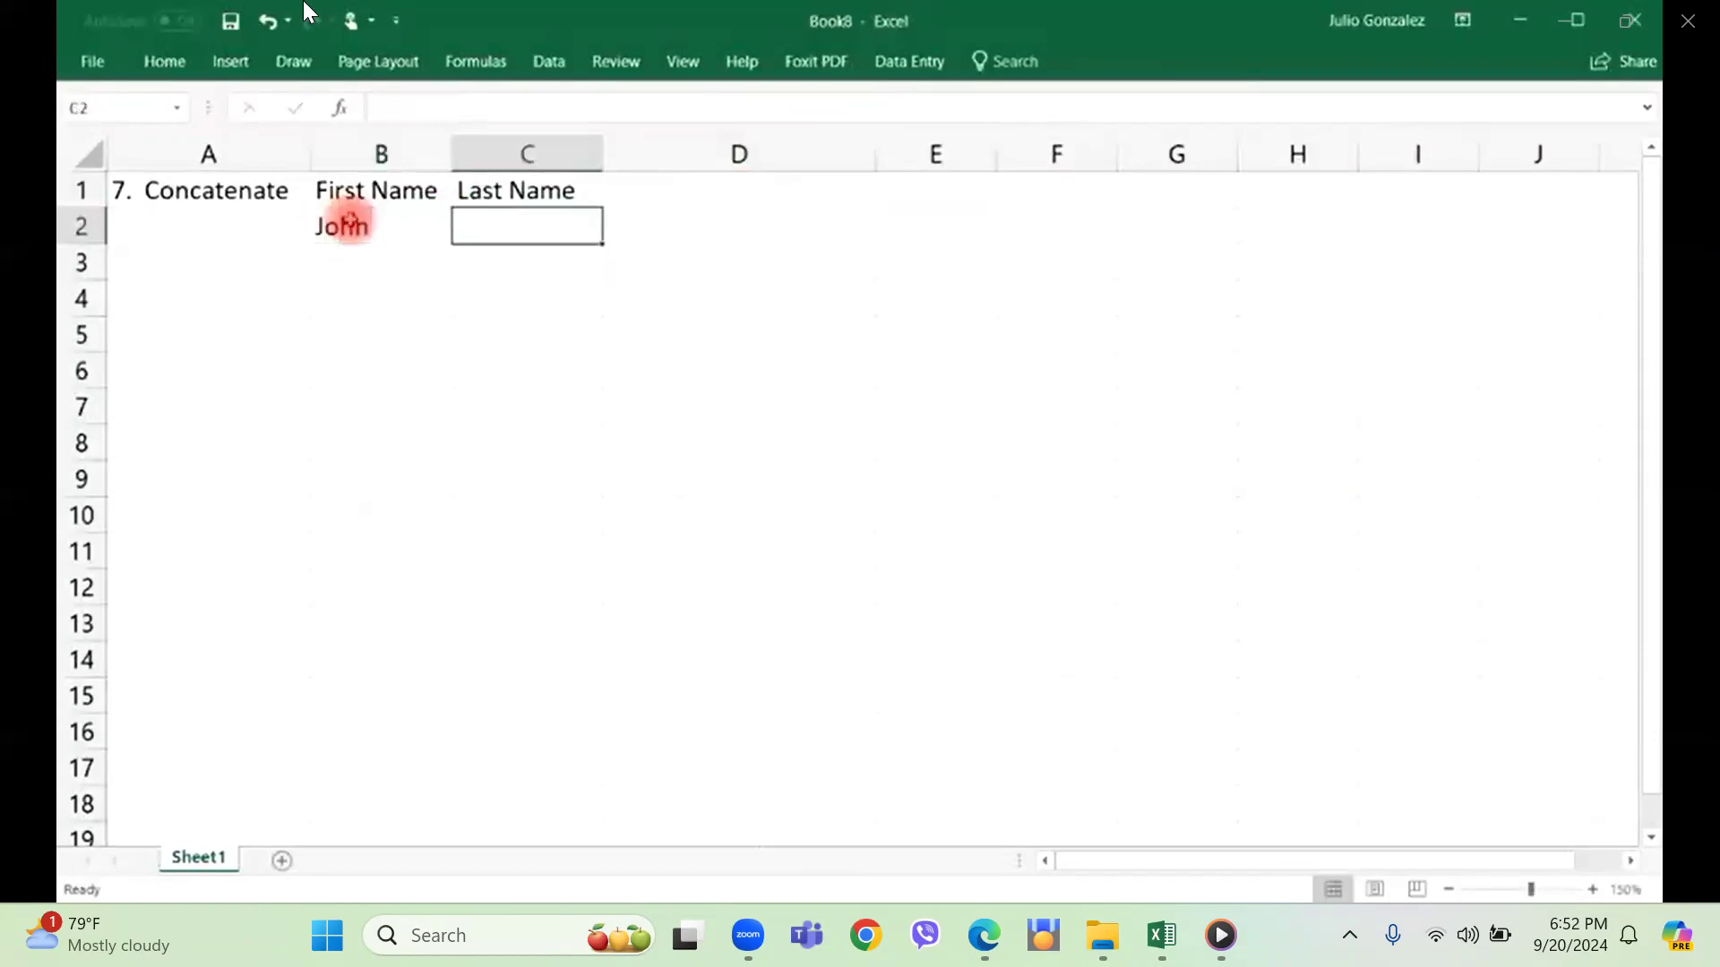
{"action": "type", "text": "Smith"}
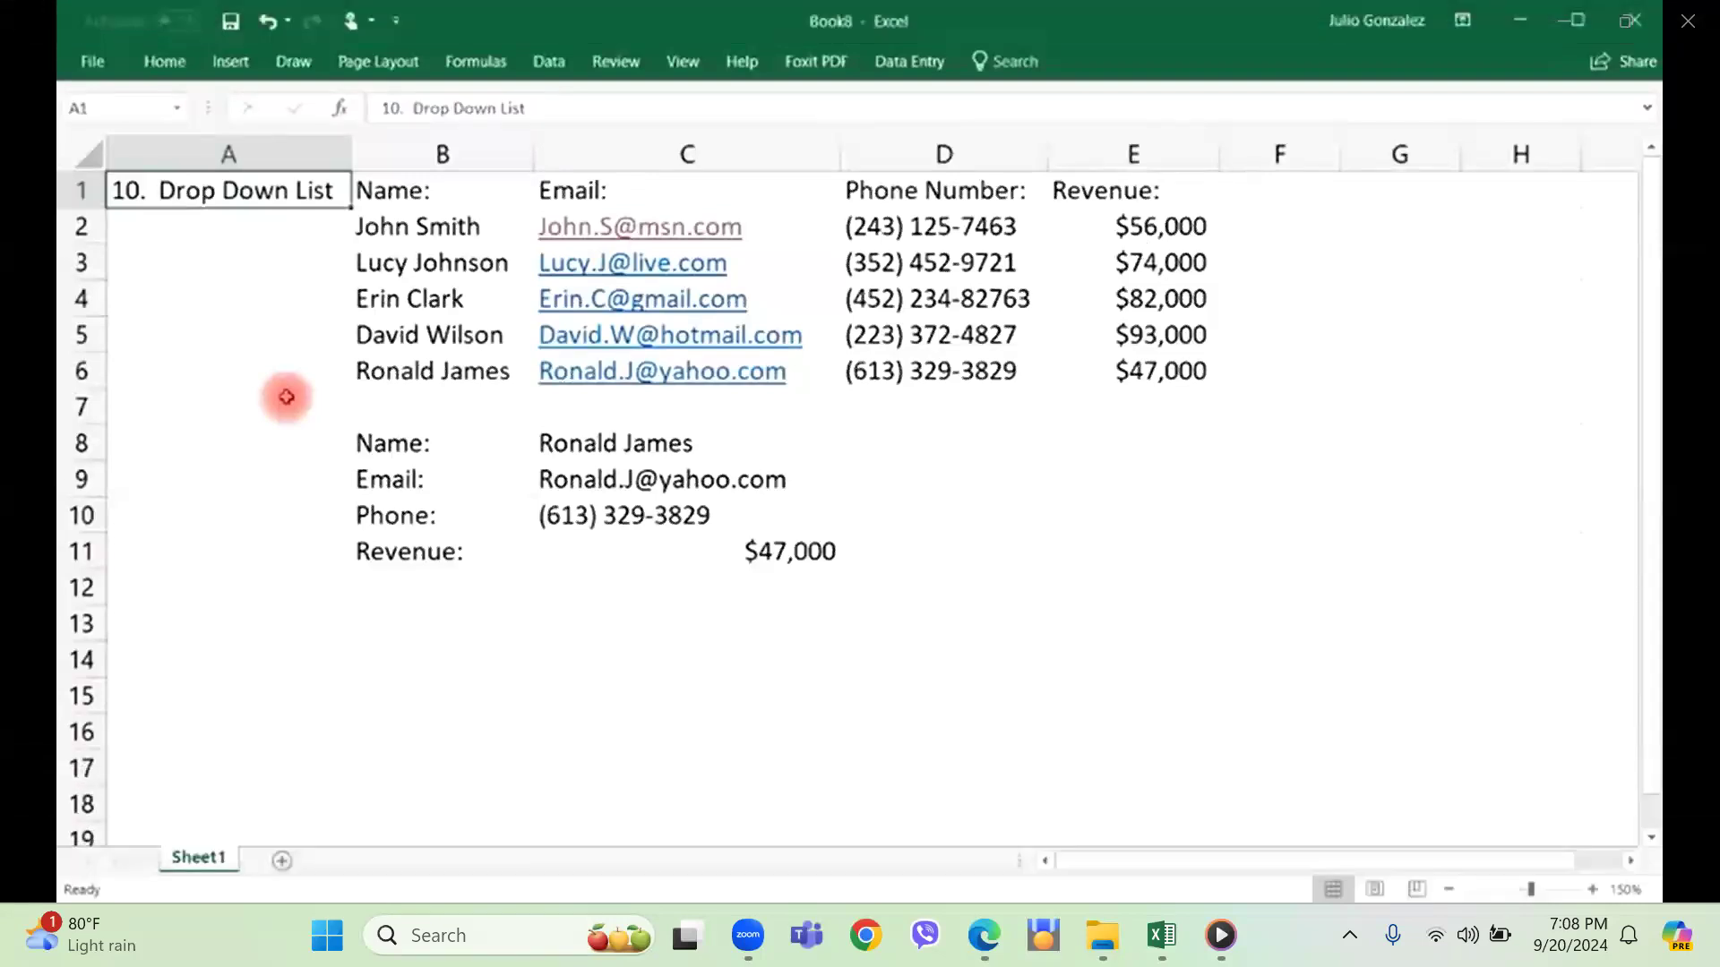
Pause the Excel formulas video in Media Player.
{"action": "mouse_move", "coordinate": [1036, 161]}
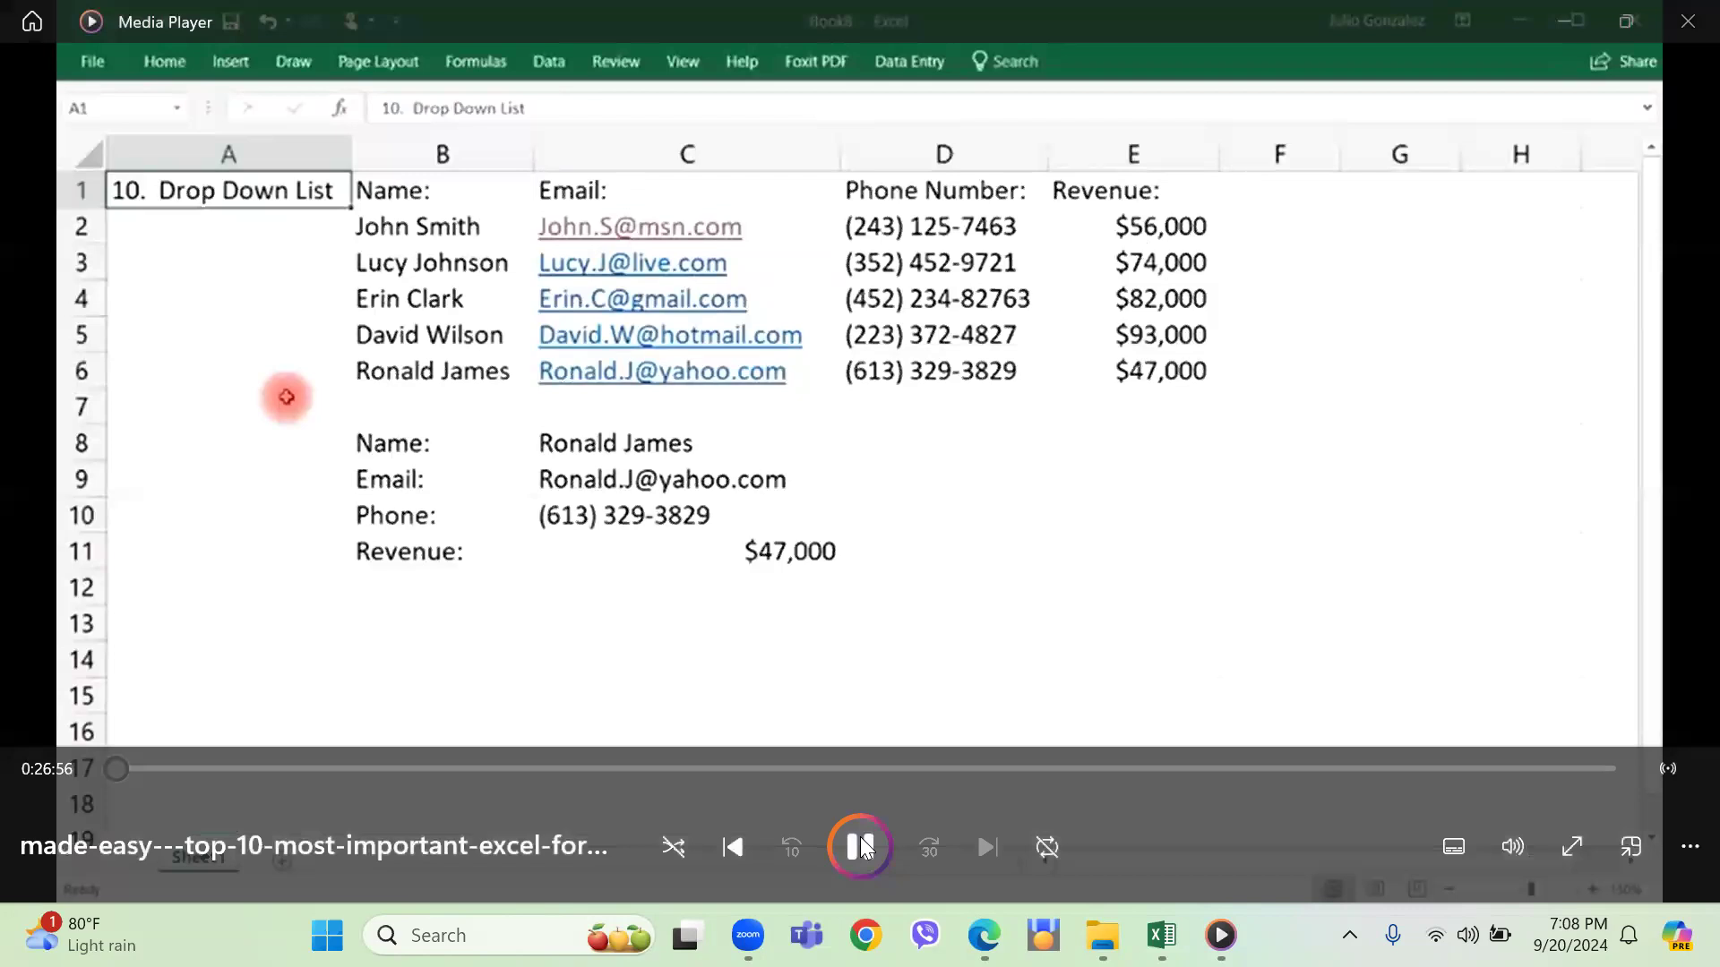
{"action": "left_click", "coordinate": [860, 839]}
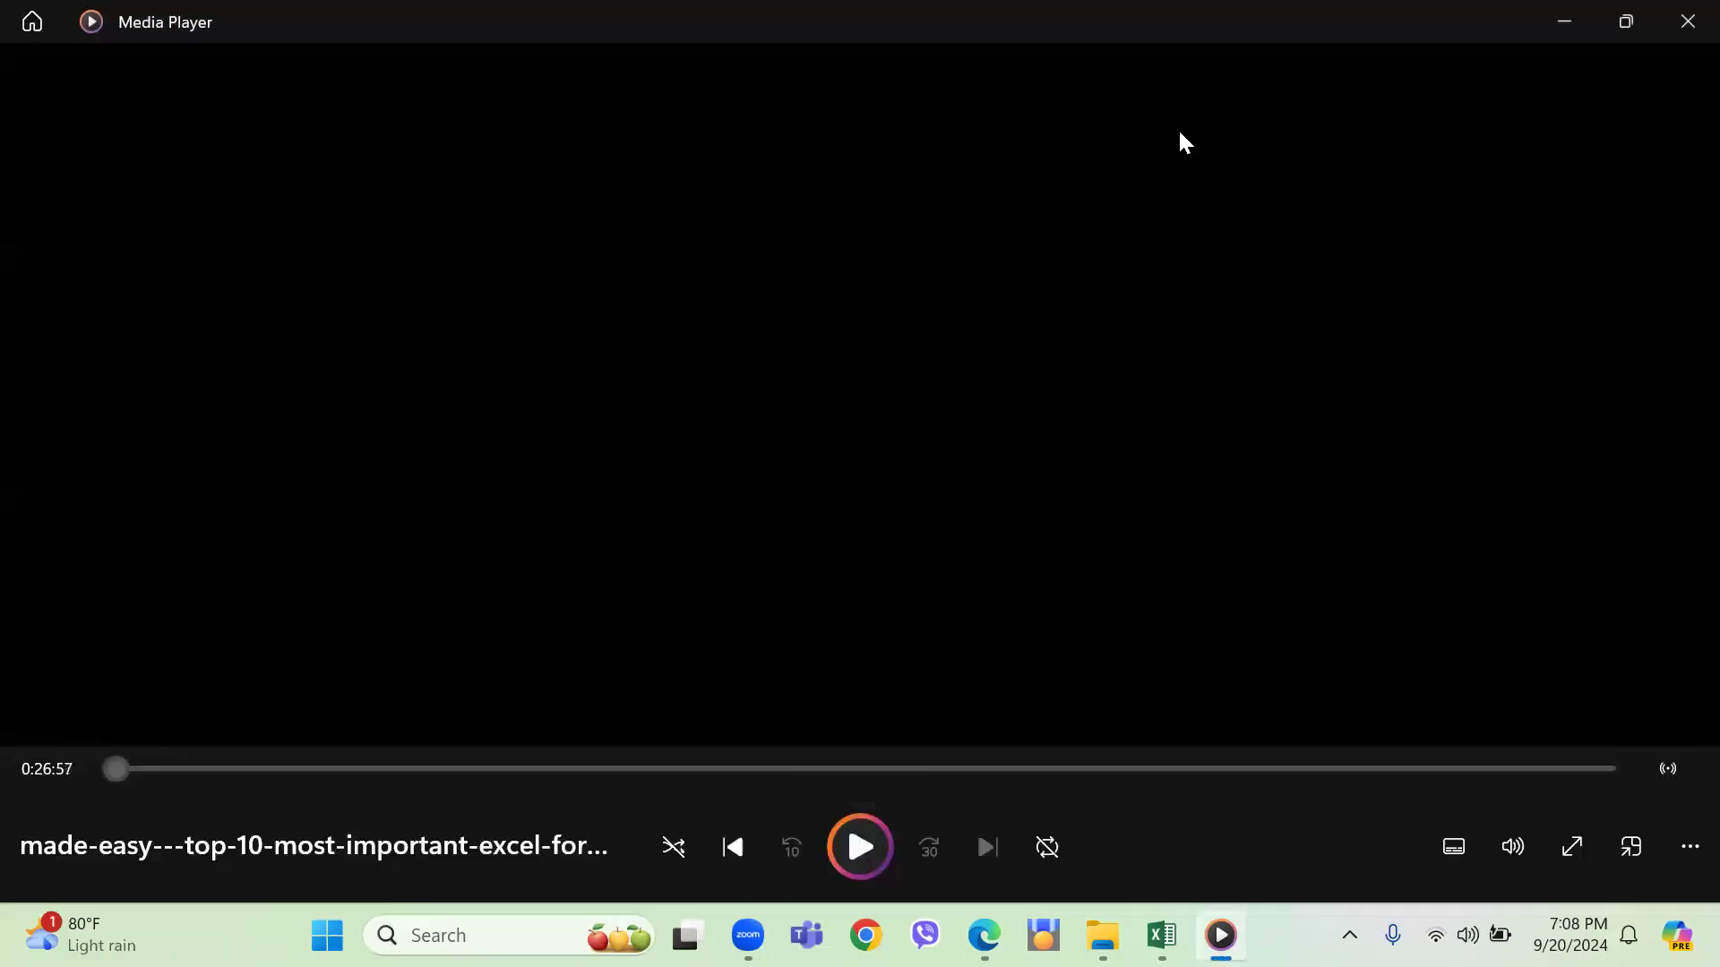